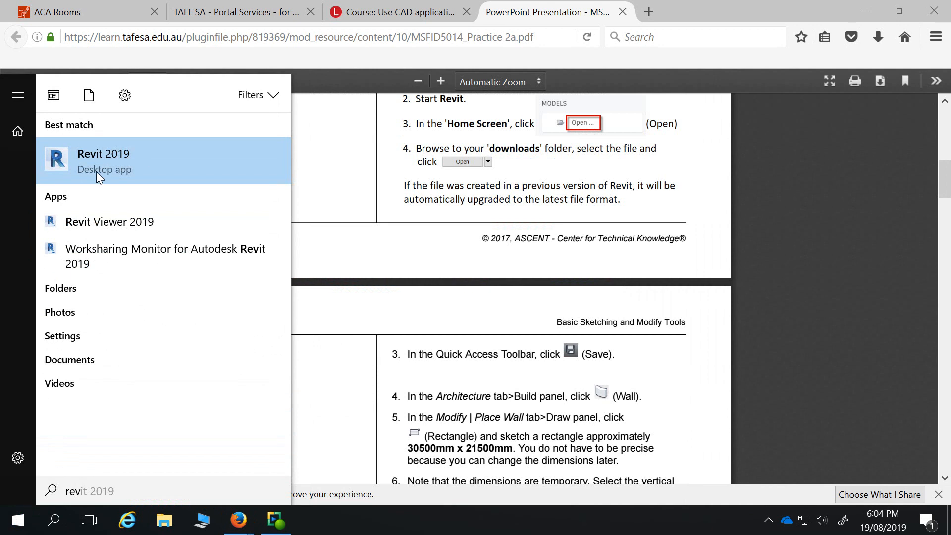
Launch Revit 2019, then switch to Firefox and save the Simple-Building.rvt file from the course page.
left_click(122, 151)
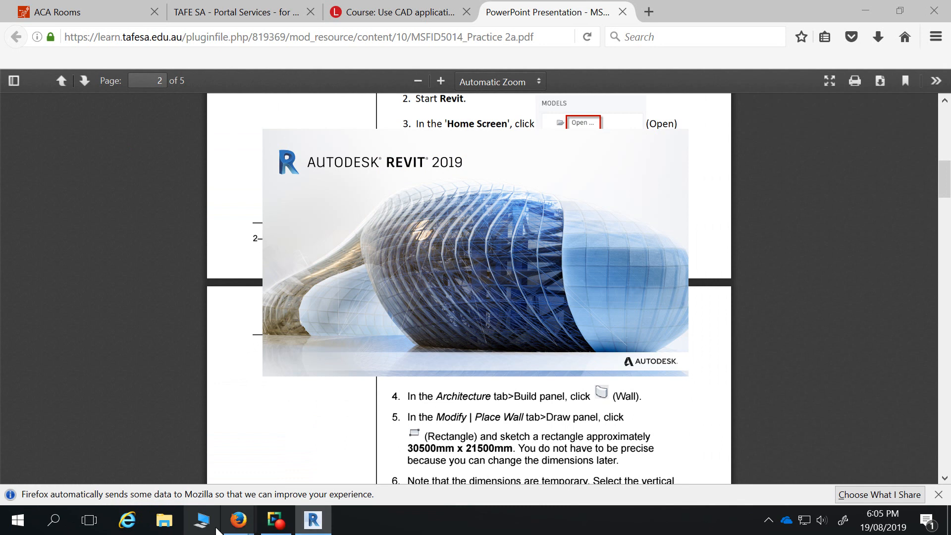
mouse_move(239, 529)
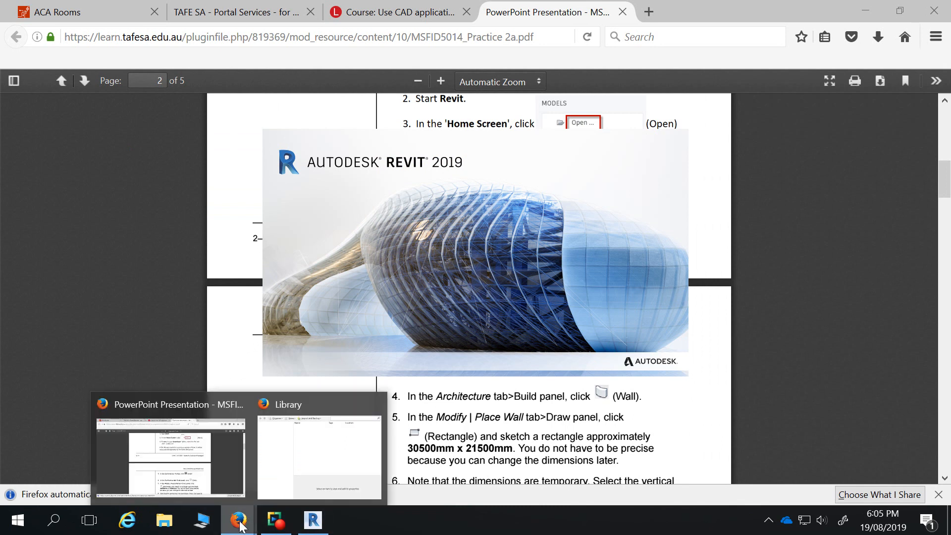
left_click(214, 461)
left_click(419, 15)
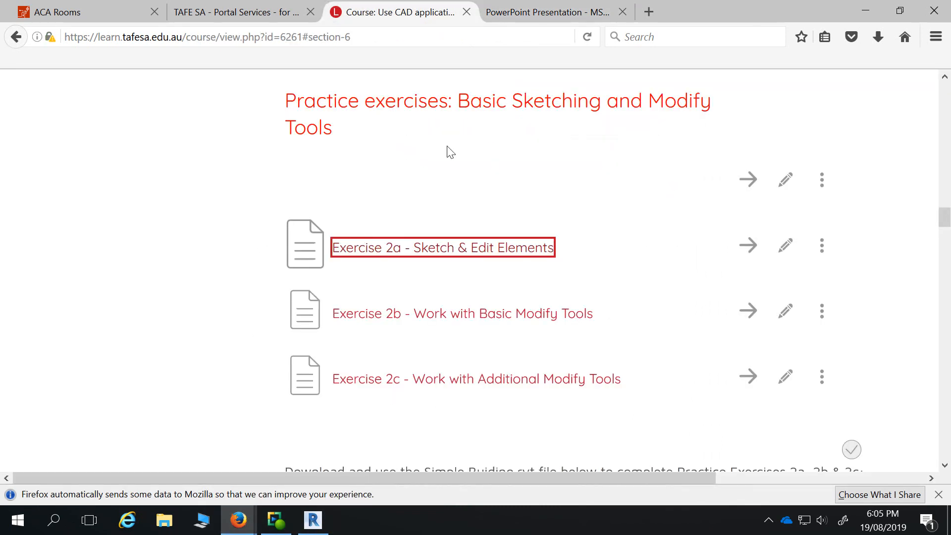
scroll(619, 344, "down", 5)
scroll(623, 344, "down", 2)
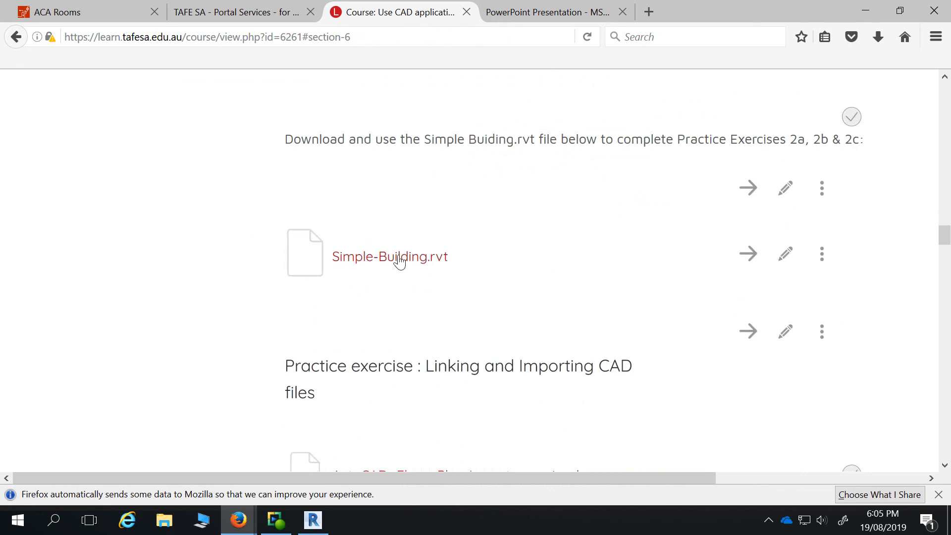
left_click(424, 261)
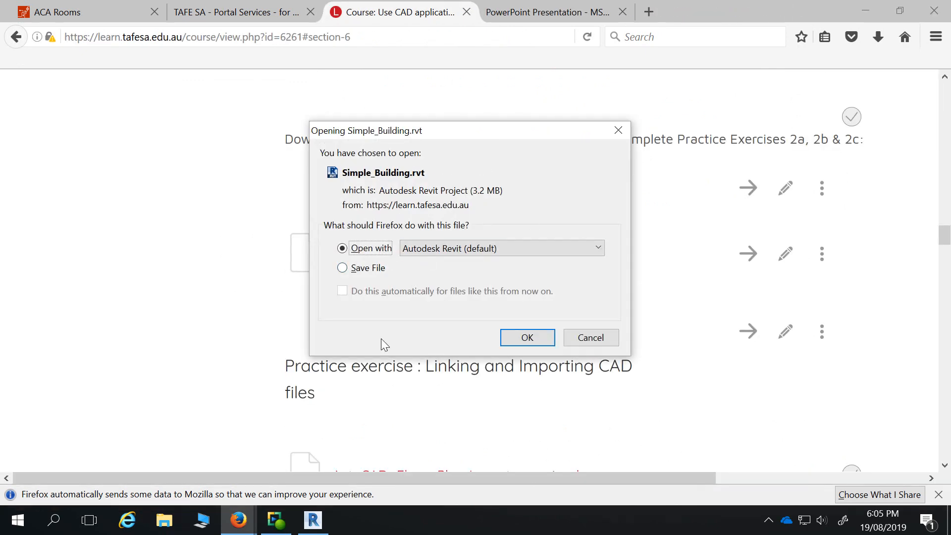
left_click(350, 270)
left_click(525, 340)
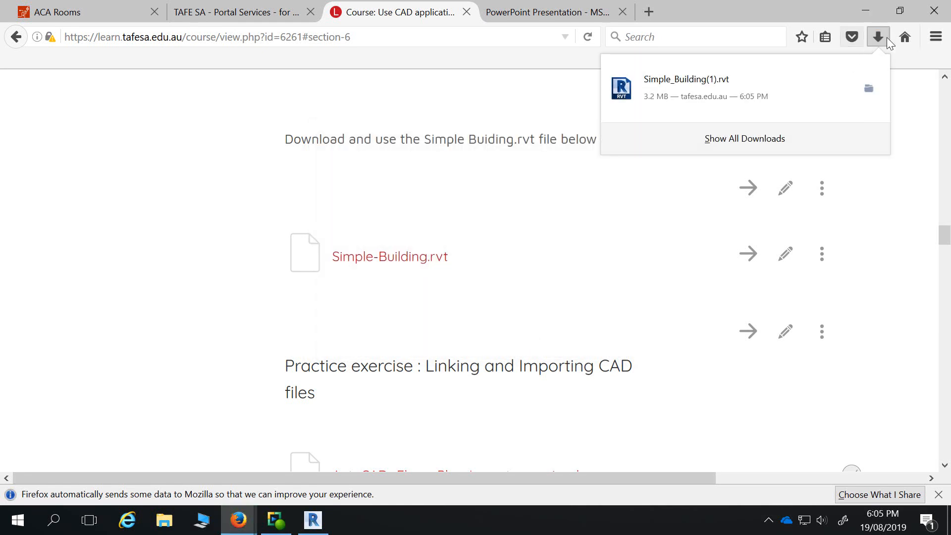
Show the downloaded Simple_Building project in its folder and check the copies stored in Downloads.
left_click(868, 88)
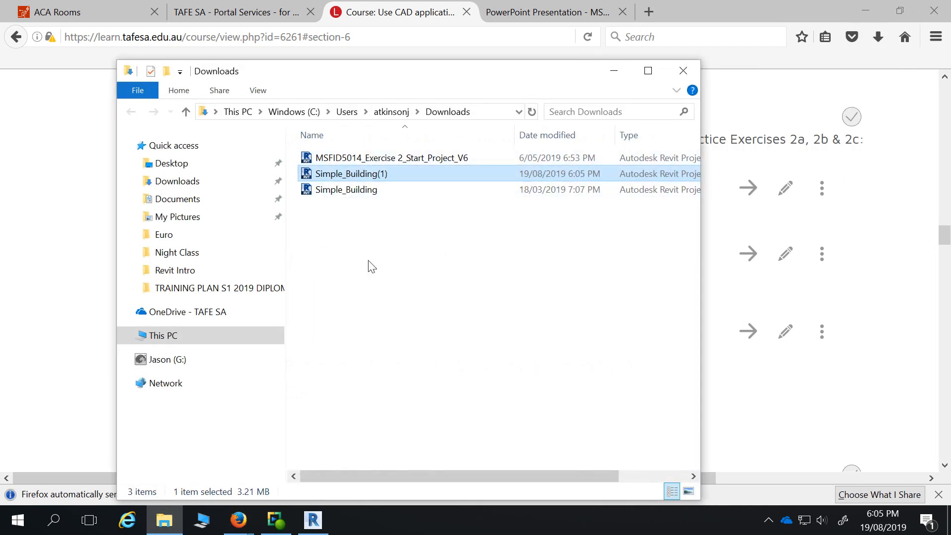
right_click(363, 194)
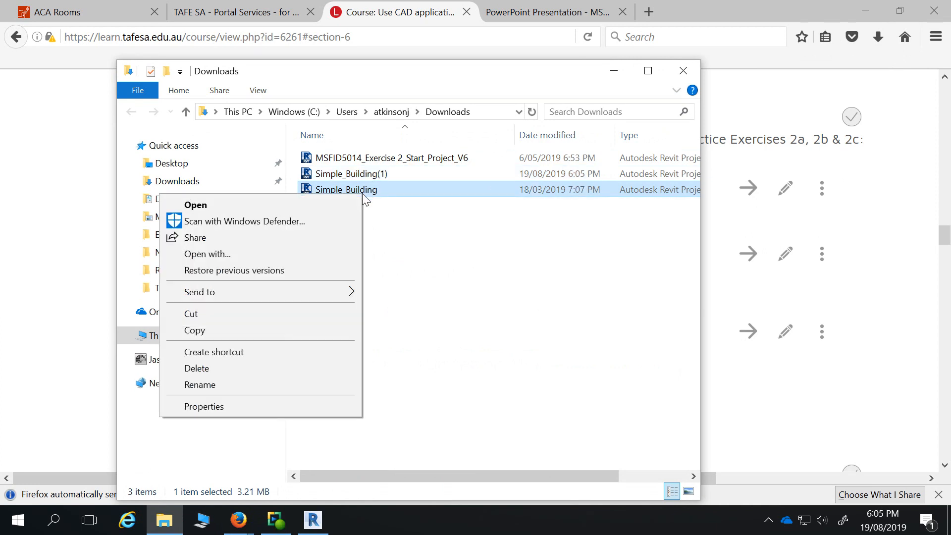
left_click(459, 272)
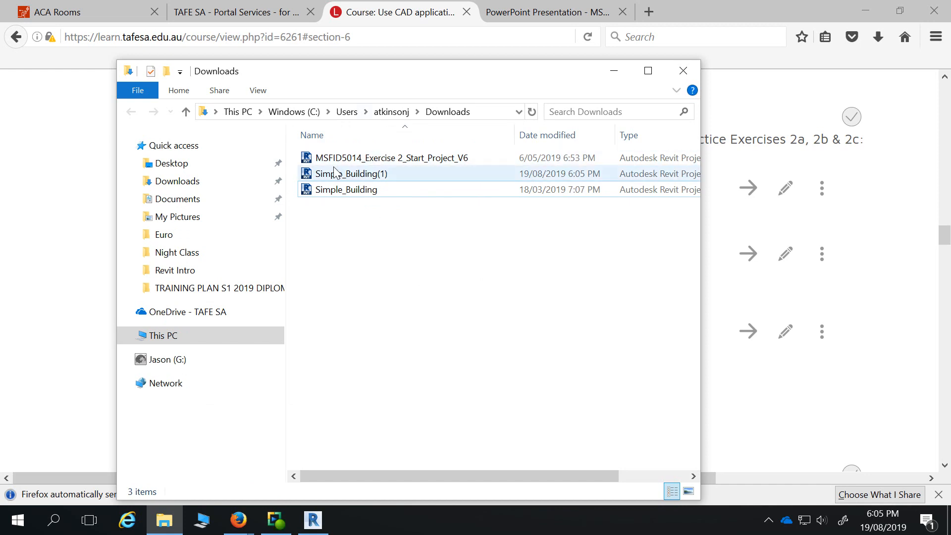
Switch to Revit and open the Simple_Building project from the Downloads folder.
left_click(313, 520)
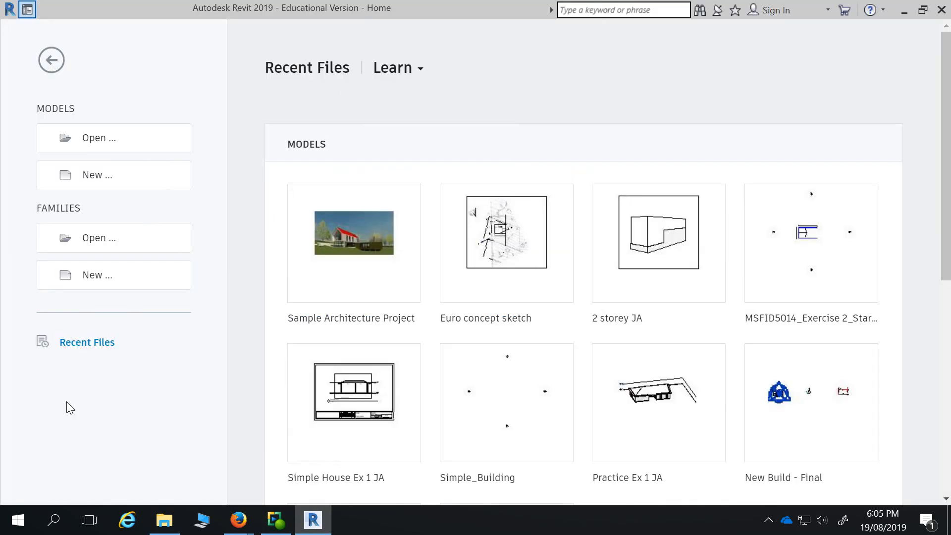
left_click(102, 141)
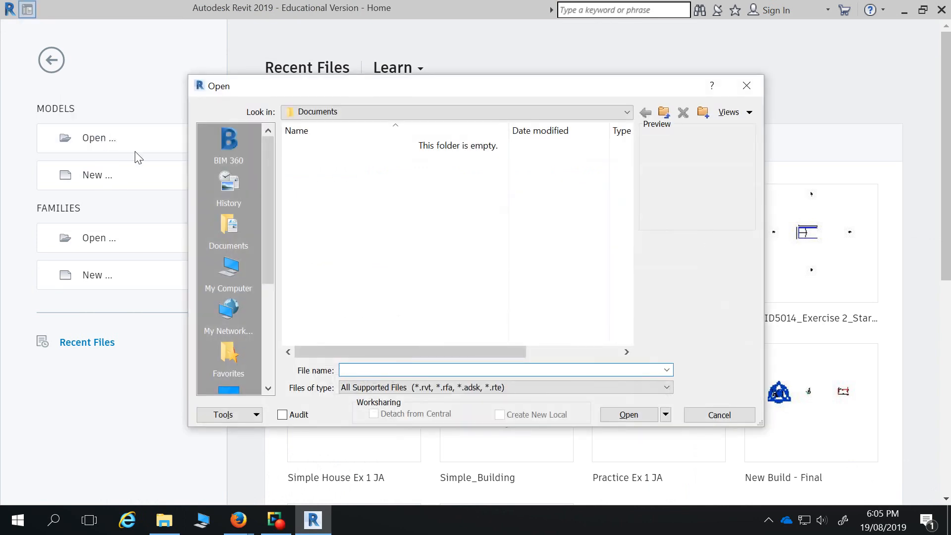
left_click(361, 114)
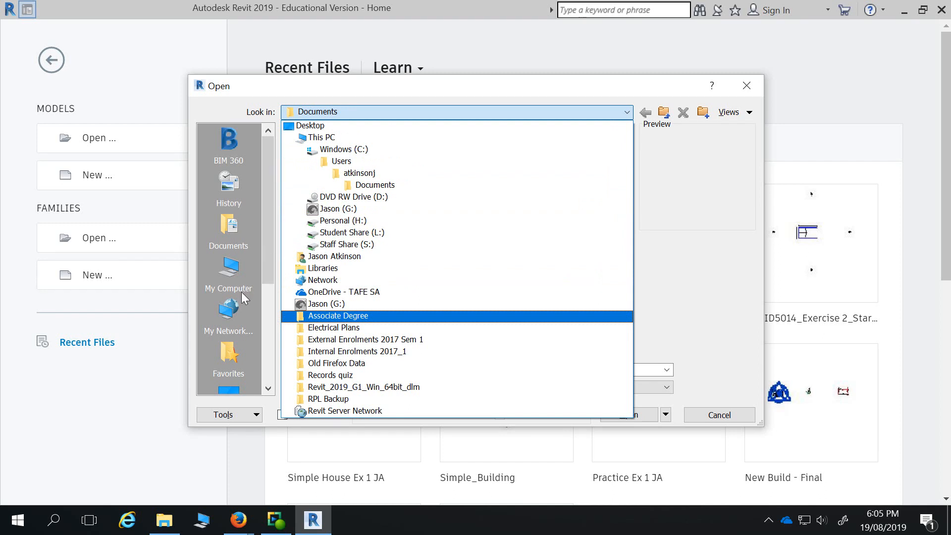
left_click(227, 283)
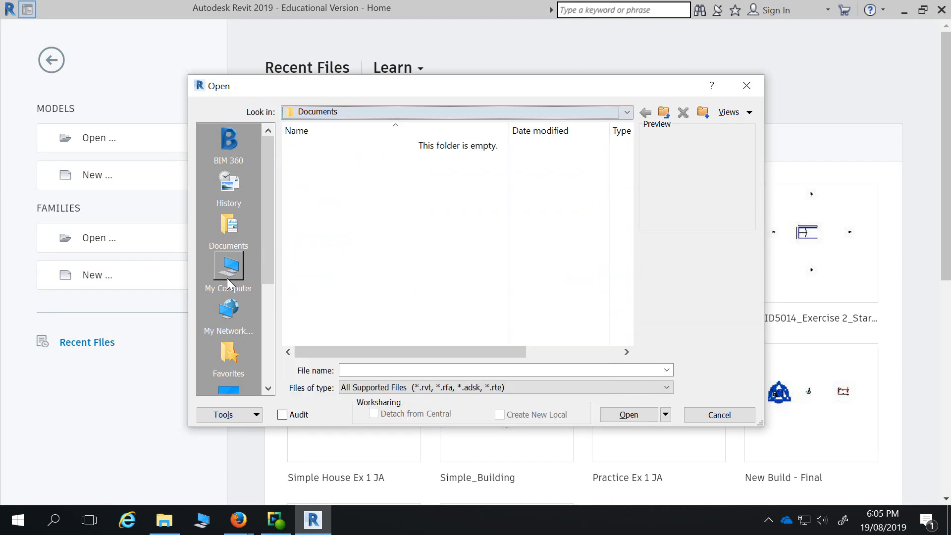
left_click(231, 229)
left_click(229, 272)
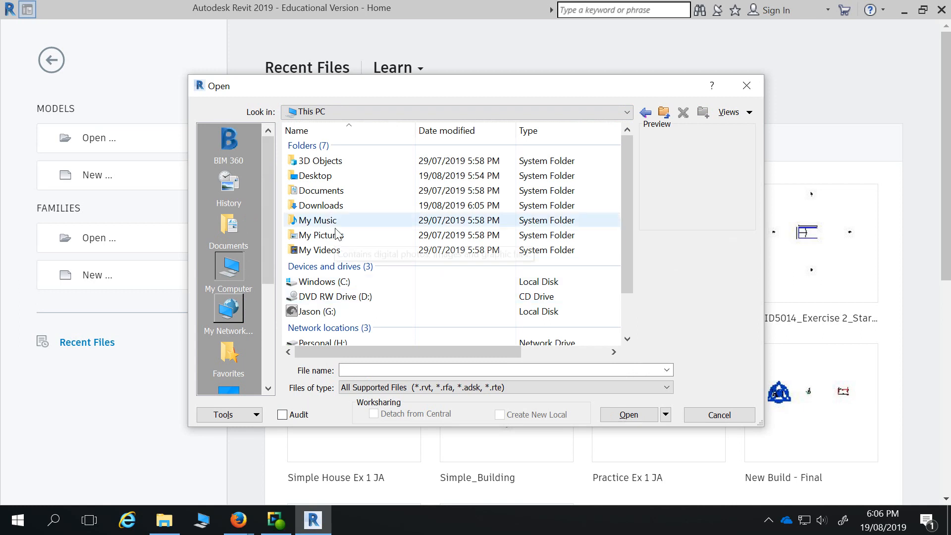
double_click(340, 206)
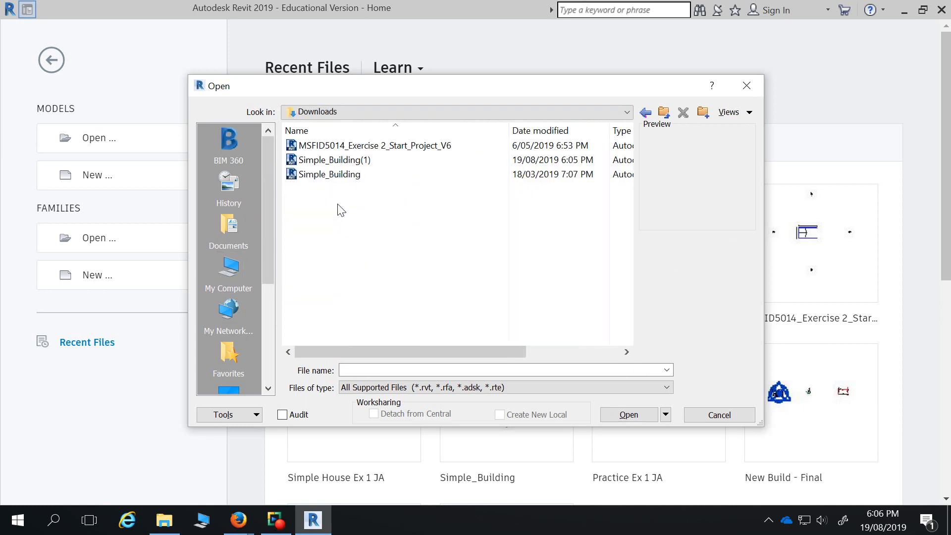
left_click(346, 177)
left_click(628, 415)
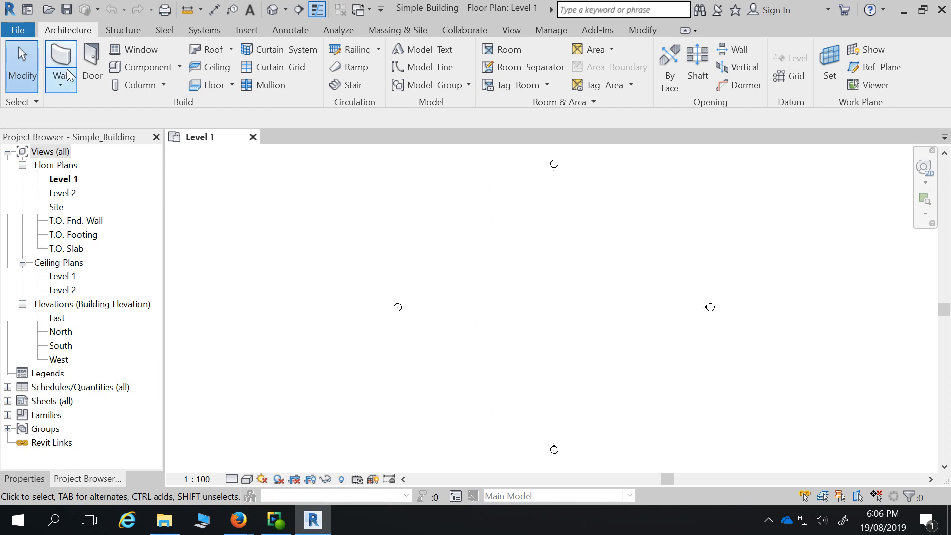
left_click(64, 82)
left_click(61, 110)
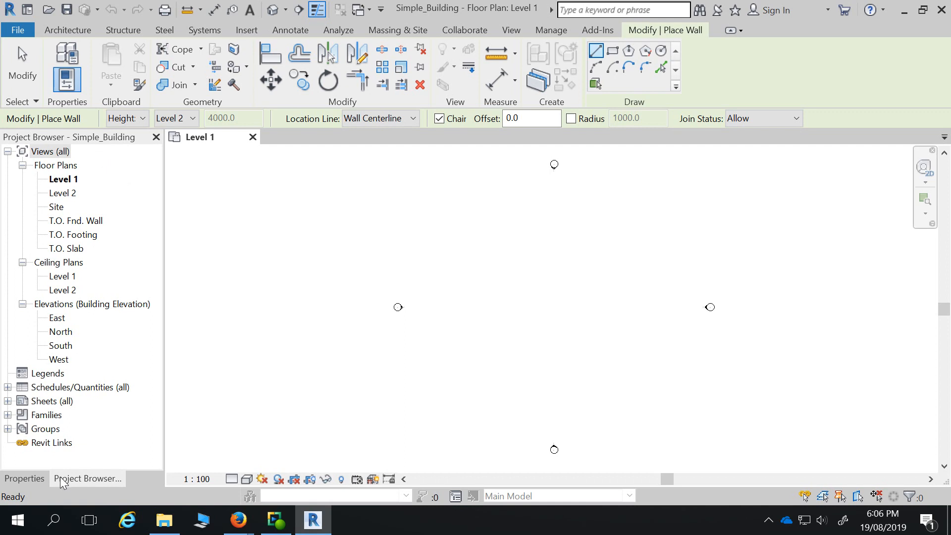
left_click(26, 478)
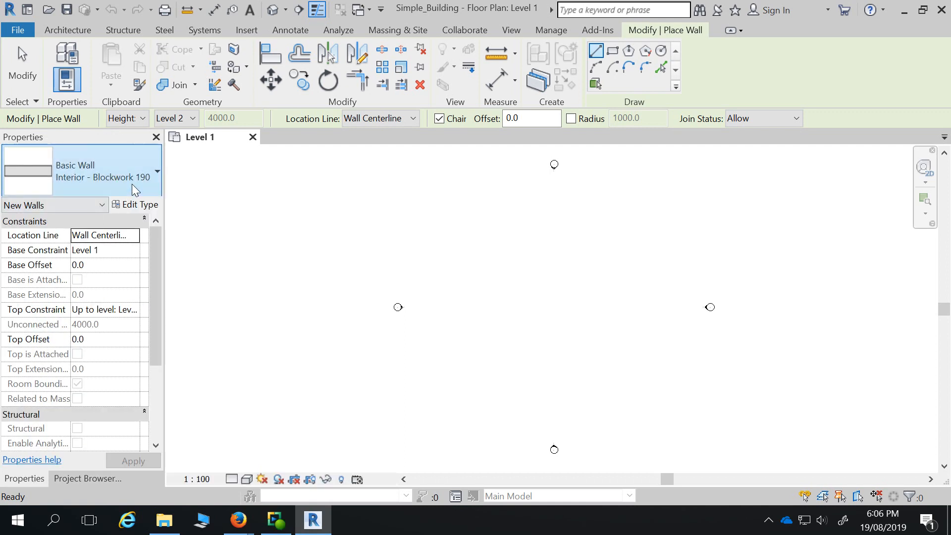
left_click(132, 183)
left_click_drag(191, 390, 212, 236)
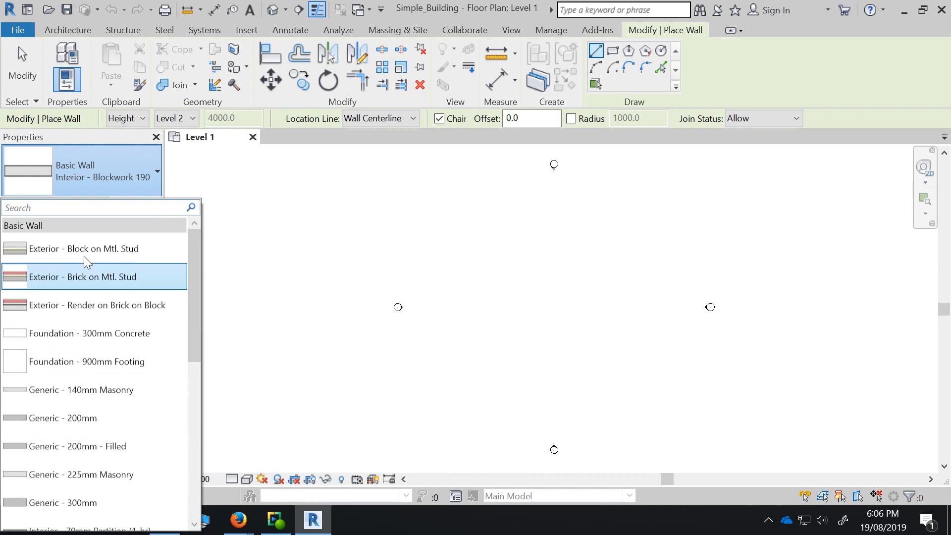
left_click(421, 255)
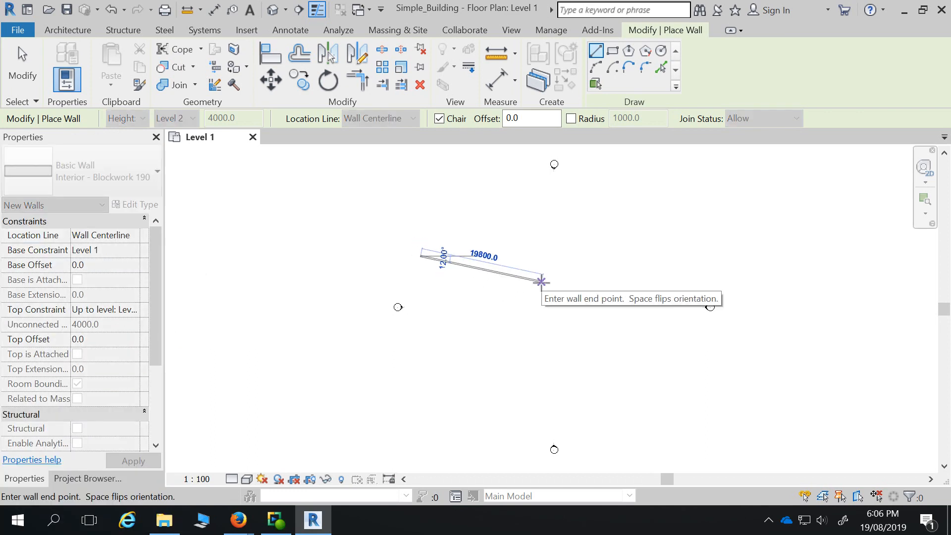
key("Escape")
key("Escape")
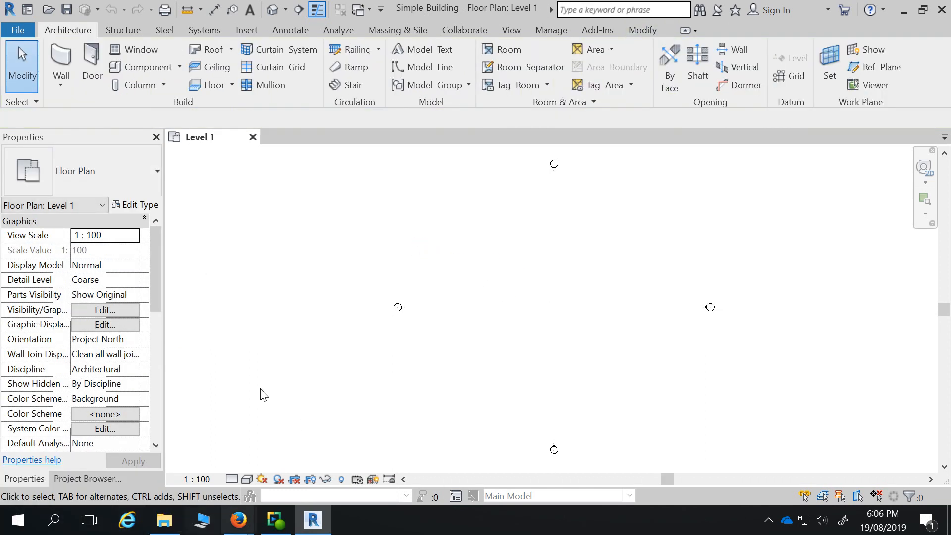
Return to the course page in Firefox, open Exercise 2a - Sketch & Edit Elements, and read the Task 1 wall drawing instructions.
left_click(904, 10)
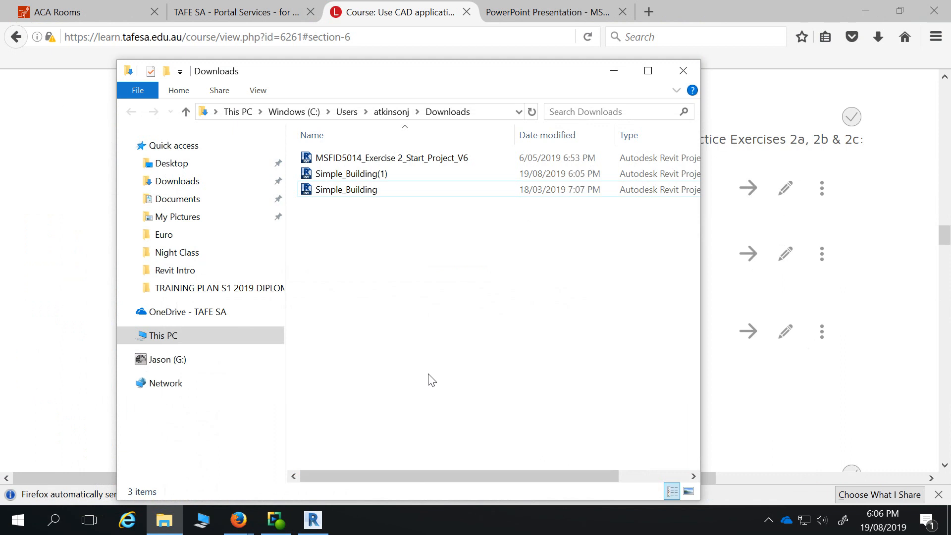
left_click(684, 71)
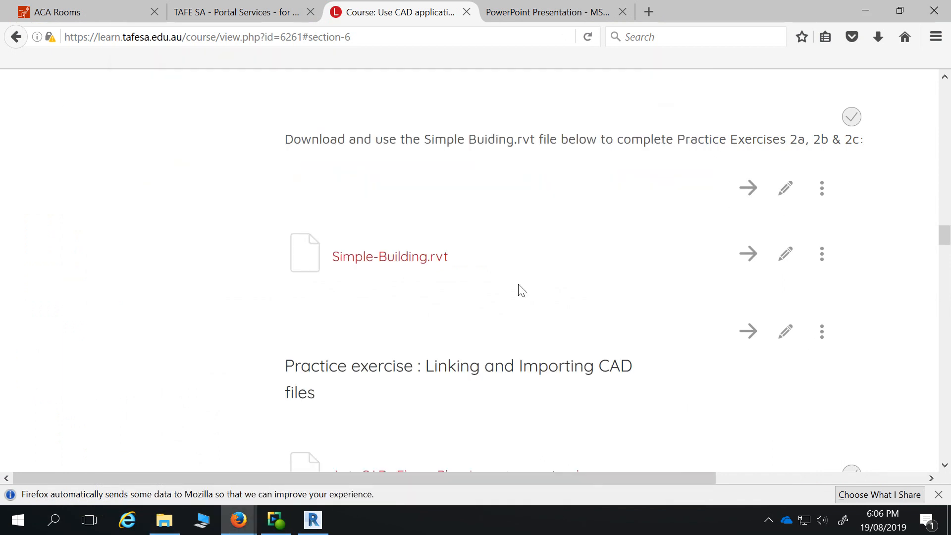
scroll(522, 290, "up", 6)
left_click(461, 258)
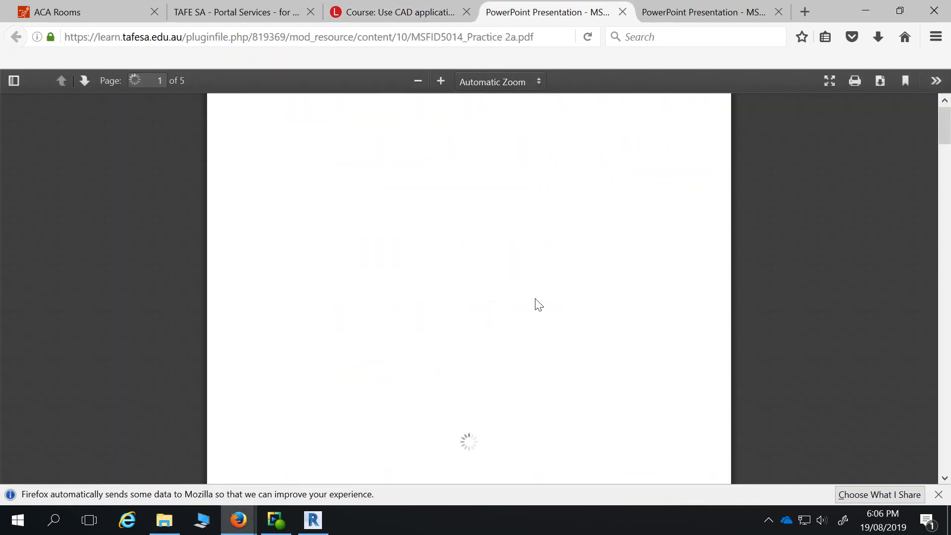
scroll(539, 305, "down", 10)
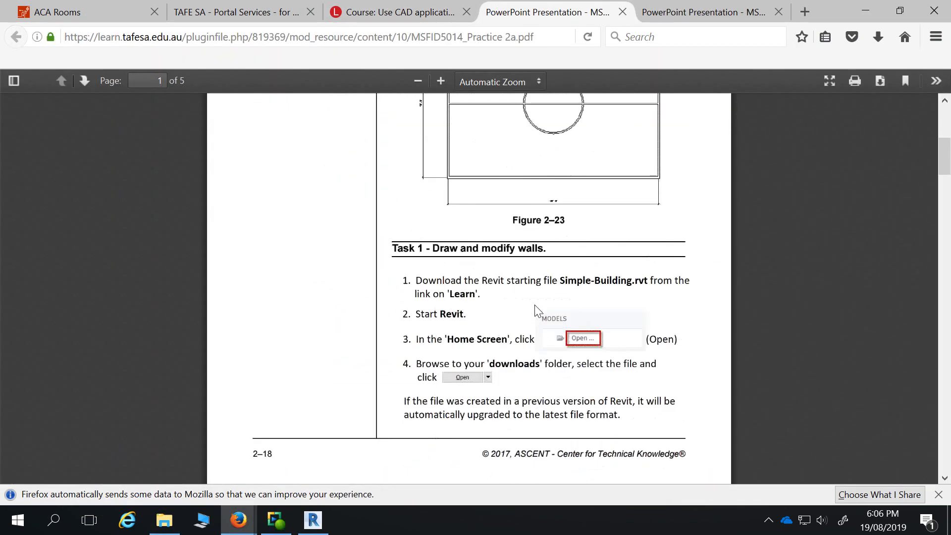
scroll(535, 306, "down", 10)
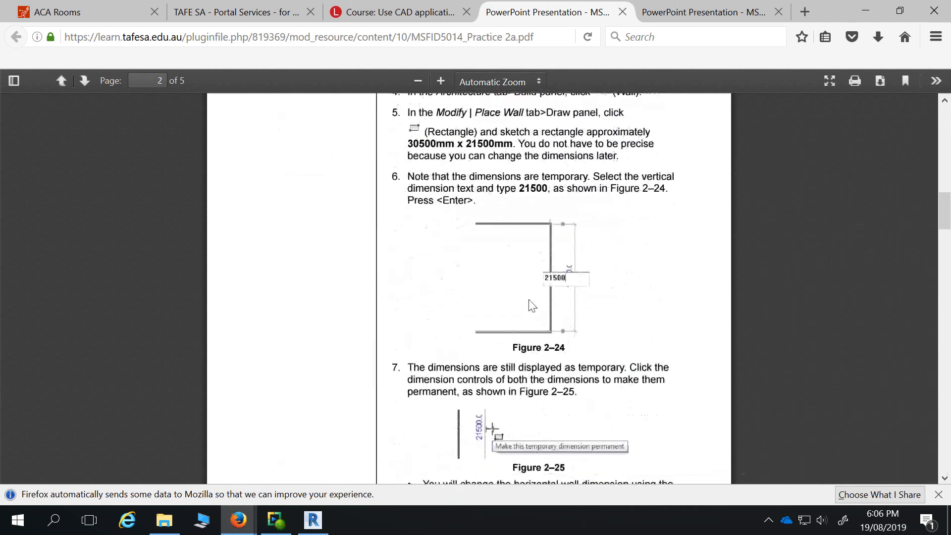
scroll(530, 303, "down", 1)
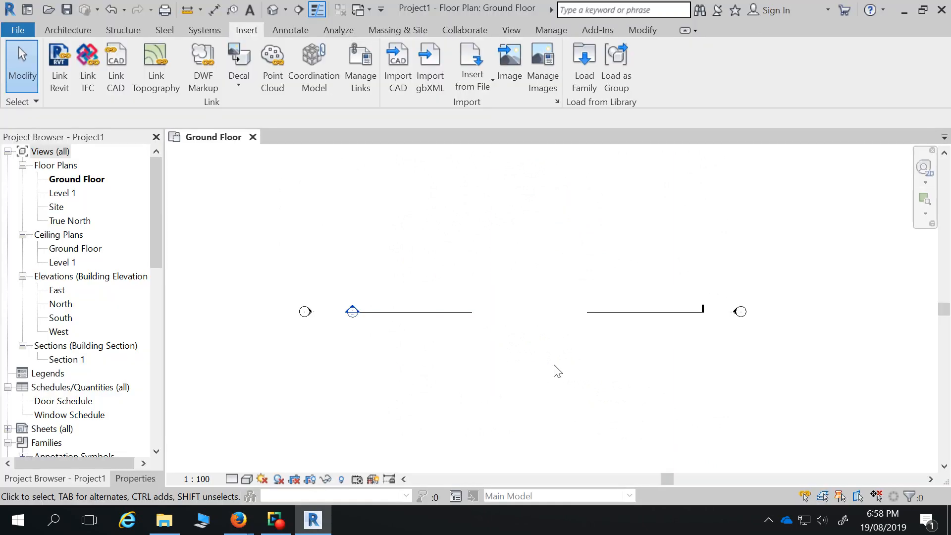
scroll(549, 235, "down", 2)
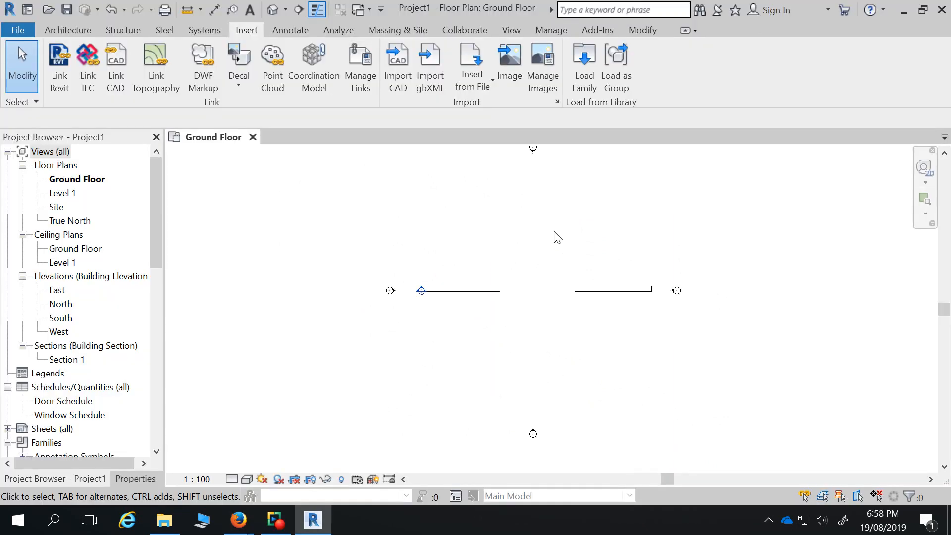
scroll(530, 264, "up", 1)
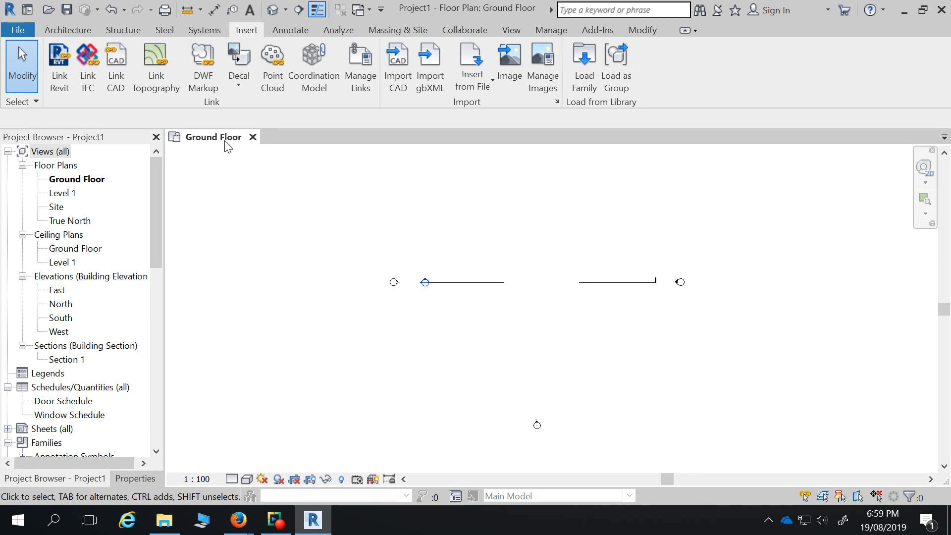
scroll(584, 336, "up", 5)
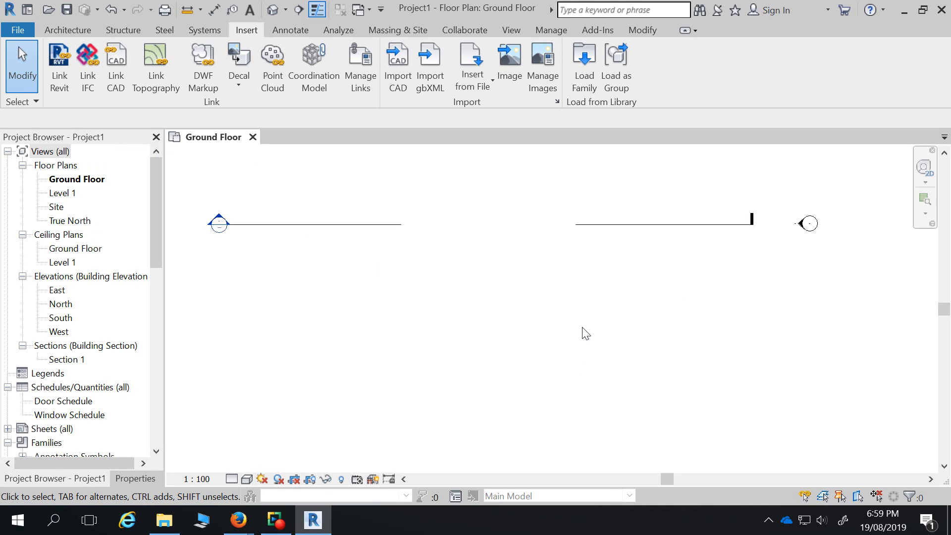
middle_click_drag(492, 240, 491, 353)
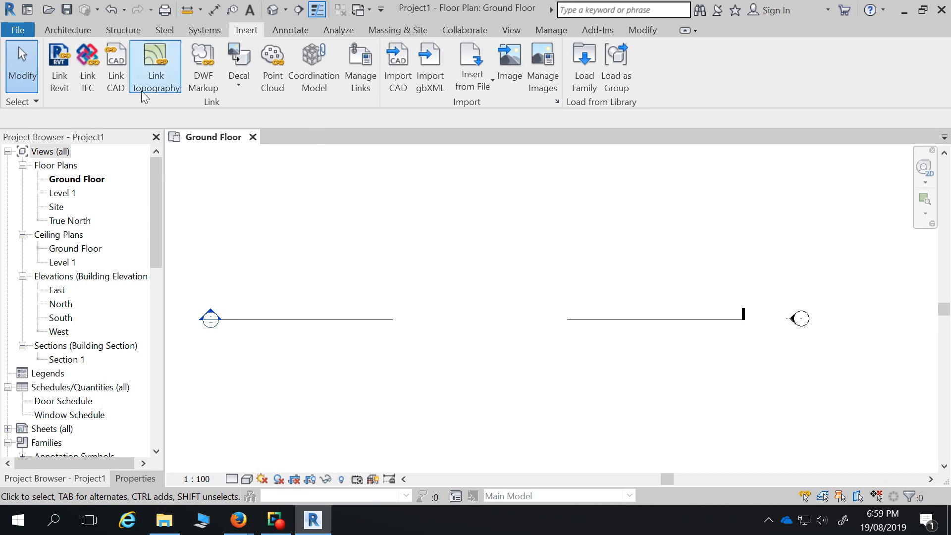
Place a Table-Dining Round component, 0915mm Diameter, in the open area of the Ground Floor plan.
left_click(82, 31)
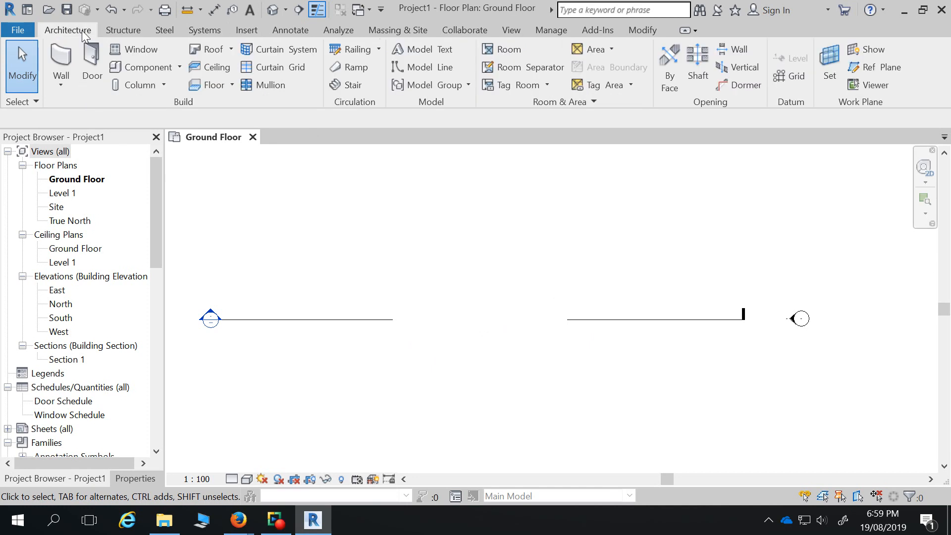
left_click(166, 64)
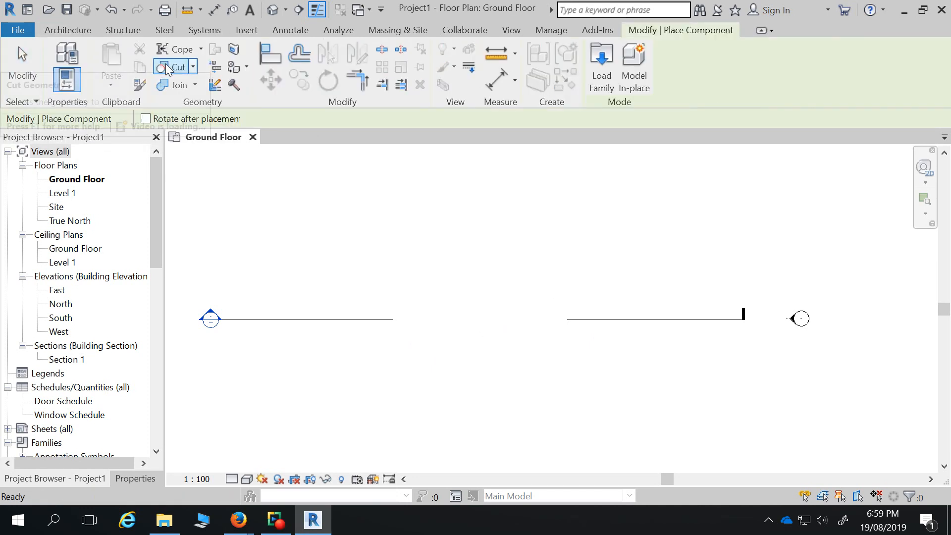
left_click(126, 479)
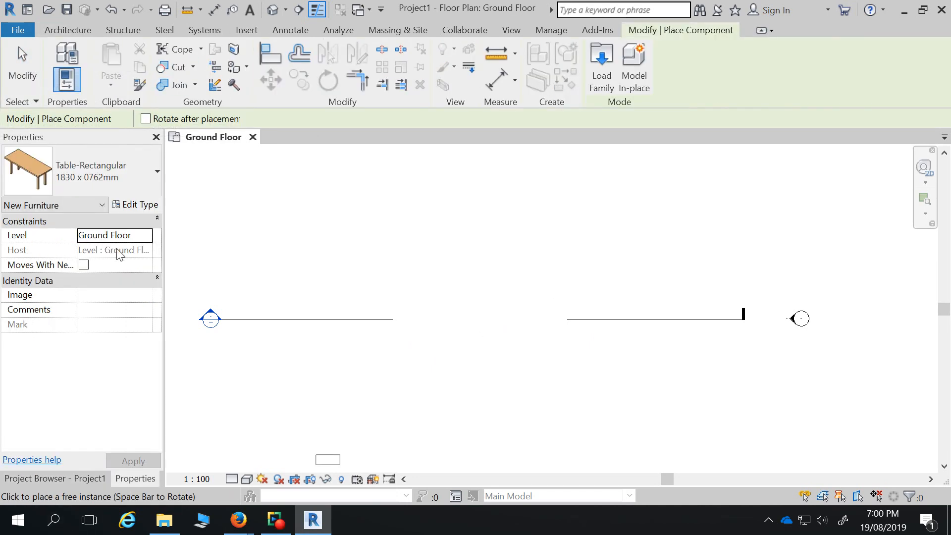
left_click(117, 173)
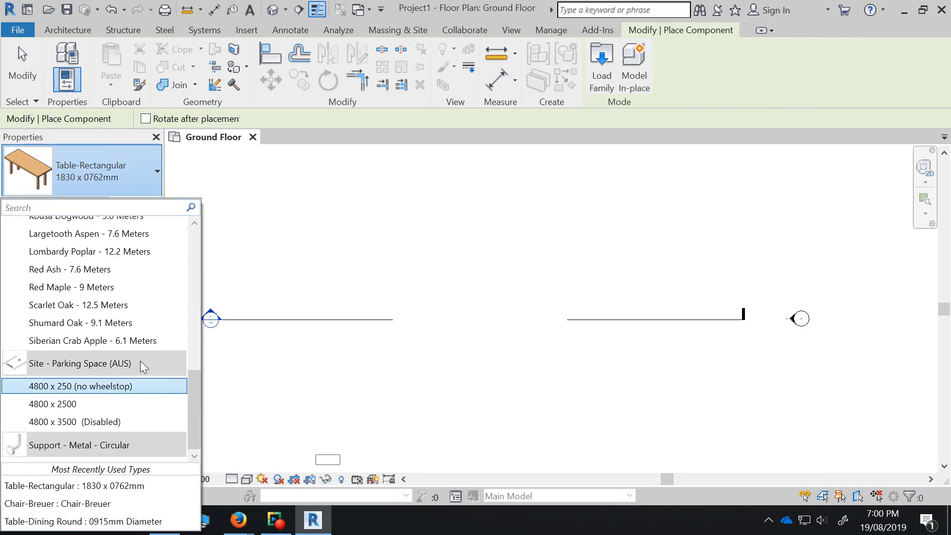
scroll(140, 361, "up", 4)
scroll(140, 361, "down", 4)
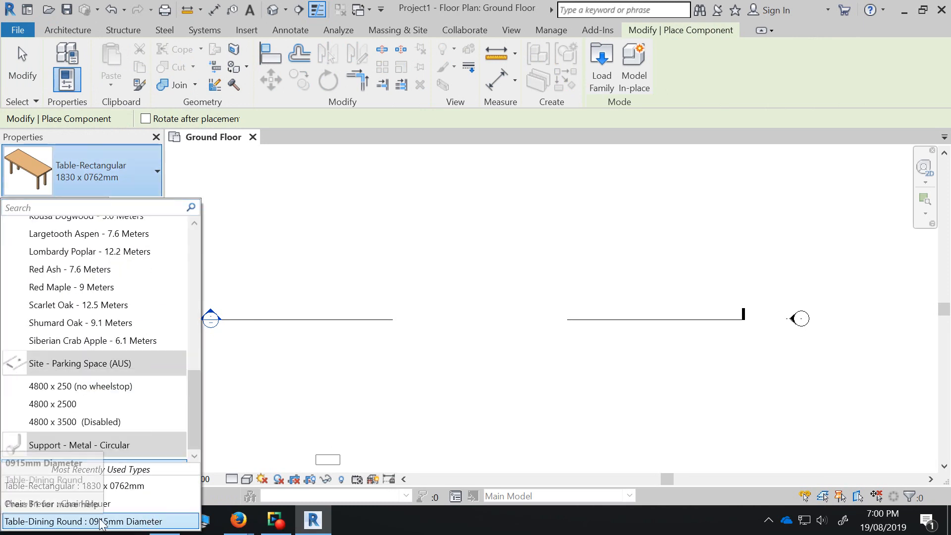
left_click(145, 527)
scroll(488, 301, "up", 1)
scroll(488, 301, "up", 3)
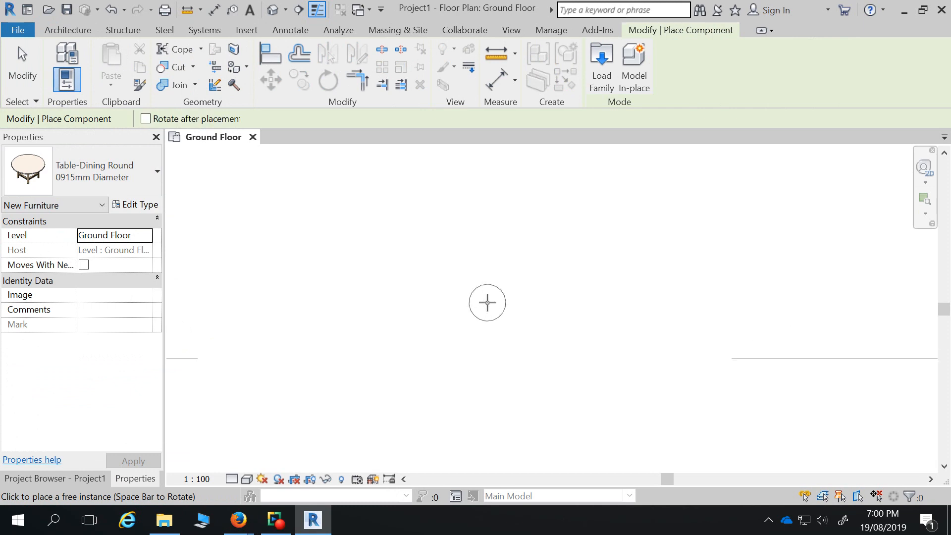
left_click(473, 282)
key("Escape")
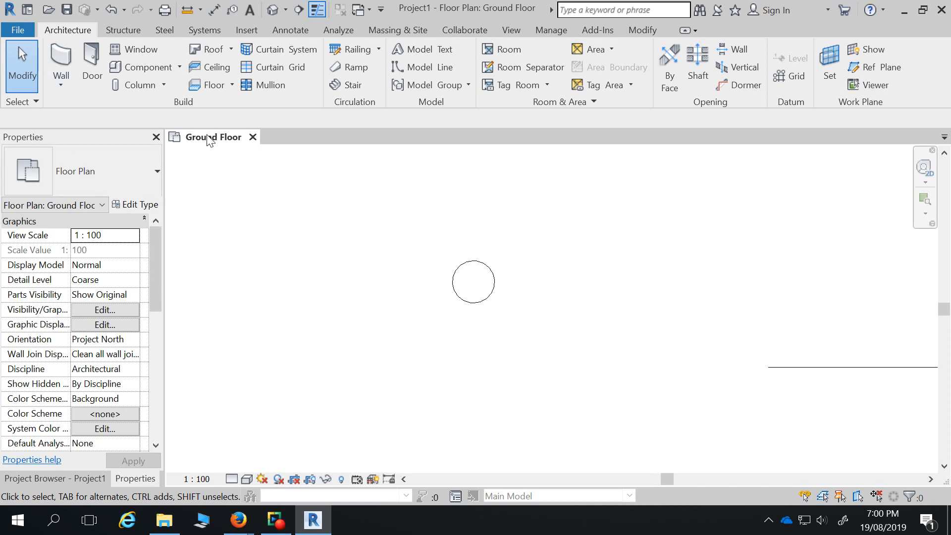
Place a Chair-Breuer component directly below the round table, aligned with the table's vertical centreline.
left_click(148, 68)
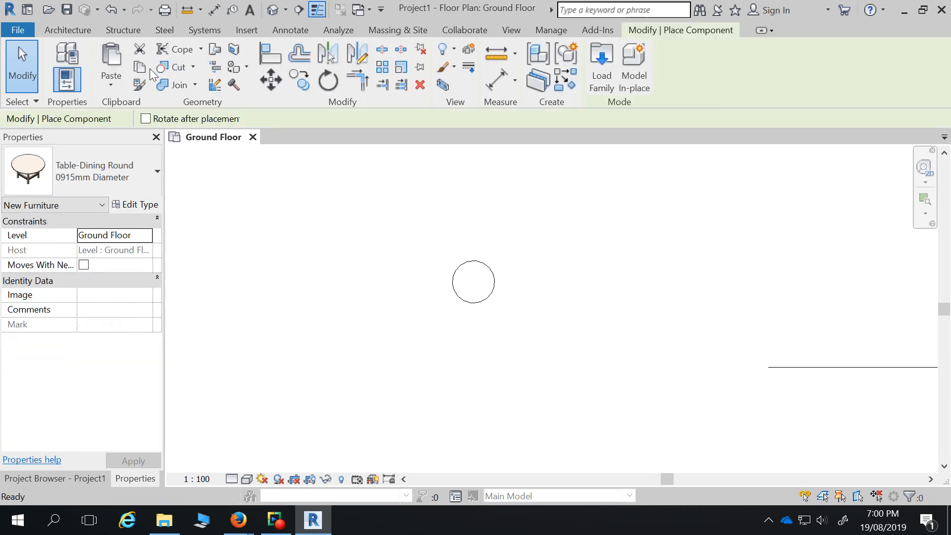
left_click(148, 163)
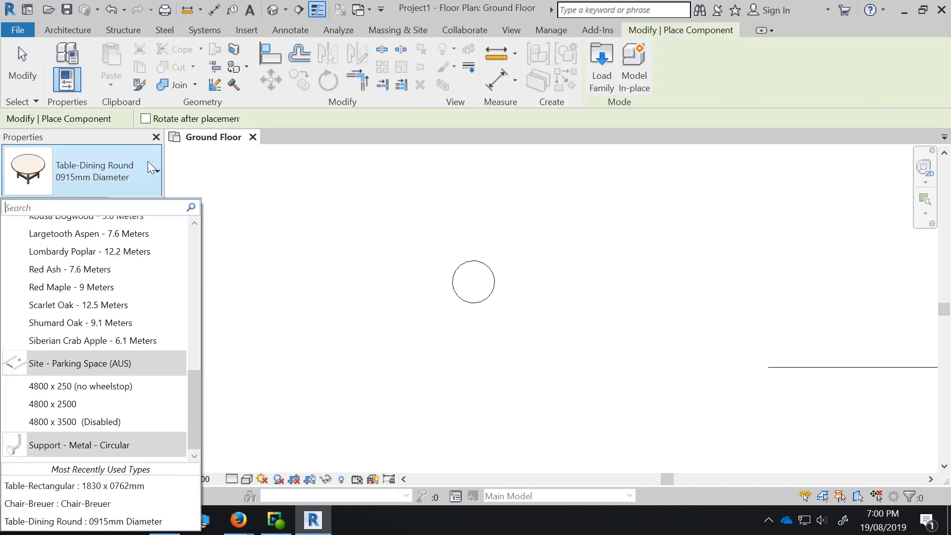
left_click(91, 504)
scroll(476, 242, "up", 3)
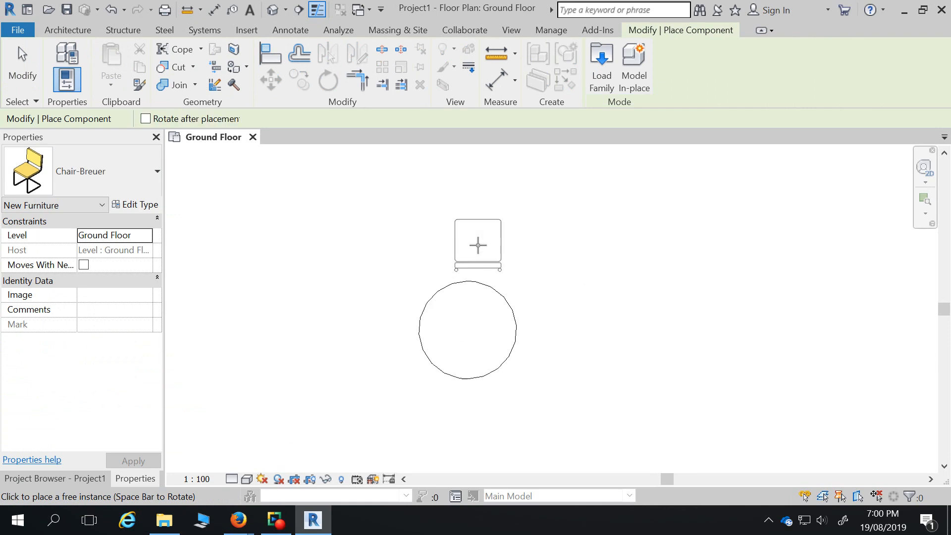
scroll(479, 230, "down", 1)
scroll(465, 399, "up", 2)
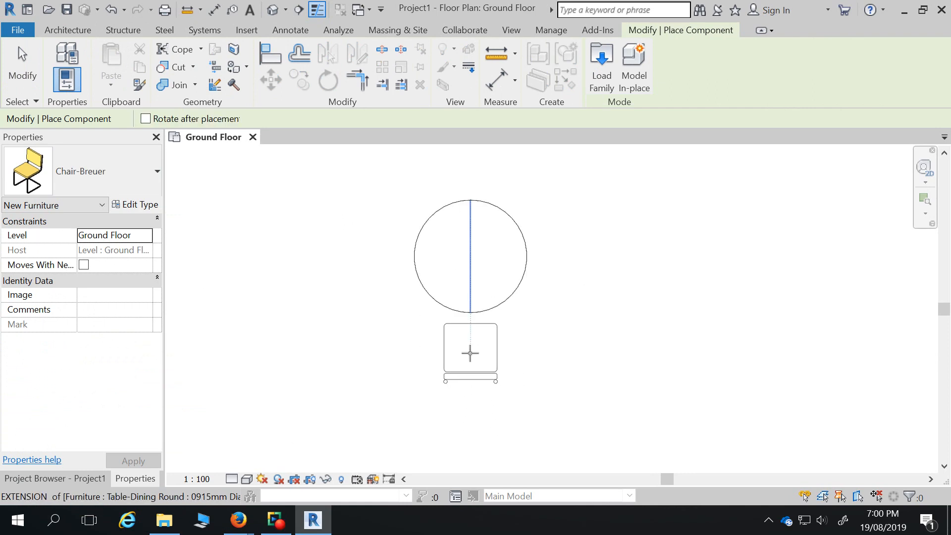
left_click(471, 353)
key("Escape")
key("Escape")
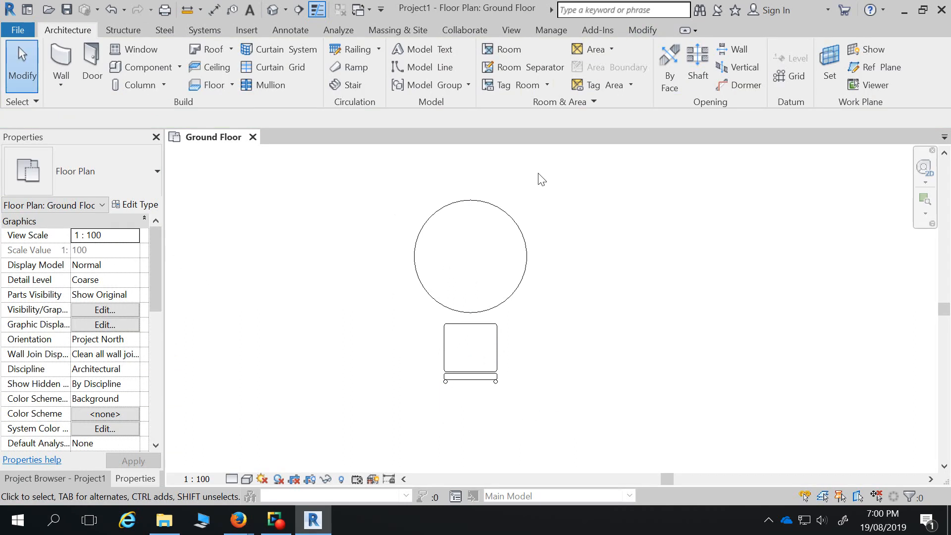
Set up a radial array of the chair with 4 items and the Move To option set to Last.
scroll(650, 288, "down", 1)
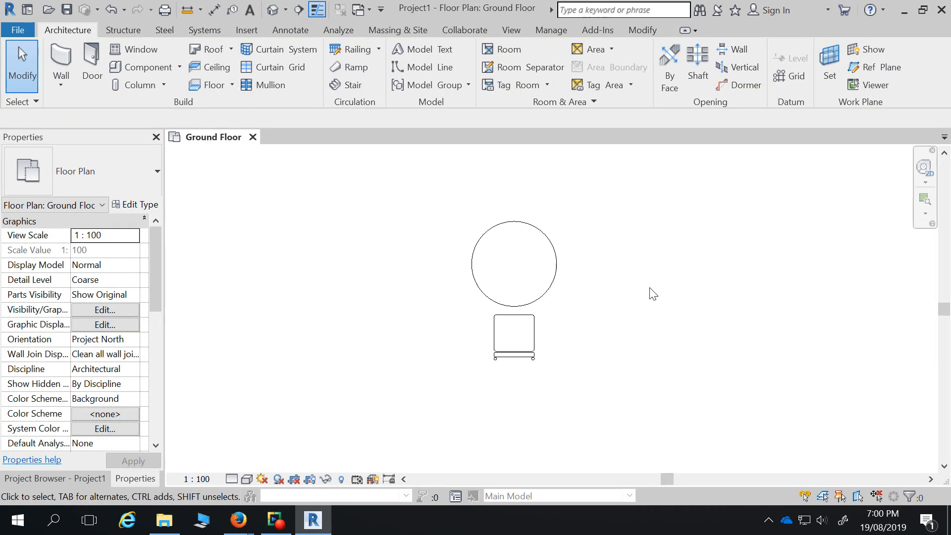
left_click(512, 322)
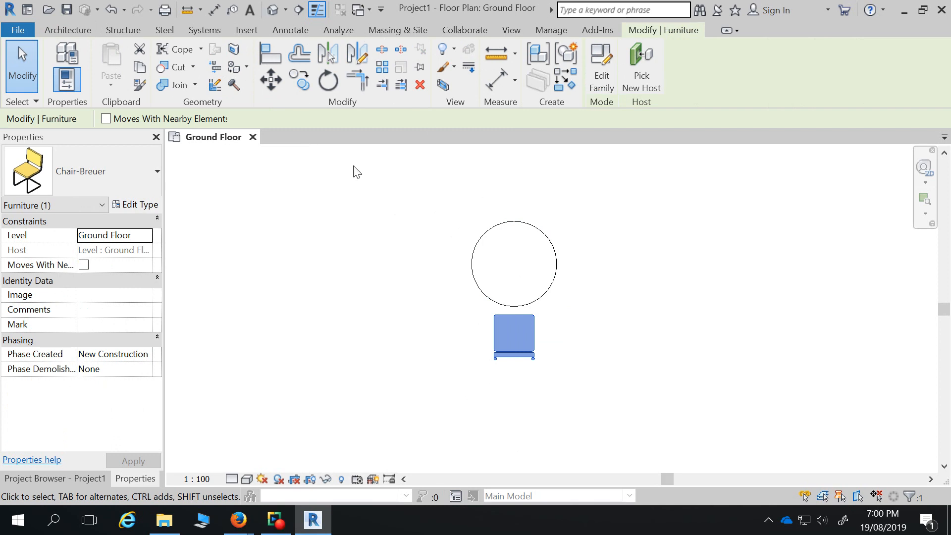
left_click(382, 66)
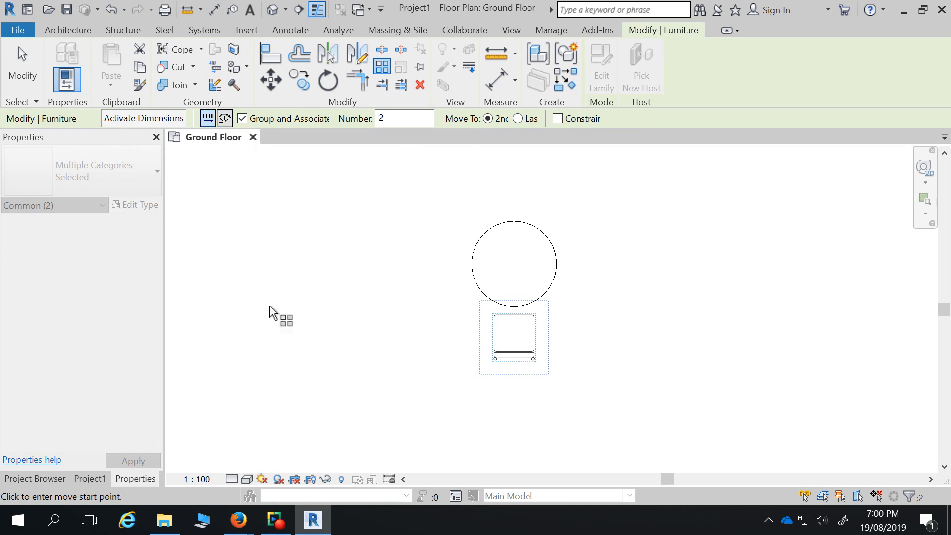
key("Escape")
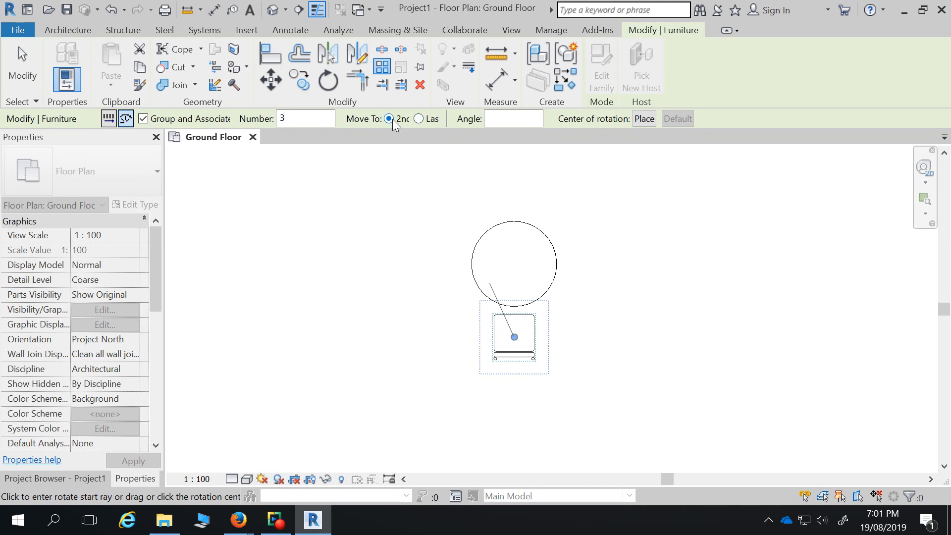
double_click(280, 119)
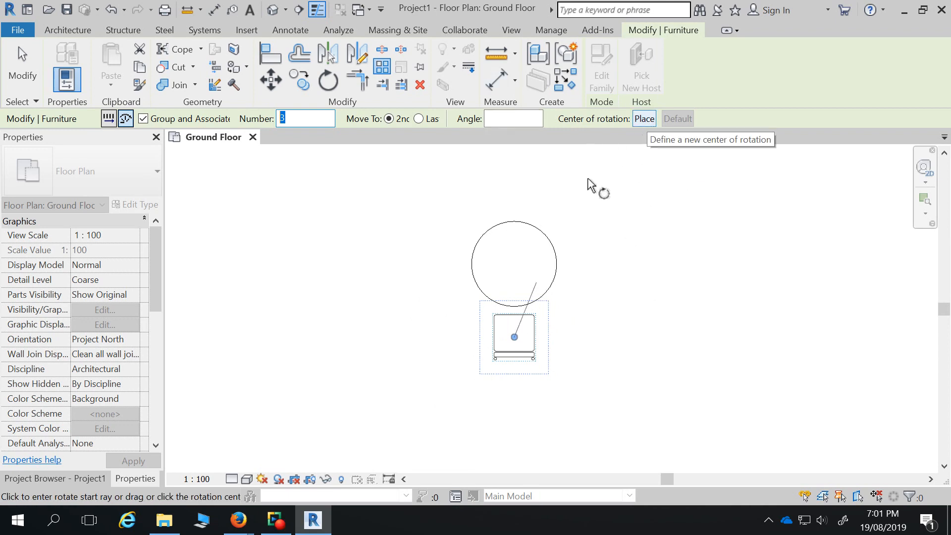
left_click(419, 119)
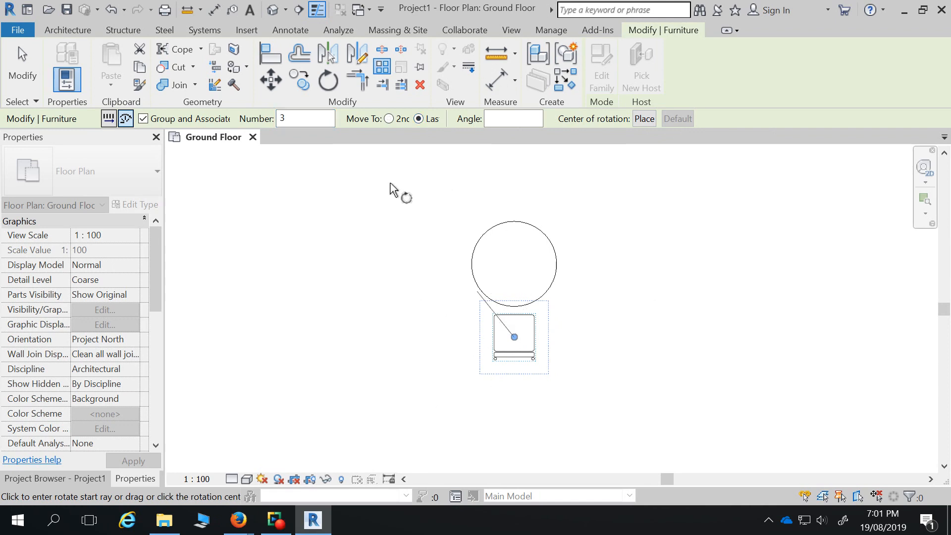
left_click_drag(289, 117, 269, 118)
type("4")
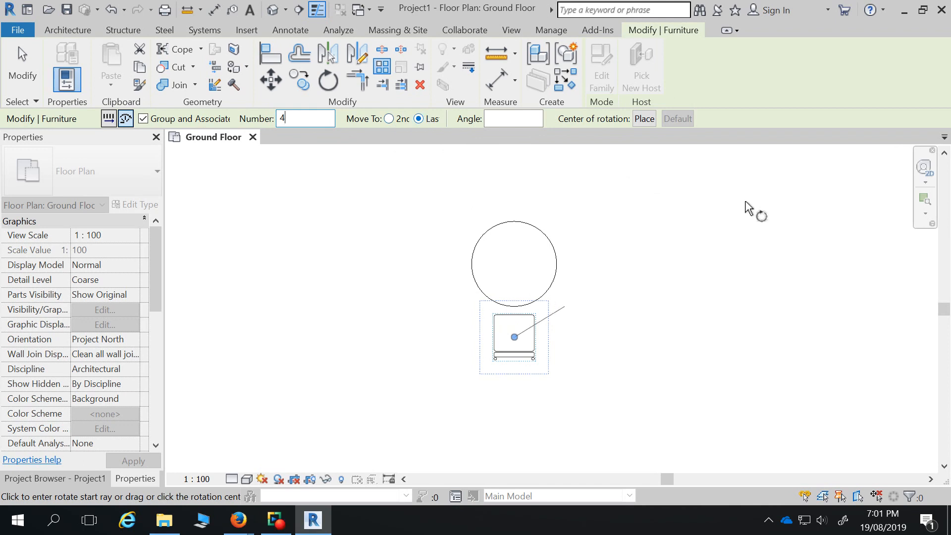
Try the chair array with its rotation centre at the table's midpoint and a 90° counter-clockwise sweep, and undo it.
left_click(645, 118)
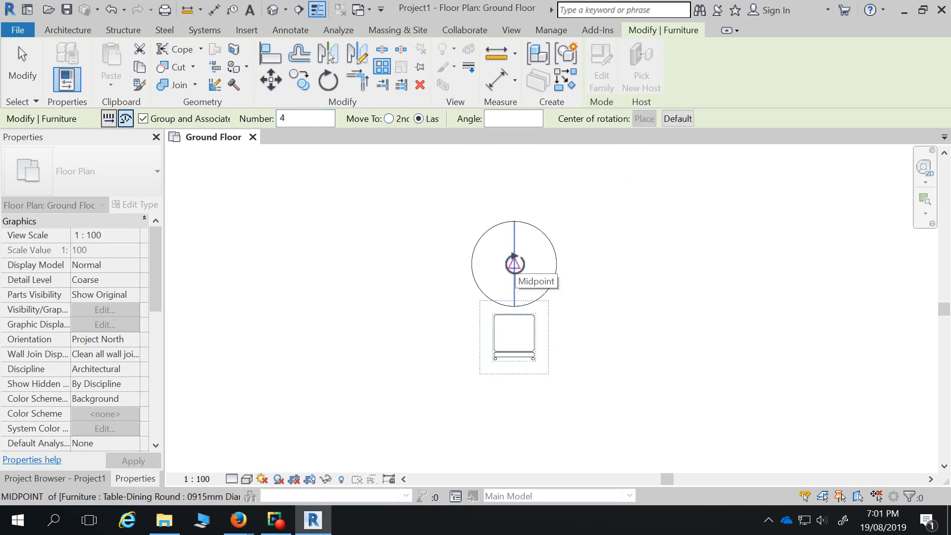
left_click(514, 263)
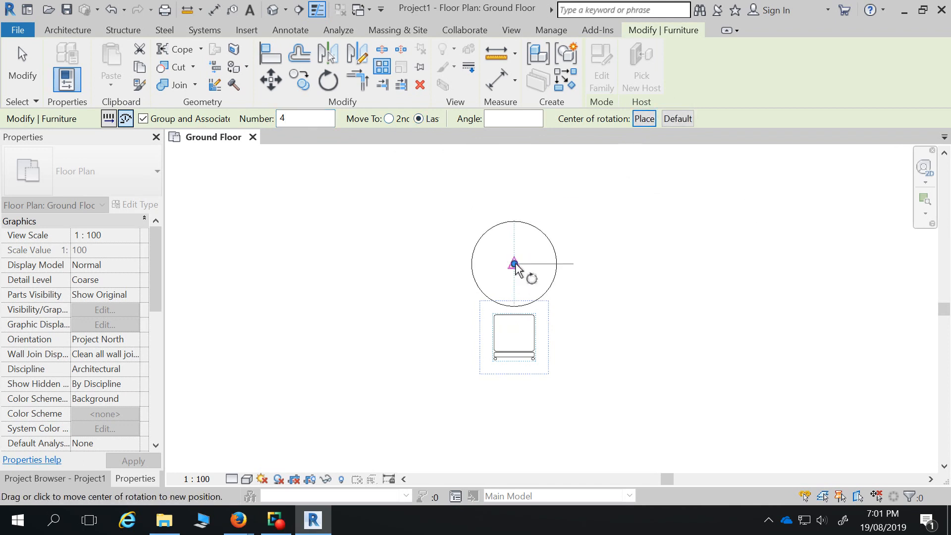
left_click(572, 264)
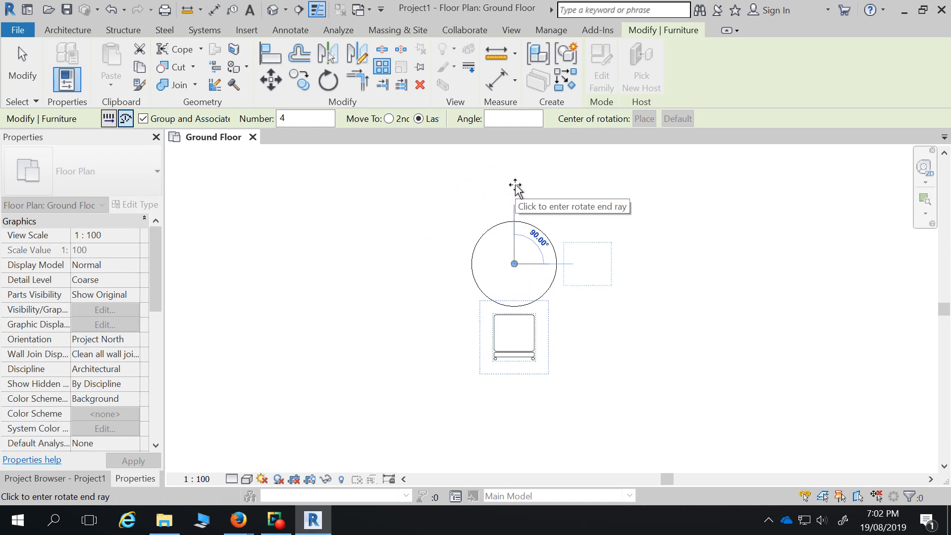
left_click(515, 188)
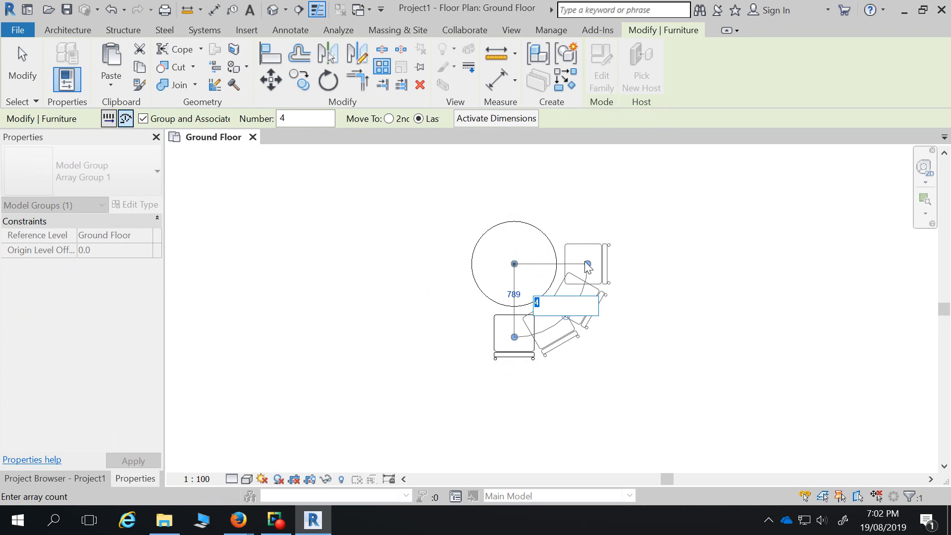
key("Return")
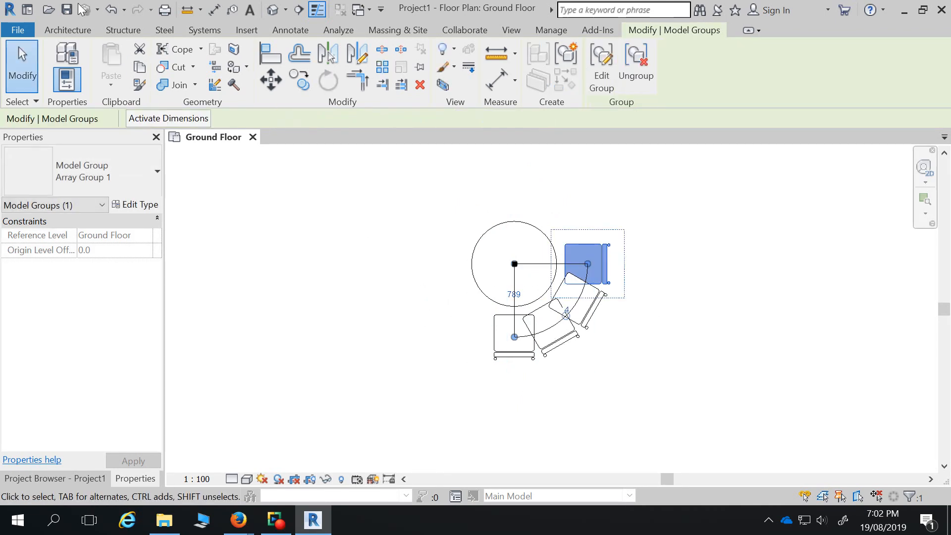
left_click(110, 9)
Try a radial array of 4 chairs about the table's centre, rotating from a horizontal ray to one pointing down, and undo it.
left_click(535, 322)
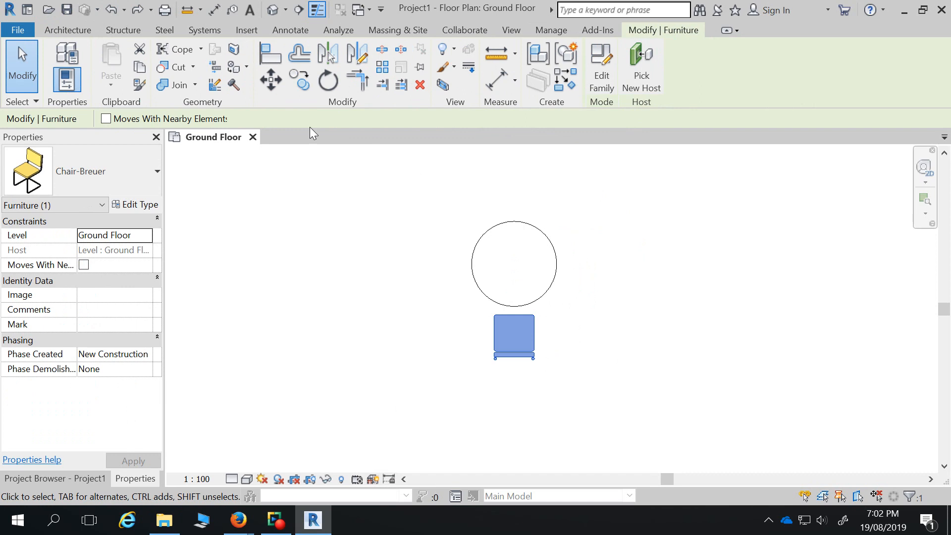
left_click(382, 67)
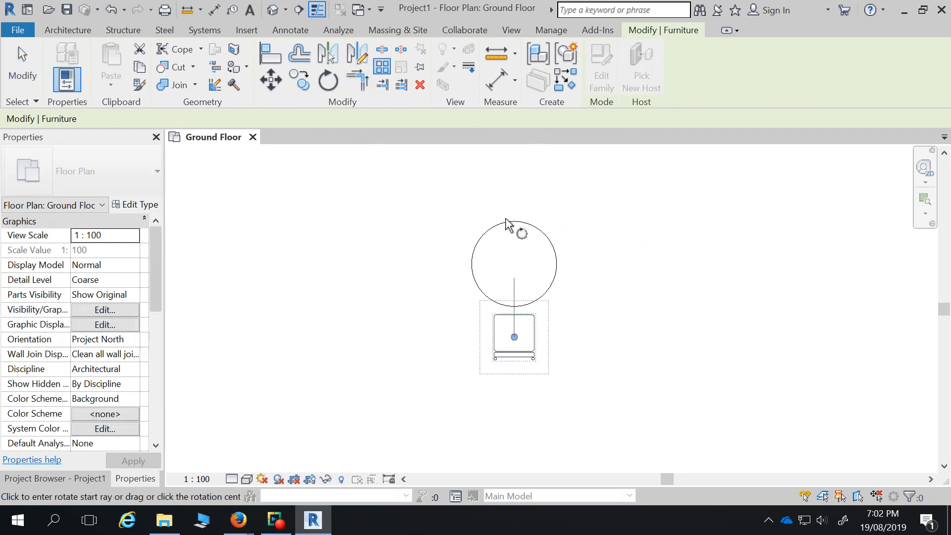
left_click_drag(299, 118, 272, 113)
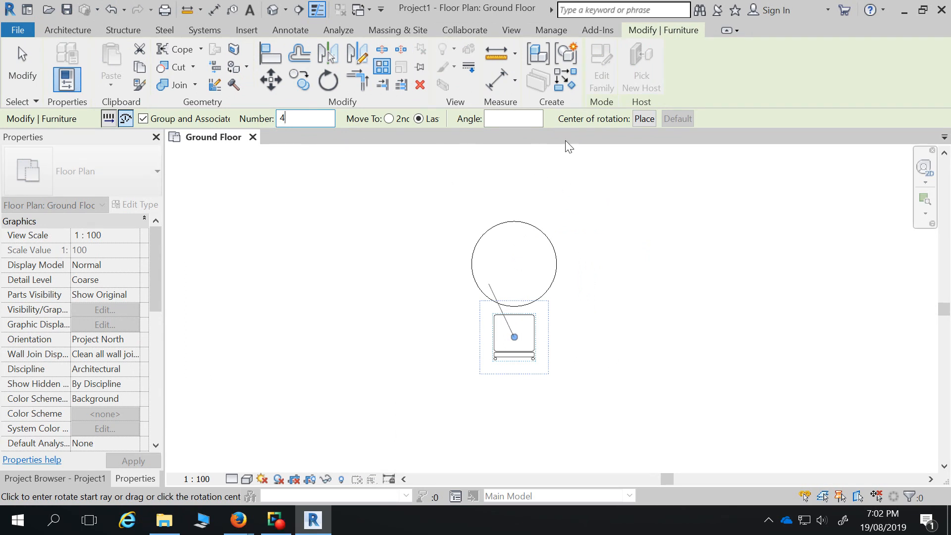
left_click(644, 118)
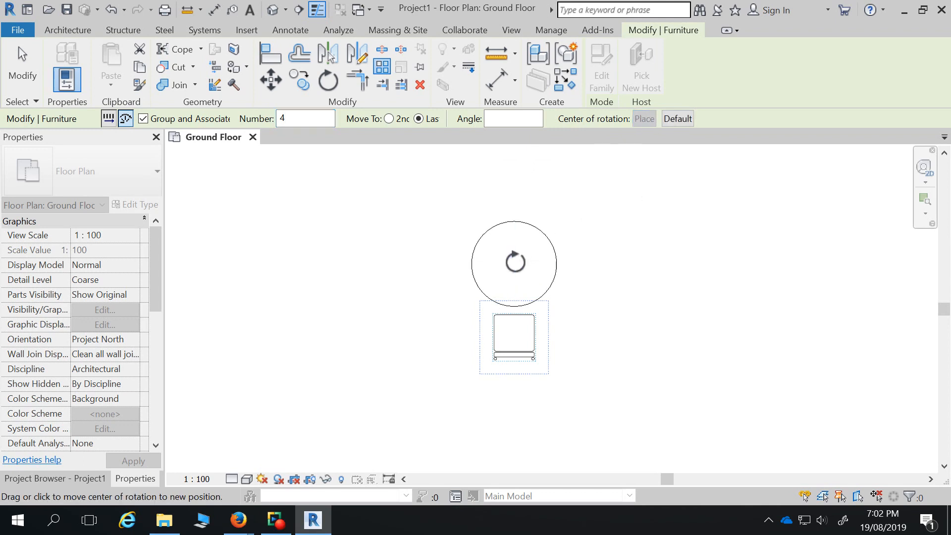
left_click(514, 264)
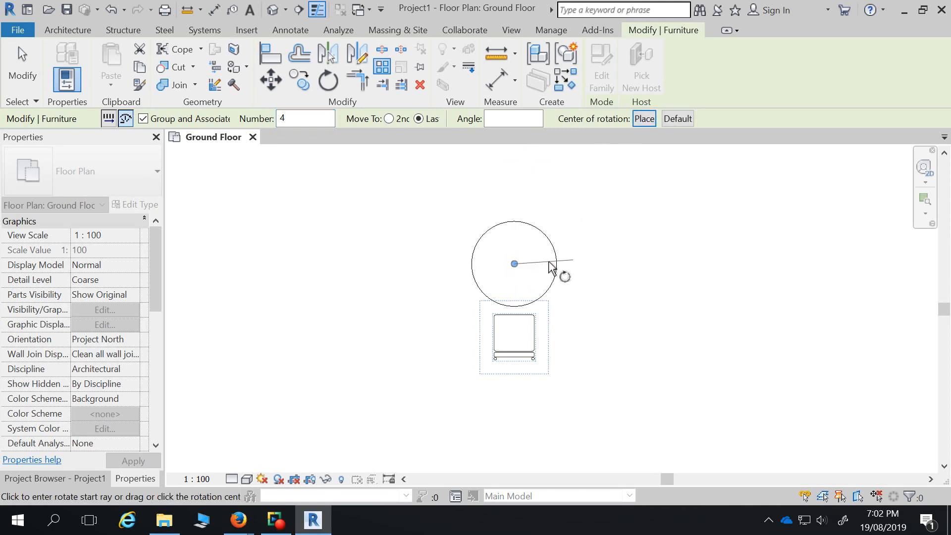
left_click(578, 263)
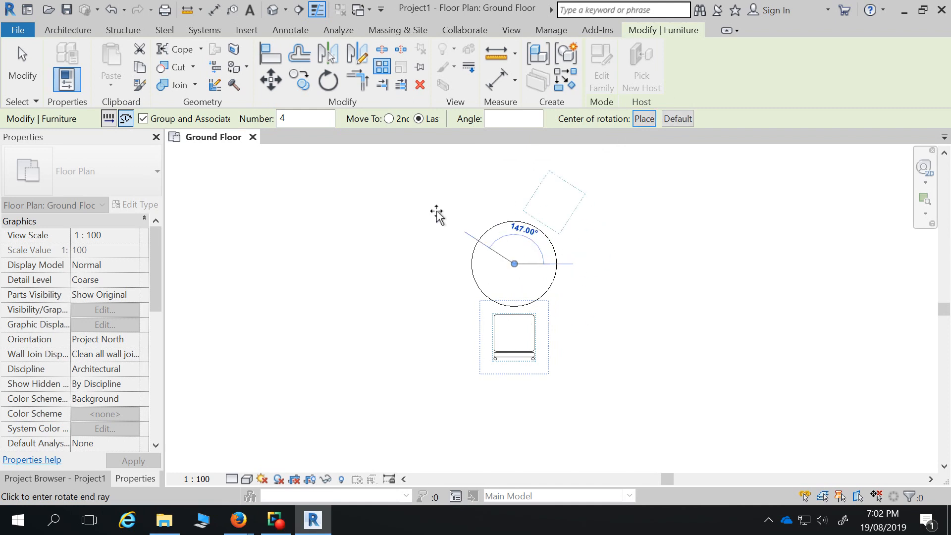
left_click(512, 347)
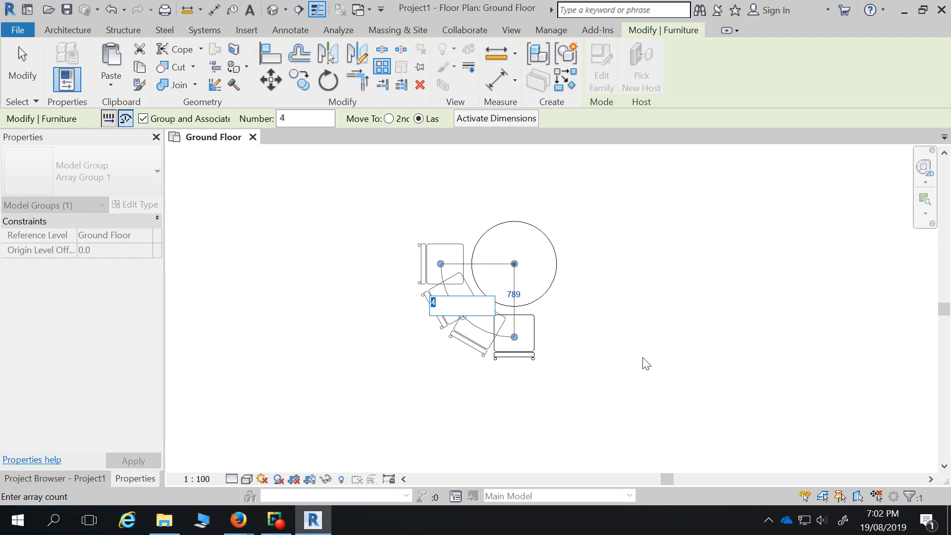
left_click(391, 119)
left_click(614, 303)
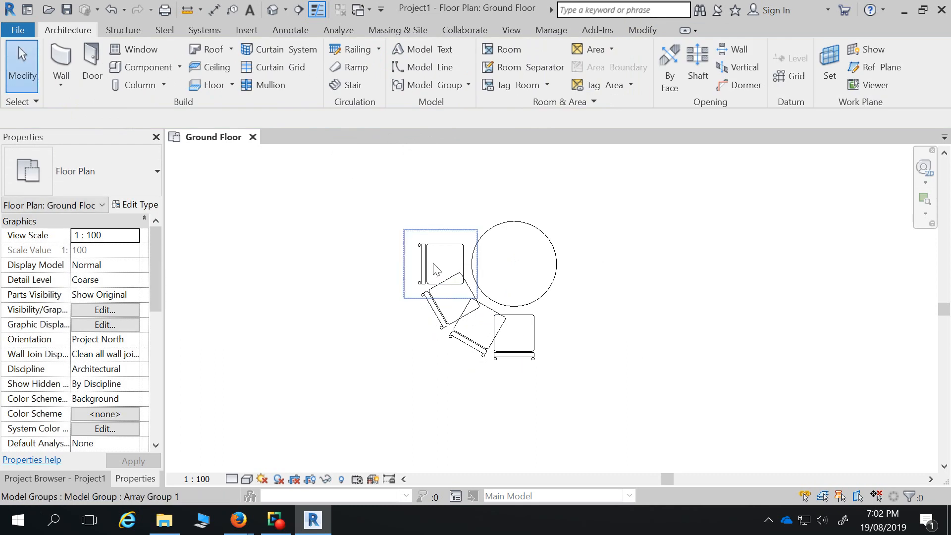
left_click(110, 11)
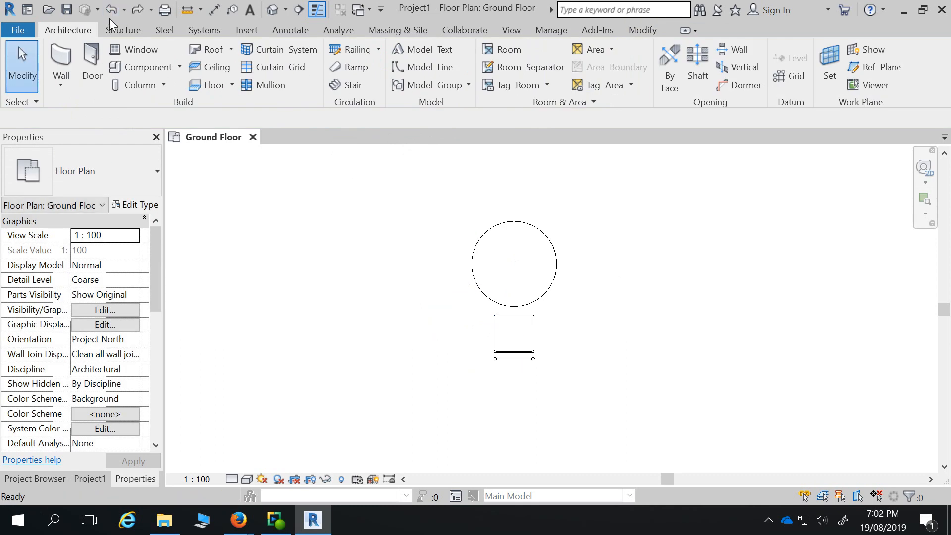
Radially array the chair as 4 items about the table's midpoint, moving the second item clockwise from a downward ray to one pointing left.
left_click(502, 321)
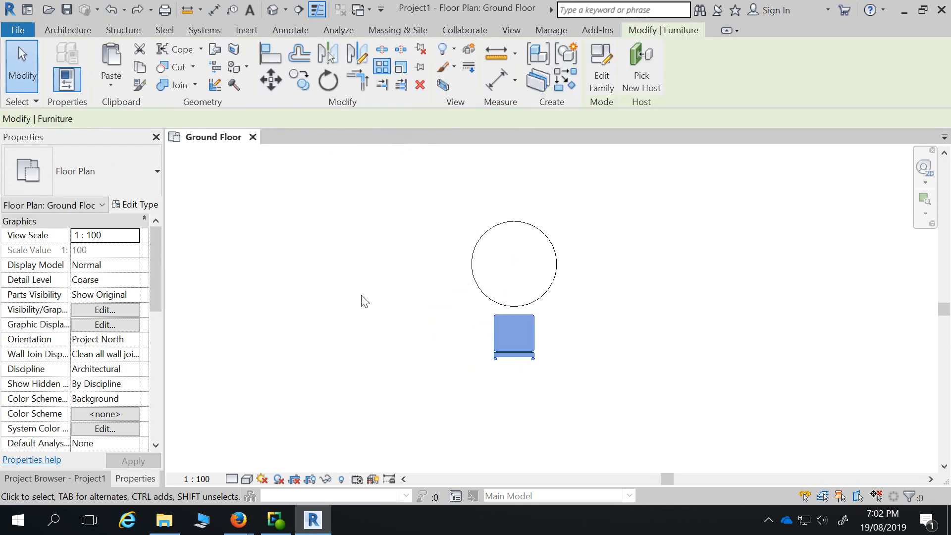
left_click(382, 68)
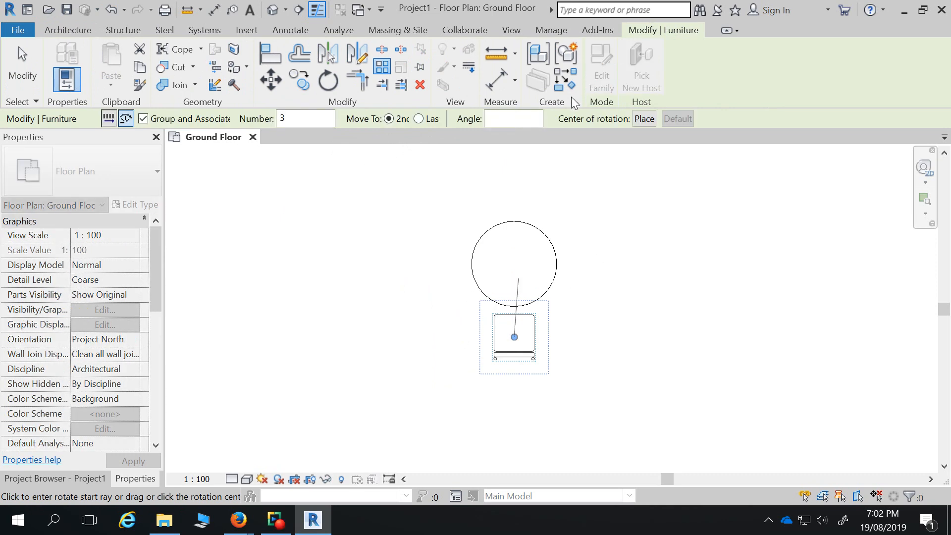
left_click_drag(297, 117, 268, 112)
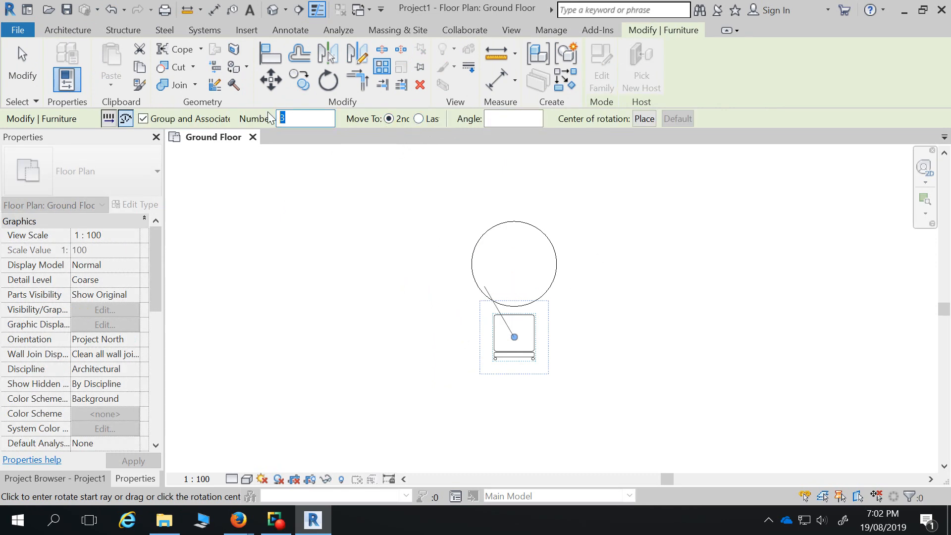
type("4")
left_click(644, 119)
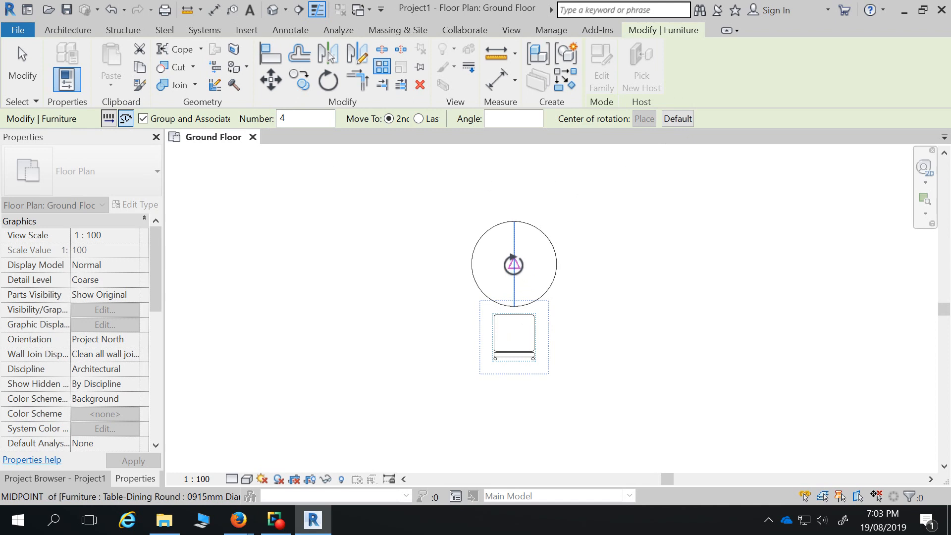
left_click(515, 264)
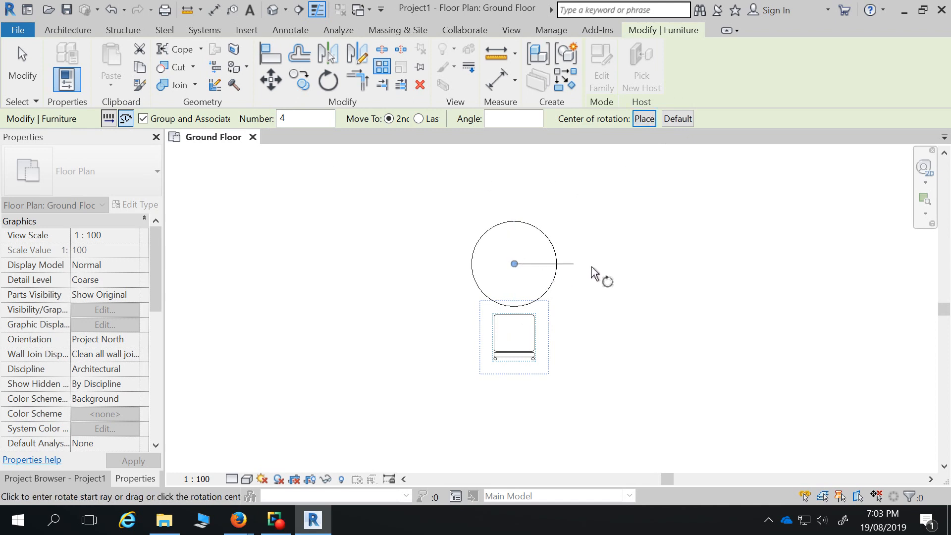
left_click(513, 369)
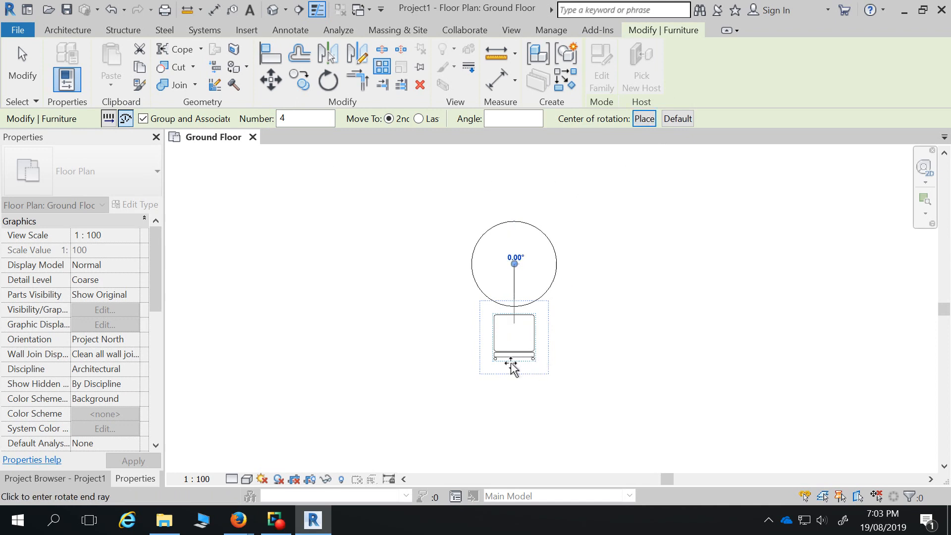
left_click(399, 267)
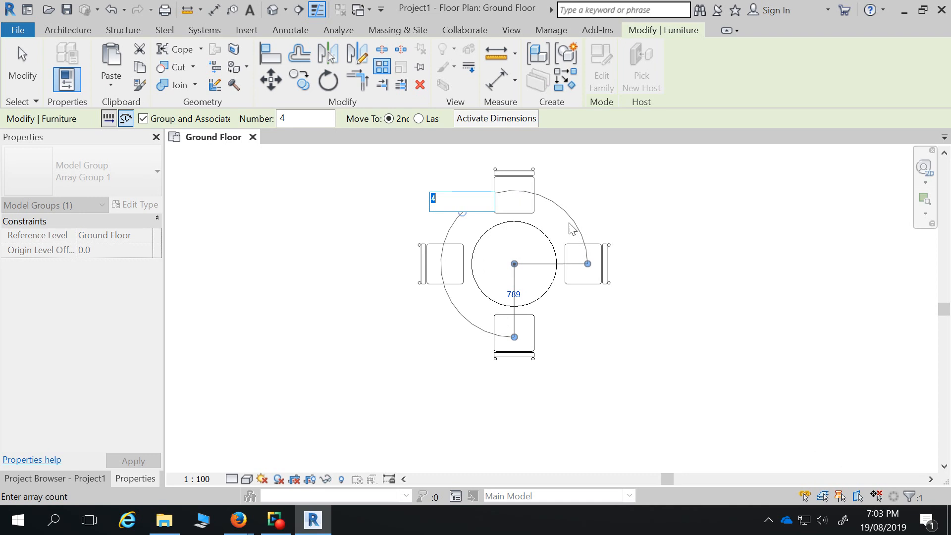
key("Return")
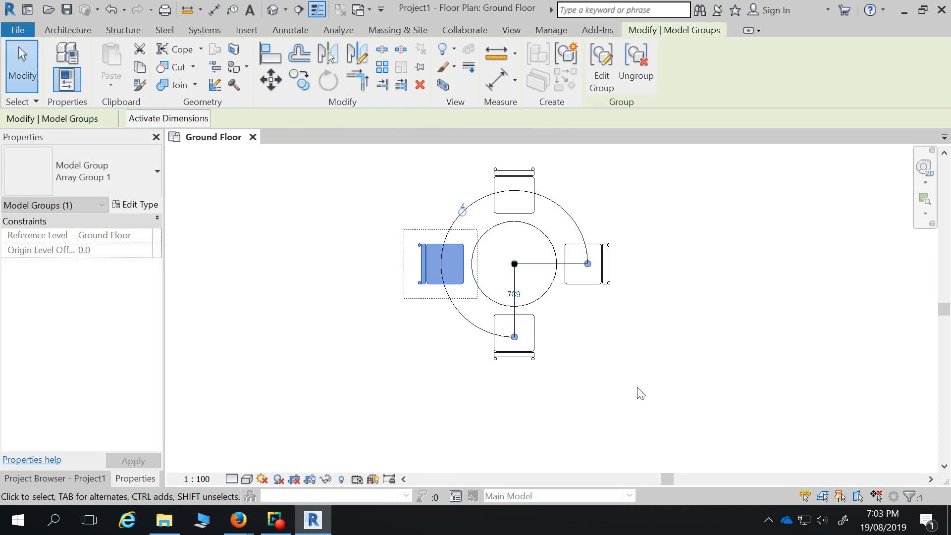
left_click(649, 375)
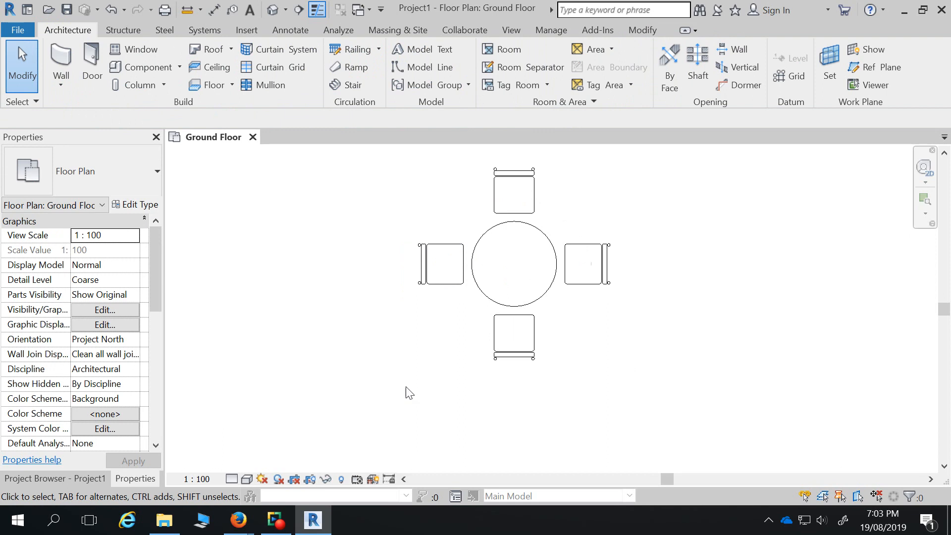
Inspect the array controls on the chairs to the left of and above the round table.
left_click(447, 284)
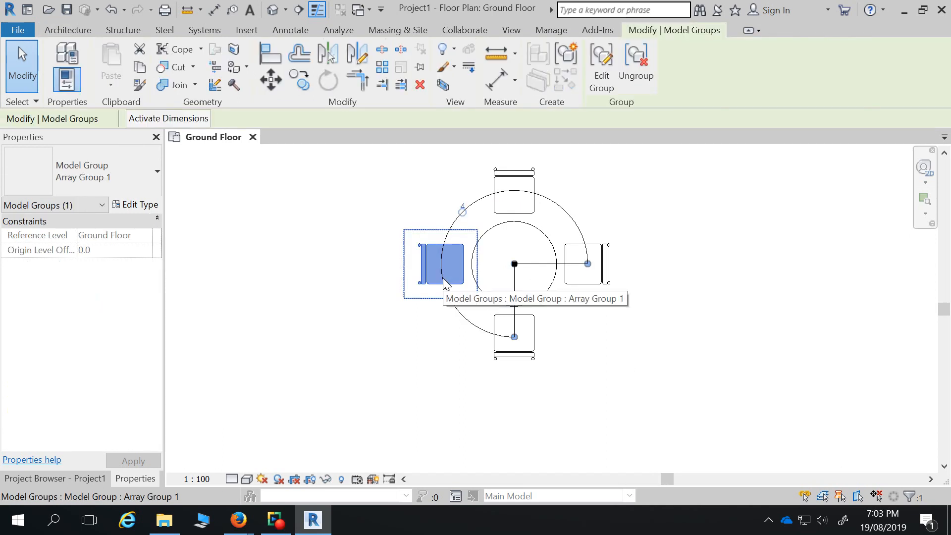
left_click(350, 261)
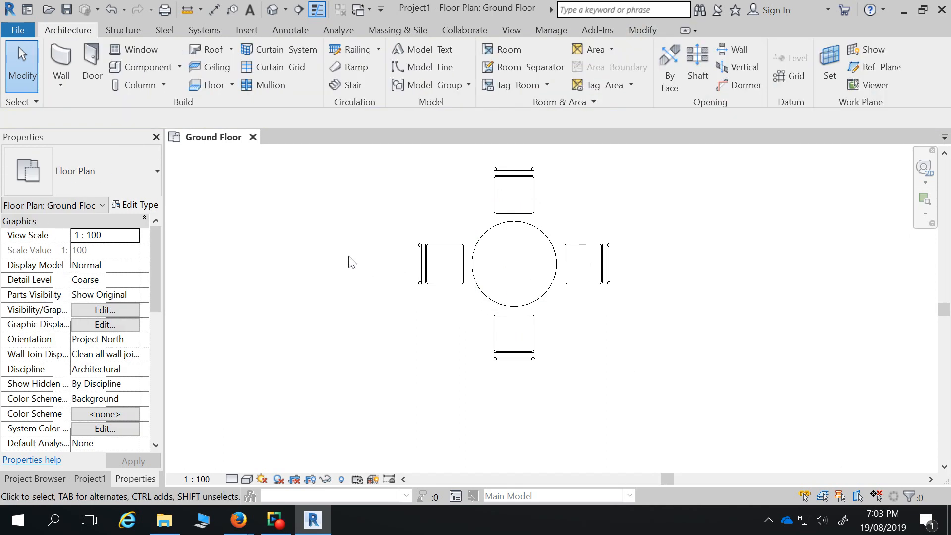
left_click(533, 191)
left_click(382, 212)
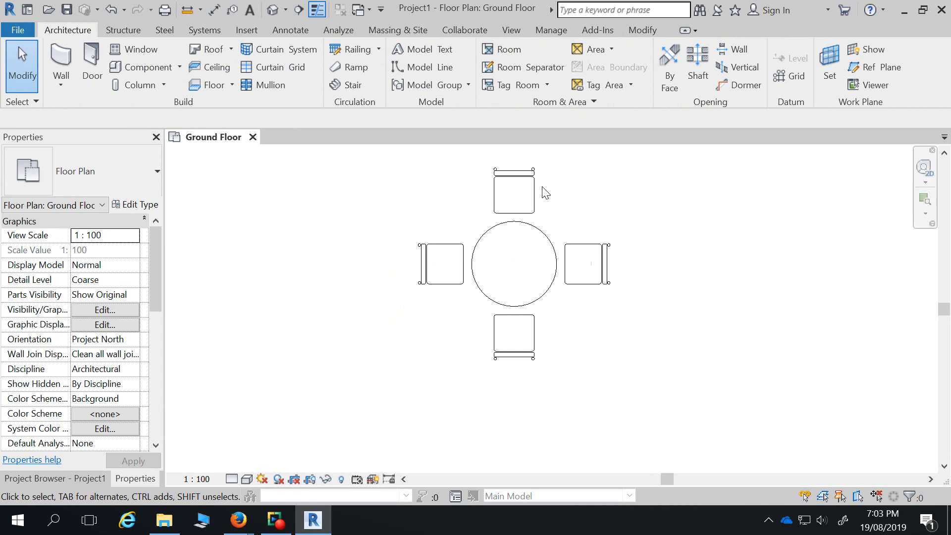
left_click(542, 236)
left_click(382, 67)
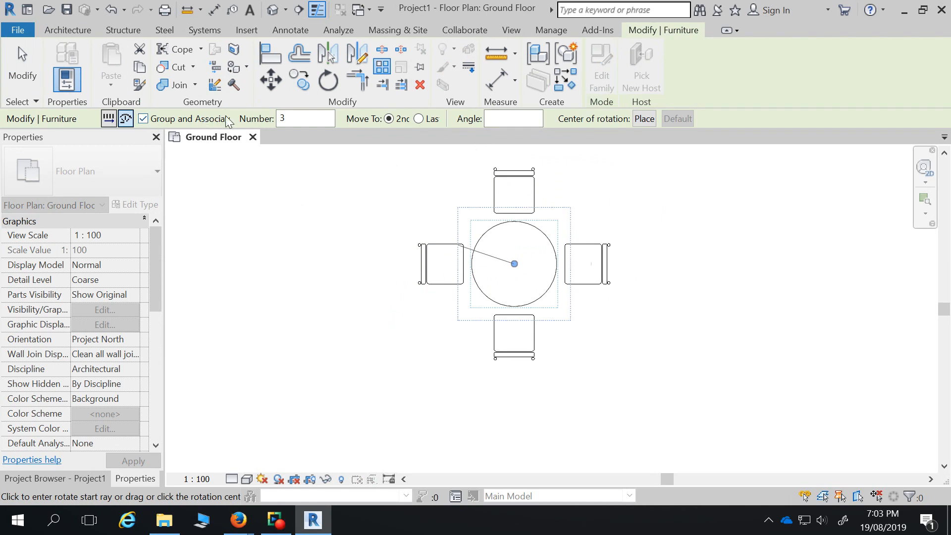
key("Escape")
key("Escape")
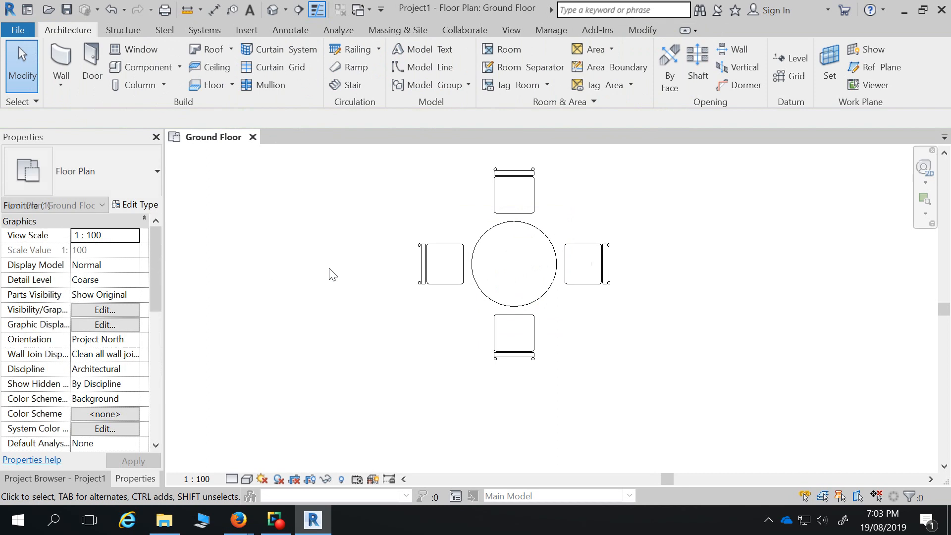
Check the array group membership of the chairs above and to the right of the table.
left_click(529, 197)
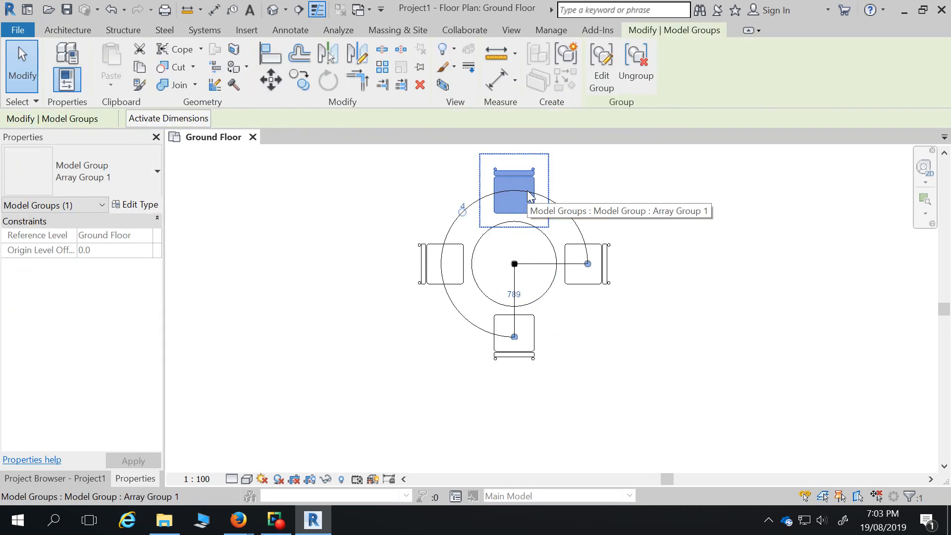
key("Escape")
left_click(595, 267)
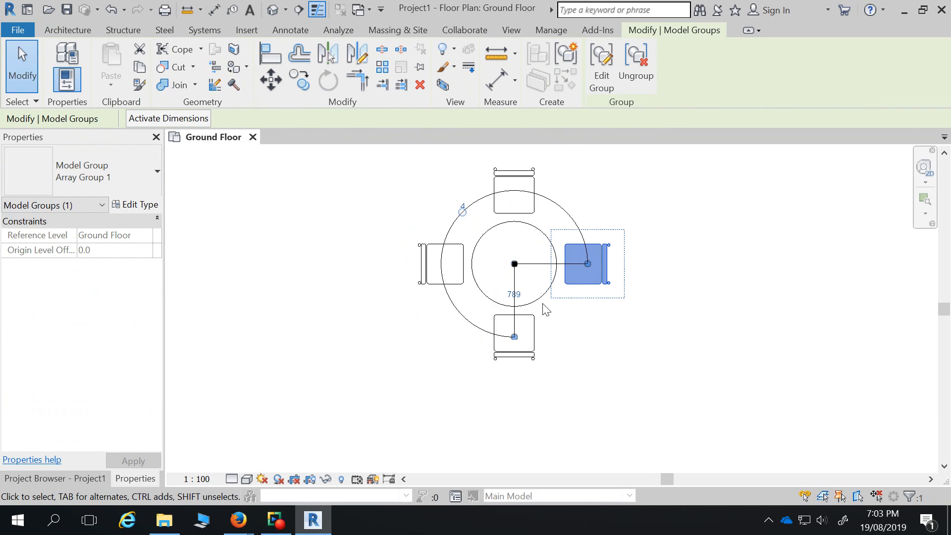
key("Escape")
Try to set the chair array's item count to 6, and cancel the edit.
left_click(504, 335)
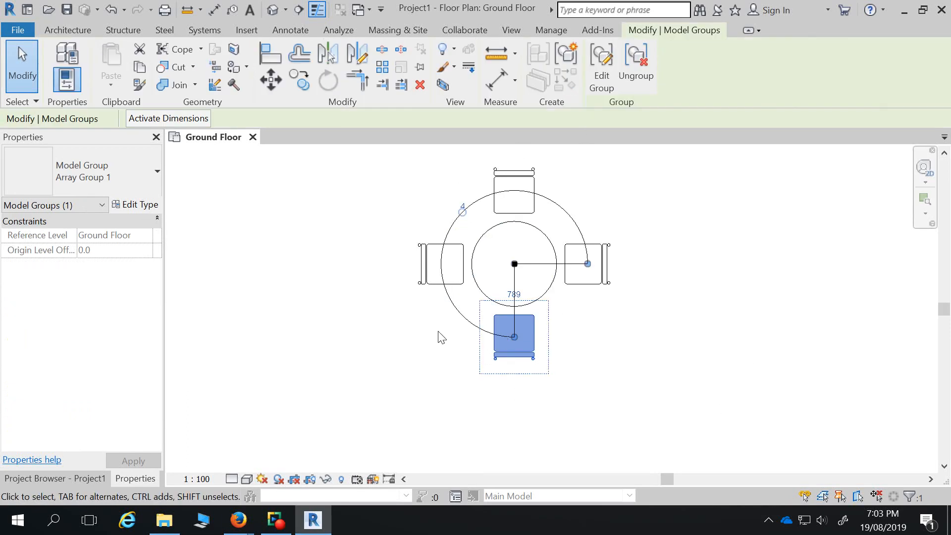
left_click(462, 206)
left_click(464, 206)
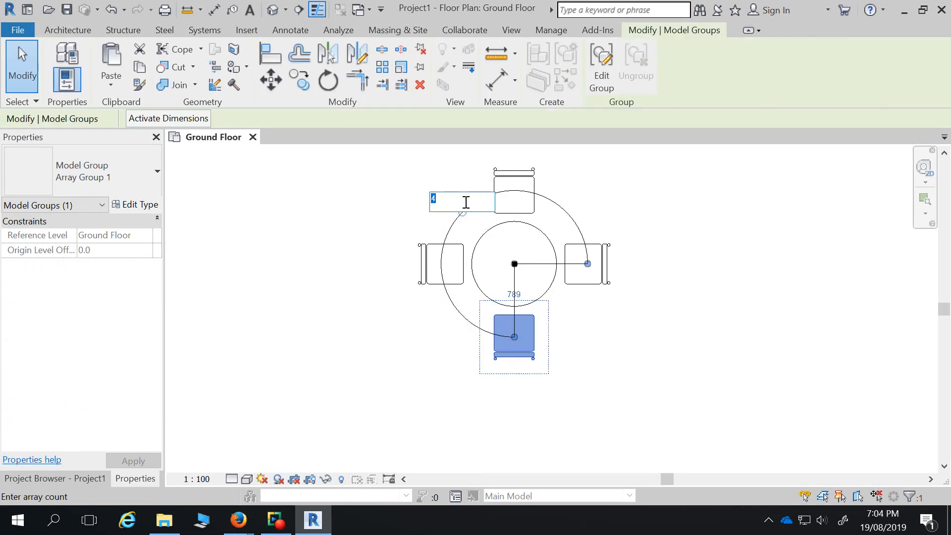
key("Return")
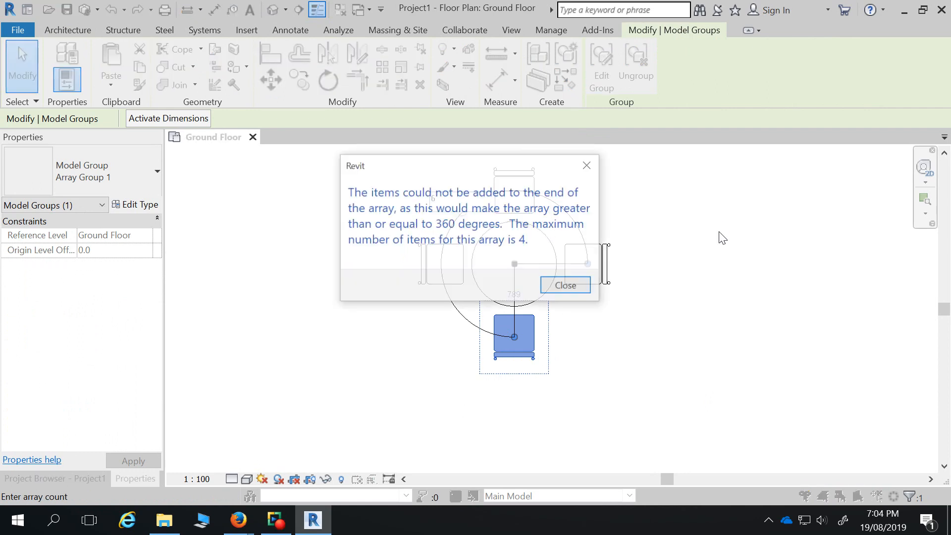
left_click(584, 284)
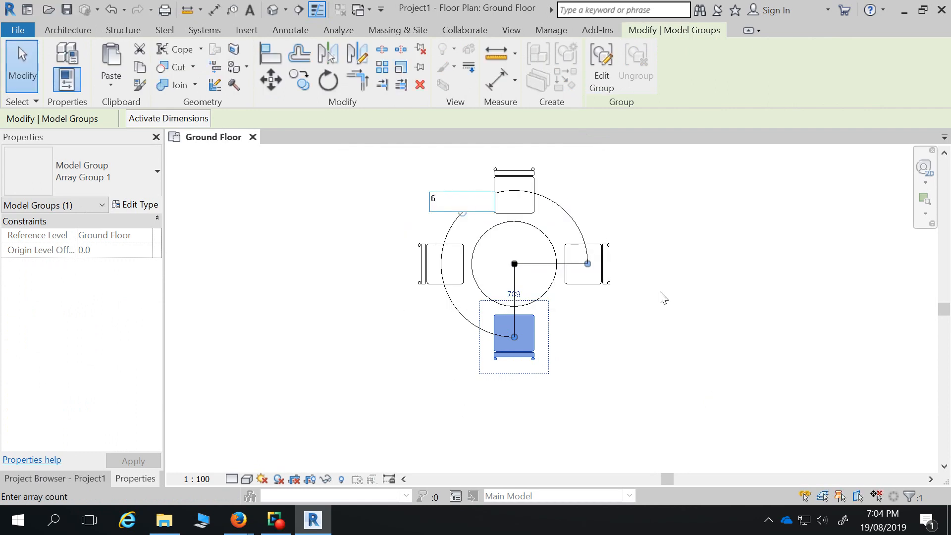
key("Escape")
key("Escape")
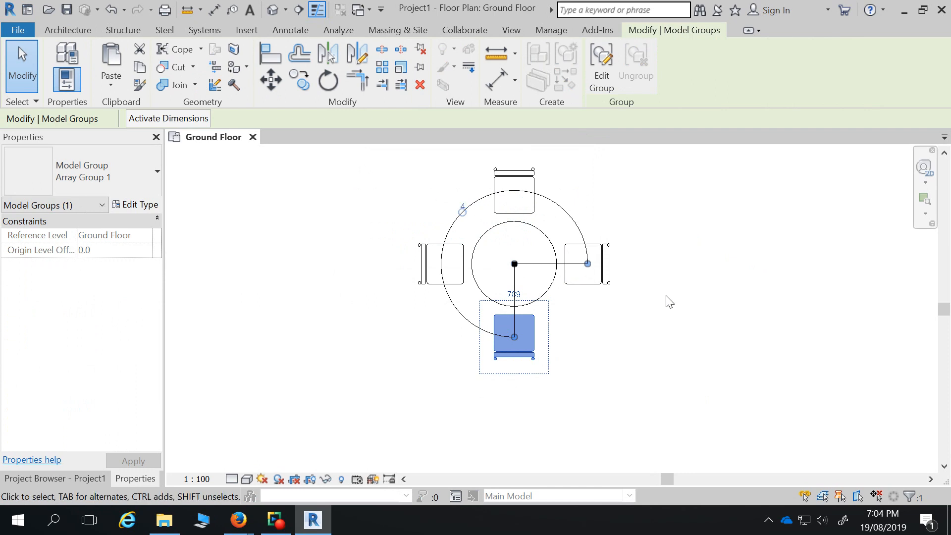
Try to move the arrayed chair on the table's right side downward, and cancel the move.
left_click(525, 189)
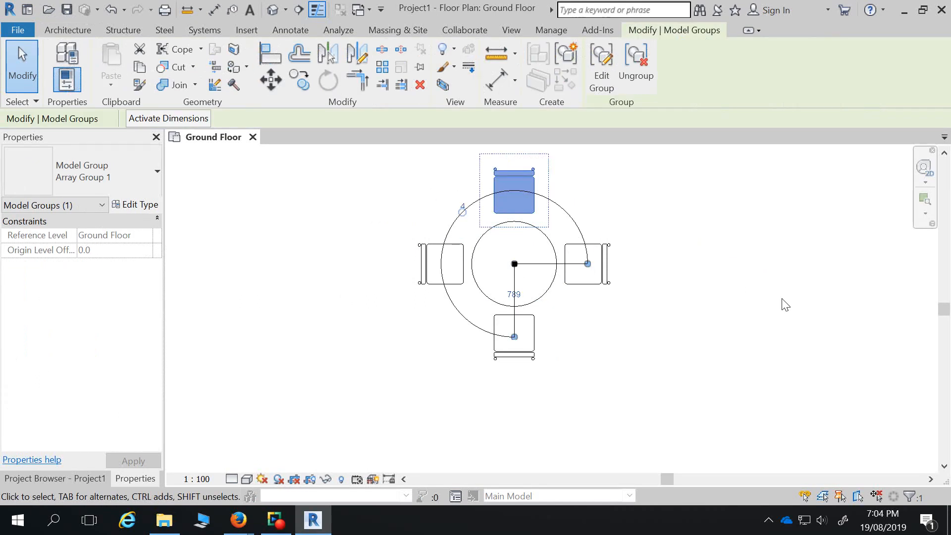
left_click(592, 284)
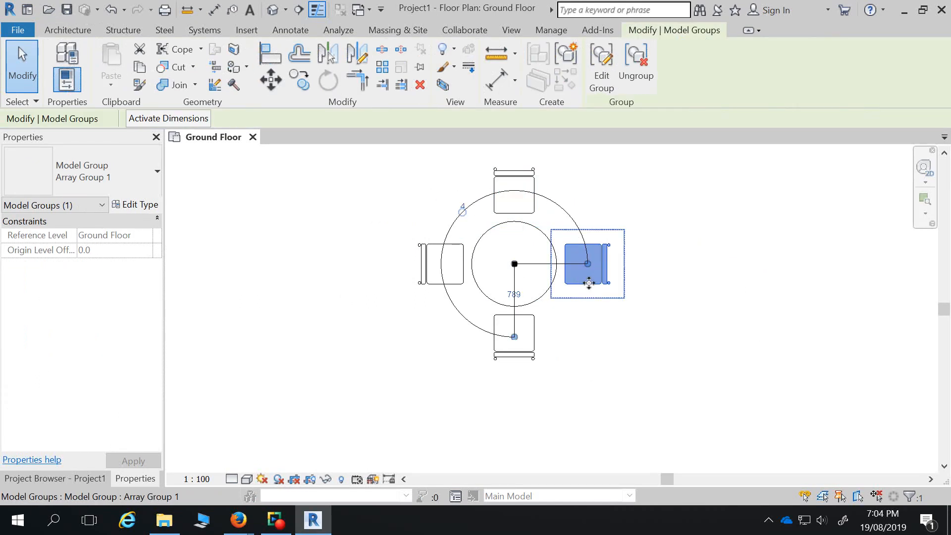
left_click_drag(592, 284, 599, 342)
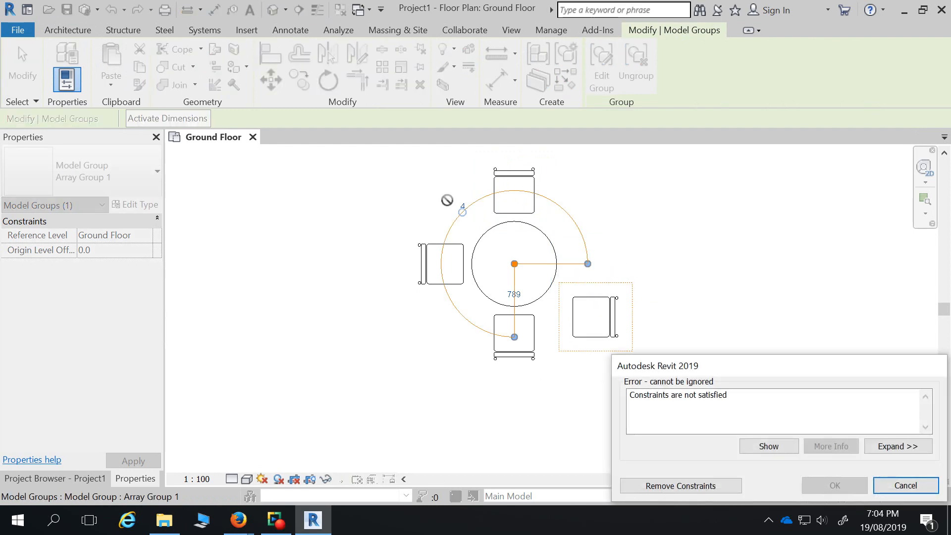
left_click(906, 485)
Ungroup the chair to the right of the table.
left_click(598, 251)
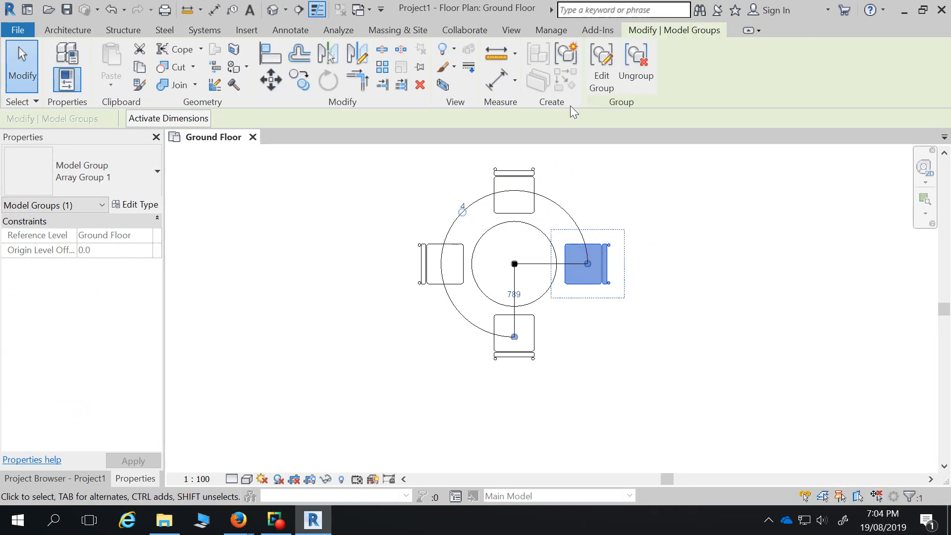
left_click(644, 65)
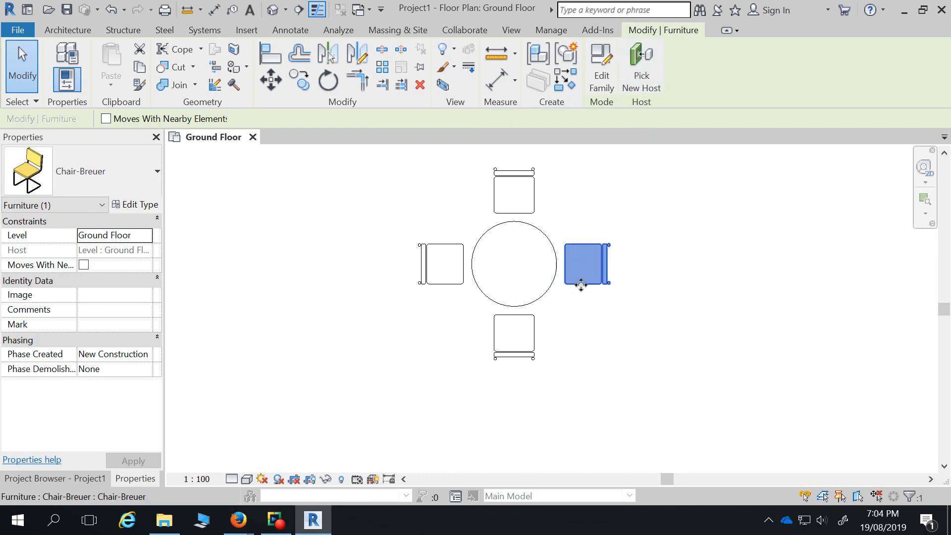
double_click(578, 285)
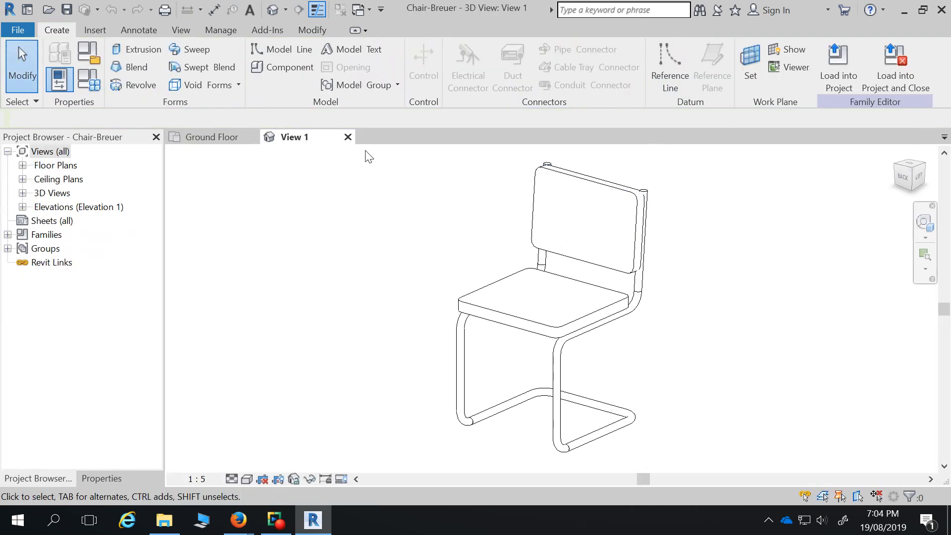
left_click(348, 136)
left_click(527, 263)
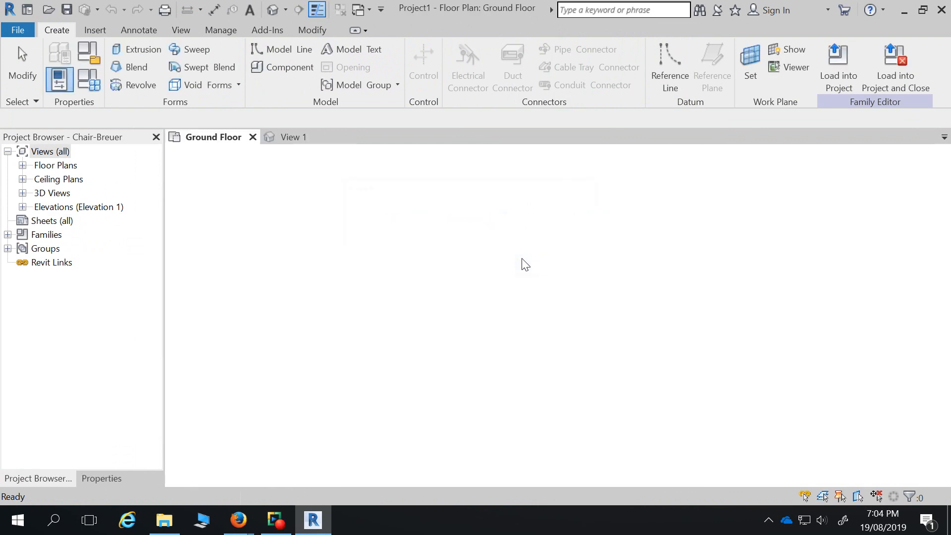
Move the ungrouped chair down and to the right, away from the table.
left_click(590, 248)
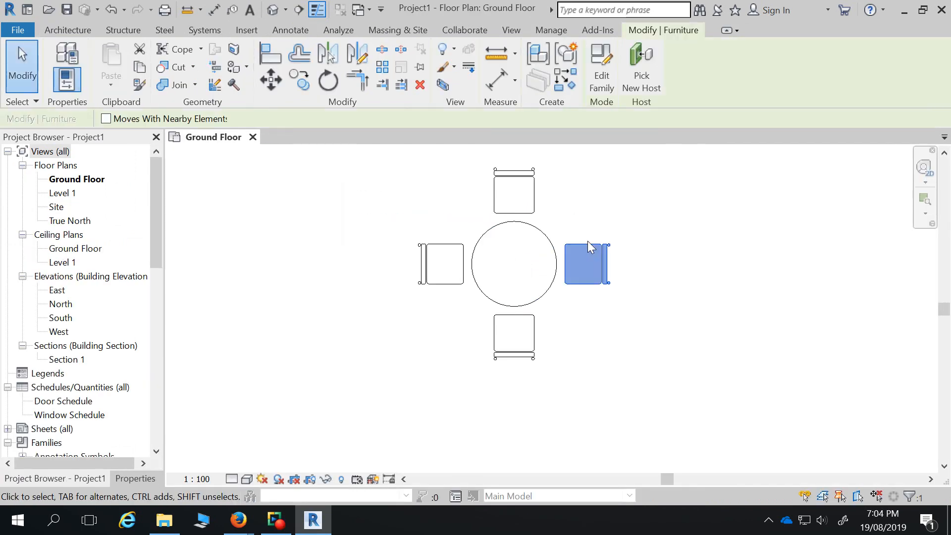
left_click_drag(588, 243, 624, 305)
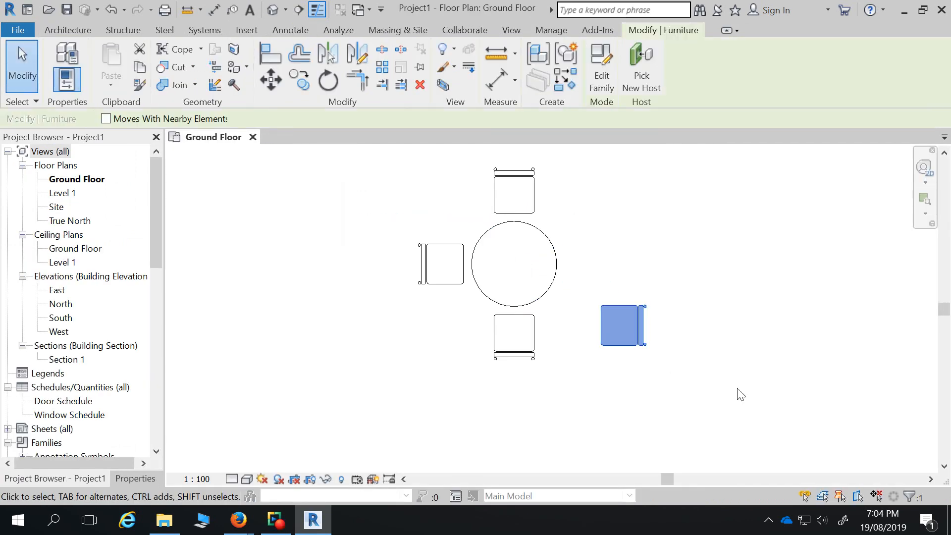
key("Escape")
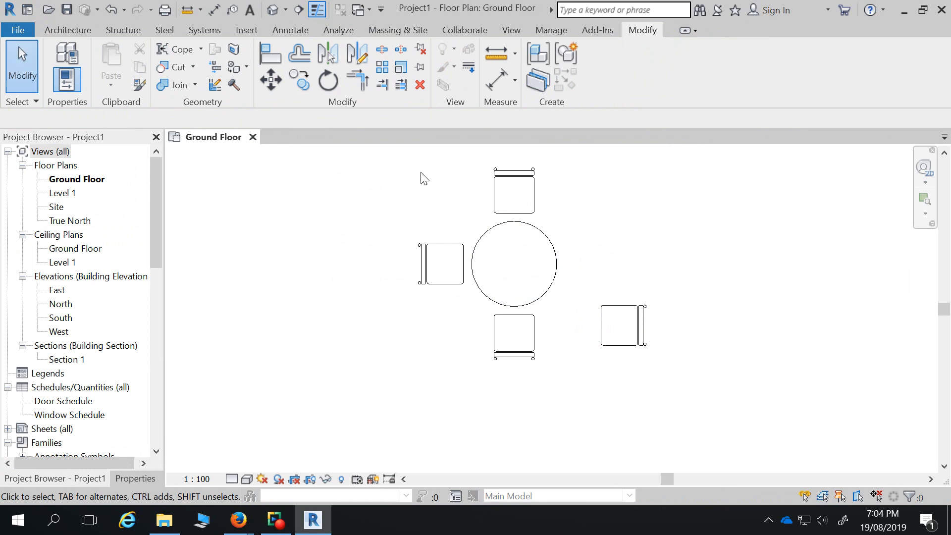
Delete the round table and all of its chairs from the Ground Floor plan.
scroll(421, 196, "down", 2)
left_click_drag(624, 164, 361, 305)
key("Delete")
scroll(475, 324, "down", 1)
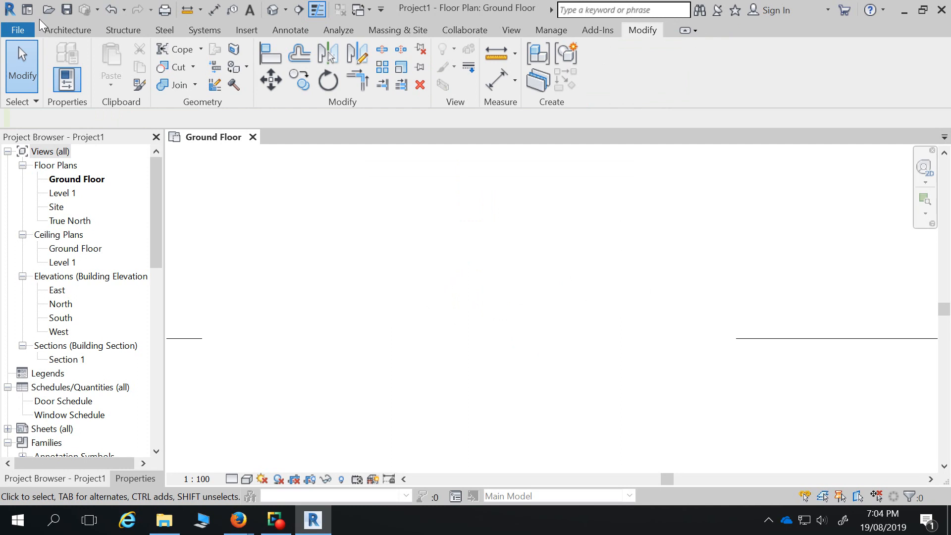
Place one Table-Rectangular 1830 x 0762mm component in the empty area of the Ground Floor plan.
left_click(58, 31)
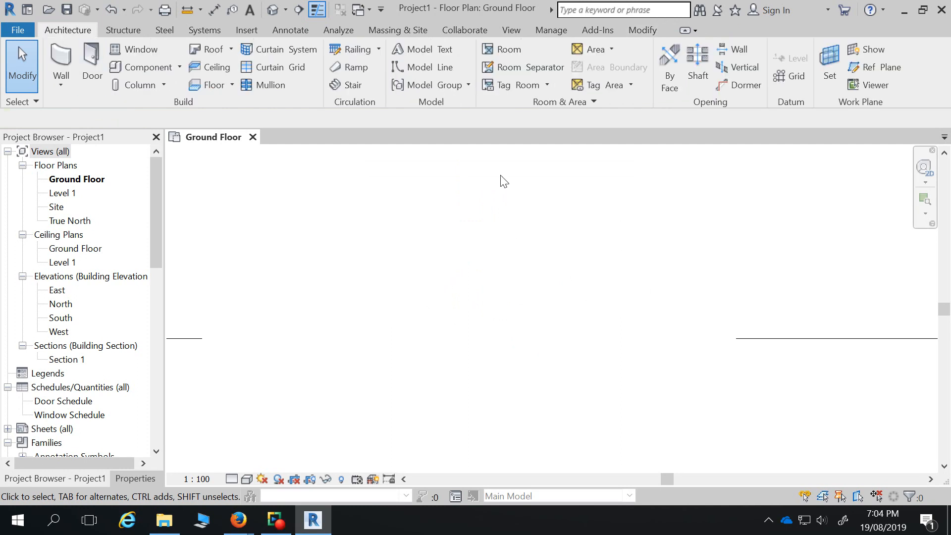
left_click(160, 67)
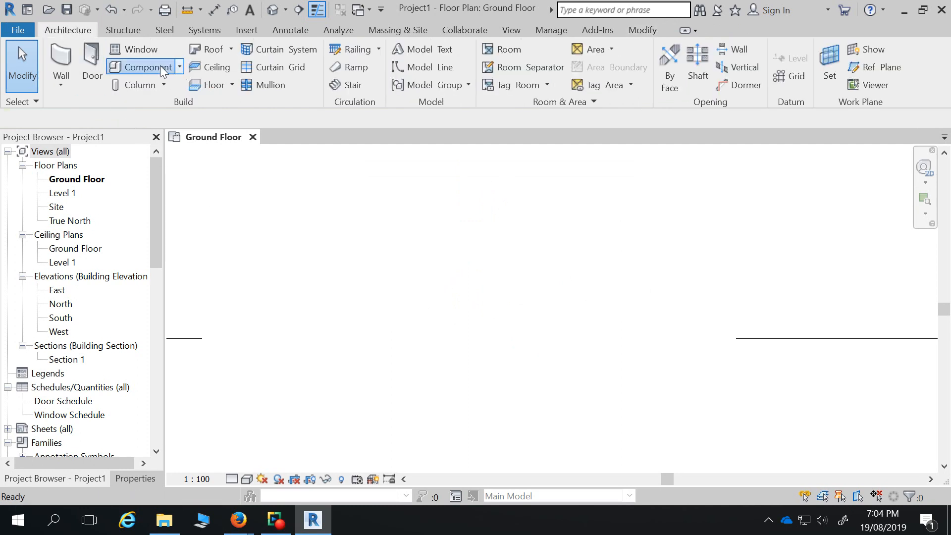
left_click(133, 479)
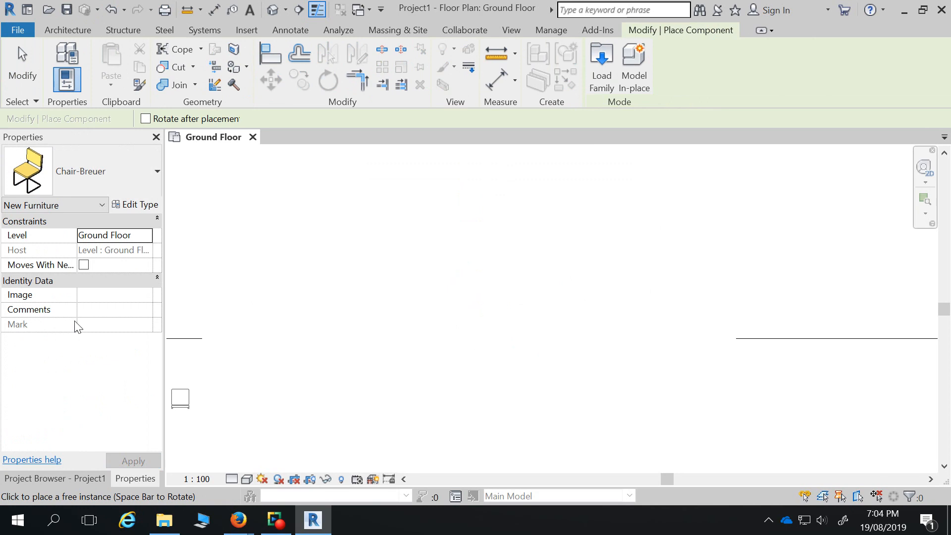
left_click(121, 180)
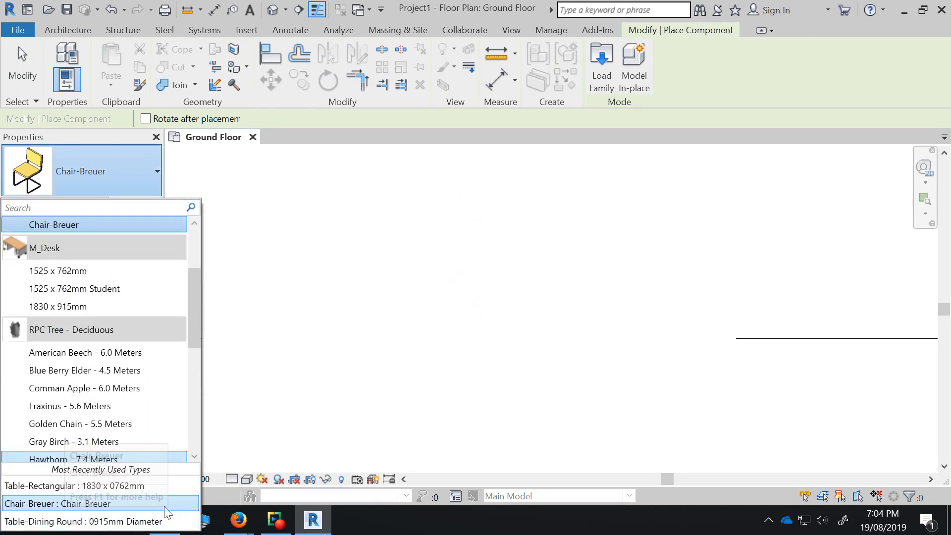
left_click(167, 487)
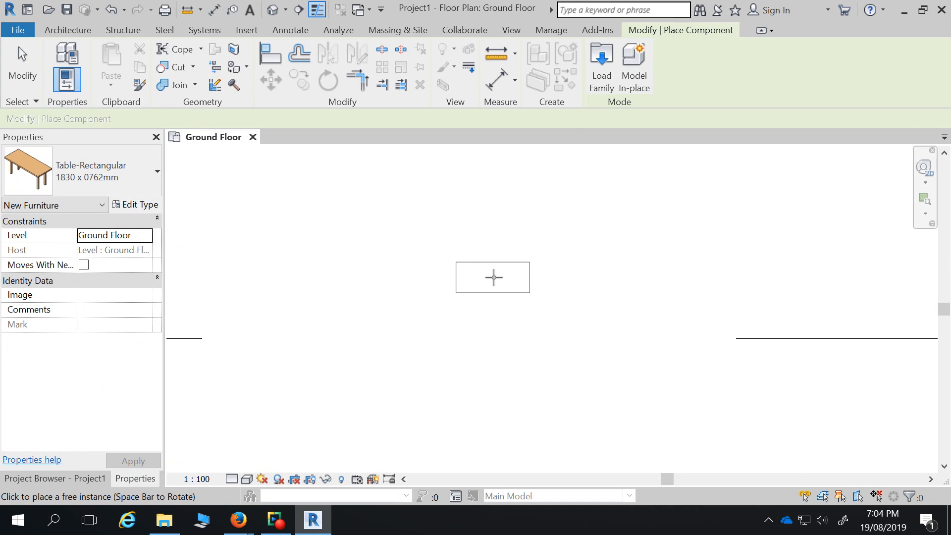
key("Escape")
scroll(533, 282, "up", 2)
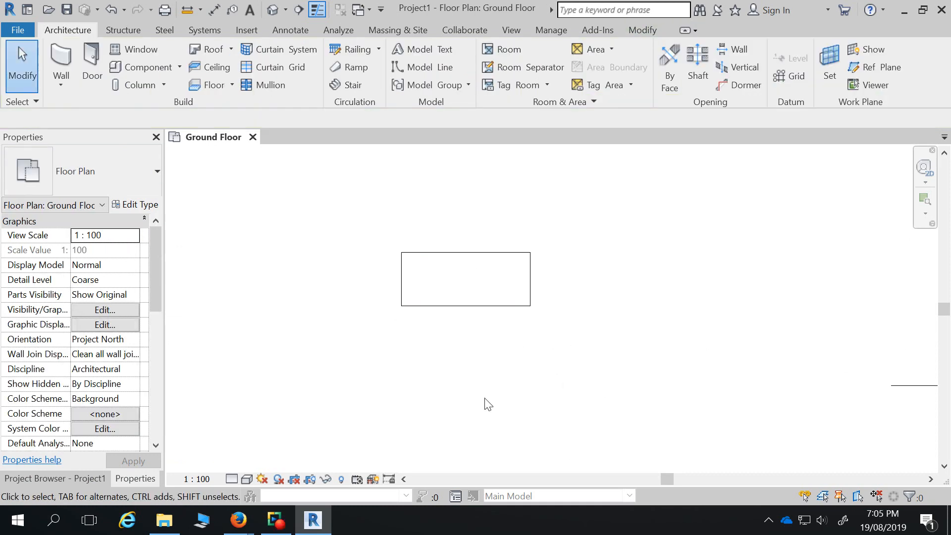
Create a grouped linear array of 4 rectangular tables, running right from the placed table with a spacing of about 2440 mm to the 2nd.
left_click(466, 256)
scroll(466, 272, "down", 2)
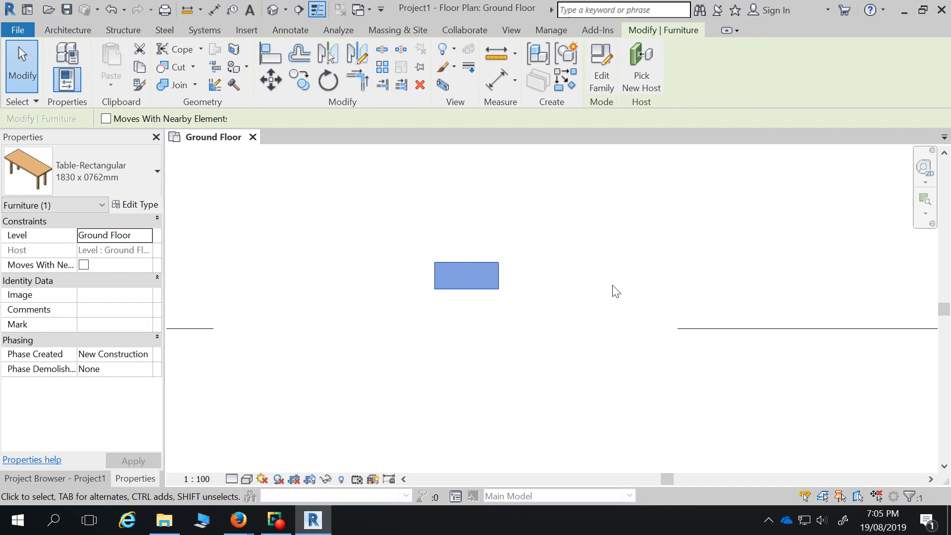
scroll(569, 284, "up", 2)
scroll(421, 251, "down", 2)
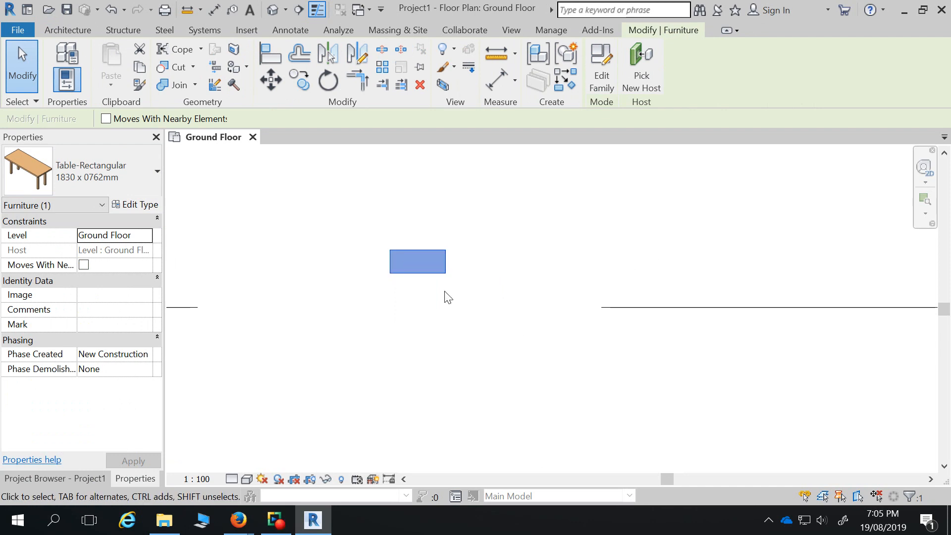
scroll(446, 266, "up", 2)
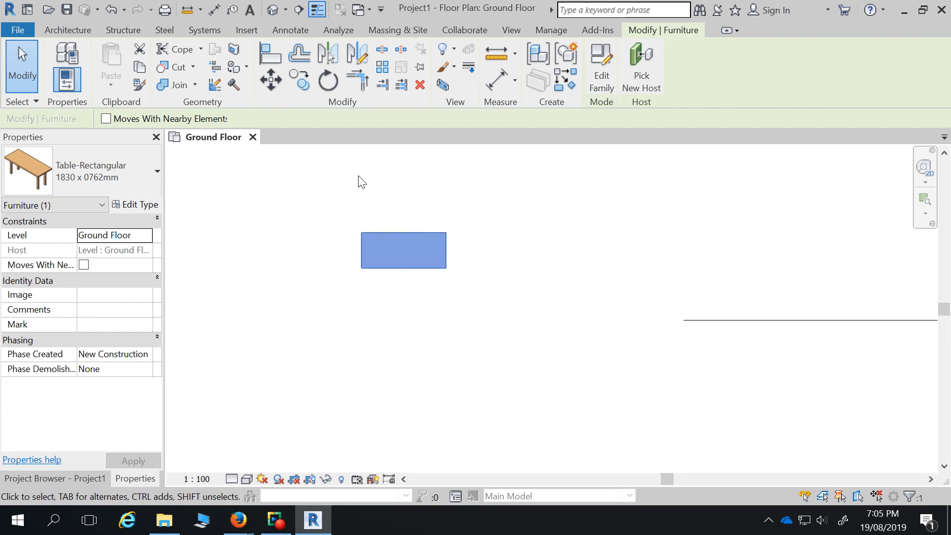
left_click(382, 69)
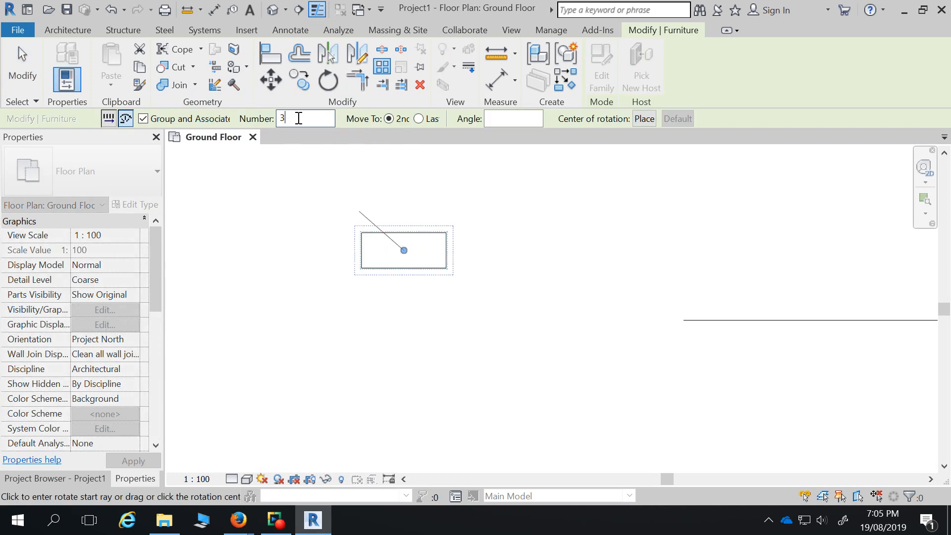
left_click(109, 119)
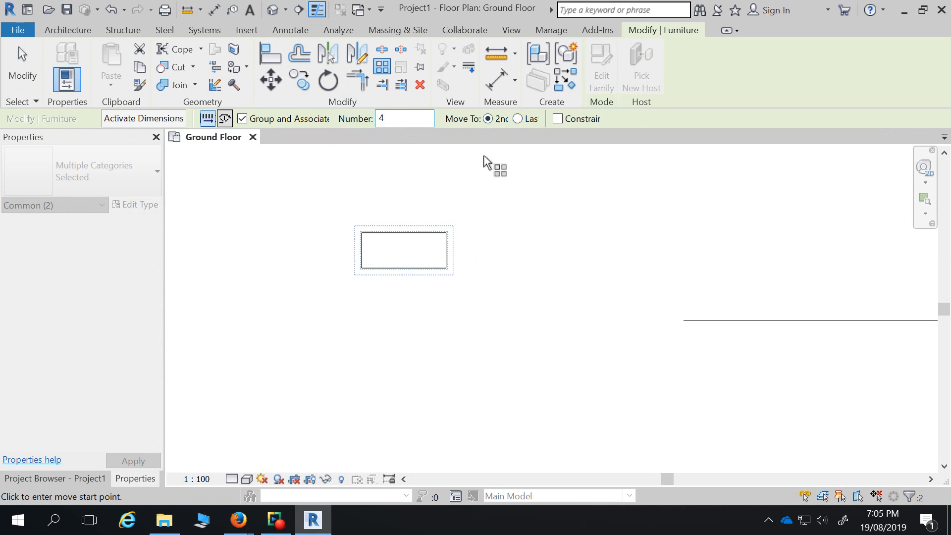
left_click(362, 268)
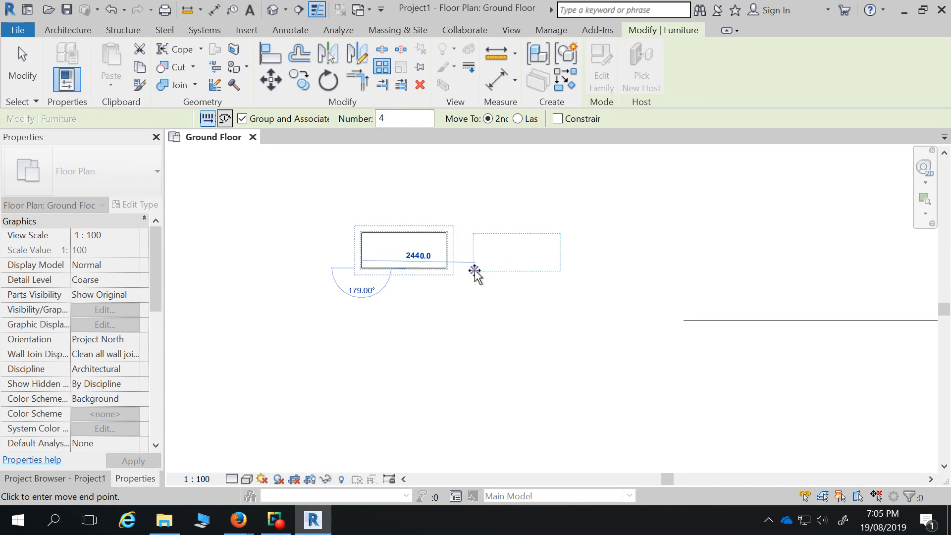
left_click(475, 271)
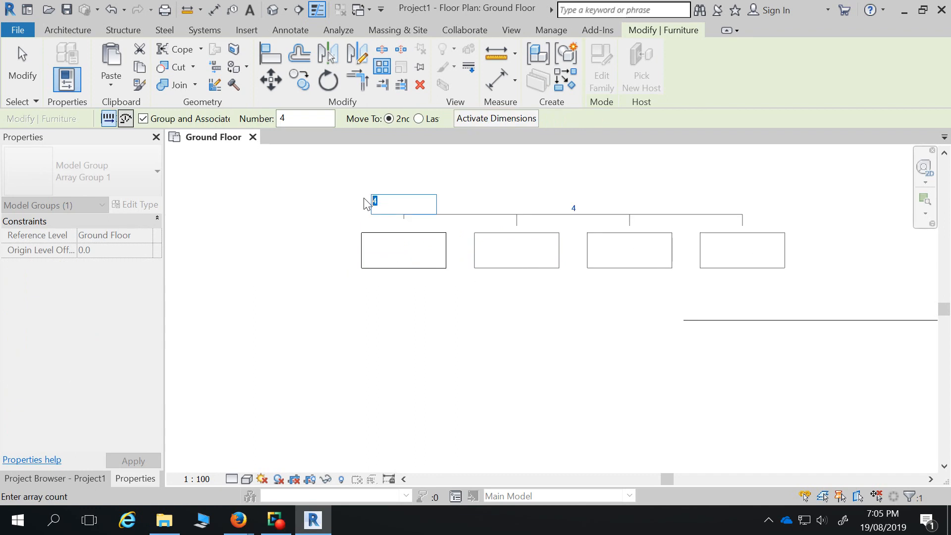
Set the table array's item count to 8.
type("8")
key("Return")
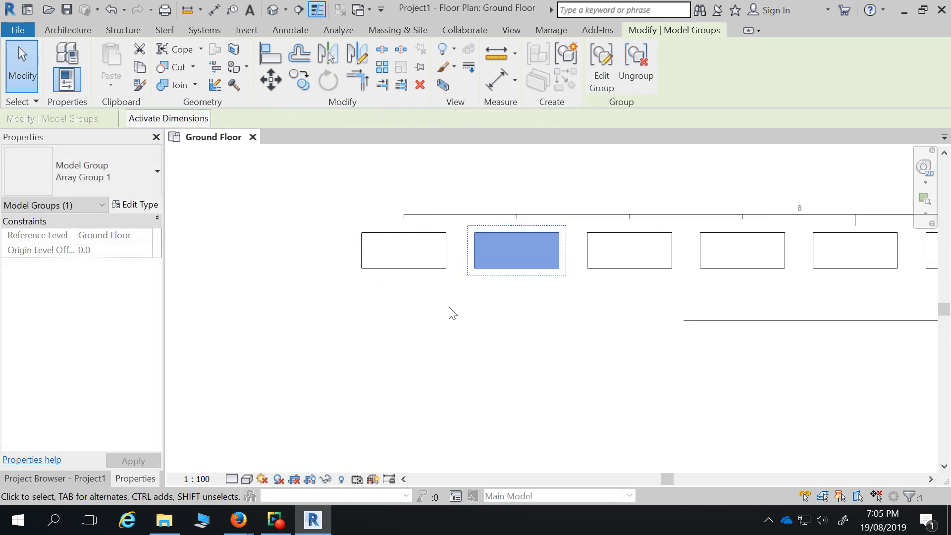
scroll(374, 280, "down", 3)
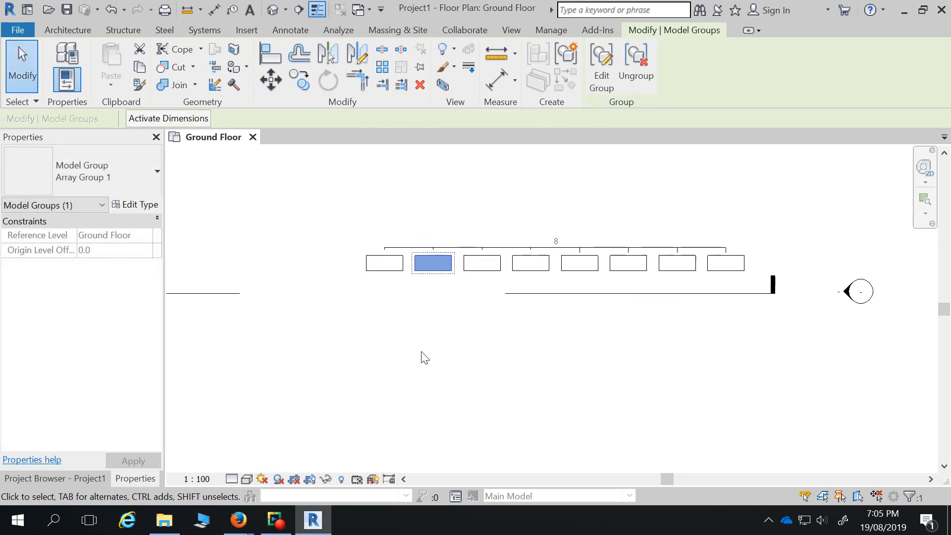
Select individual tables in the array to examine how they are grouped and associated.
left_click(423, 360)
left_click(433, 270)
left_click(426, 331)
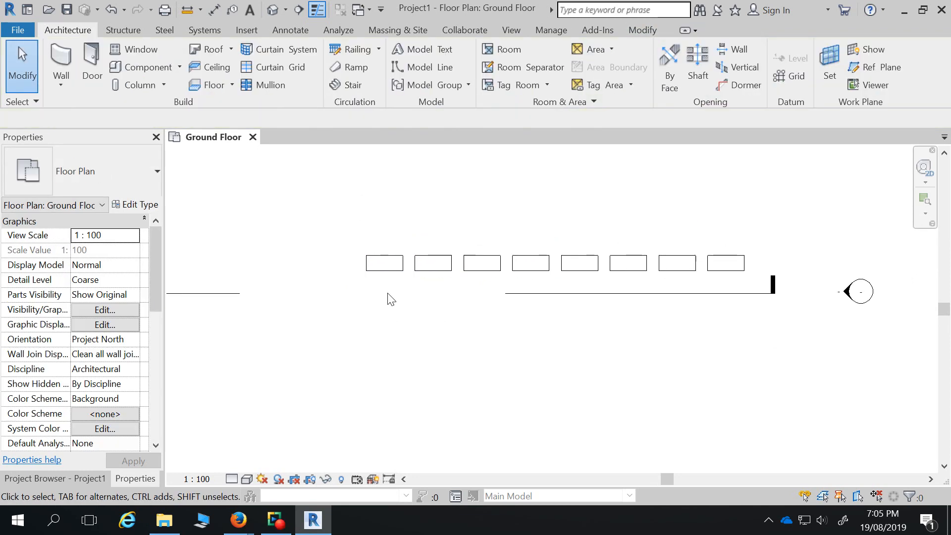
left_click(388, 272)
scroll(403, 314, "down", 2)
scroll(423, 311, "up", 2)
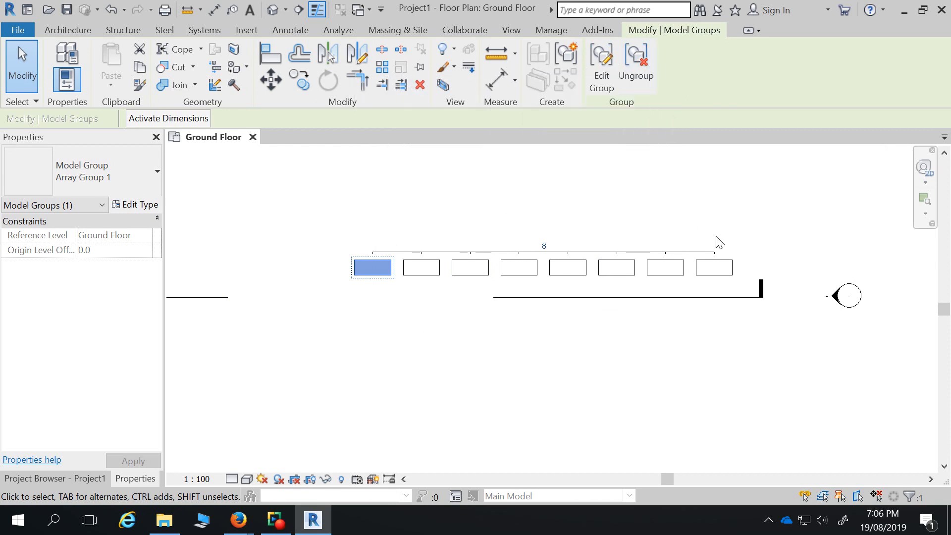
left_click(486, 321)
scroll(467, 354, "down", 2)
scroll(462, 289, "up", 3)
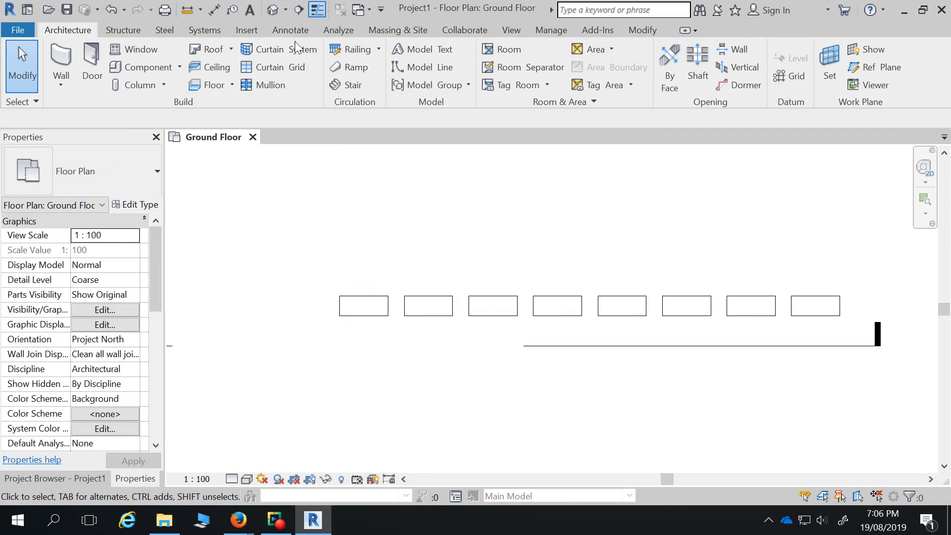
Place another Table-Rectangular 1830 x 0762mm directly above the first table of the array.
left_click(163, 69)
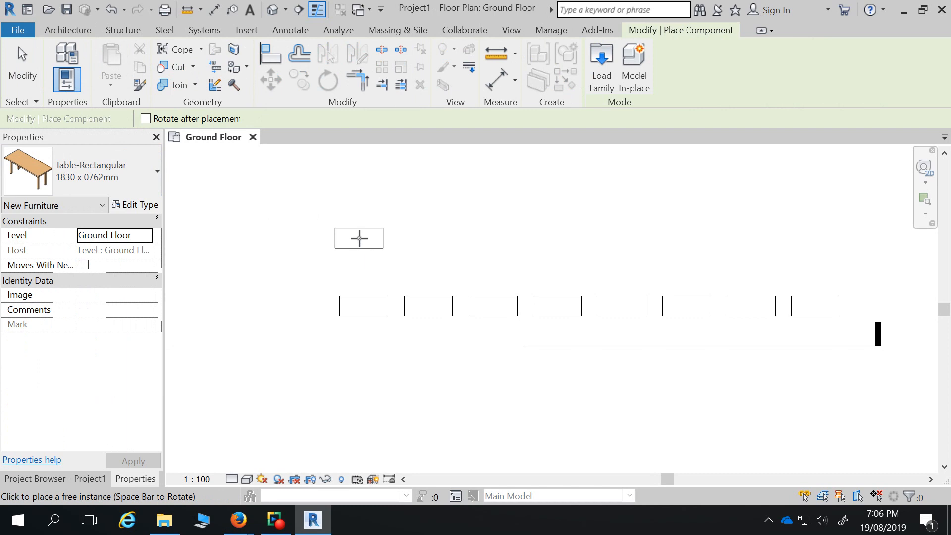
left_click(364, 236)
key("Escape")
key("Escape")
Create a linear array of 8 tables running right from the upper table, with Group and Associate turned off.
left_click(373, 244)
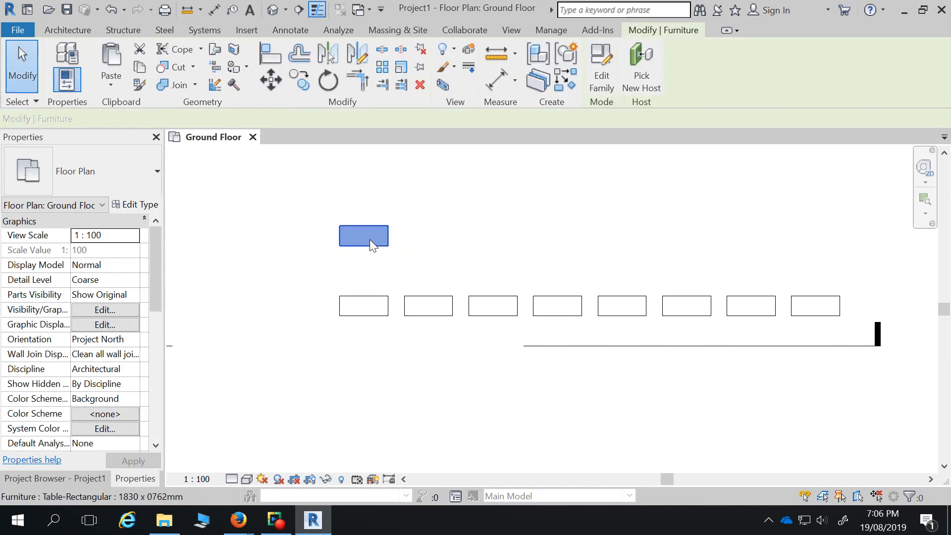
left_click(382, 66)
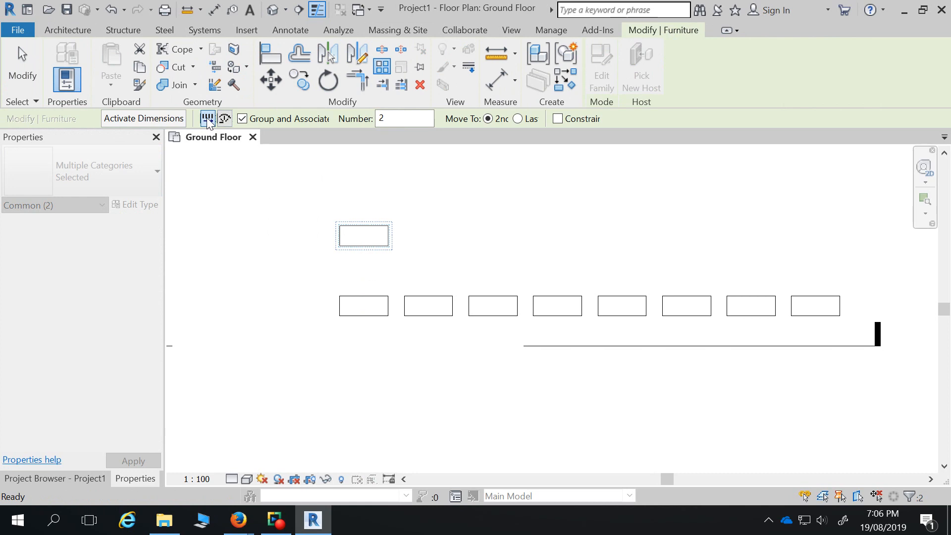
double_click(382, 118)
type("8")
left_click(242, 119)
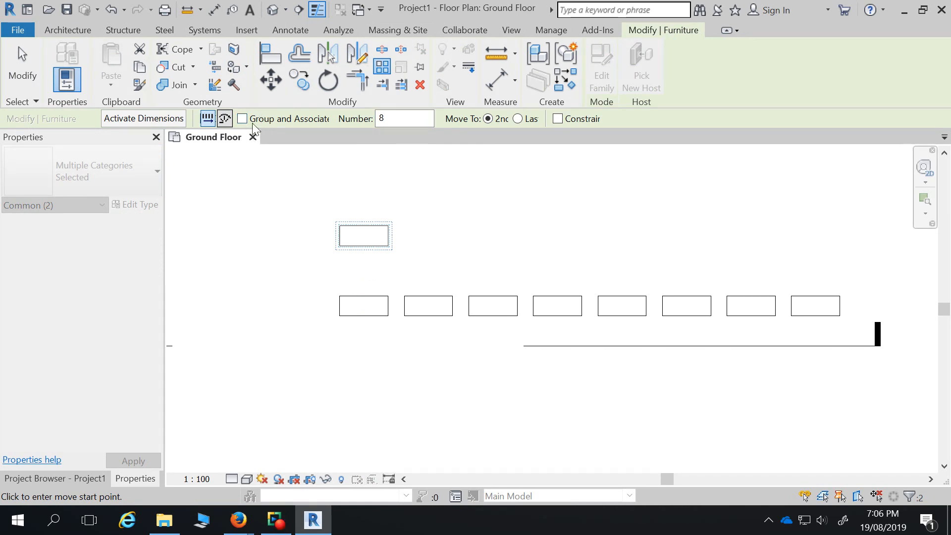
left_click(388, 246)
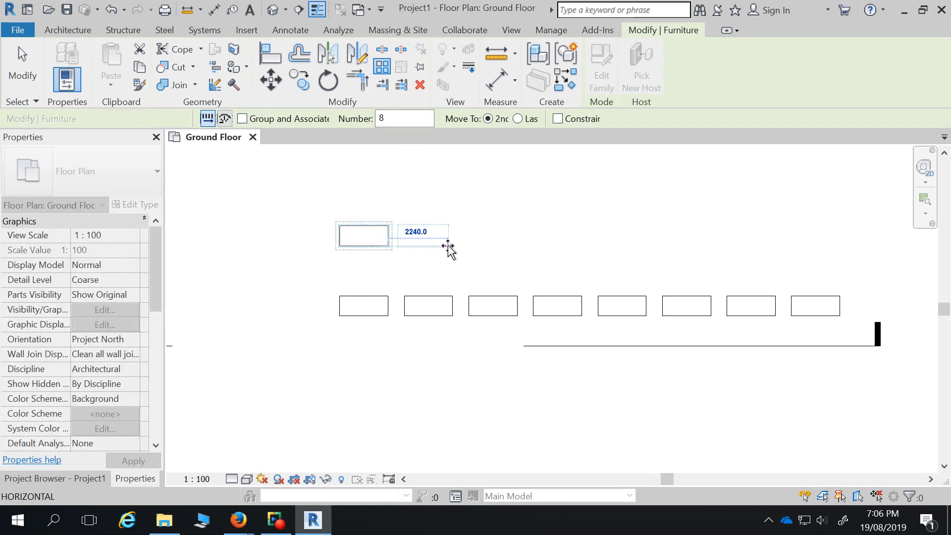
left_click(453, 245)
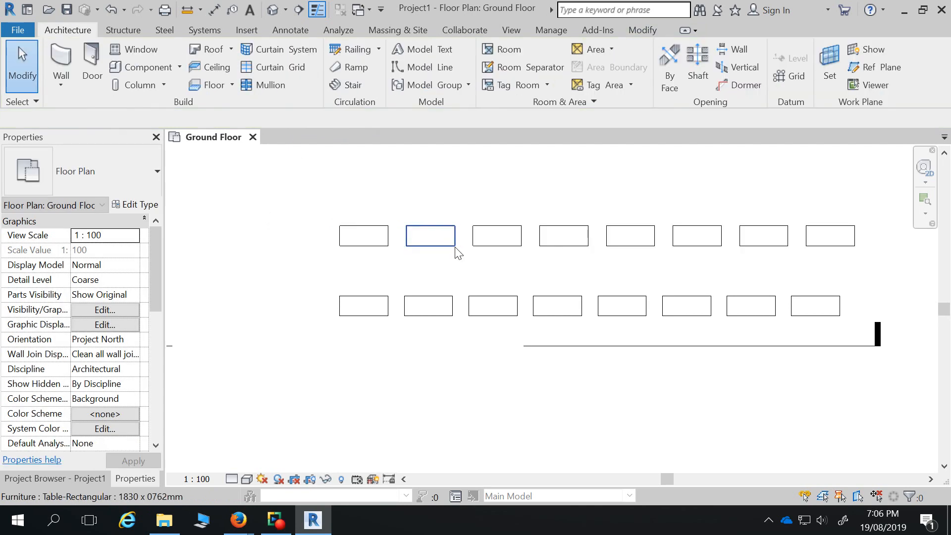
Select tables in the upper and lower rows to compare the ungrouped array with the grouped one.
left_click(516, 246)
left_click(567, 235)
left_click(630, 236)
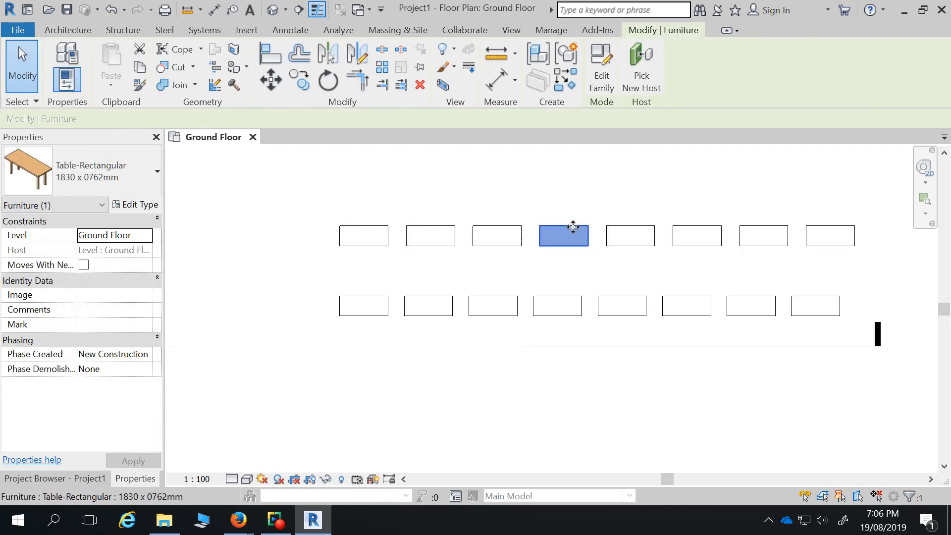
scroll(407, 234, "down", 2)
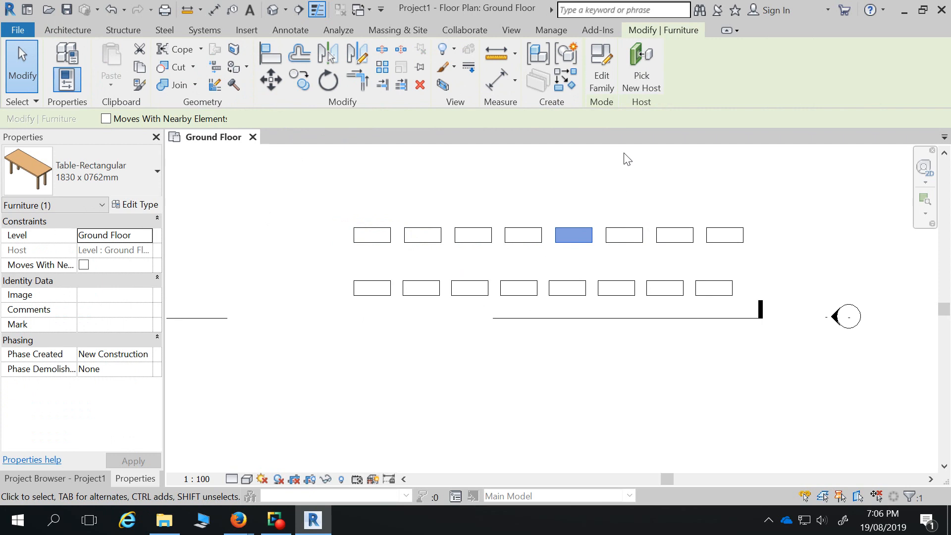
left_click(474, 288)
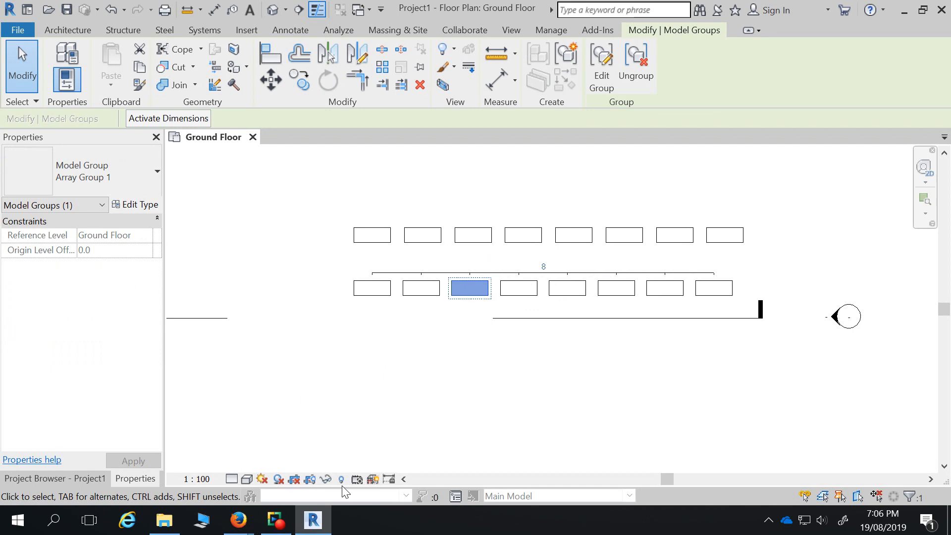
key("Escape")
scroll(496, 267, "down", 2)
scroll(545, 247, "up", 3)
Set the lower grouped table array's item count to 4.
left_click(584, 239)
scroll(499, 255, "up", 3)
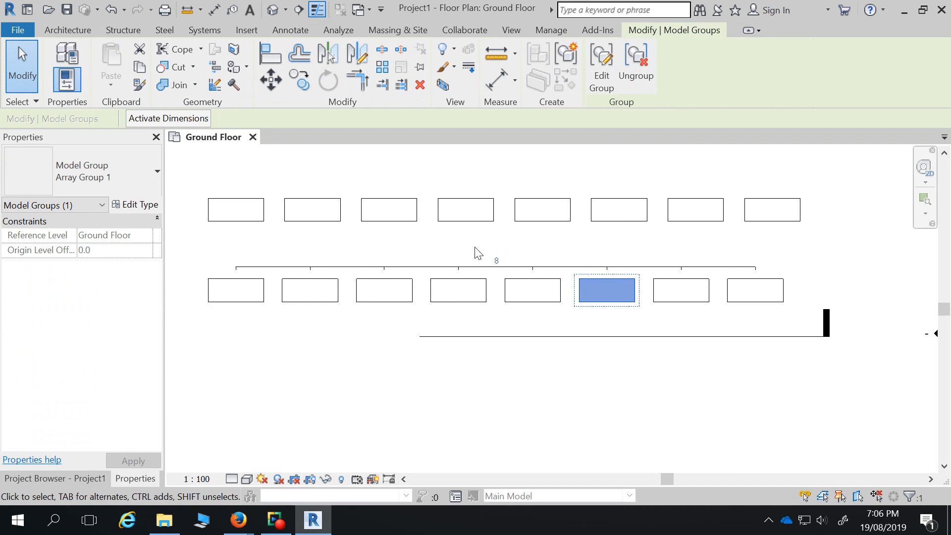
scroll(475, 253, "down", 2)
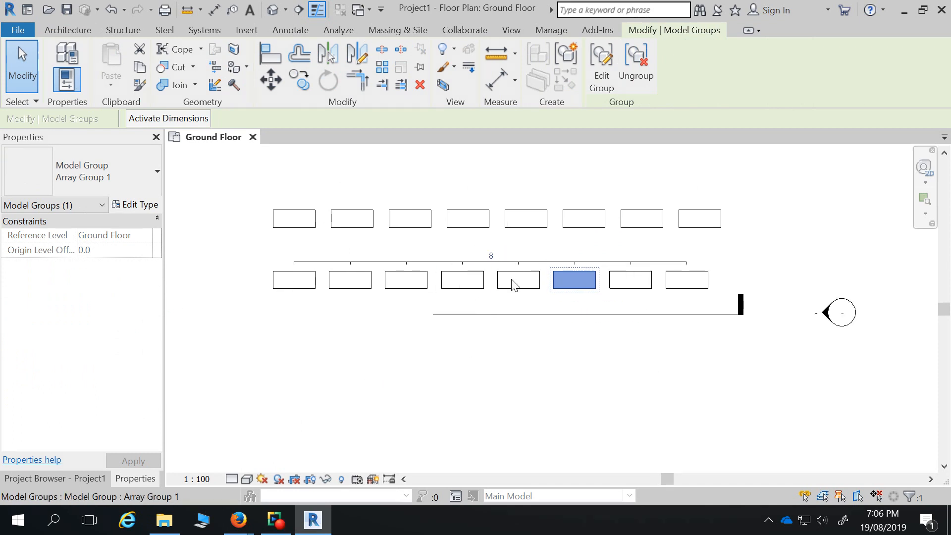
left_click(491, 256)
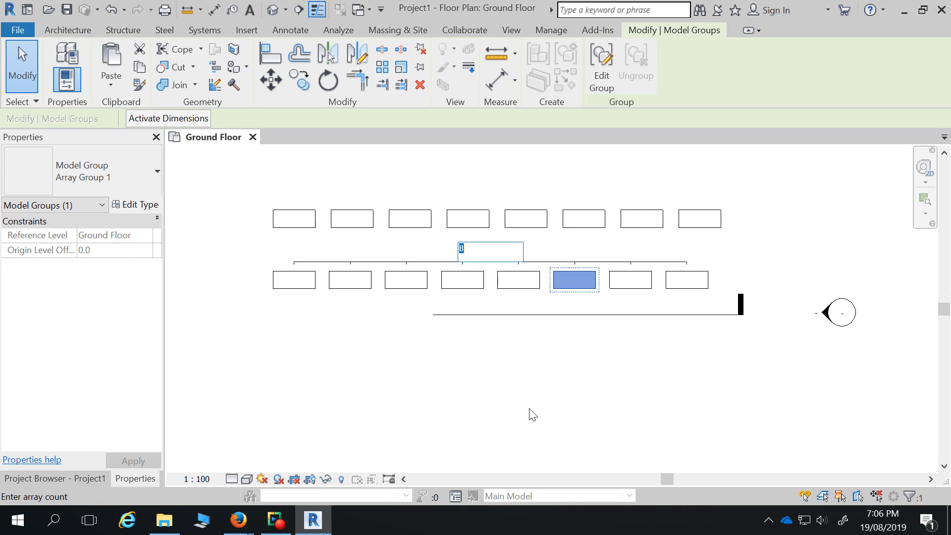
type("4")
key("Return")
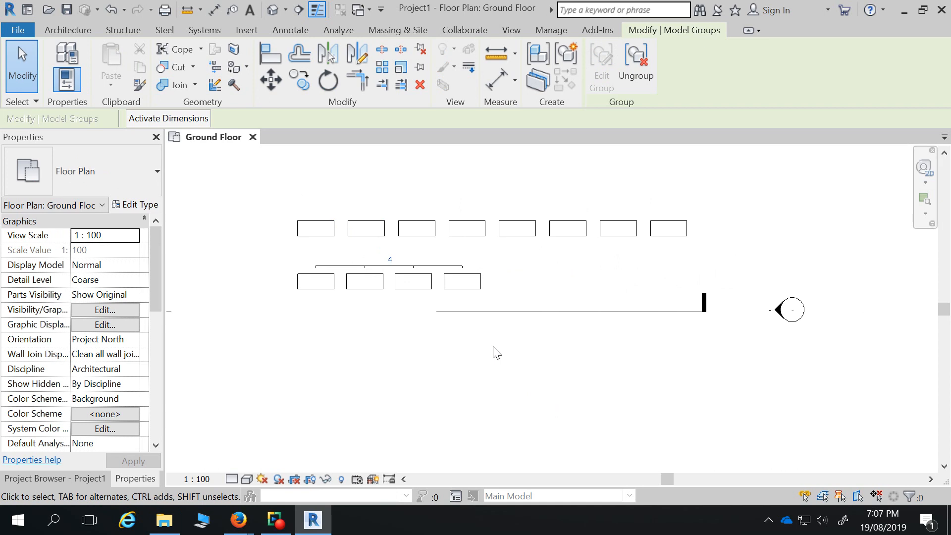
Ungroup the fourth table of the lower row and move it up and to the right, out of the row.
scroll(391, 270, "up", 5)
left_click(520, 310)
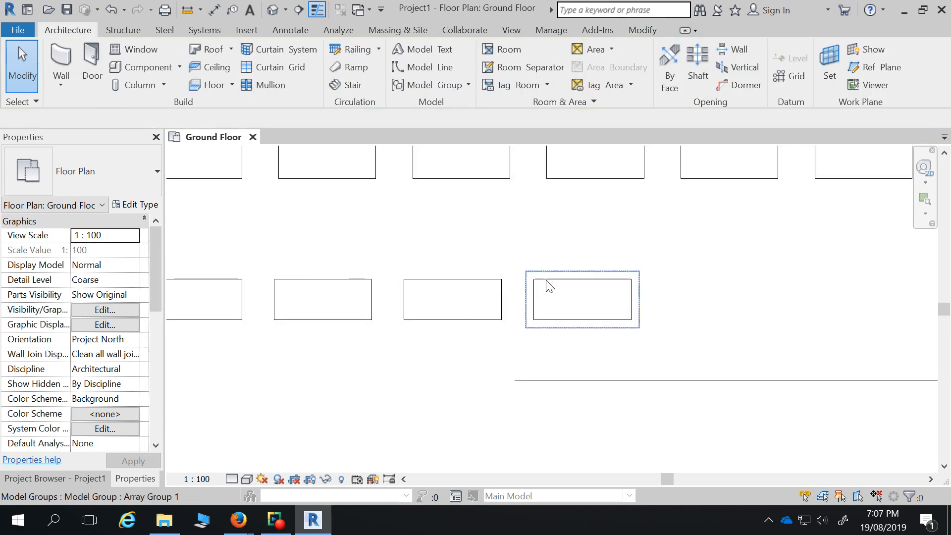
left_click(547, 283)
left_click(639, 62)
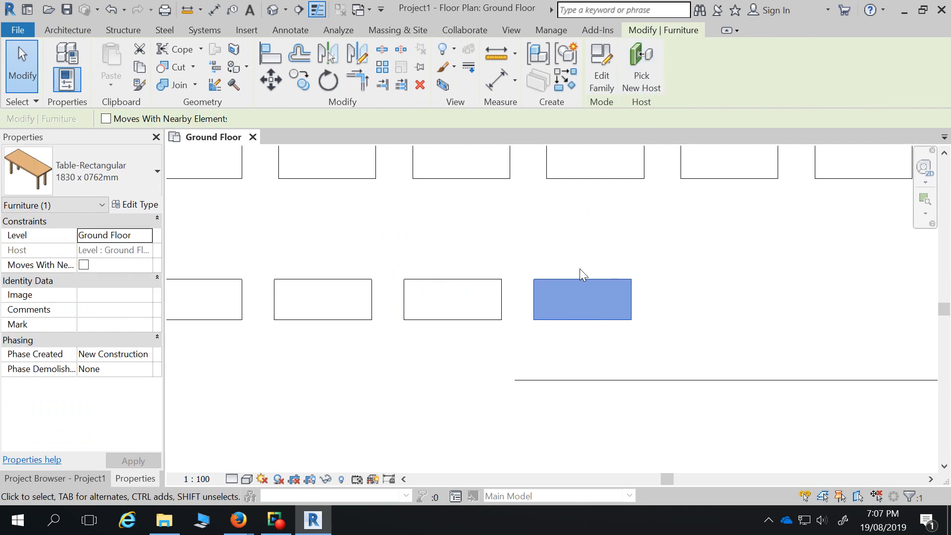
left_click_drag(566, 284, 699, 232)
scroll(721, 346, "down", 3)
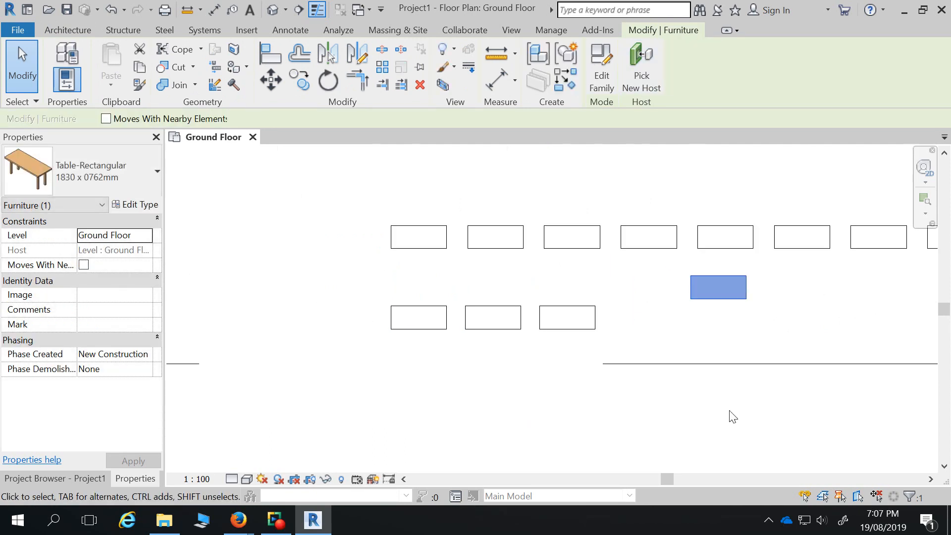
scroll(570, 364, "down", 3)
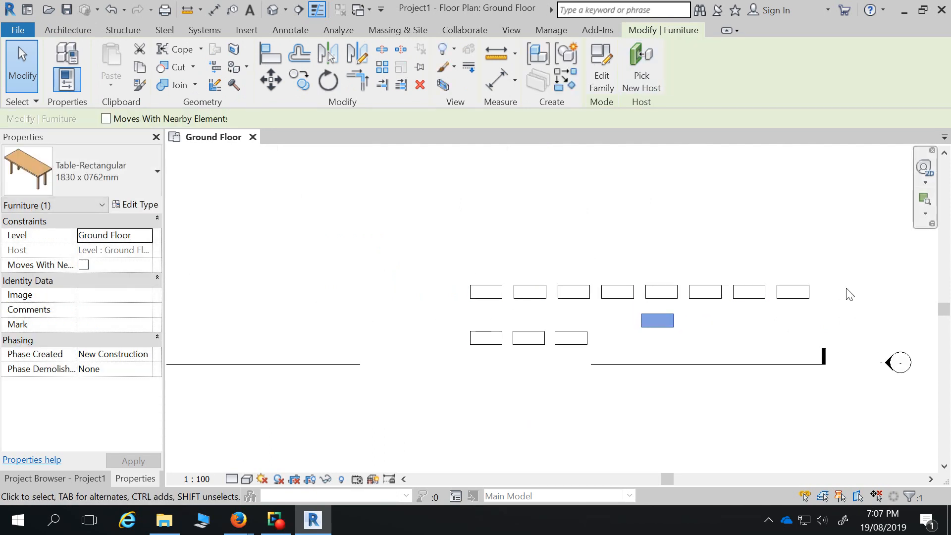
Delete all the tables in both rows together with the loose table between them.
scroll(801, 297, "up", 4)
scroll(644, 278, "down", 2)
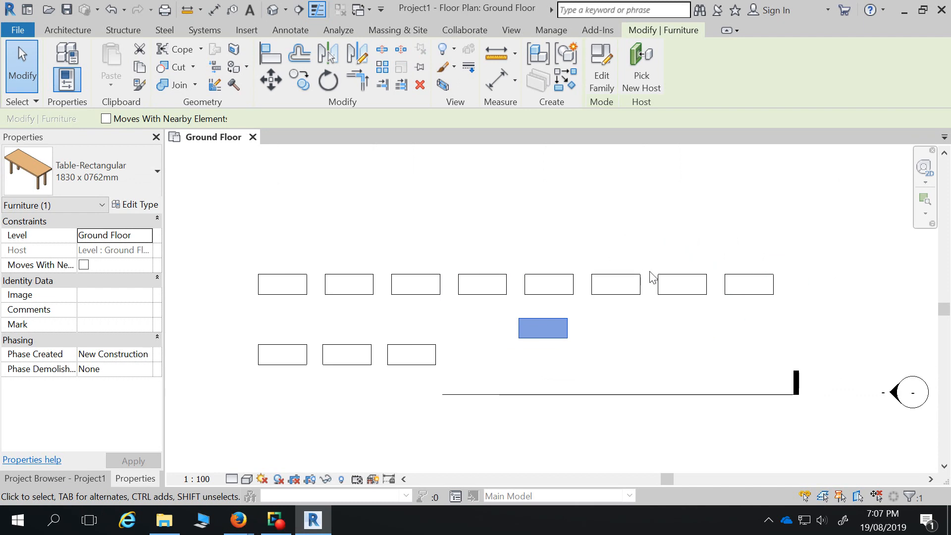
scroll(664, 269, "down", 2)
left_click(644, 297)
scroll(585, 291, "up", 2)
scroll(460, 261, "down", 2)
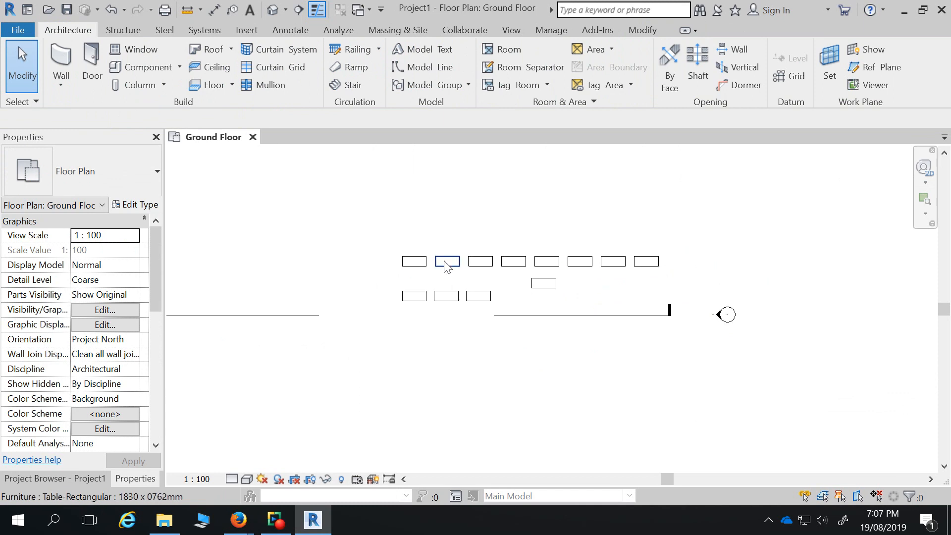
left_click_drag(358, 218, 696, 309)
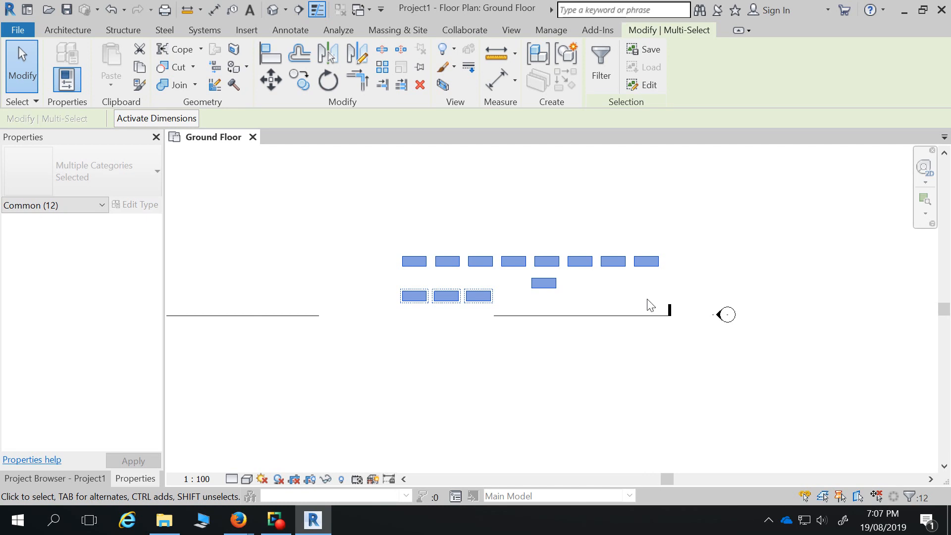
key("Delete")
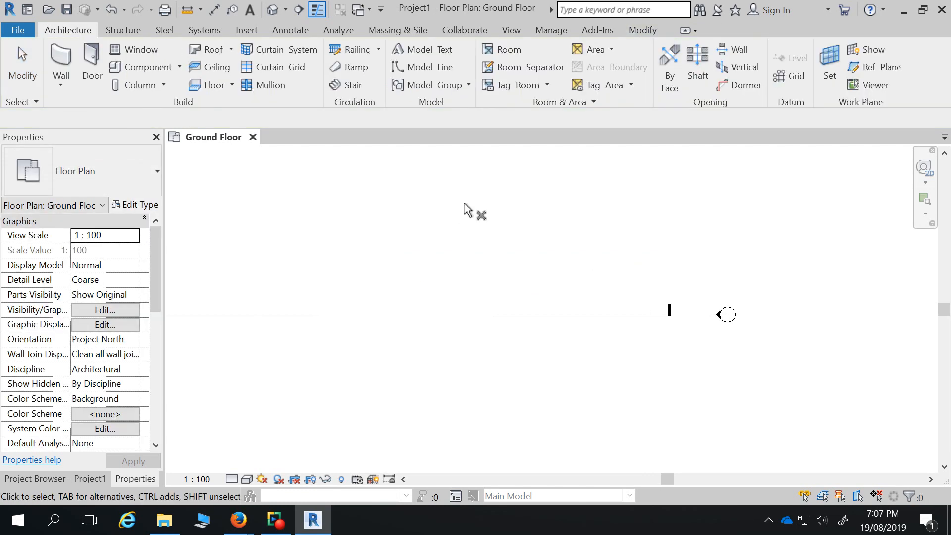
Close Project1 without saving its changes.
scroll(638, 302, "down", 3)
scroll(605, 304, "down", 2)
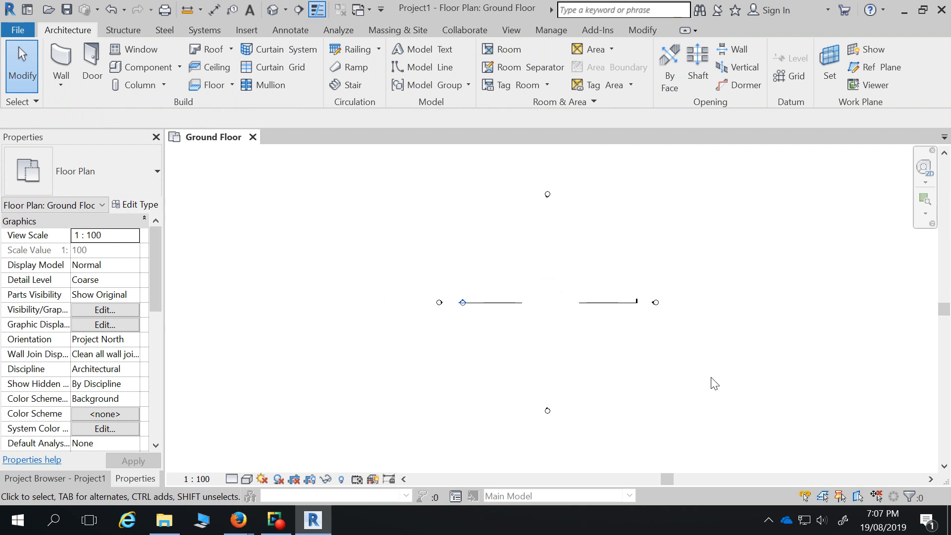
left_click(252, 136)
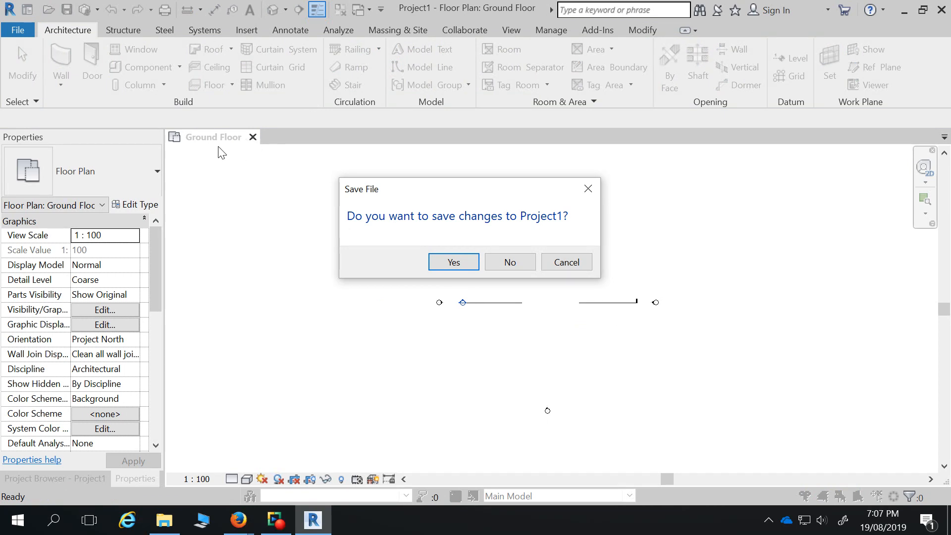
left_click(510, 262)
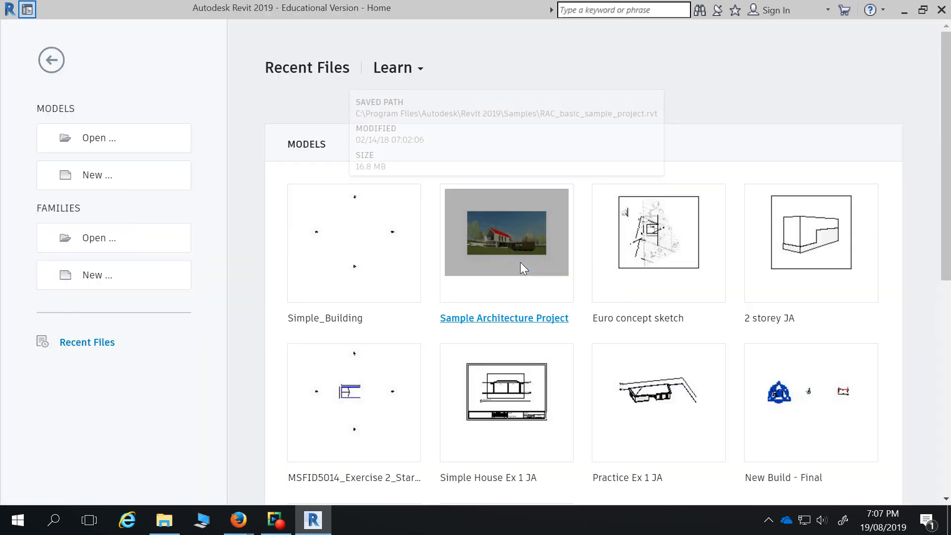
Create a new project based on the Architectural Template.
scroll(781, 351, "down", 3)
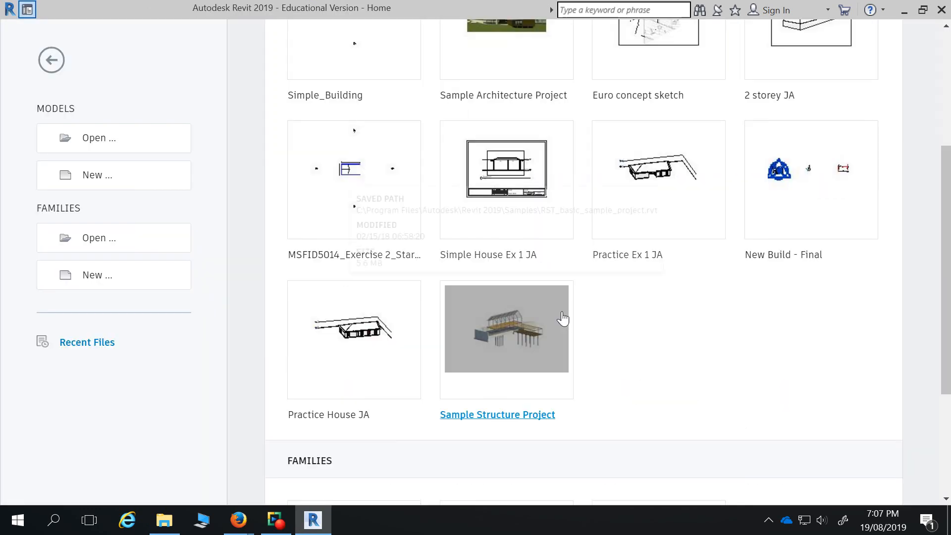
scroll(558, 317, "up", 3)
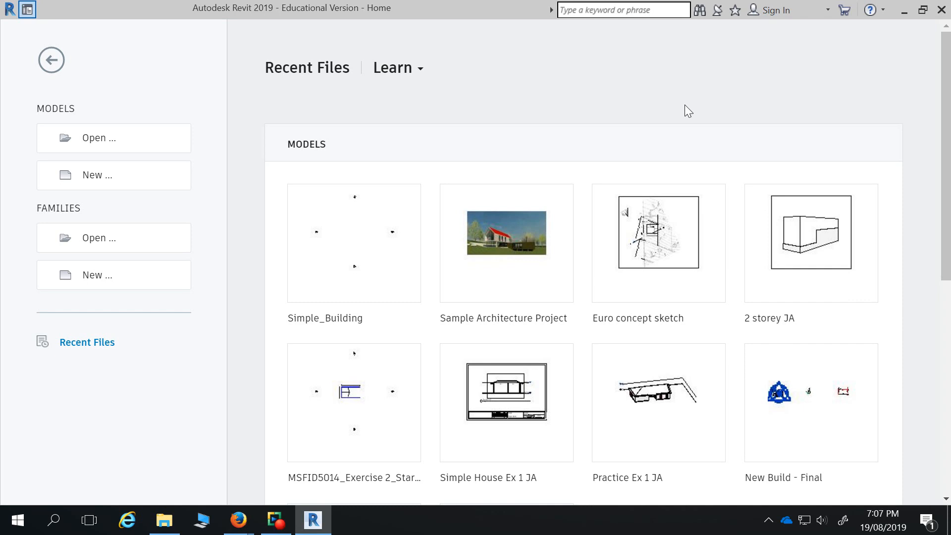
left_click(98, 178)
left_click_drag(482, 64, 449, 53)
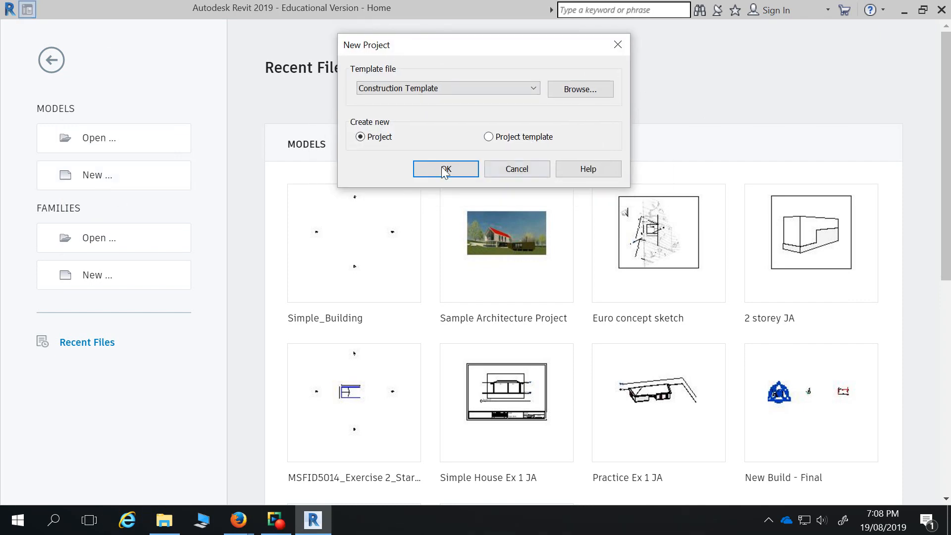
left_click(532, 88)
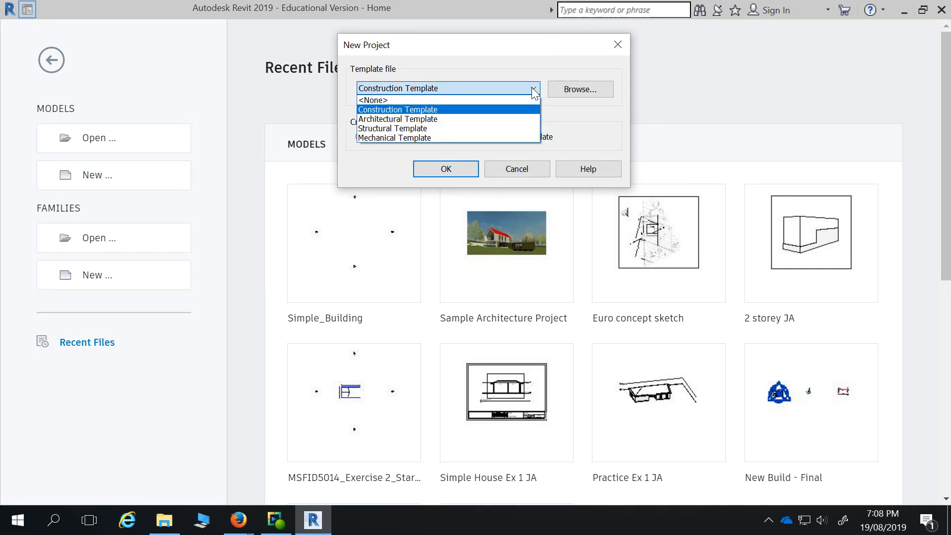
left_click(400, 119)
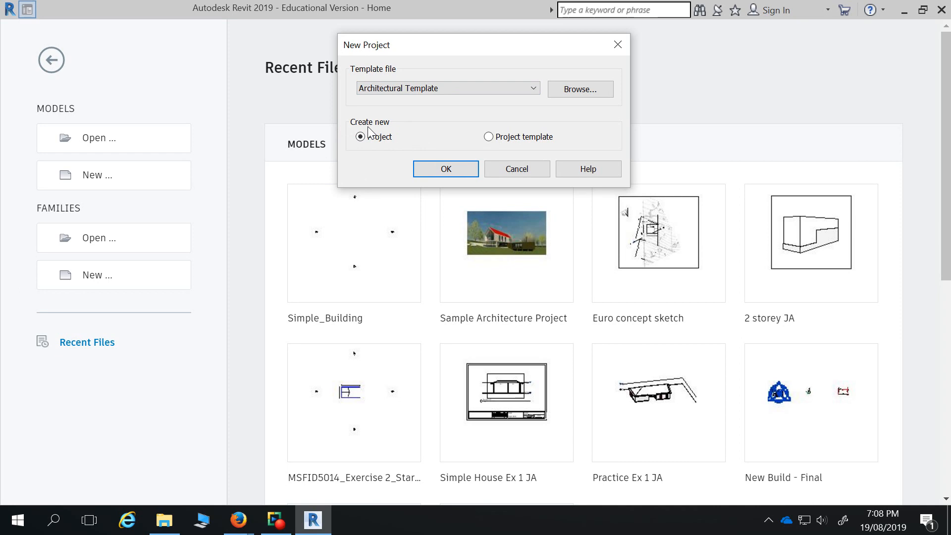
left_click(459, 170)
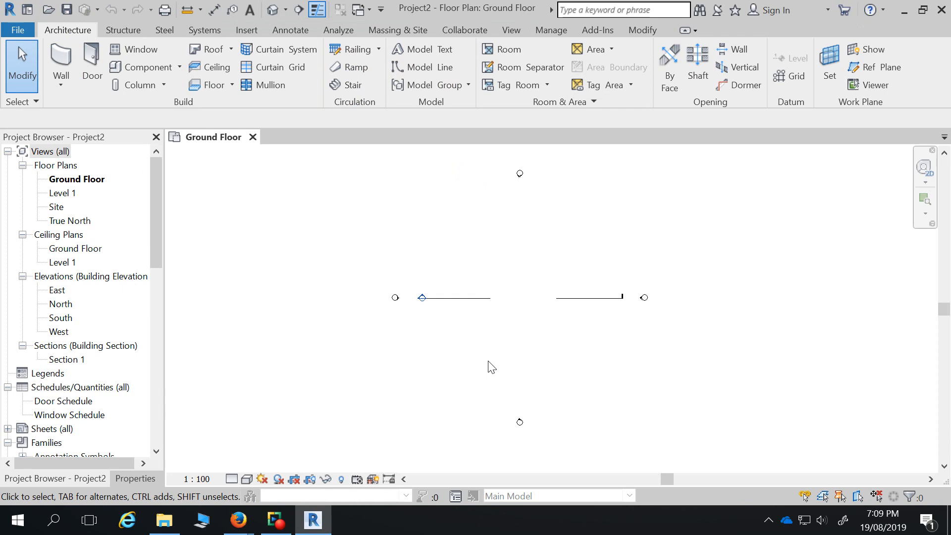
Begin saving the new file as a project in the Desktop folder with the file name Practice 1.
left_click(25, 31)
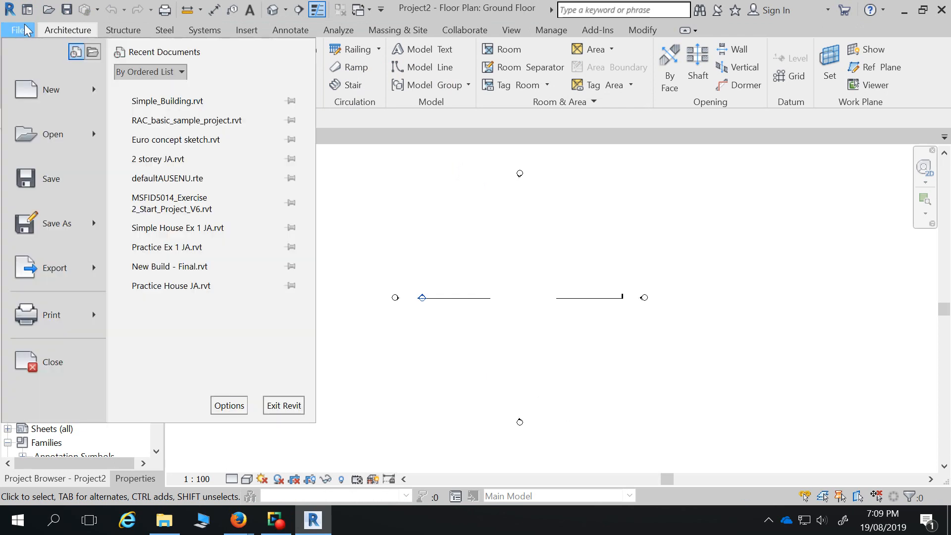
mouse_move(75, 222)
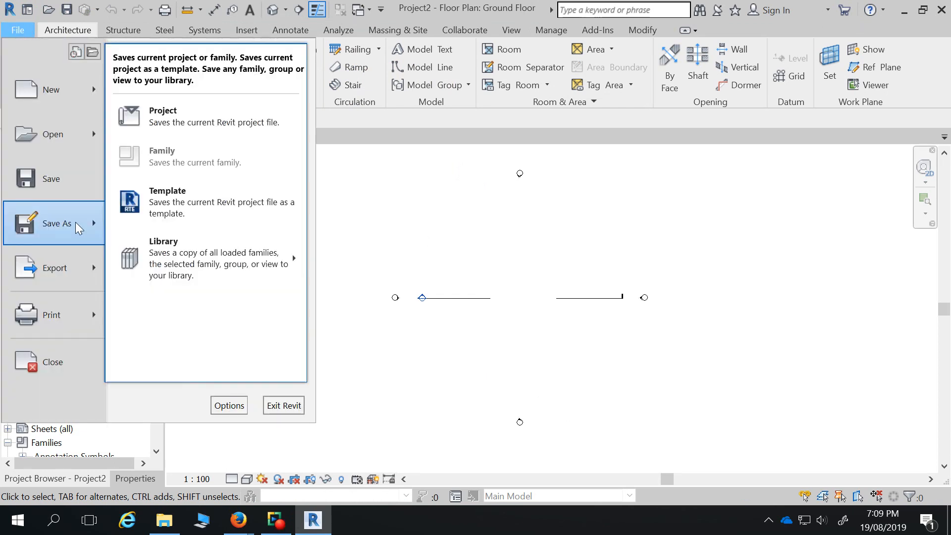
left_click(183, 112)
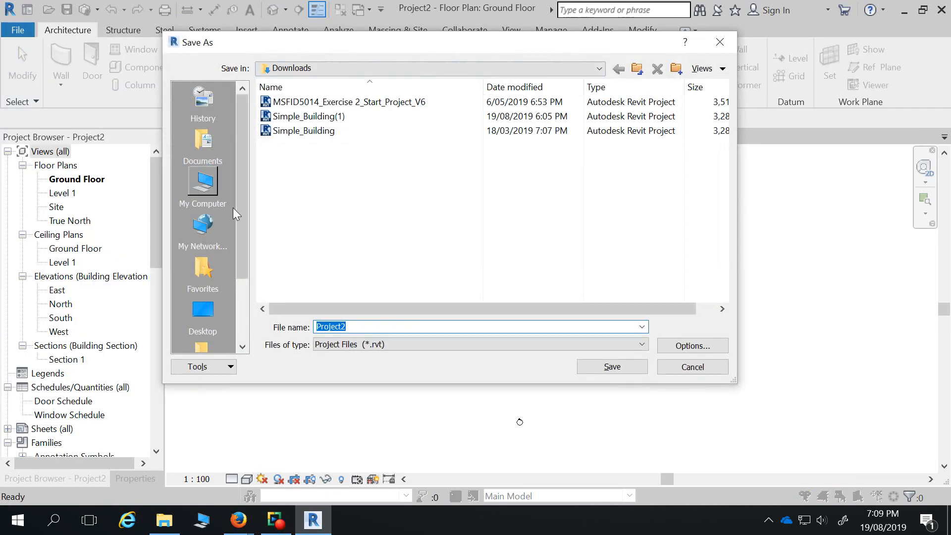
left_click(203, 188)
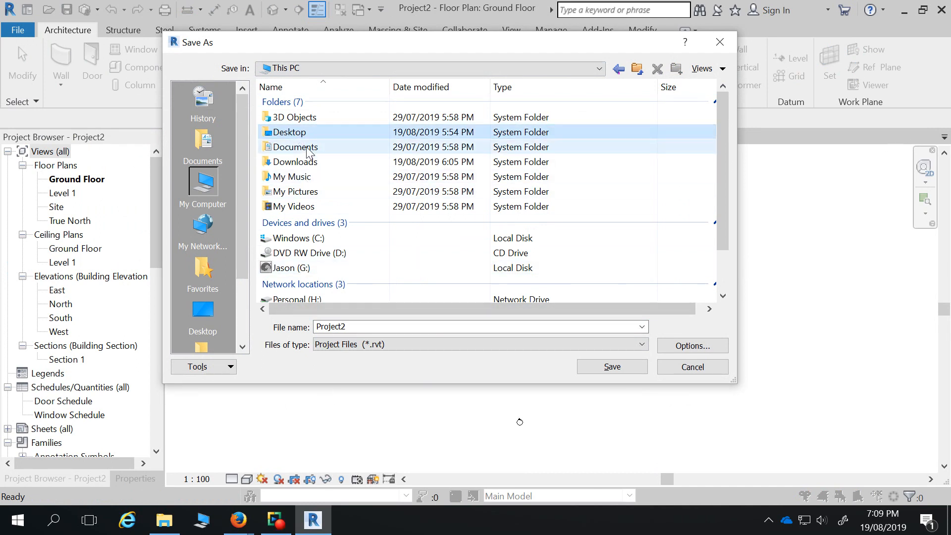
double_click(298, 132)
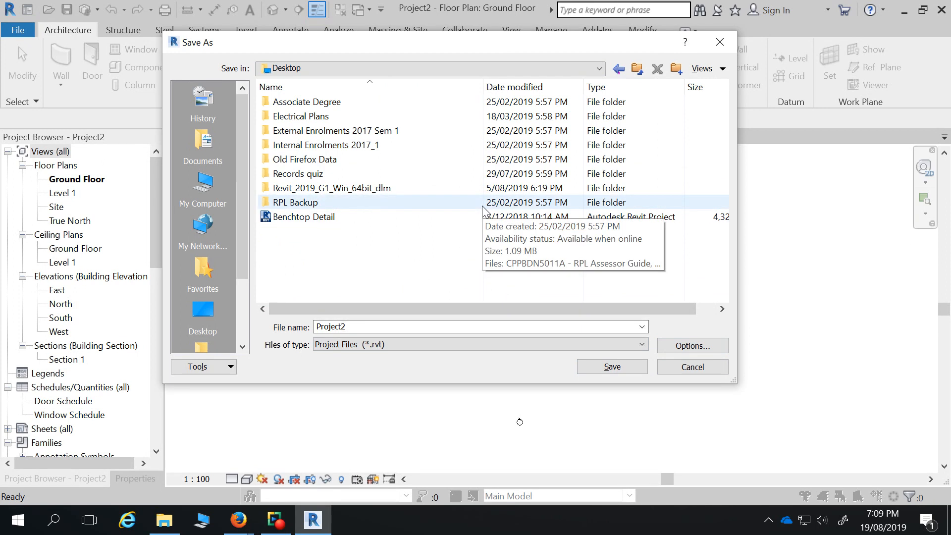
double_click(355, 326)
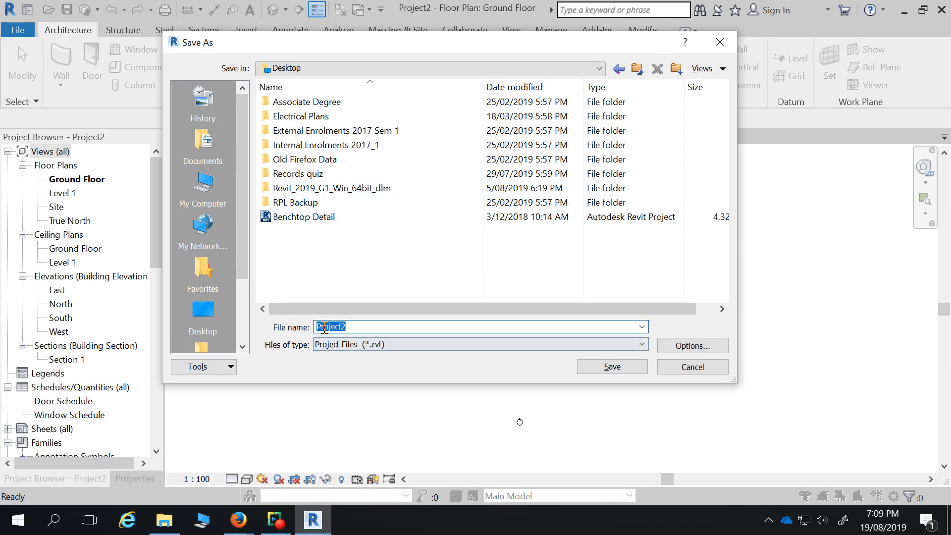
type("Practice 1")
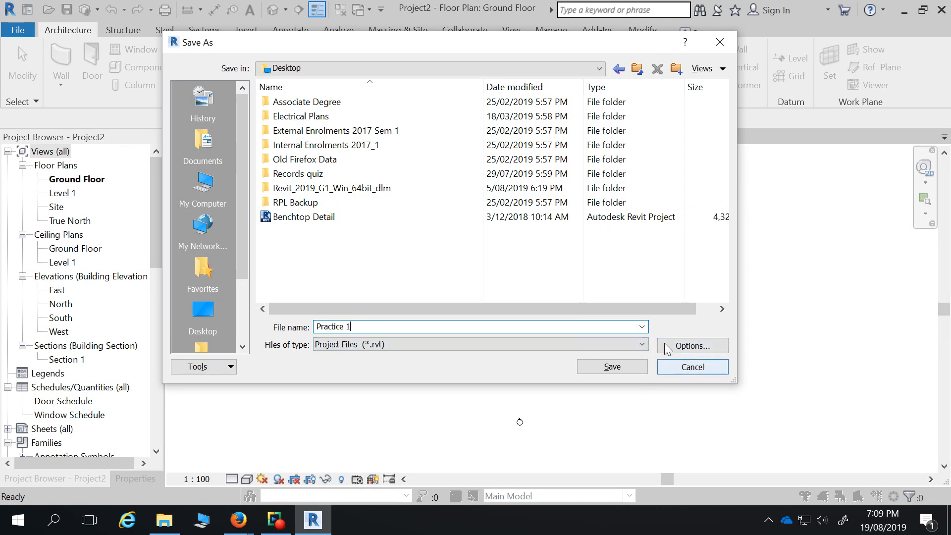
Set the maximum backups to 2 in the file save options and save the project.
left_click_drag(591, 47, 550, 17)
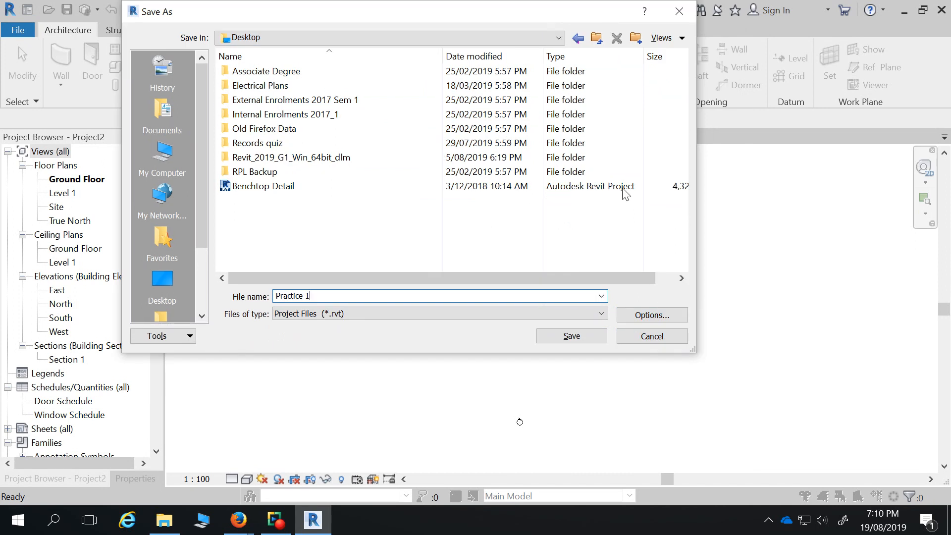
left_click(647, 317)
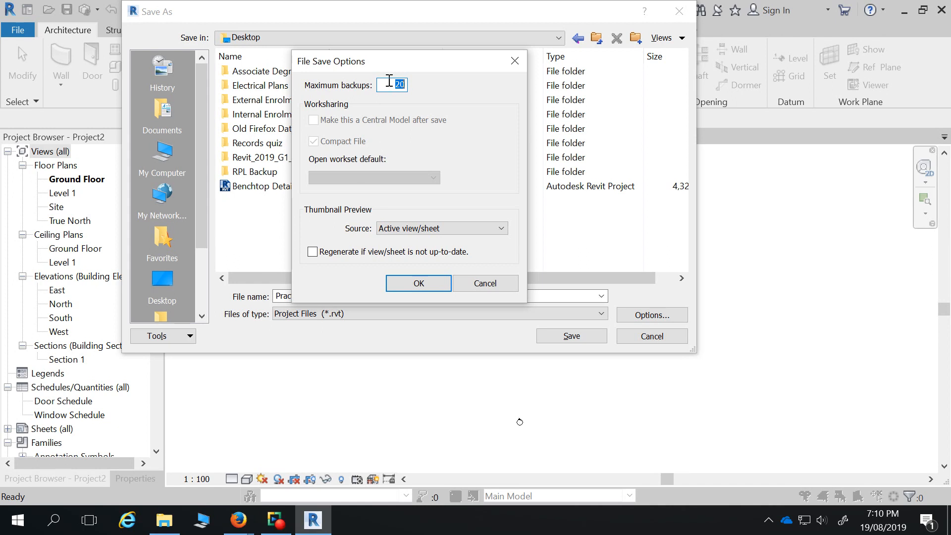
type("2")
type("2")
left_click(413, 282)
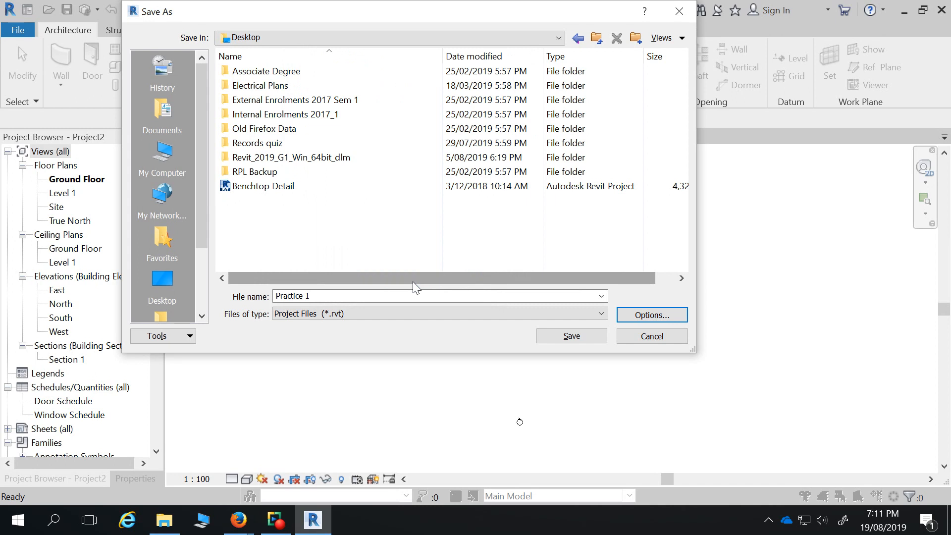
left_click(584, 338)
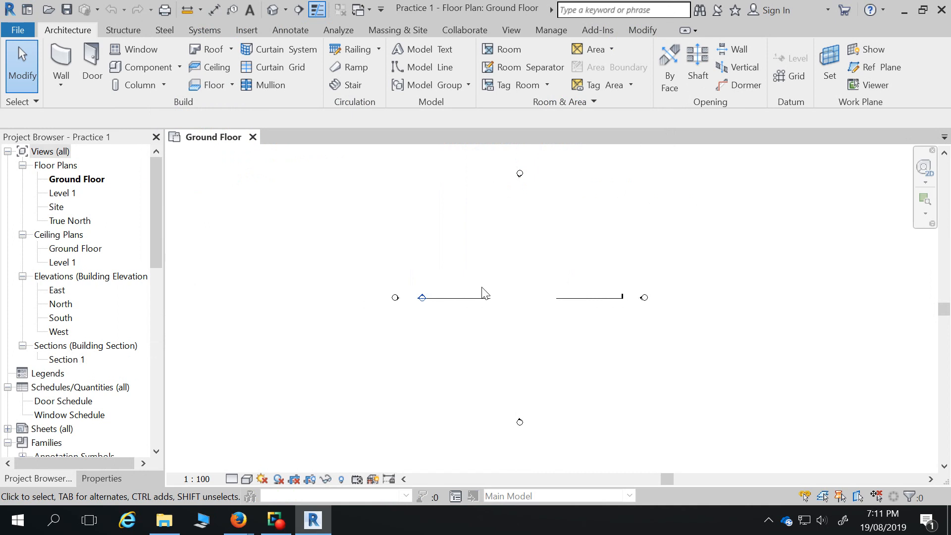
Save the project two more times and examine the Practice 1 files on the Desktop in File Explorer.
left_click(67, 10)
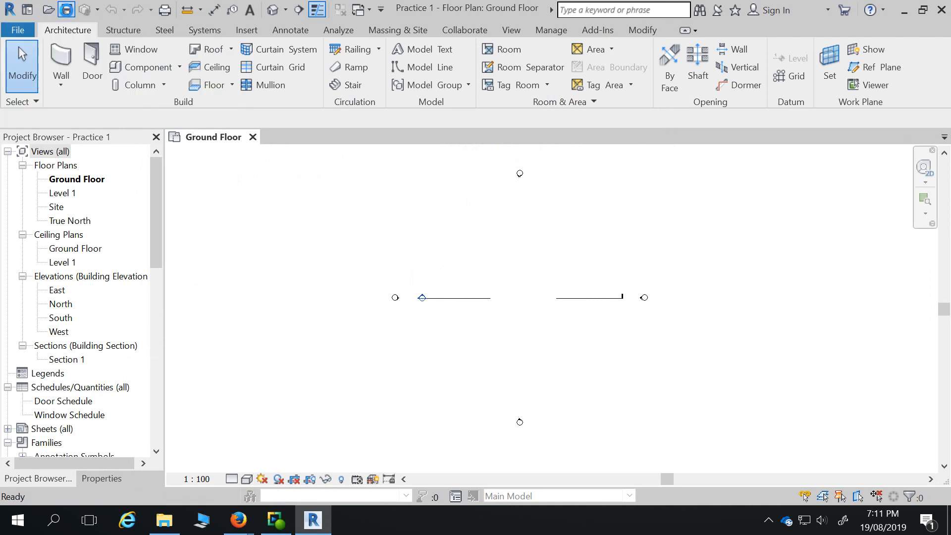
left_click(70, 10)
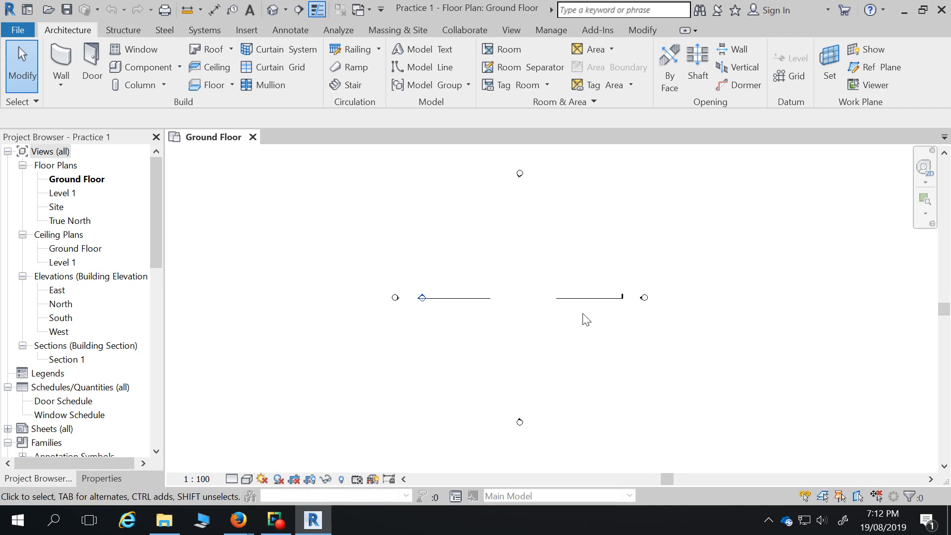
left_click(164, 519)
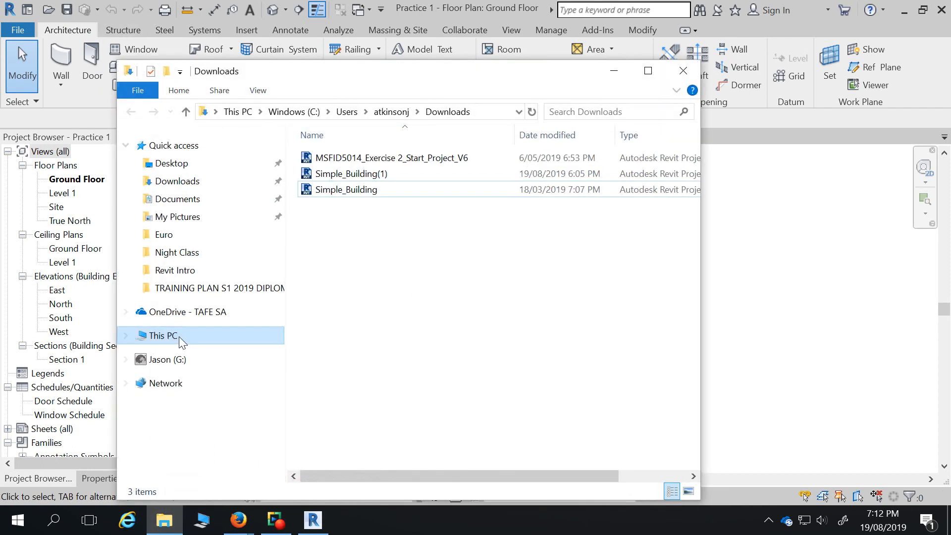
left_click(174, 163)
scroll(421, 303, "down", 10)
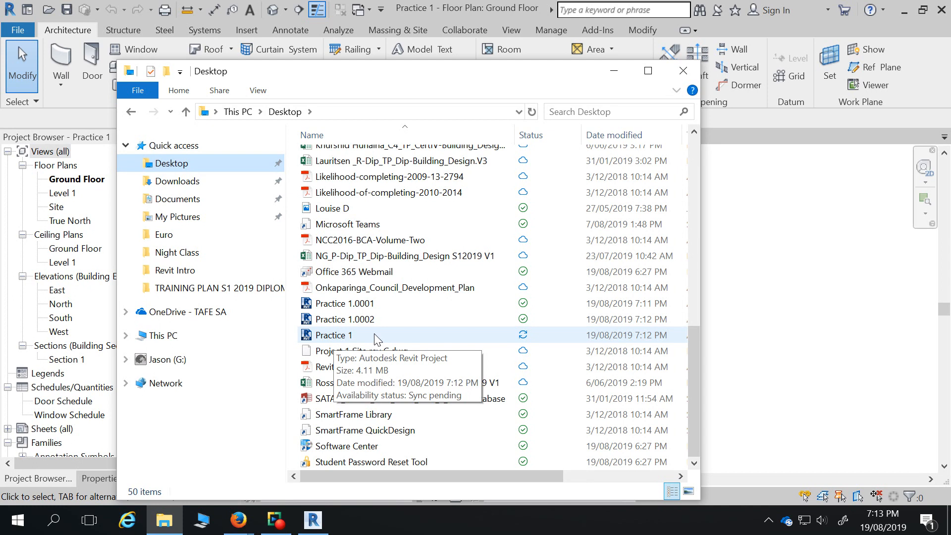
Save the project once more in Revit and recheck the Practice 1 backup files in File Explorer's Desktop folder.
left_click(802, 356)
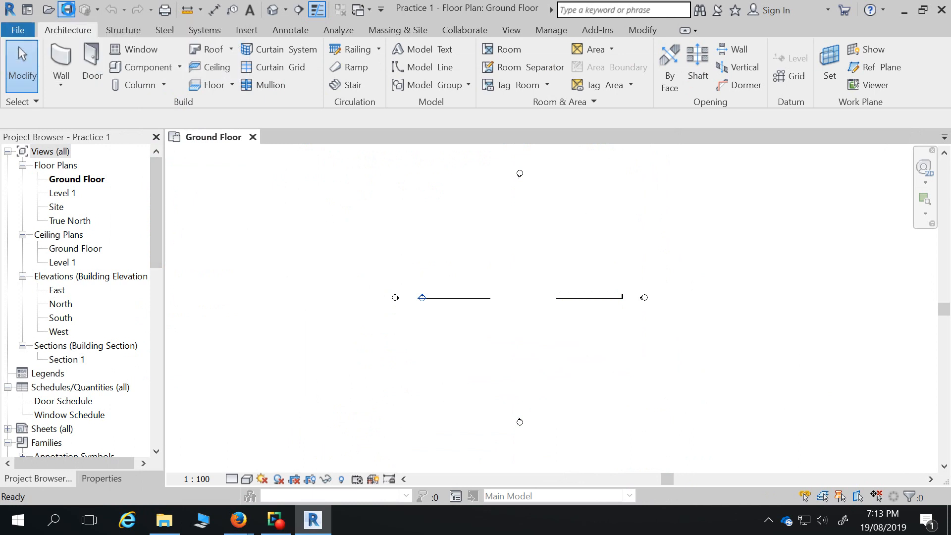
left_click(67, 9)
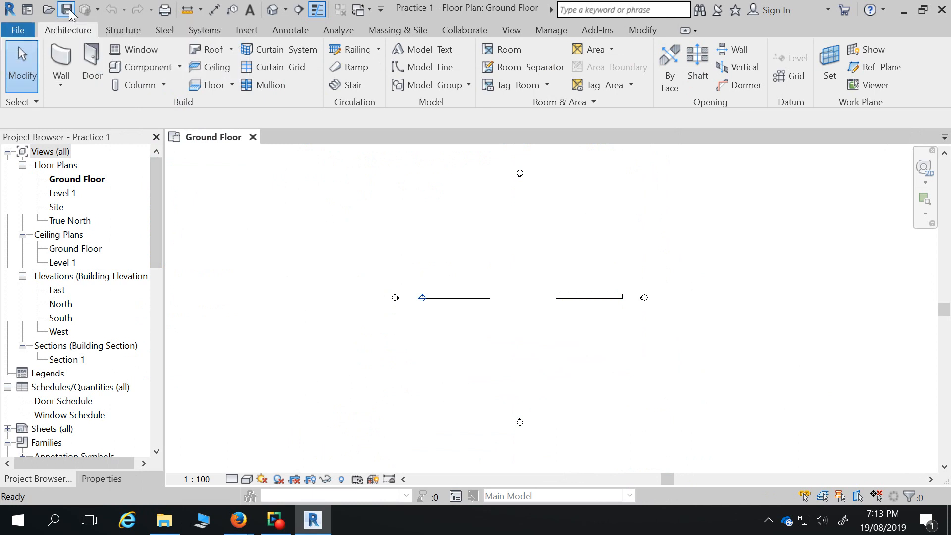
left_click(164, 520)
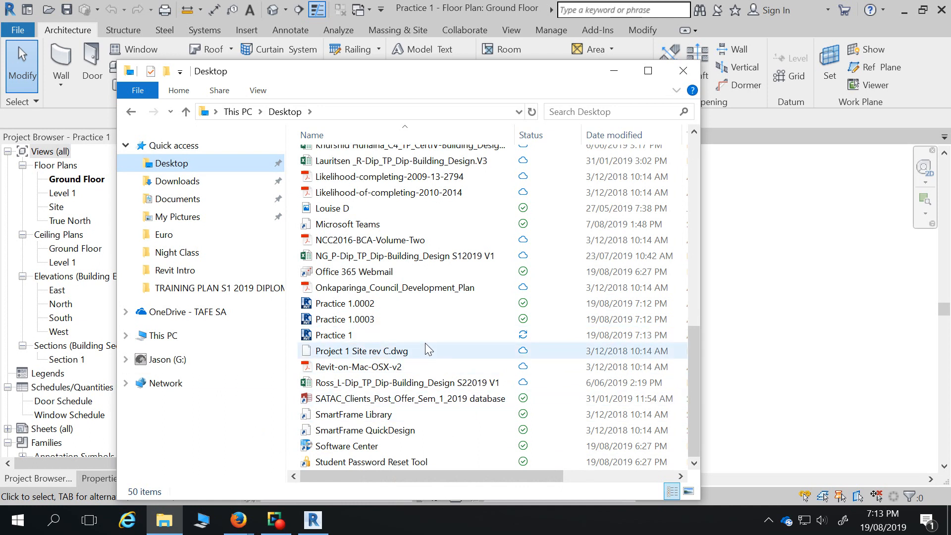
scroll(427, 350, "up", 6)
scroll(425, 344, "down", 7)
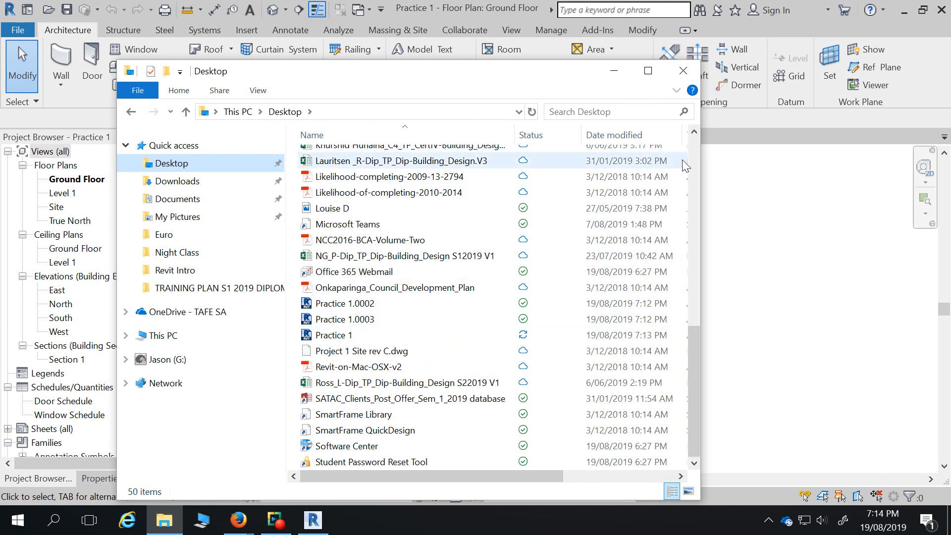
Widen the File Explorer window to reveal the Type column and compare the Practice 1 project with its backups.
left_click_drag(698, 145, 357, 137)
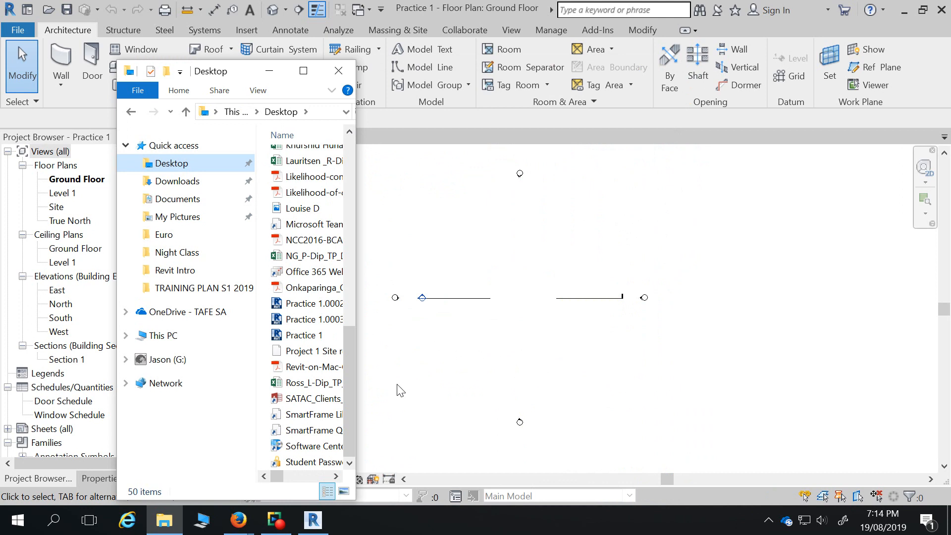
left_click_drag(355, 190, 325, 186)
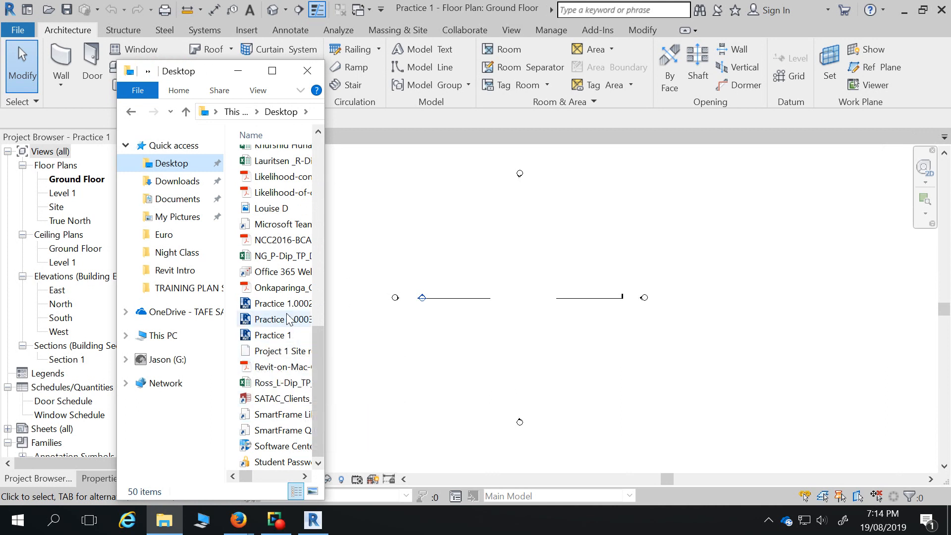
left_click_drag(325, 204, 792, 215)
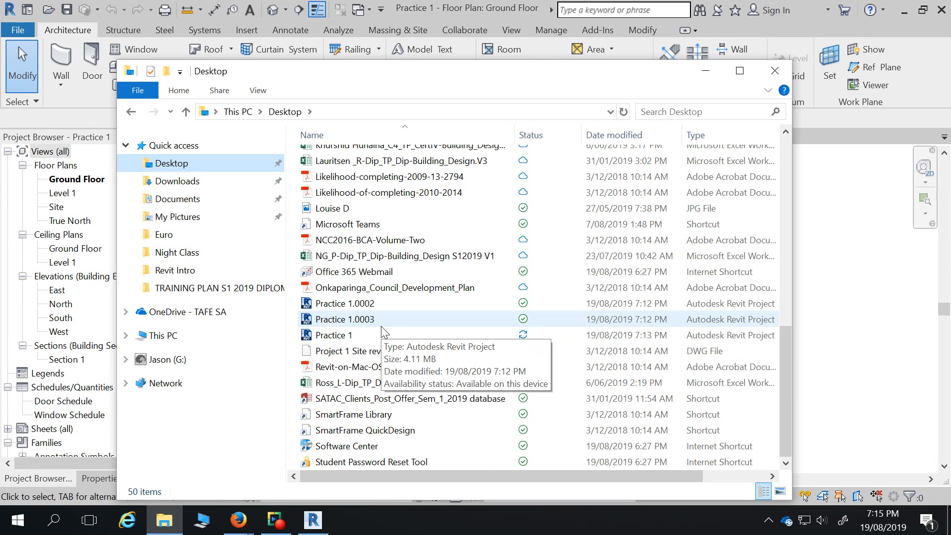
Close the File Explorer window and open the East elevation view of the Practice 1 project.
left_click(775, 70)
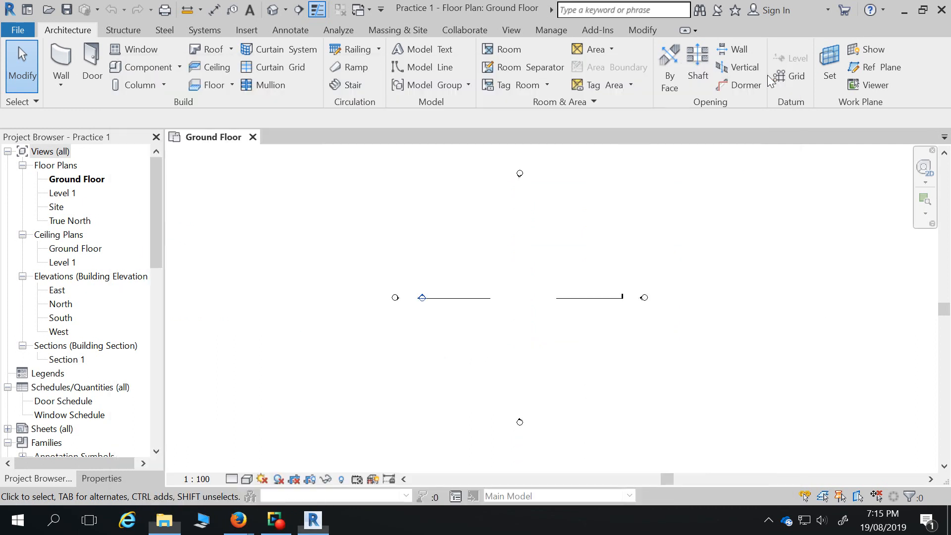
scroll(554, 353, "down", 2)
scroll(555, 349, "up", 3)
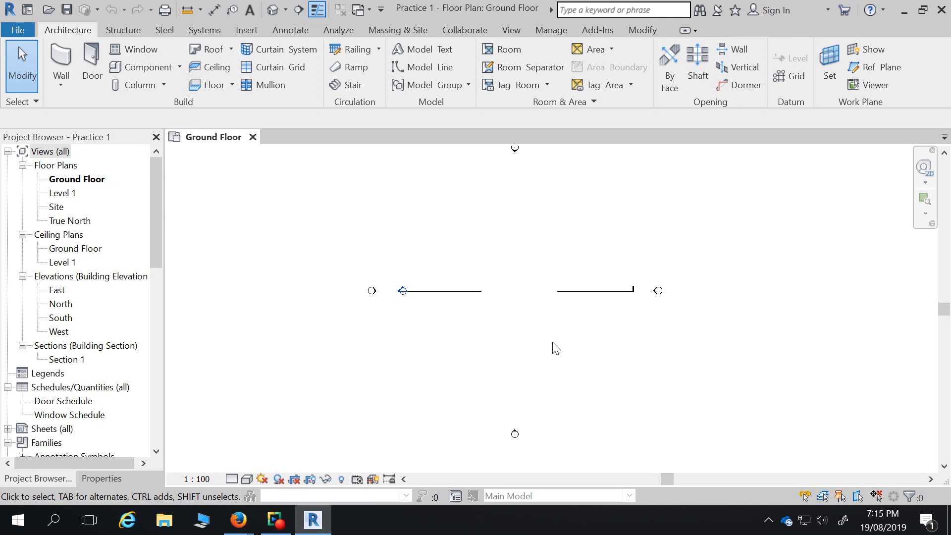
scroll(527, 287, "down", 2)
scroll(528, 289, "up", 3)
scroll(534, 302, "down", 2)
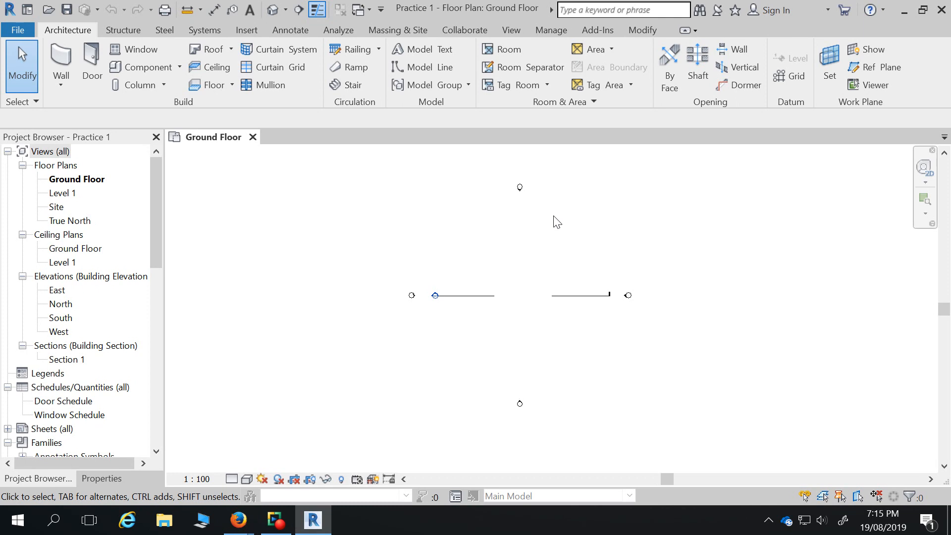
left_click(62, 294)
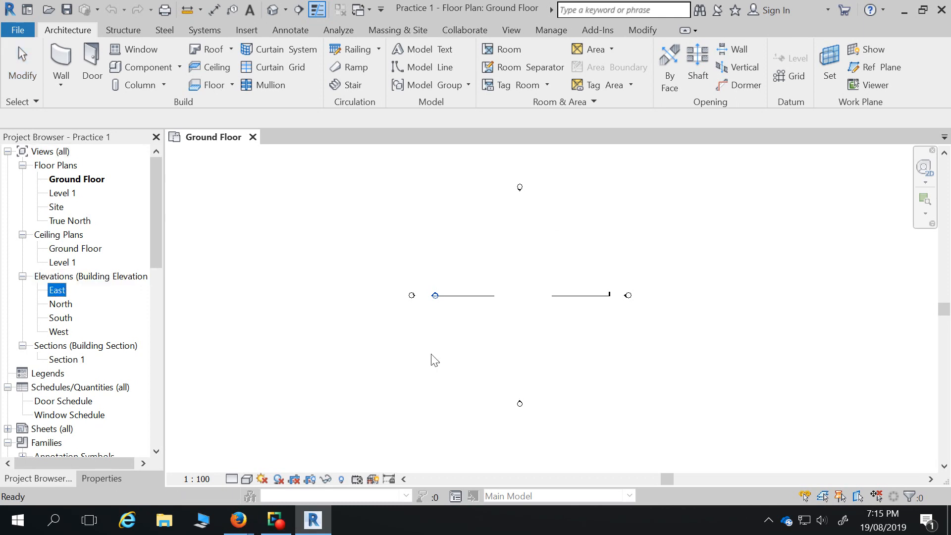
left_click(58, 290)
left_click(62, 303)
left_click(59, 292)
double_click(57, 291)
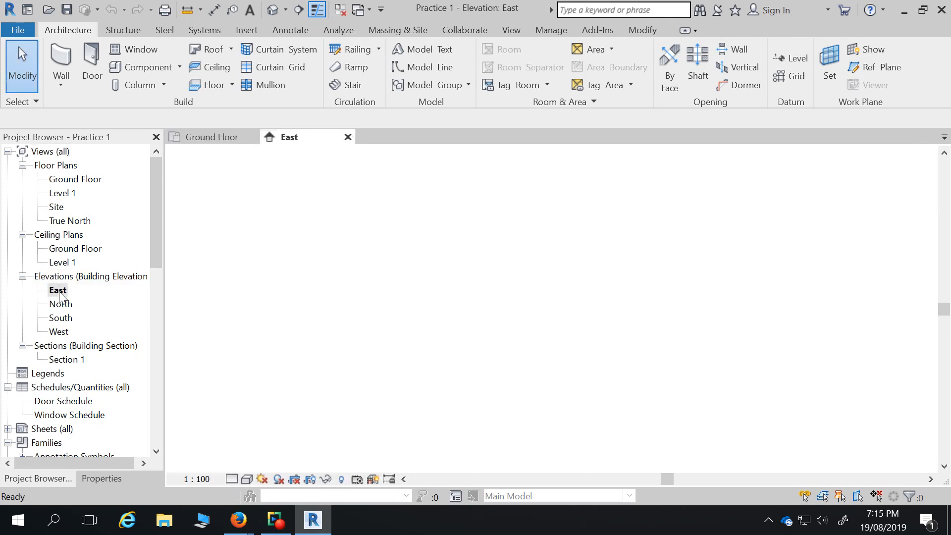
scroll(886, 346, "up", 1)
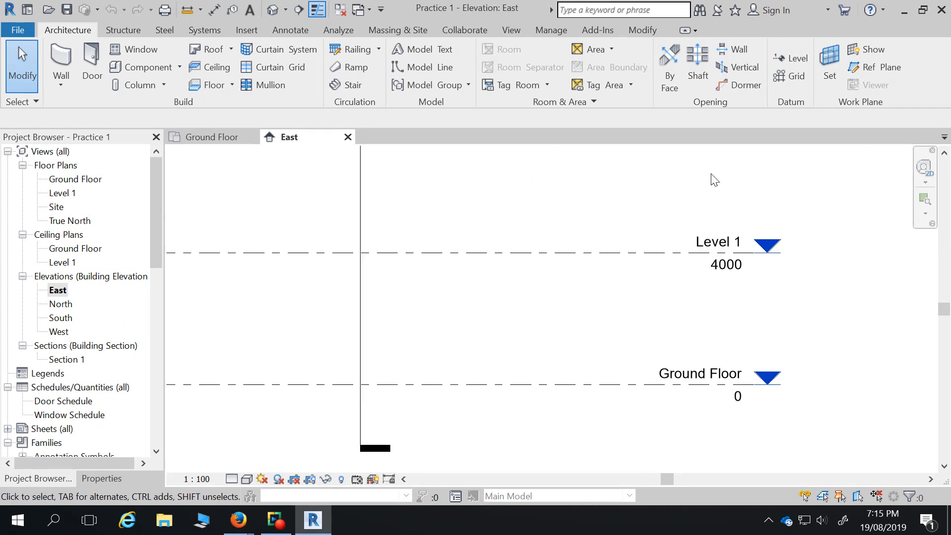
scroll(780, 280, "down", 1)
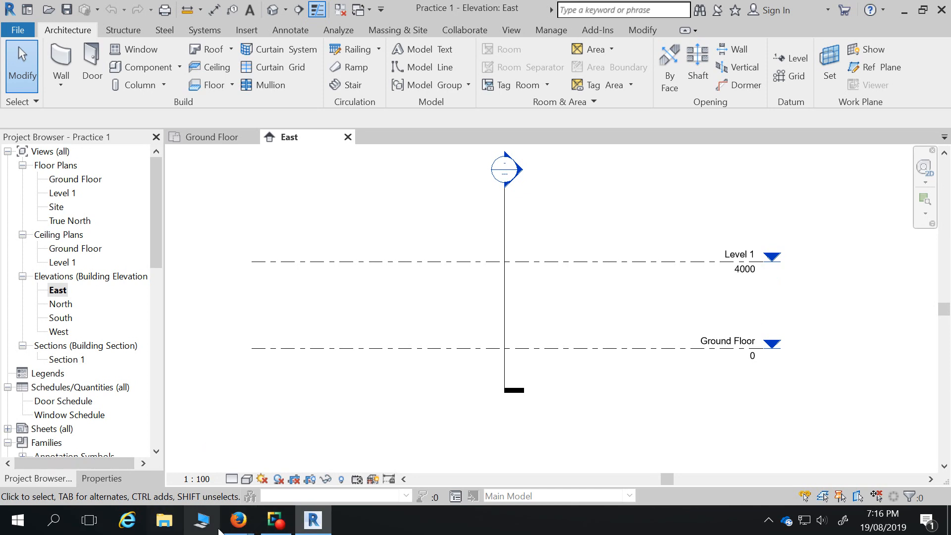
Switch to Firefox and open Autocad_Link_Exercise-Door_&_Window_Guide.pdf from the course page to examine its floor plan, schedules and levels.
left_click(127, 520)
left_click(939, 8)
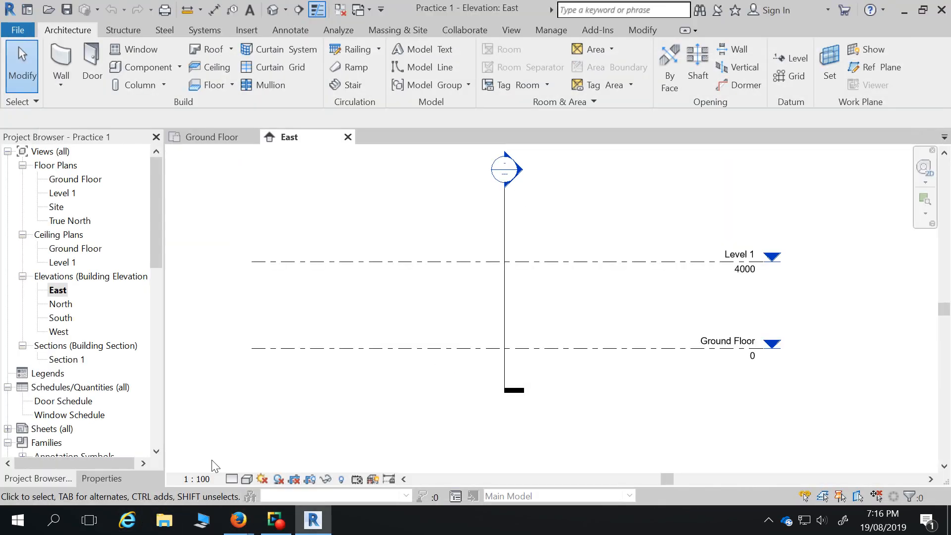
mouse_move(238, 520)
left_click(181, 468)
scroll(580, 387, "up", 5)
scroll(579, 385, "up", 1)
scroll(577, 388, "down", 2)
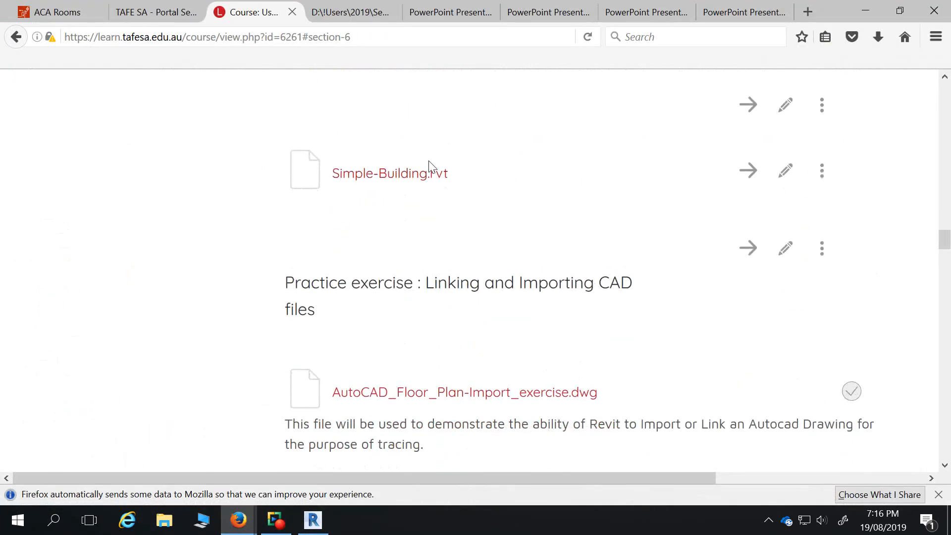
scroll(436, 331, "down", 3)
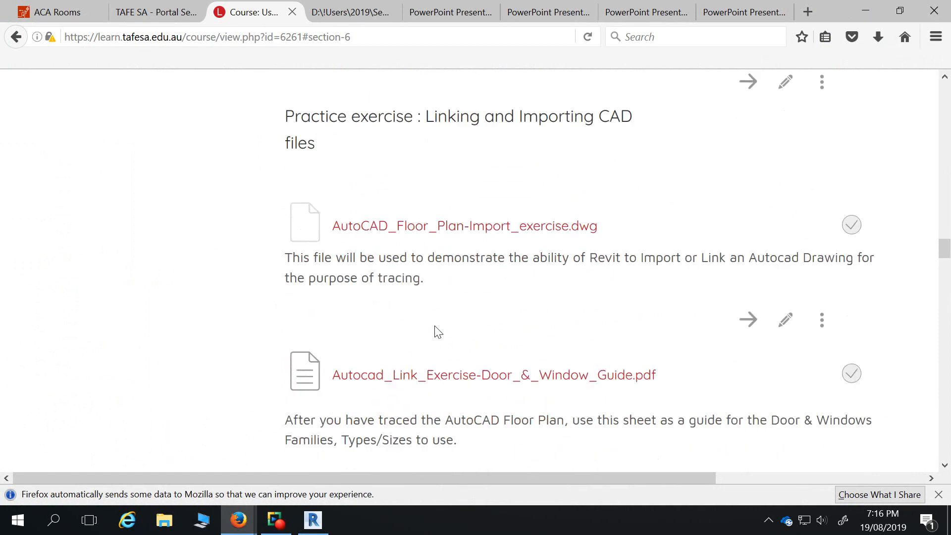
scroll(436, 332, "down", 2)
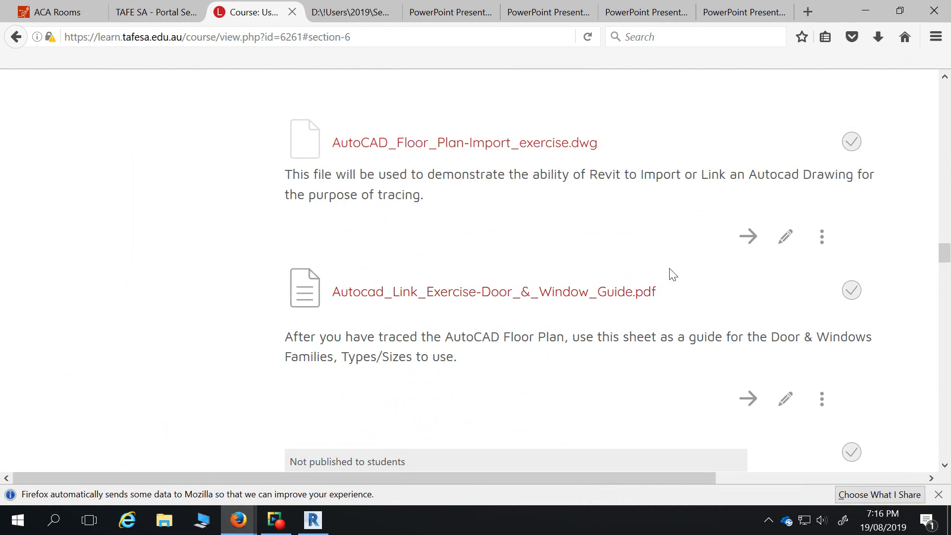
left_click(482, 292)
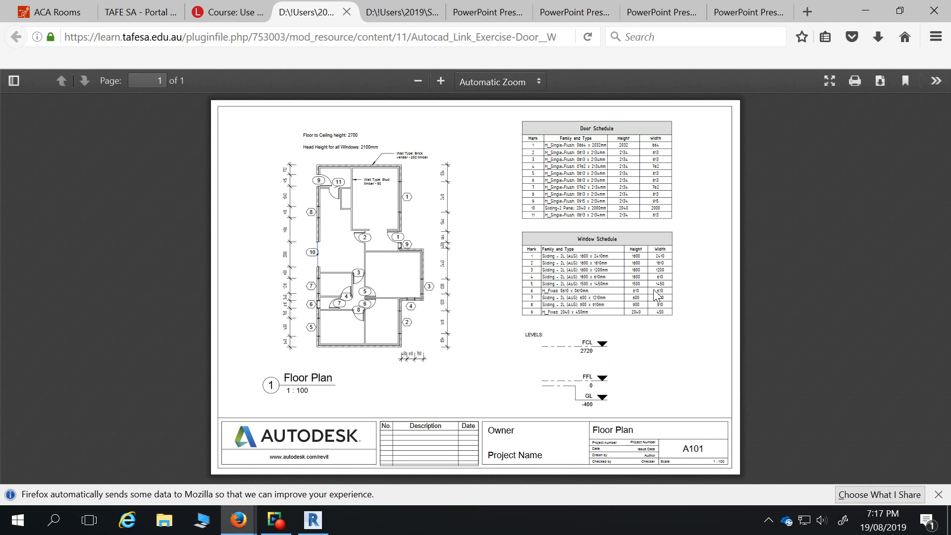
Compare Revit's East elevation with the levels in the Firefox PDF guide, ending back in Revit.
left_click(323, 518)
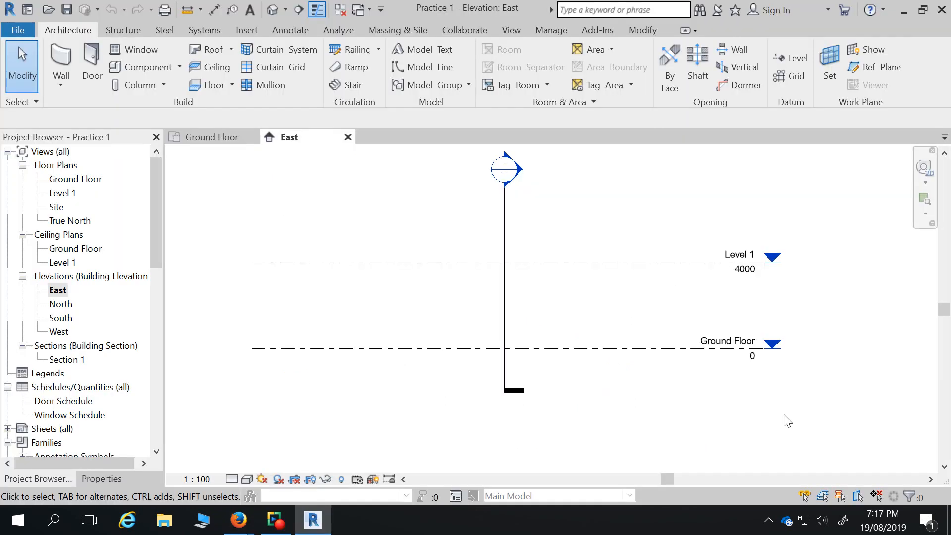
mouse_move(243, 529)
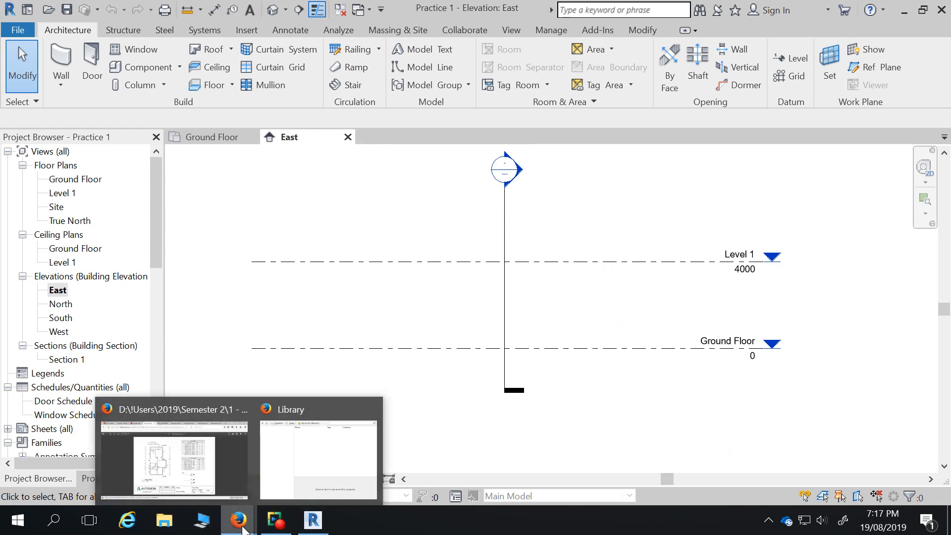
left_click(212, 475)
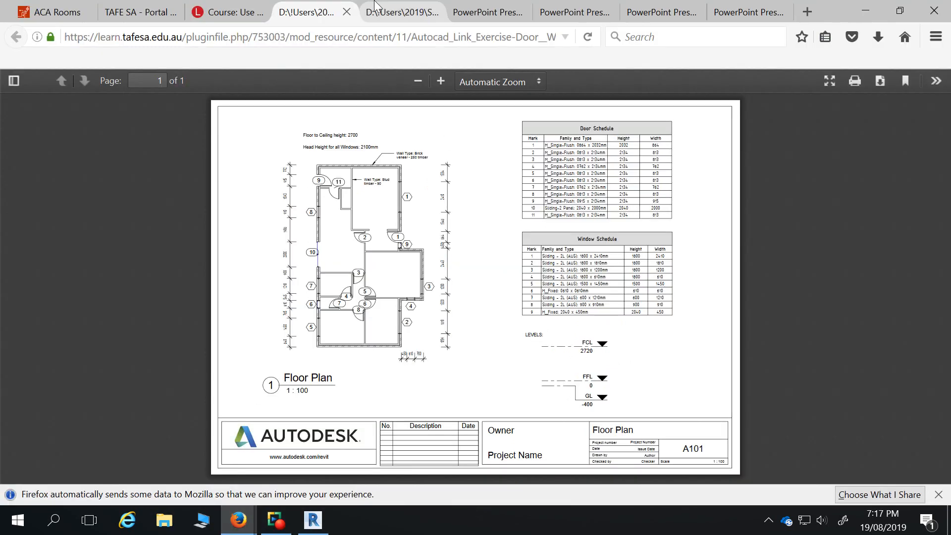
left_click(862, 12)
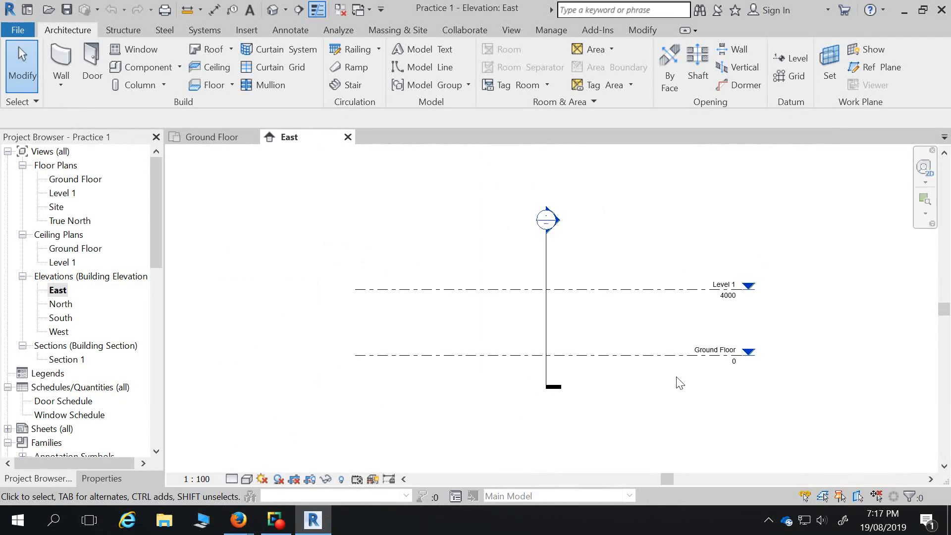
Rename the Ground Floor level to FFL in the East elevation and rename its corresponding views to match.
middle_click_drag(680, 383, 658, 382)
scroll(658, 382, "down", 1)
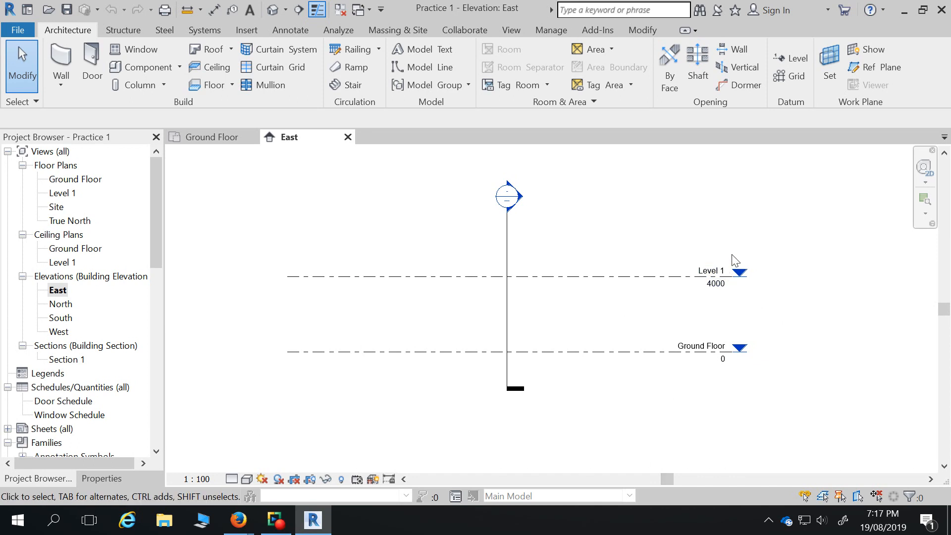
scroll(685, 378, "up", 3)
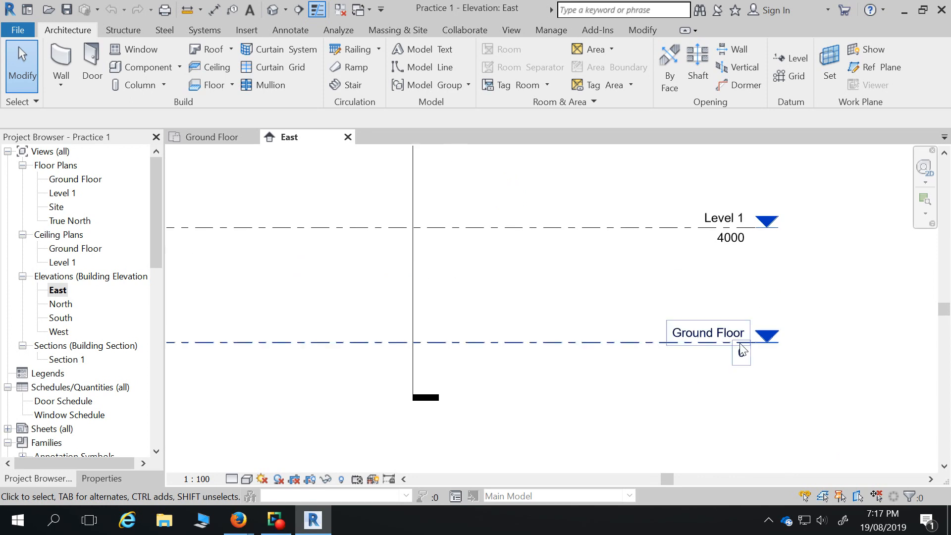
left_click(718, 339)
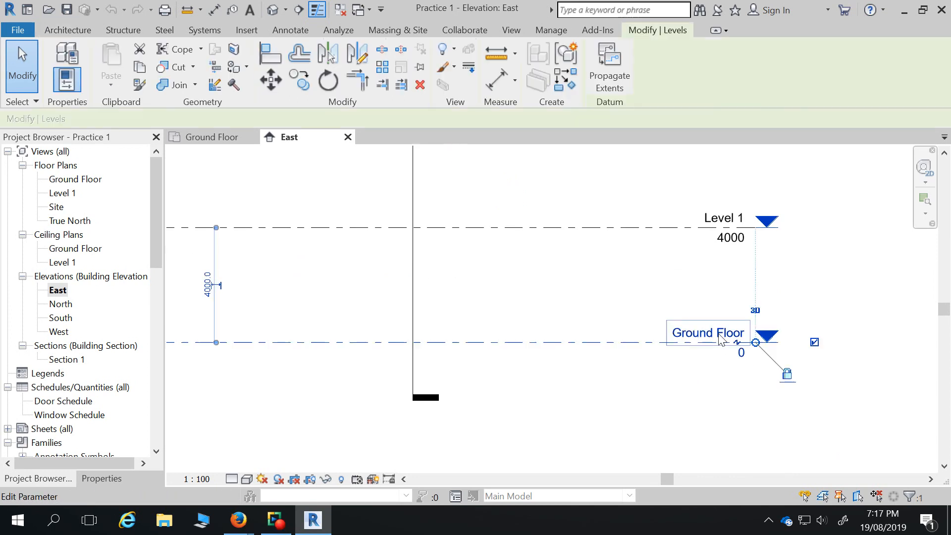
left_click(720, 336)
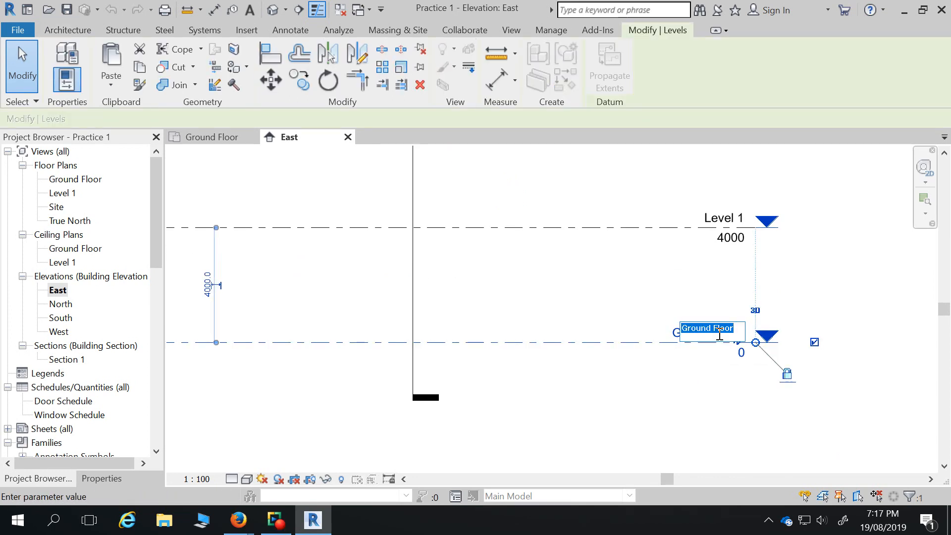
type("FF")
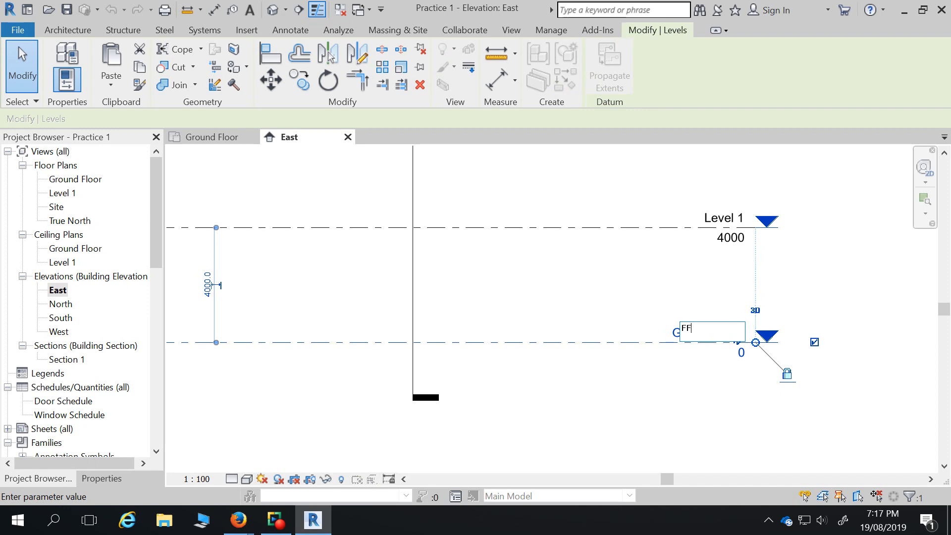
type("L")
key("Return")
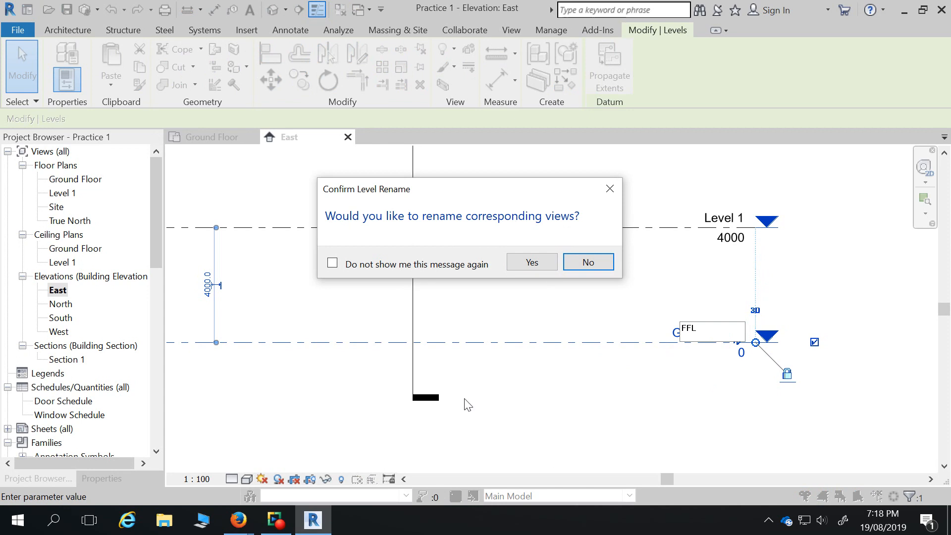
left_click(530, 266)
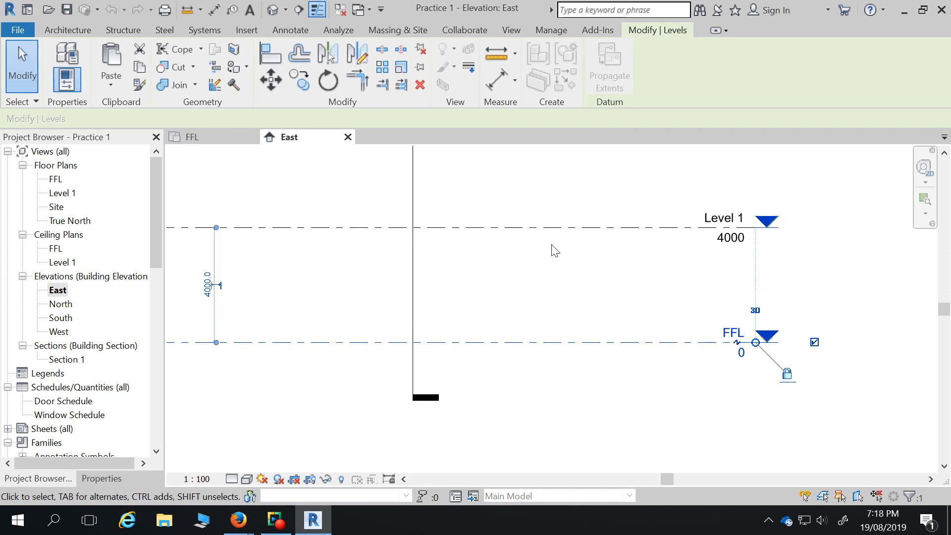
left_click(675, 429)
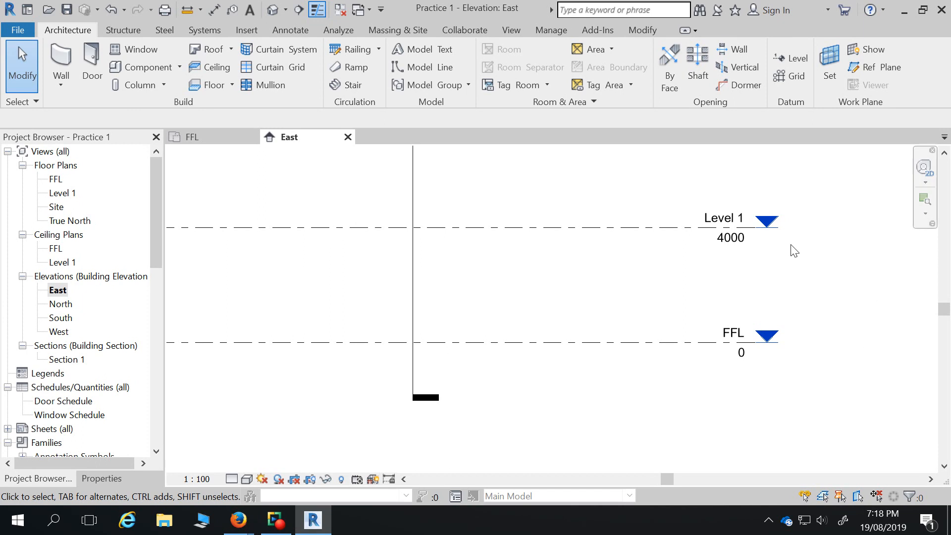
Rename Level 1 to FCL and rename its corresponding plan views as well.
scroll(748, 238, "up", 2)
left_click(706, 210)
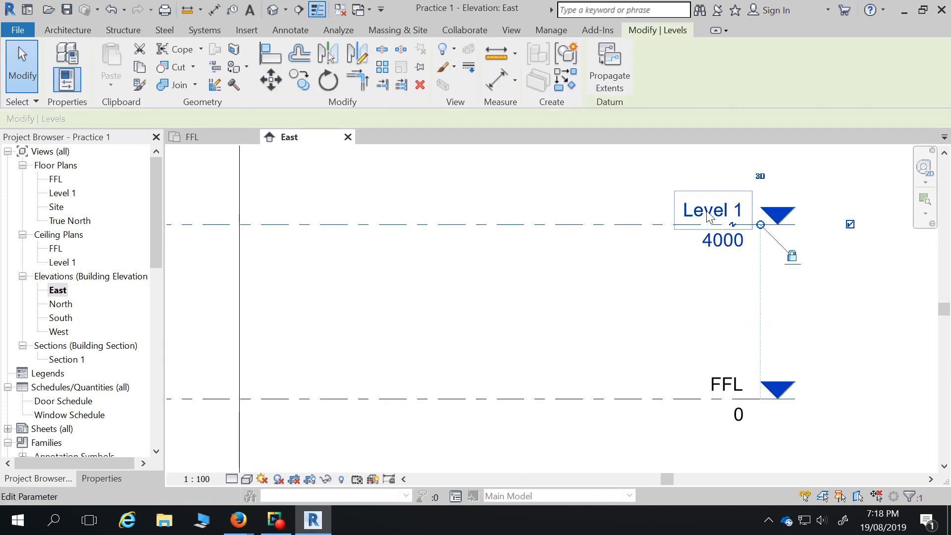
left_click(707, 210)
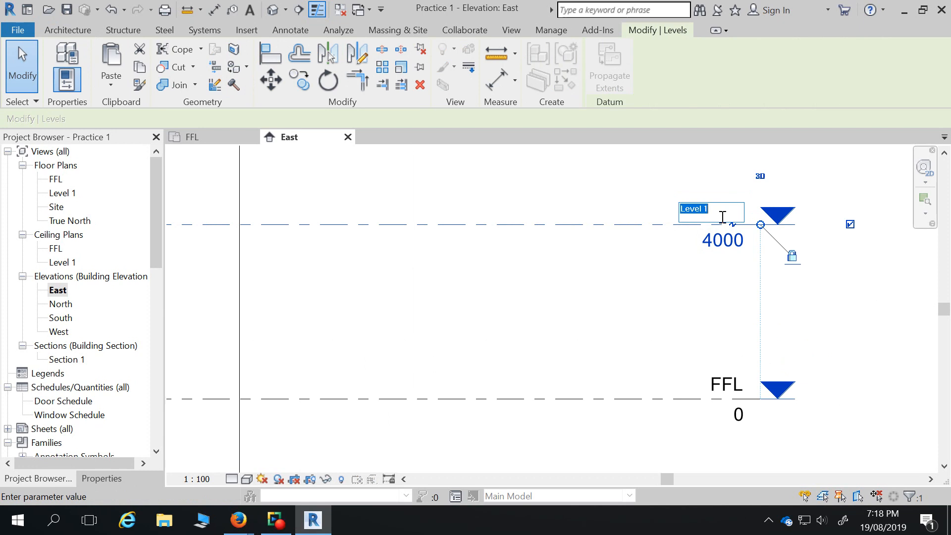
type("FCL")
key("Return")
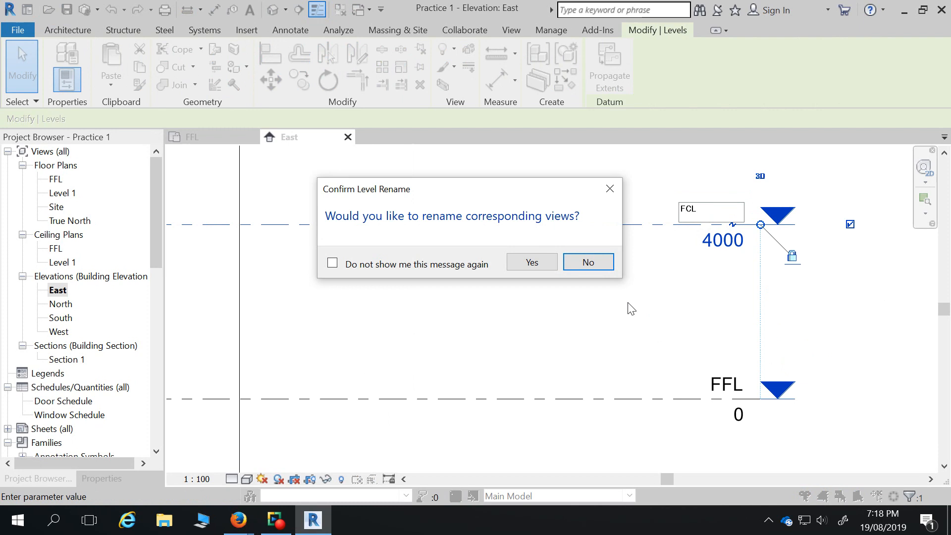
left_click(533, 262)
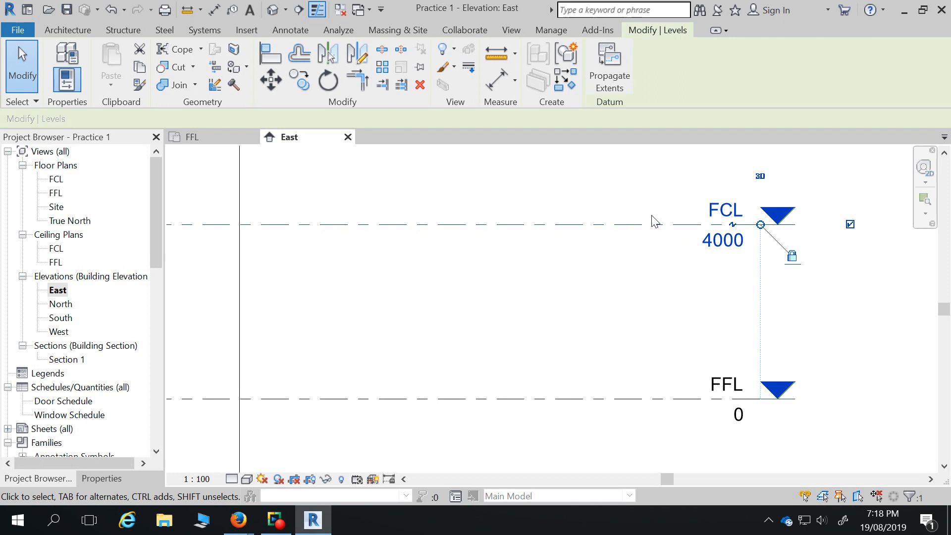
Set the elevation of the FCL level to 2720.
left_click(723, 241)
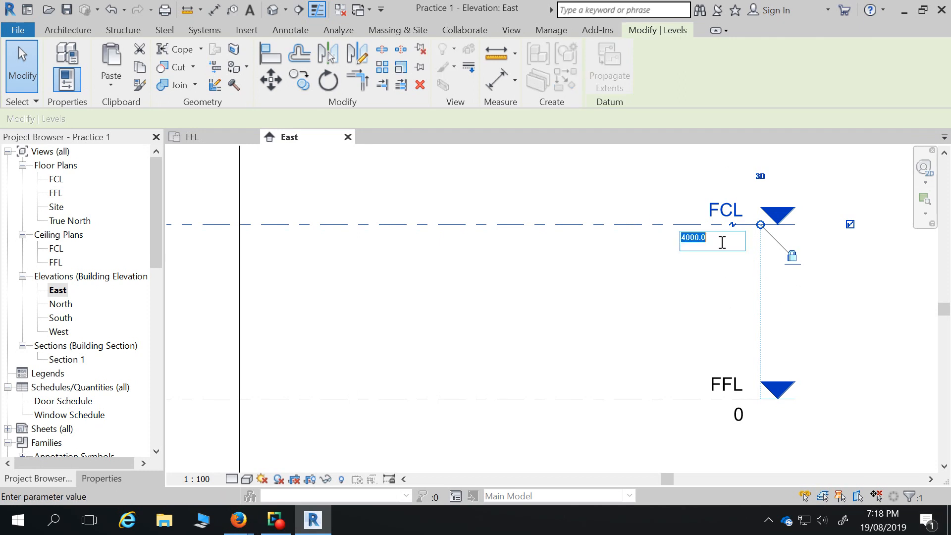
type("2720")
left_click(655, 297)
left_click(614, 196)
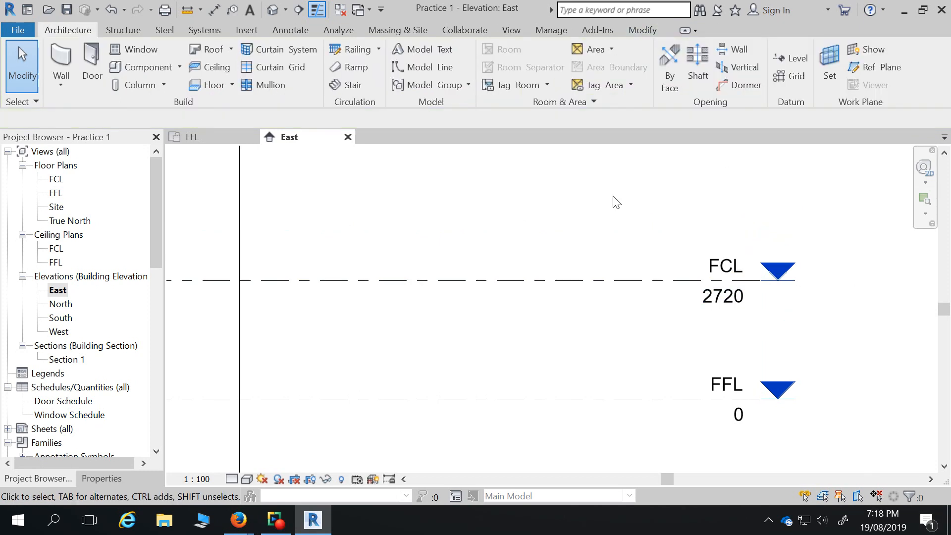
Add a level 400 below FFL in the East elevation, using Pick Lines on the FFL line with a 400 offset.
scroll(614, 195, "down", 3)
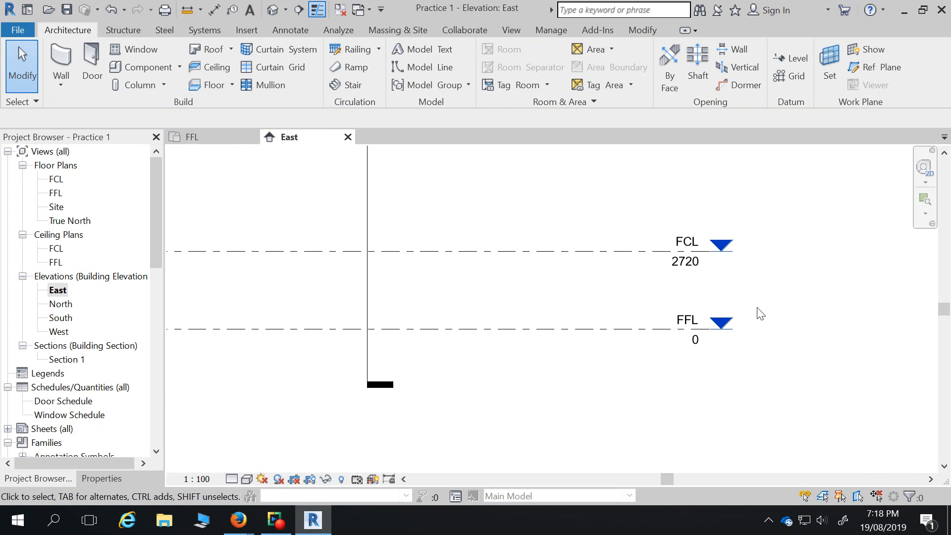
scroll(826, 335, "down", 2)
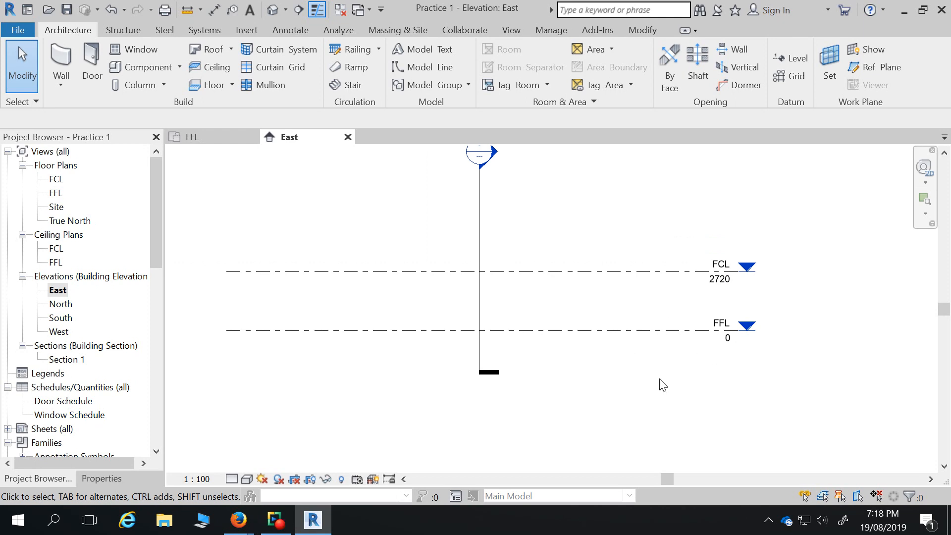
scroll(695, 343, "down", 2)
scroll(669, 330, "up", 2)
scroll(671, 322, "down", 2)
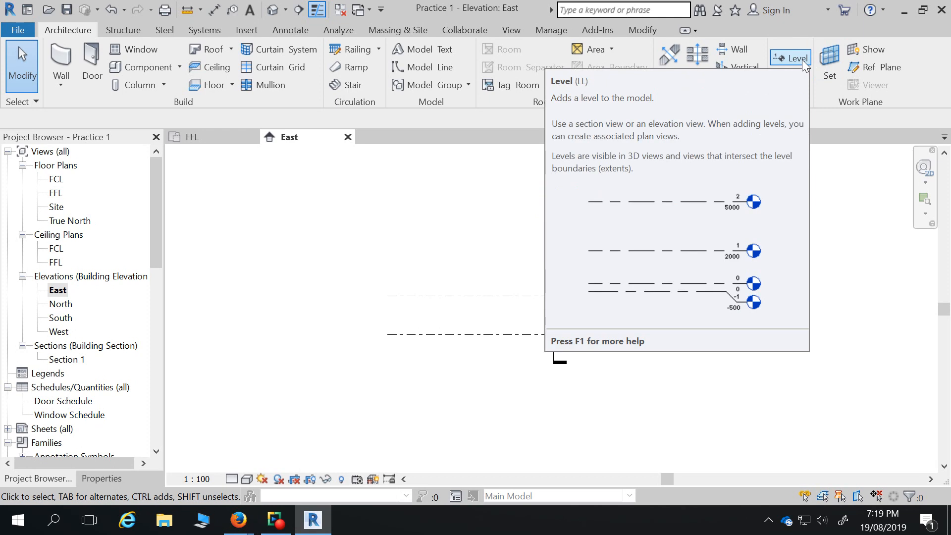
left_click(803, 60)
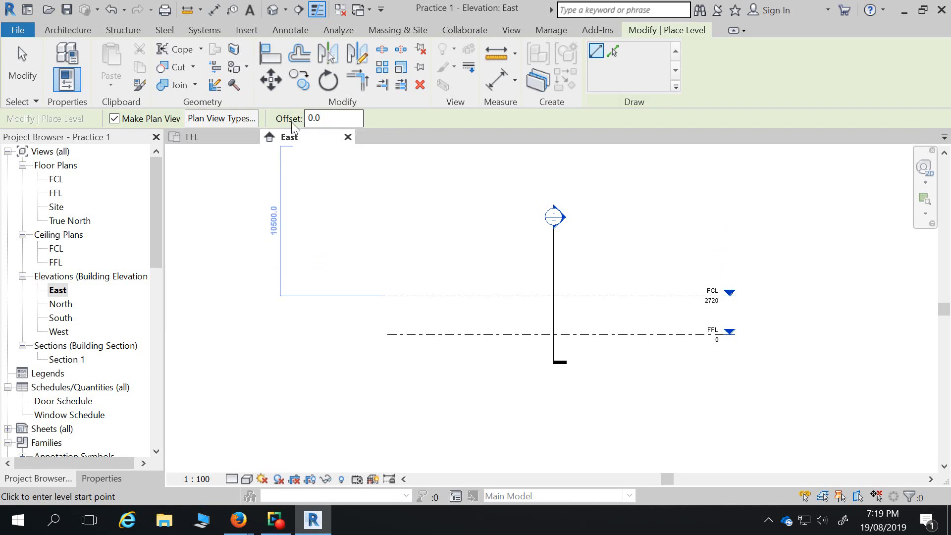
double_click(307, 118)
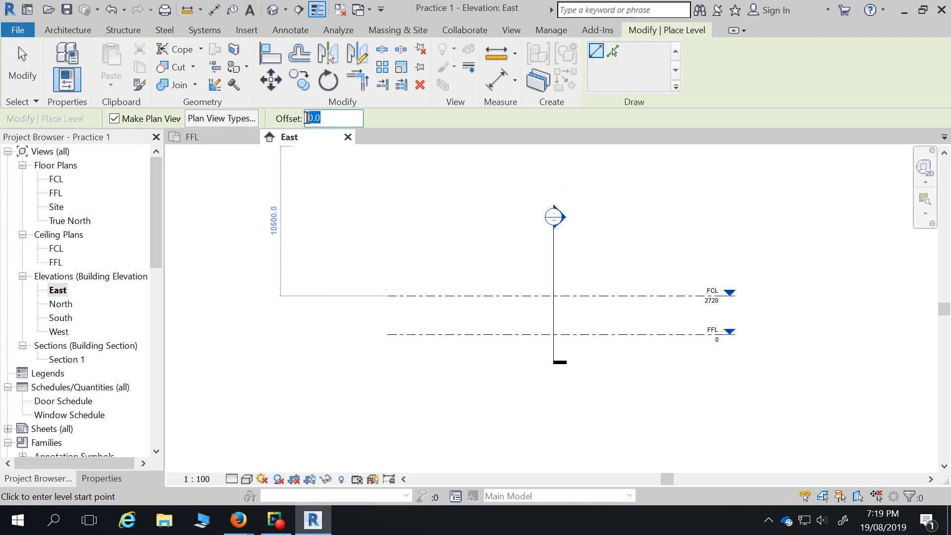
type("400")
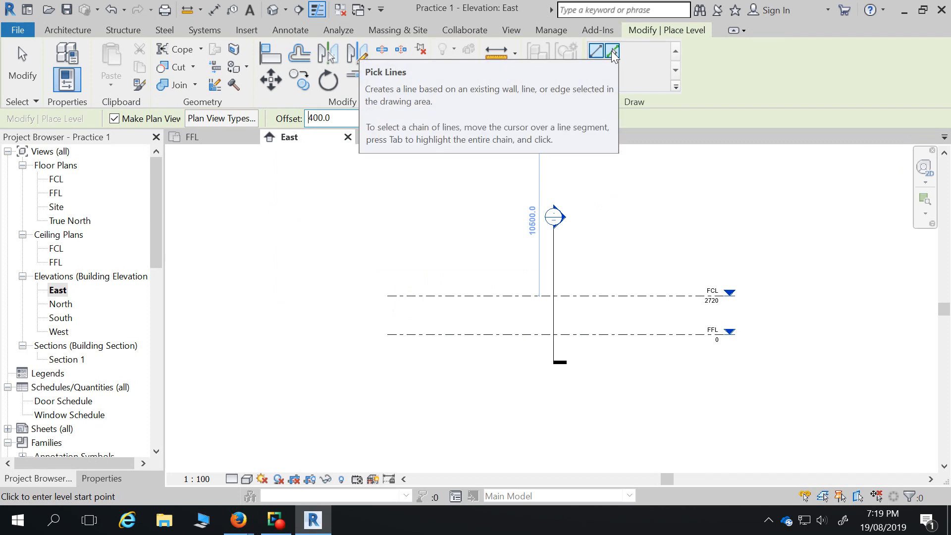
left_click(611, 51)
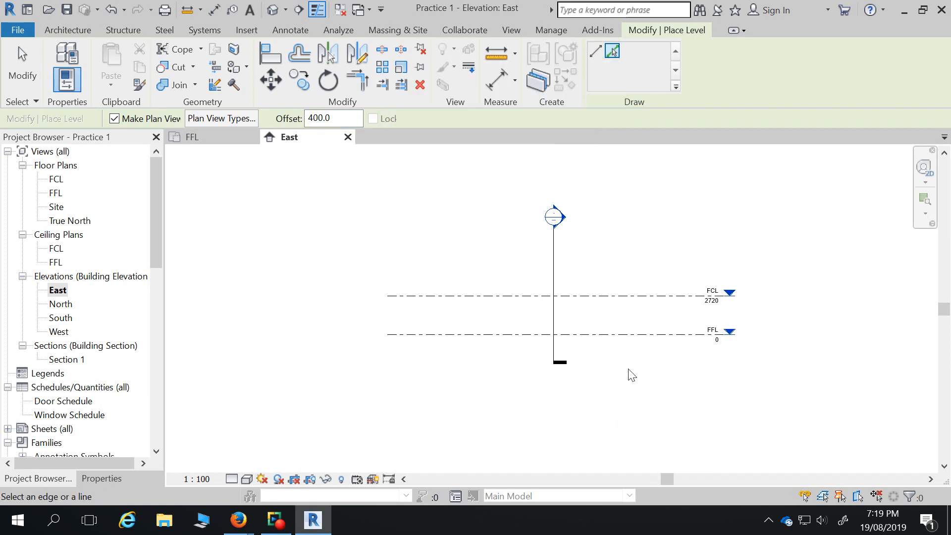
scroll(661, 382, "up", 2)
scroll(661, 381, "up", 2)
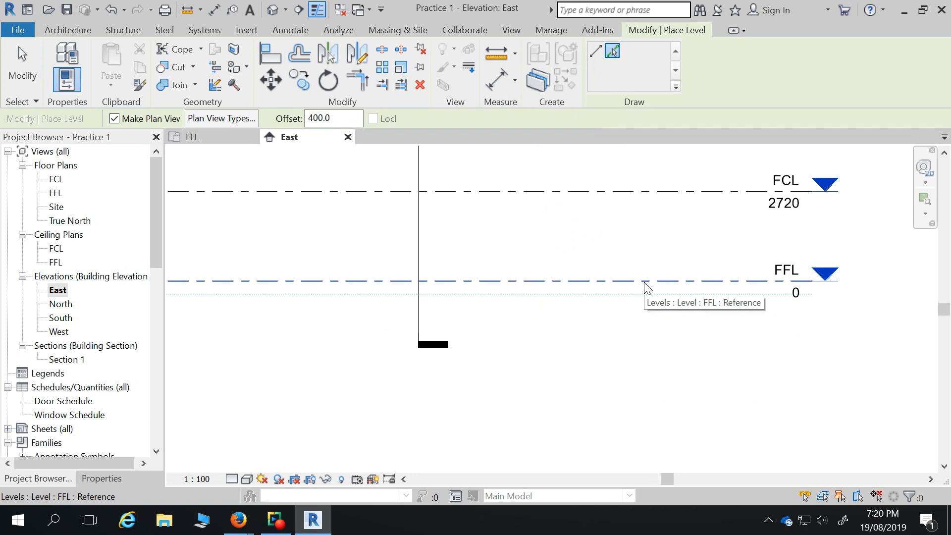
left_click(615, 281)
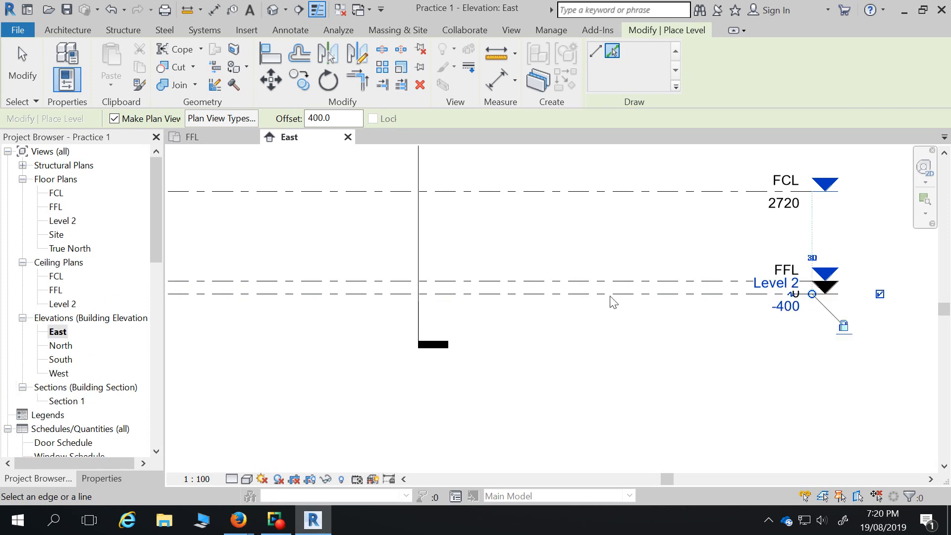
scroll(748, 334, "down", 2)
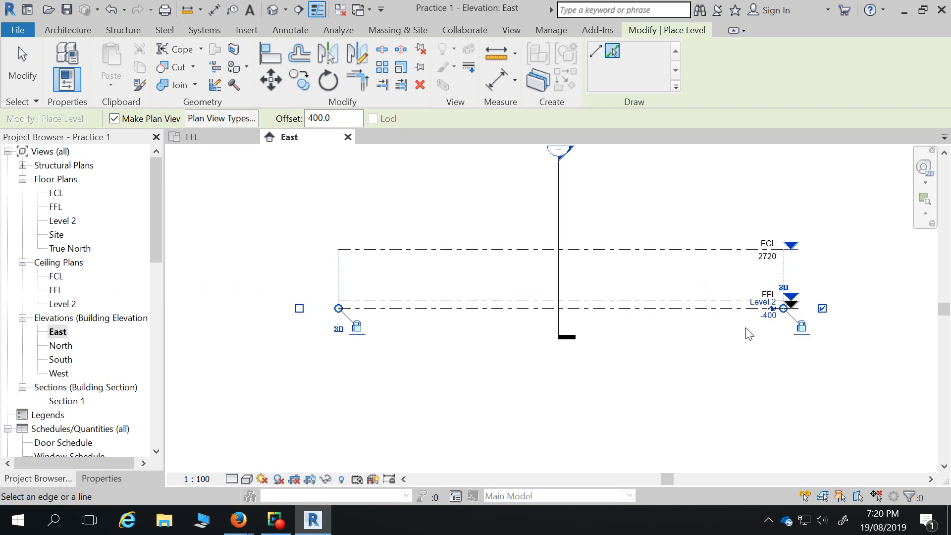
key("Escape")
key("Escape")
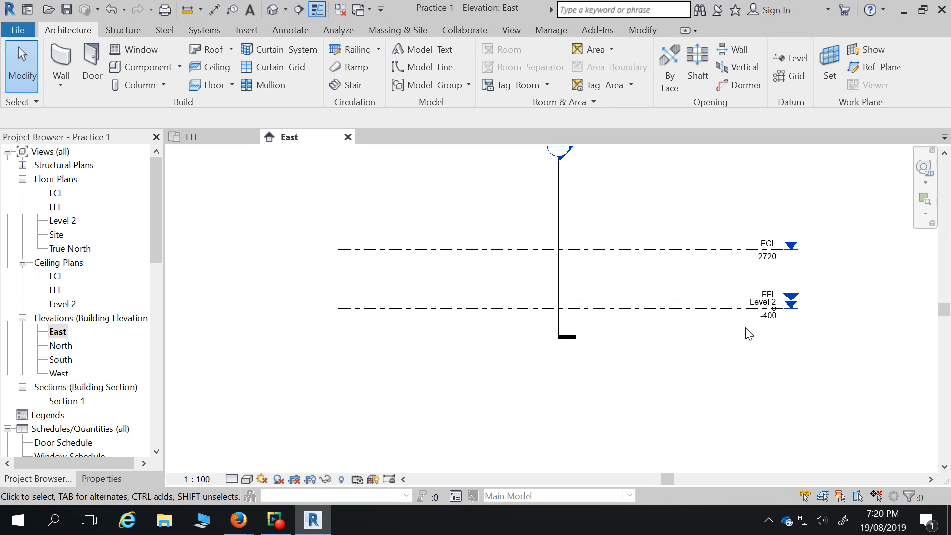
Draw another level line at -1000 beneath the existing levels, spanning about their full width.
scroll(752, 345, "up", 1)
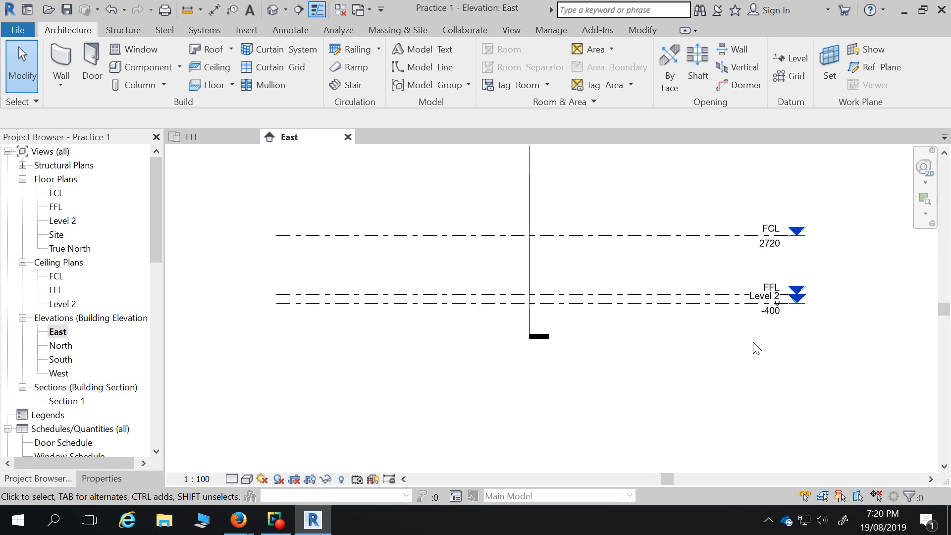
left_click(791, 58)
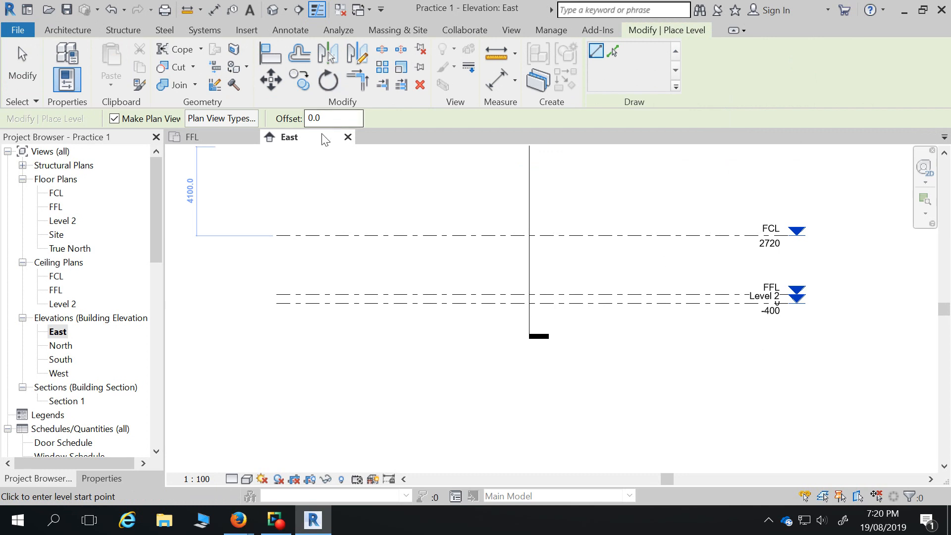
left_click(278, 316)
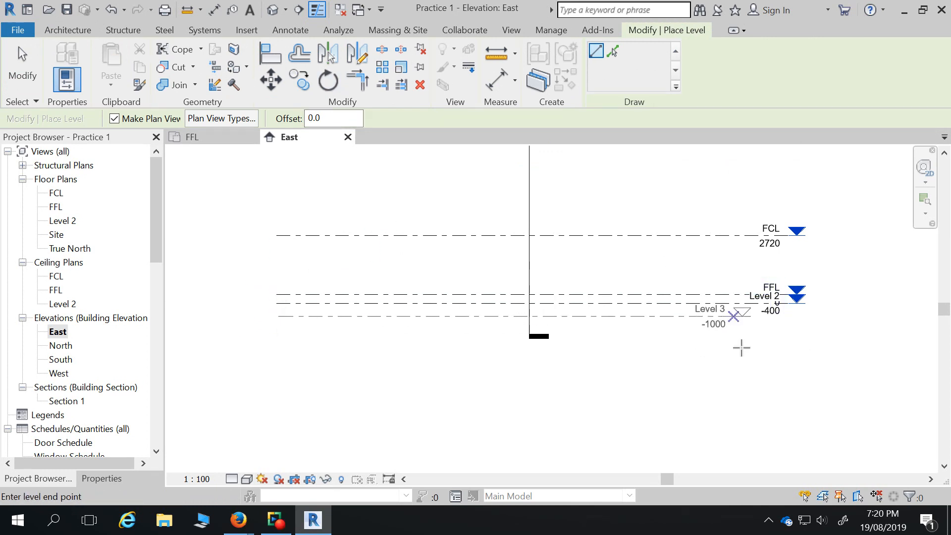
left_click(775, 316)
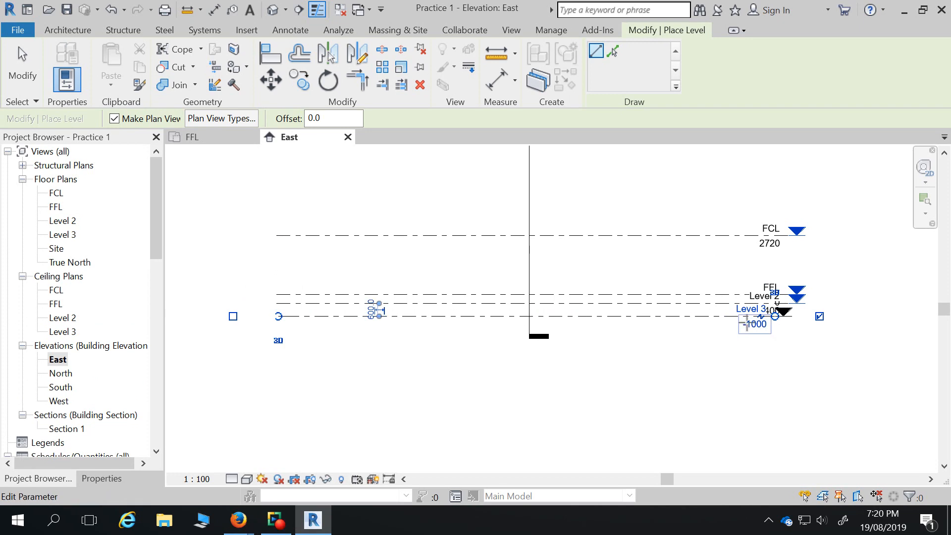
key("Escape")
key("Escape")
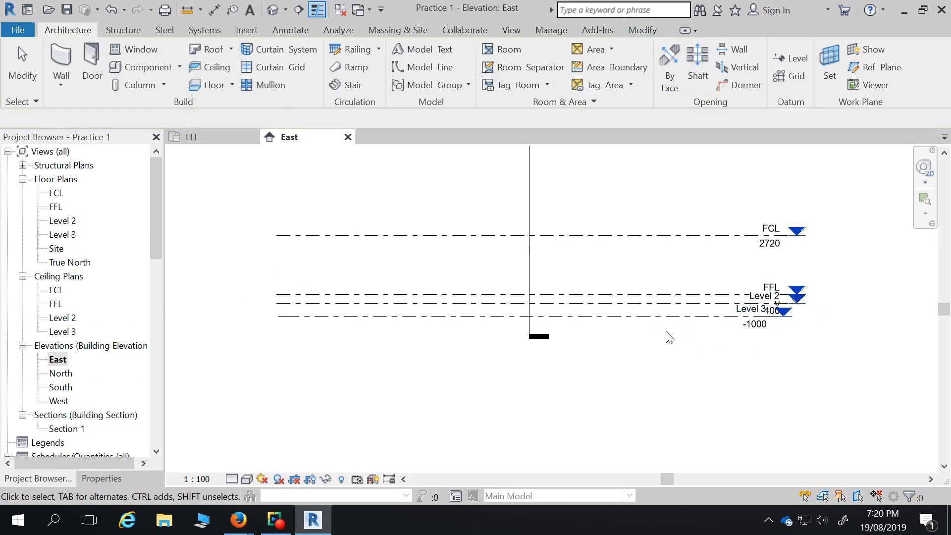
Delete the level drawn at -1000 together with its associated plan views.
left_click(672, 317)
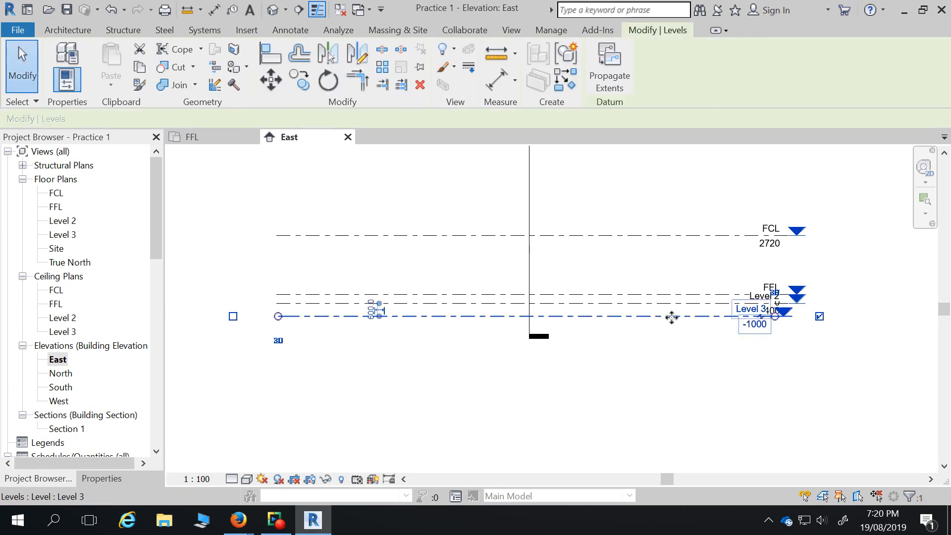
key("Delete")
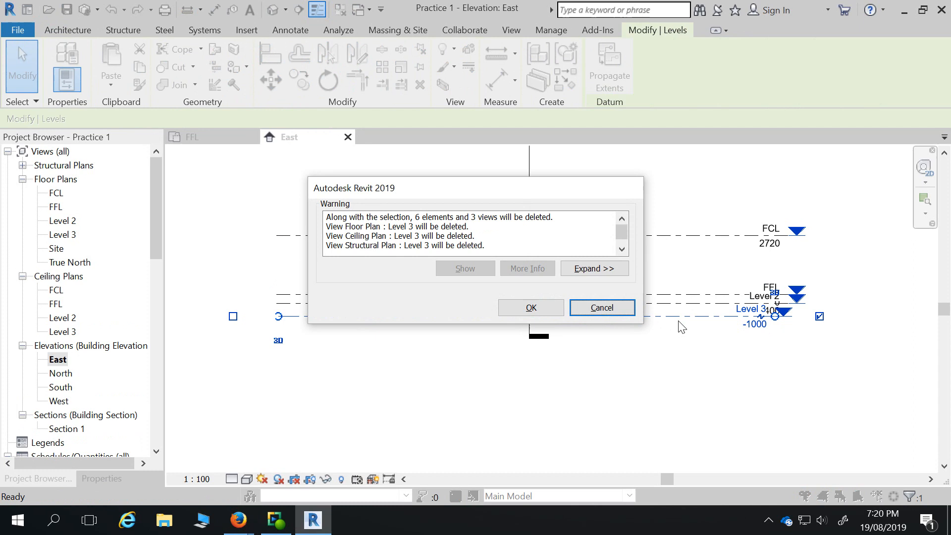
left_click(558, 310)
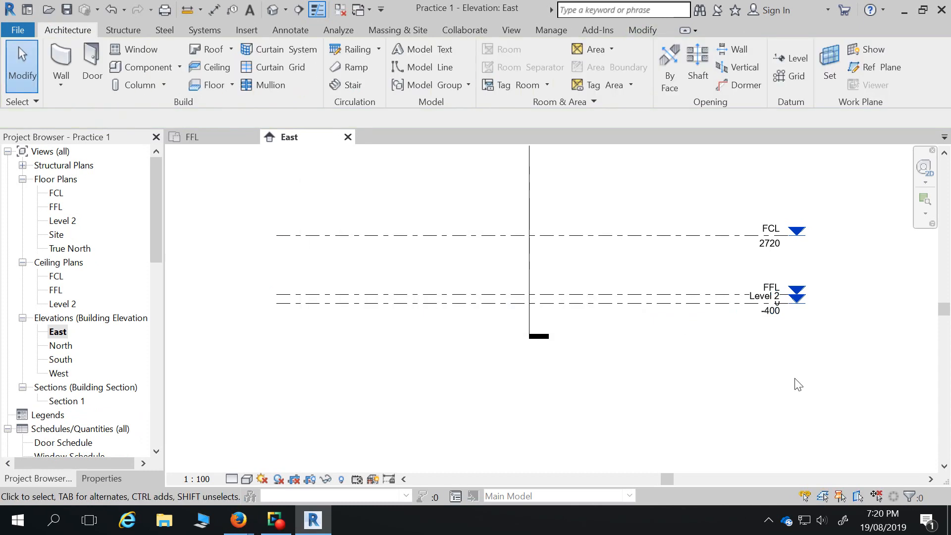
Rename the -400 level to GL and rename its corresponding plan views to match.
scroll(771, 326, "up", 4)
scroll(772, 326, "down", 4)
scroll(763, 303, "up", 3)
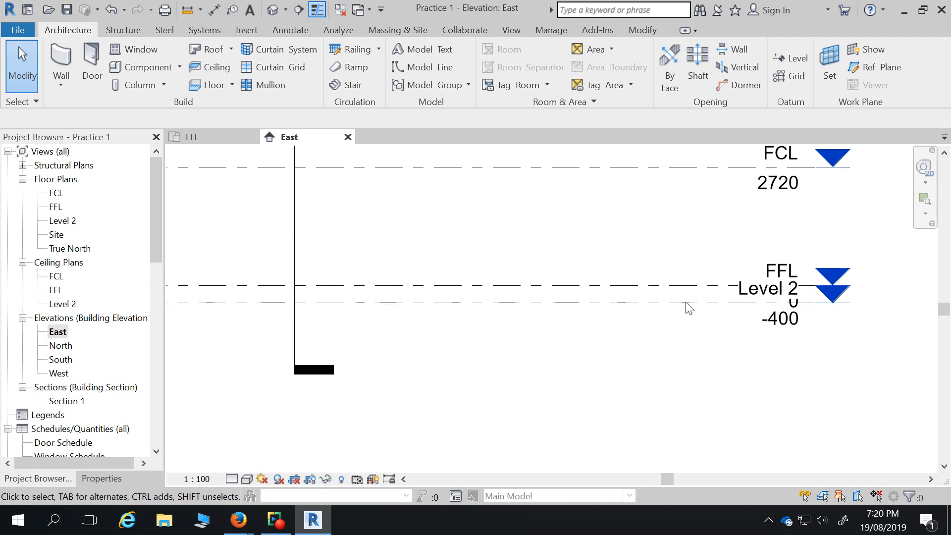
scroll(733, 321, "up", 2)
left_click(734, 321)
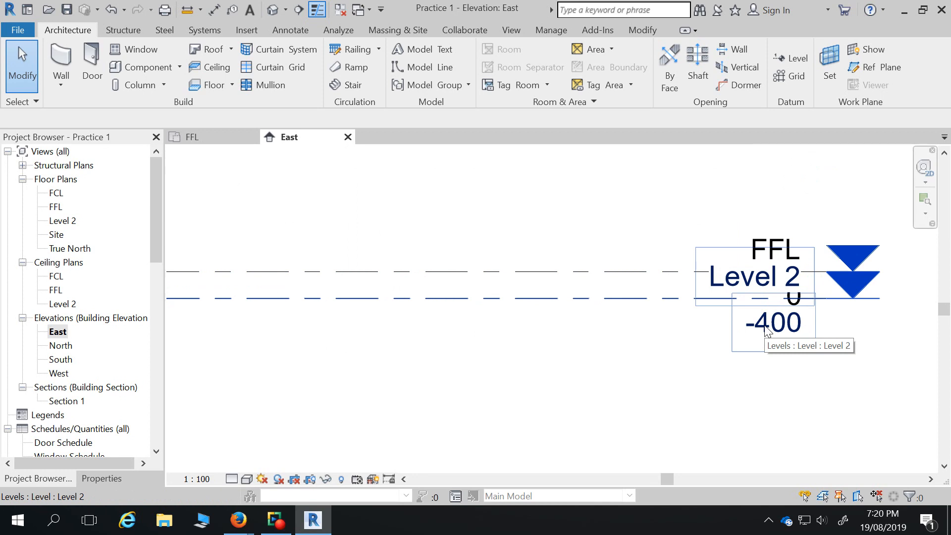
left_click(751, 283)
left_click(751, 280)
type("GL")
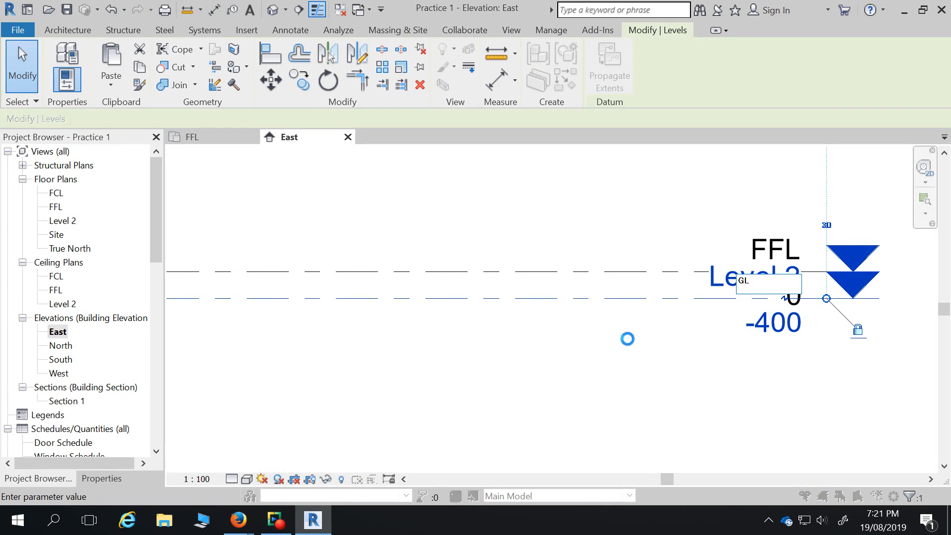
key("Return")
left_click(540, 264)
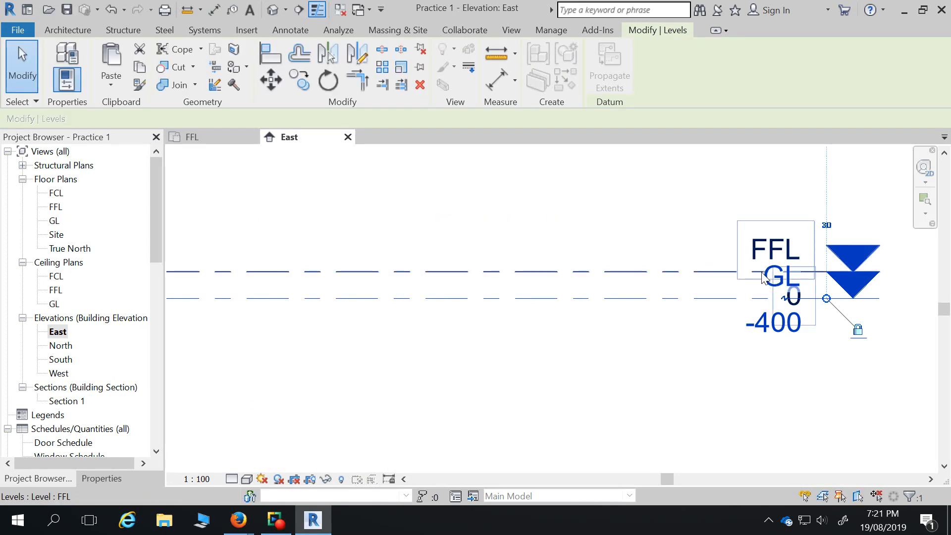
scroll(766, 274, "down", 2)
left_click(851, 361)
scroll(851, 362, "down", 1)
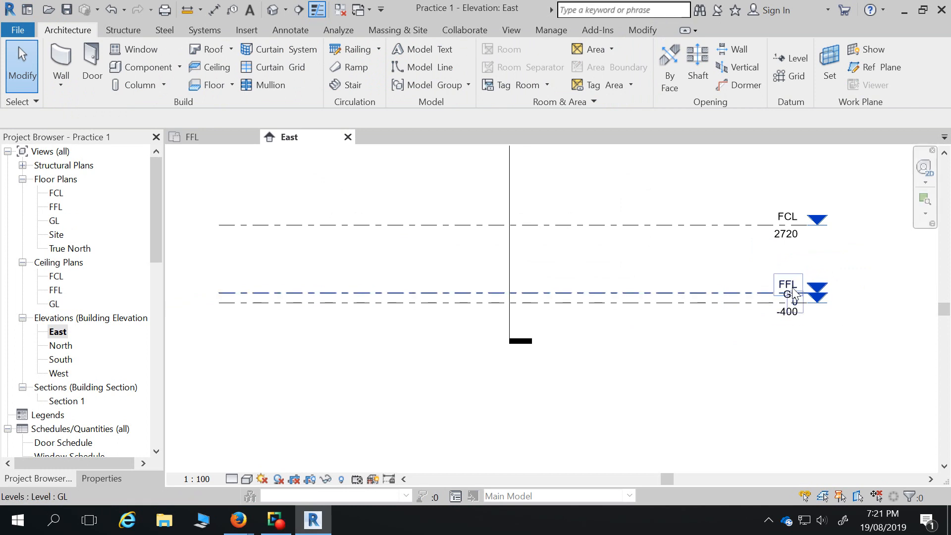
Add an elbow to the GL level line near its head to separate its label from FFL.
scroll(752, 291, "up", 2)
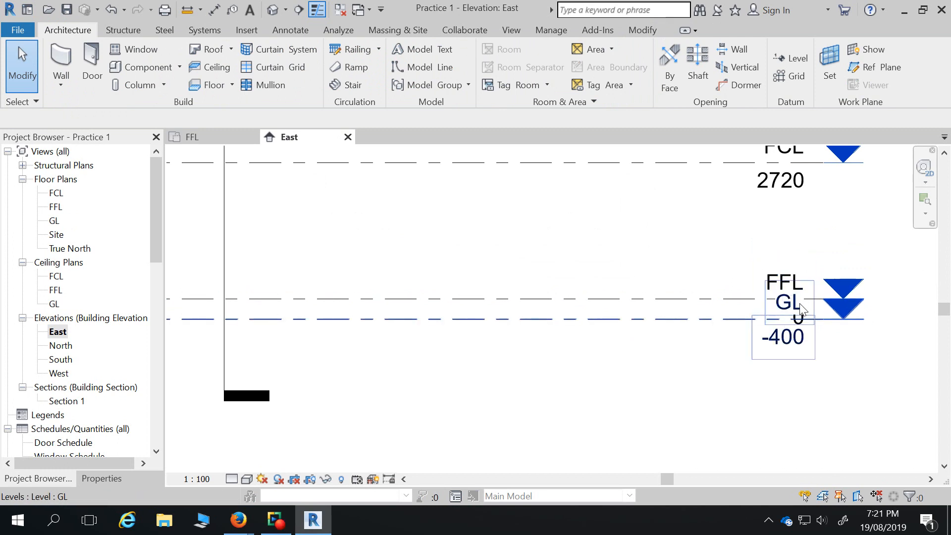
scroll(728, 282, "down", 1)
scroll(832, 333, "down", 1)
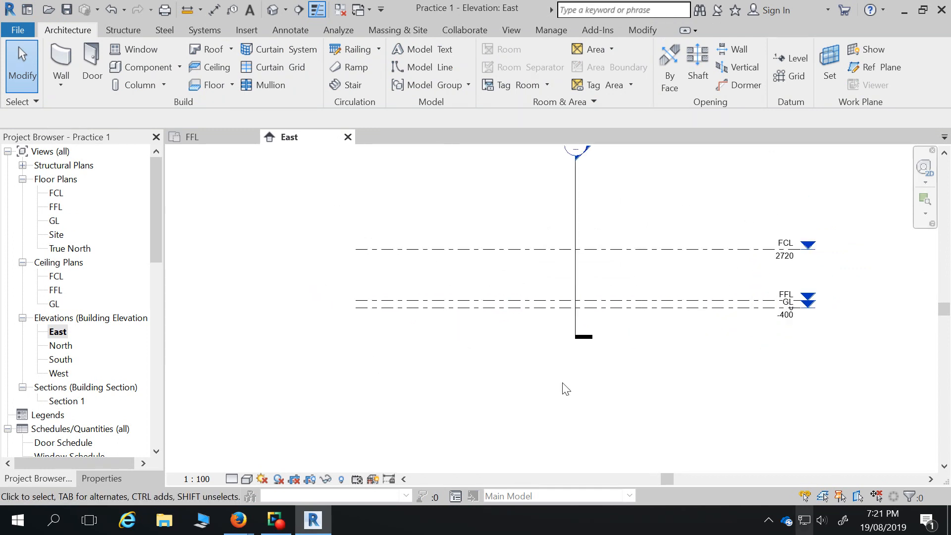
left_click(504, 309)
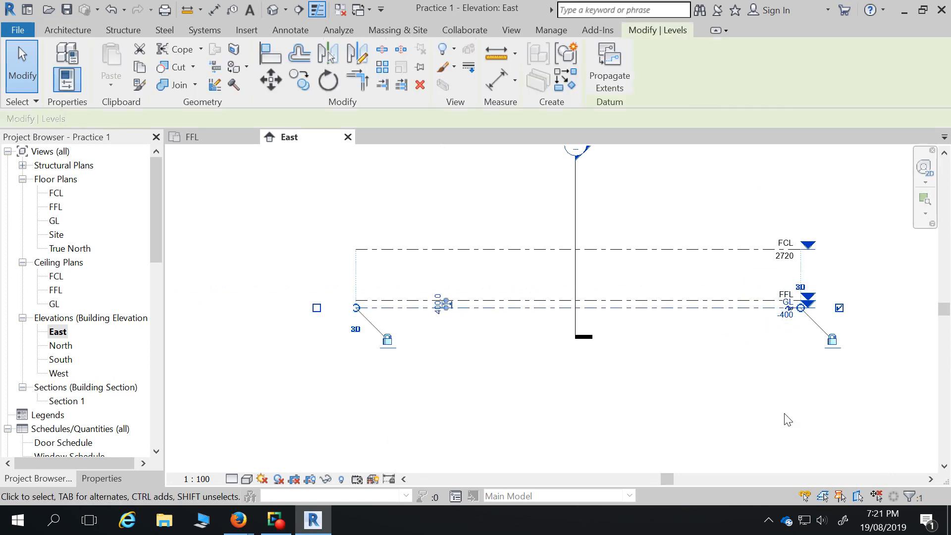
scroll(793, 307, "up", 6)
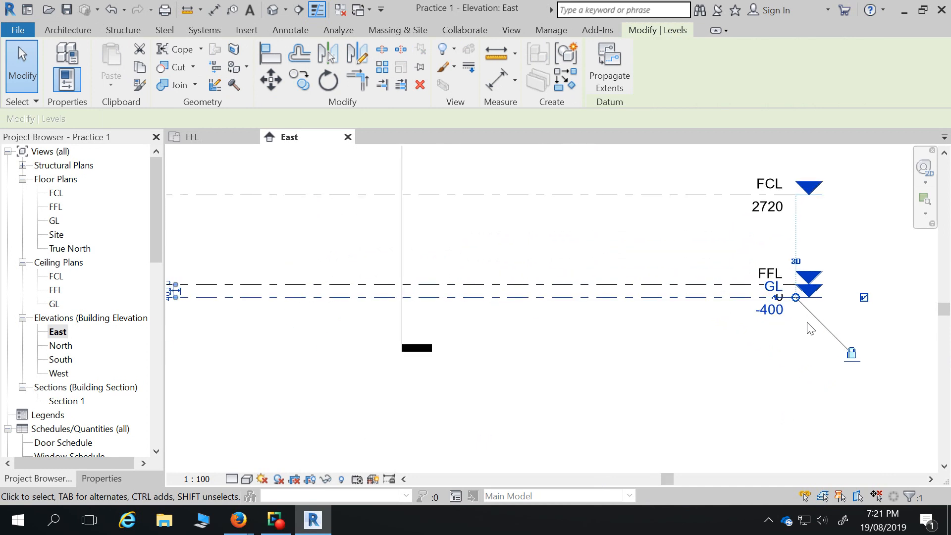
scroll(782, 294, "up", 3)
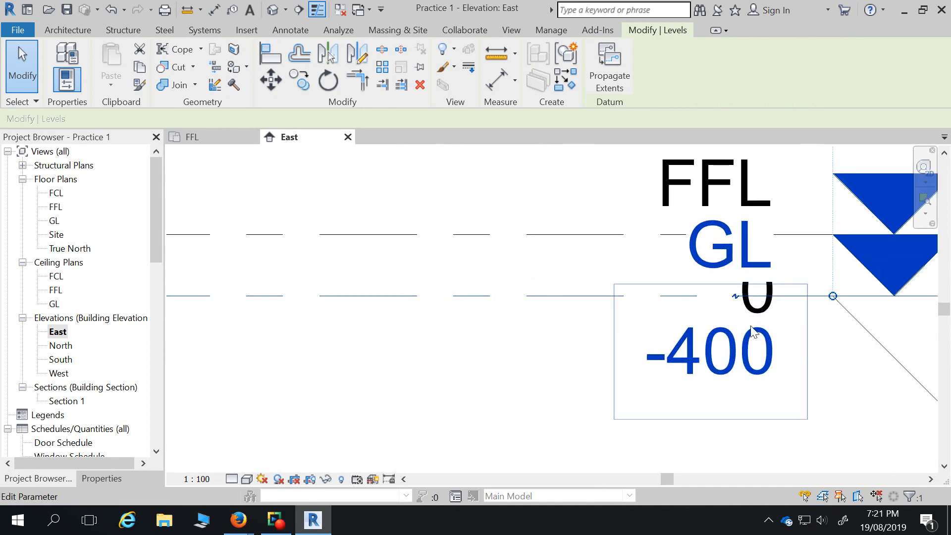
left_click(737, 299)
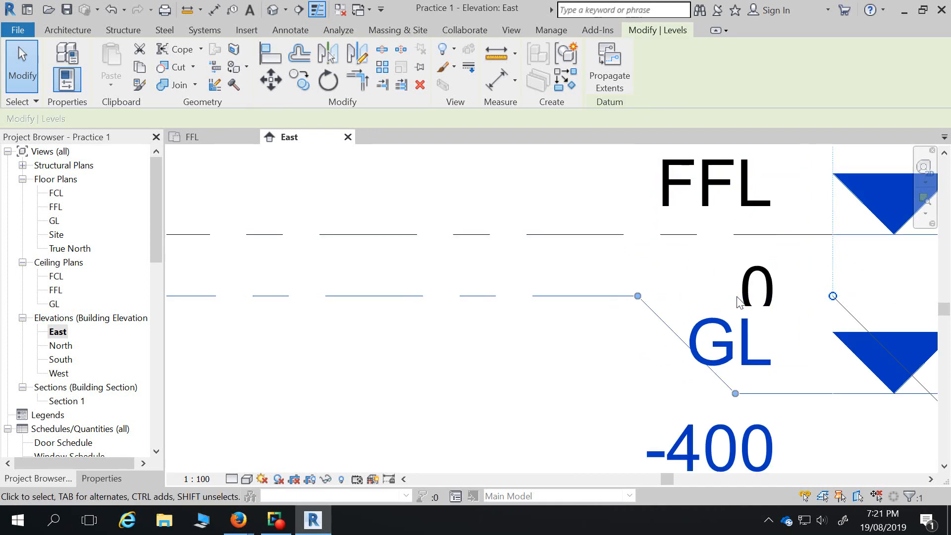
Lower the GL head's elbow grip and align it under the upper grip, forming a vertical jog with GL clear of FFL.
scroll(709, 305, "down", 2)
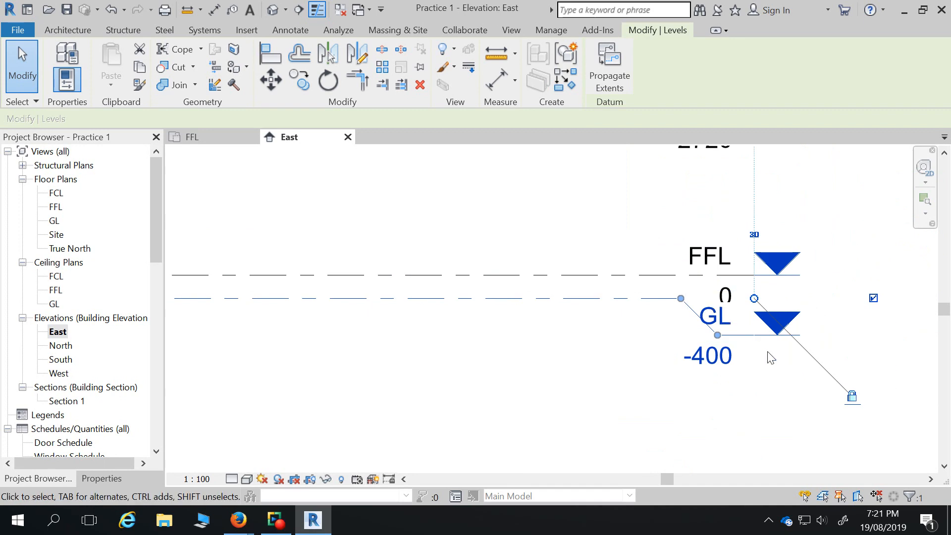
left_click_drag(718, 335, 677, 396)
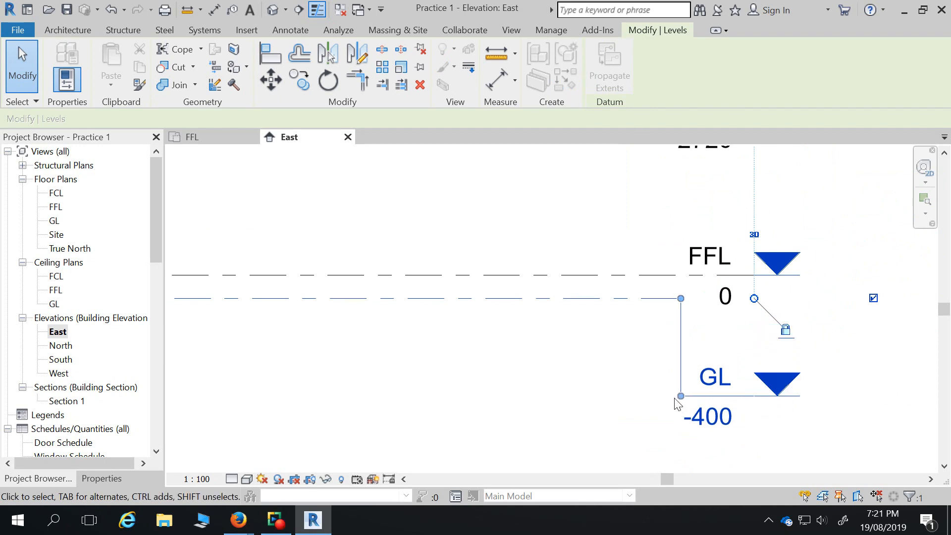
scroll(756, 223, "down", 2)
left_click_drag(714, 319, 708, 340)
key("Escape")
scroll(869, 418, "down", 2)
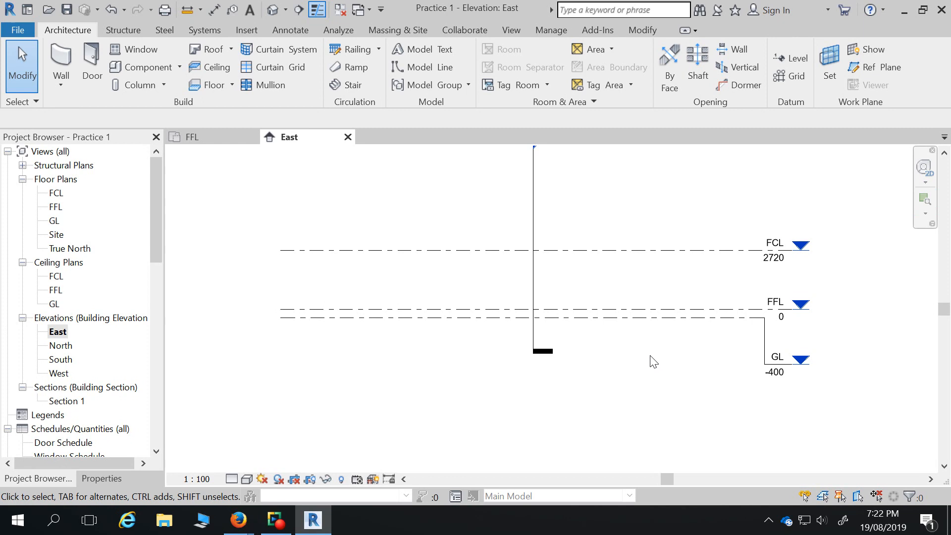
left_click(633, 255)
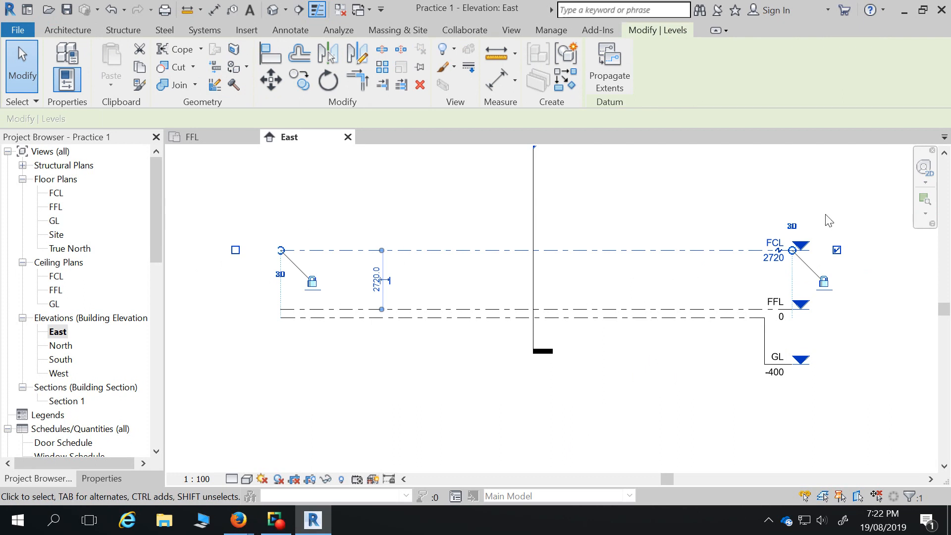
left_click(654, 375)
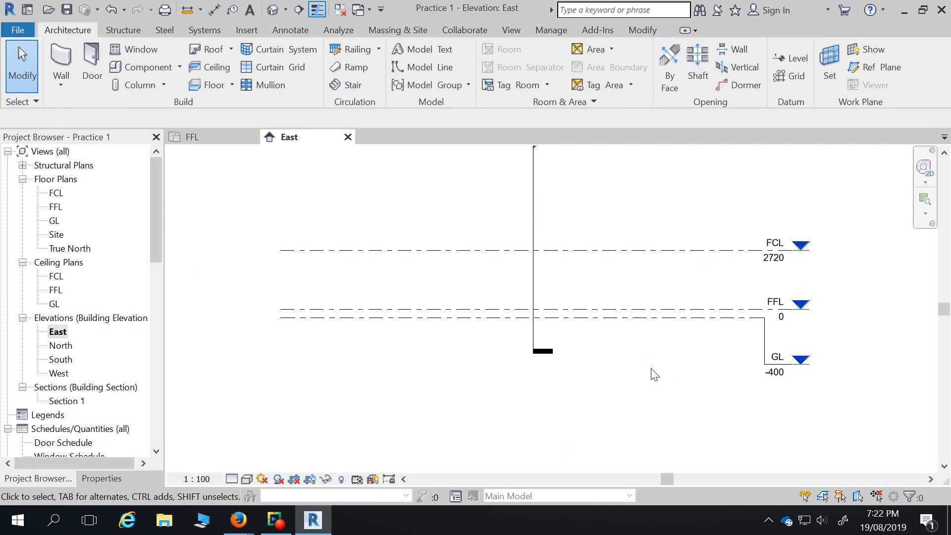
Try showing the FCL level's head at its opposite end, and restore the head to the original end only.
left_click(606, 251)
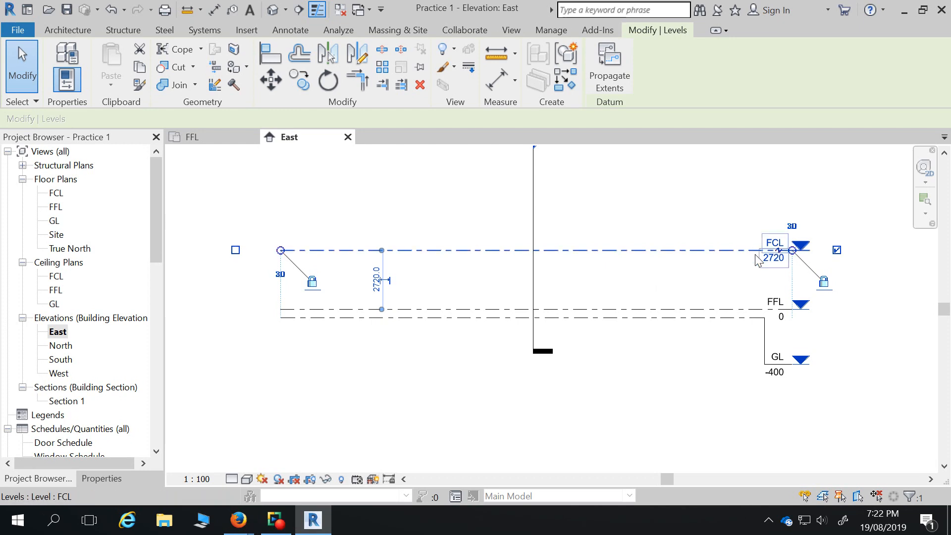
left_click(236, 251)
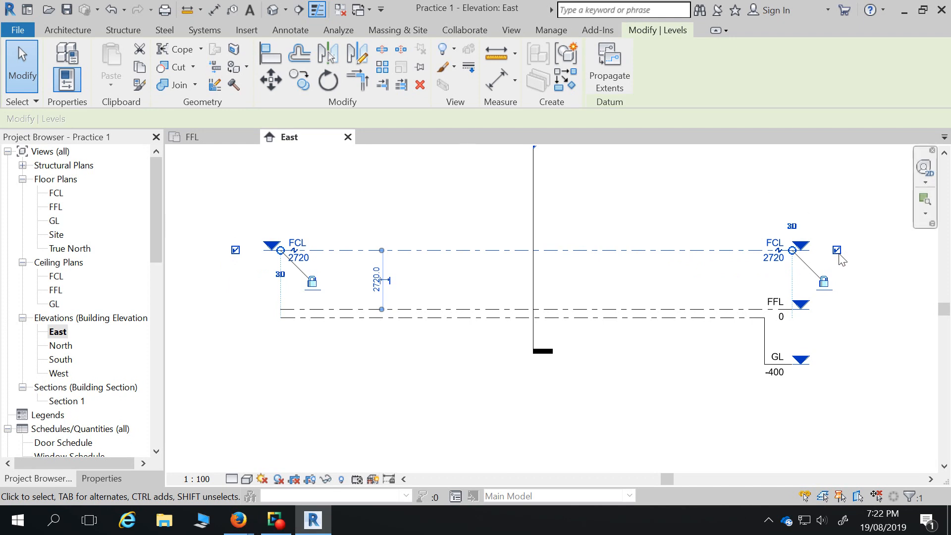
left_click(842, 261)
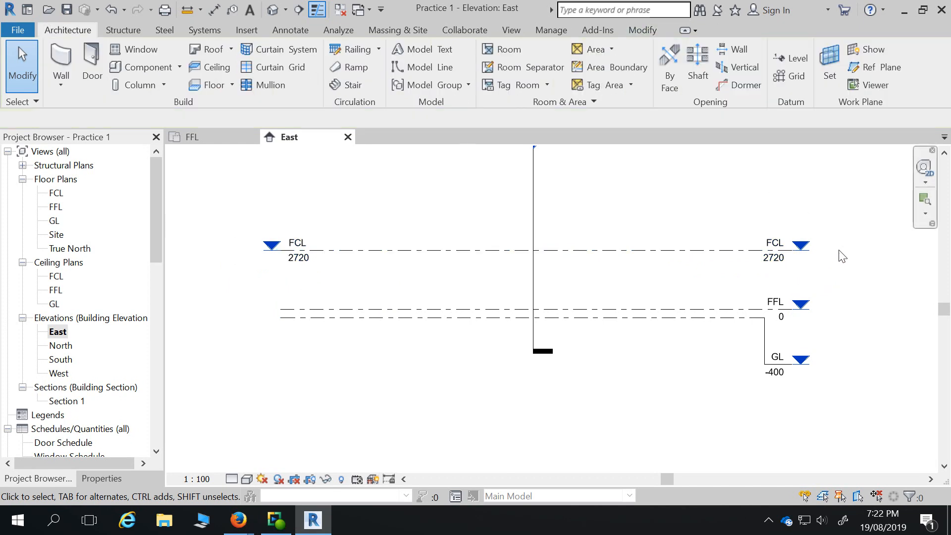
left_click(758, 251)
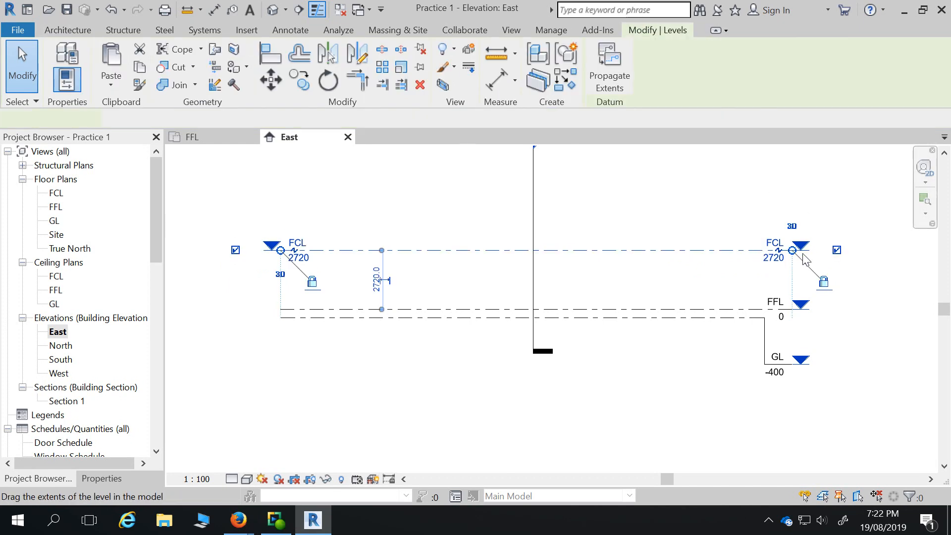
left_click(837, 250)
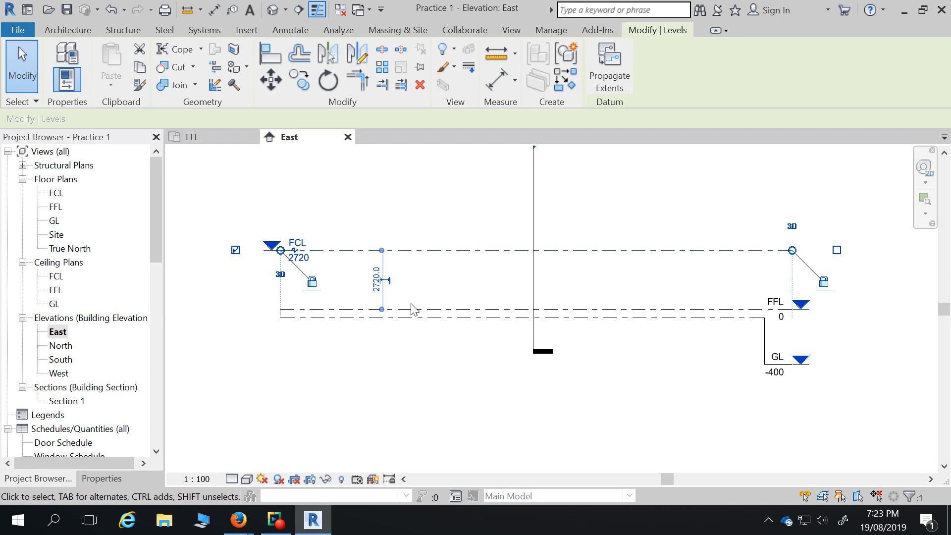
left_click(236, 251)
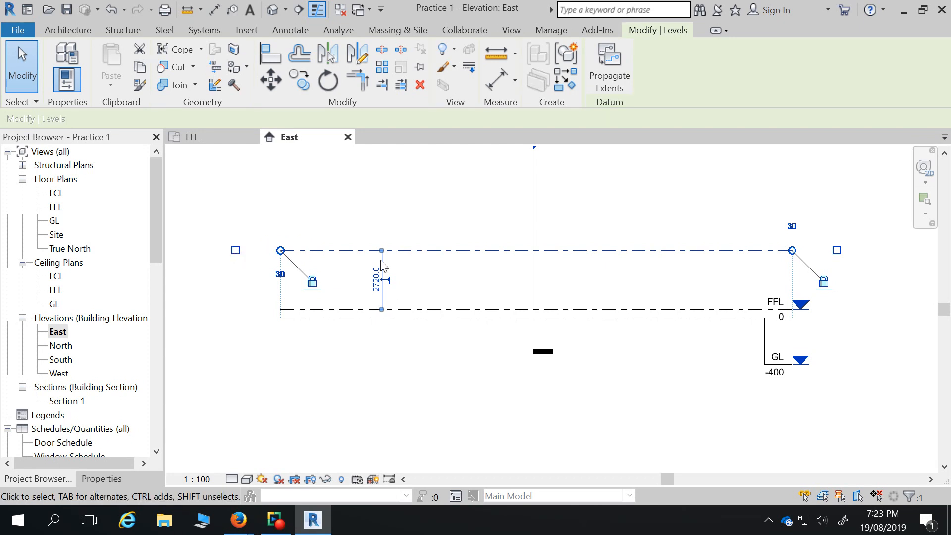
left_click(838, 251)
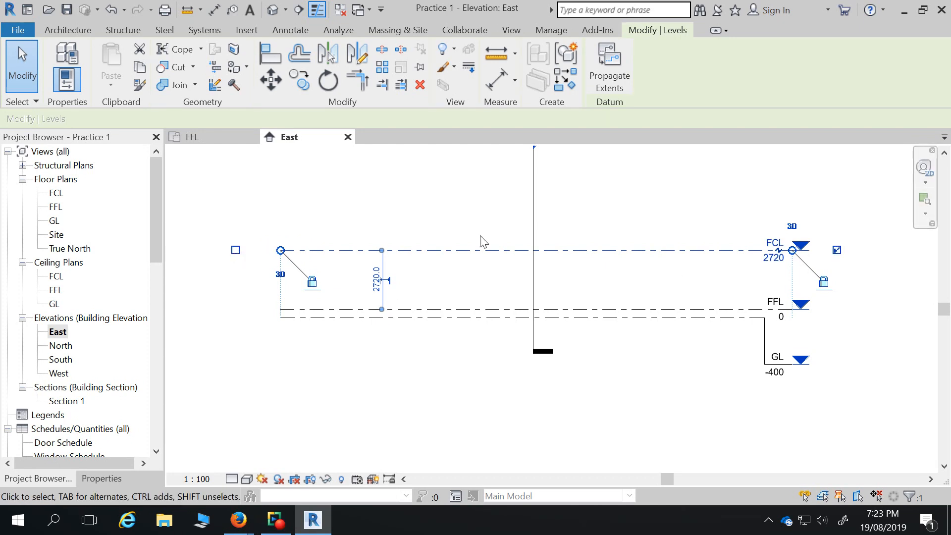
Try adjusting the levels' aligned extents from the headless end of the FCL line, and clear the selection.
scroll(281, 276, "up", 3)
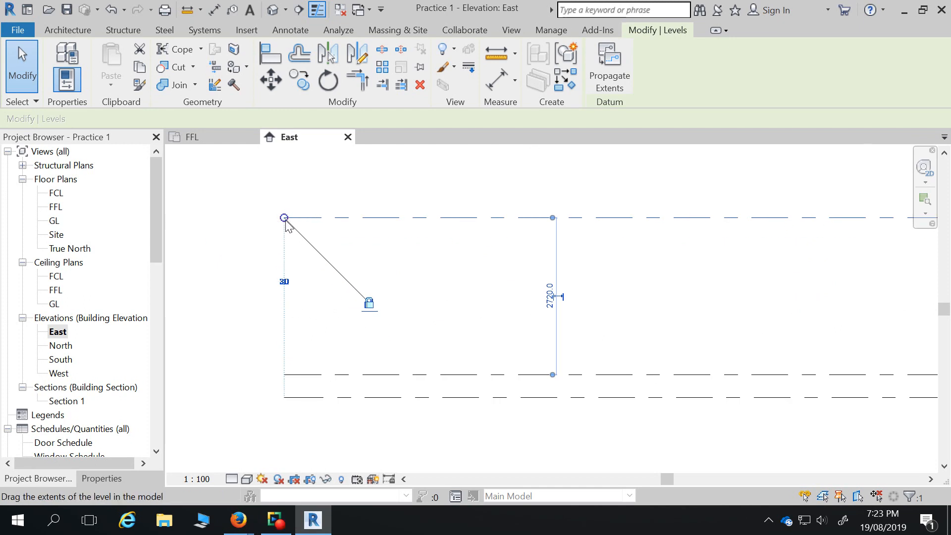
scroll(412, 238, "down", 2)
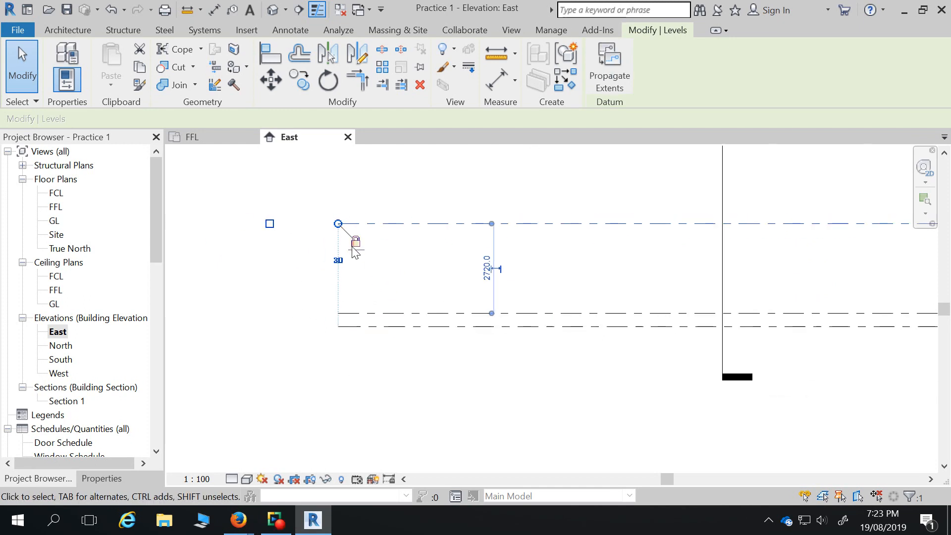
mouse_move(337, 223)
left_mouse_down()
mouse_move(214, 218)
mouse_move(492, 223)
mouse_move(278, 223)
mouse_move(341, 223)
left_mouse_up()
scroll(342, 222, "down", 2)
scroll(344, 277, "down", 3)
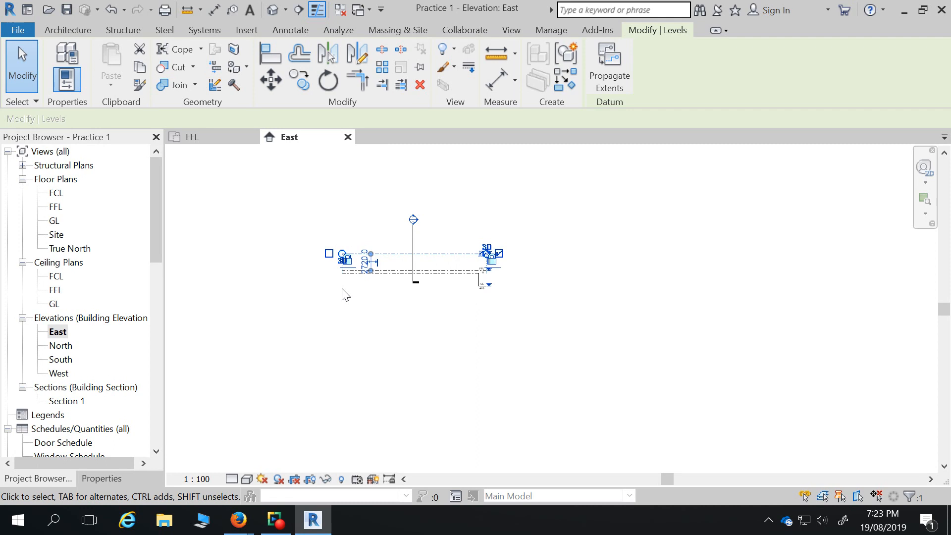
left_click(343, 292)
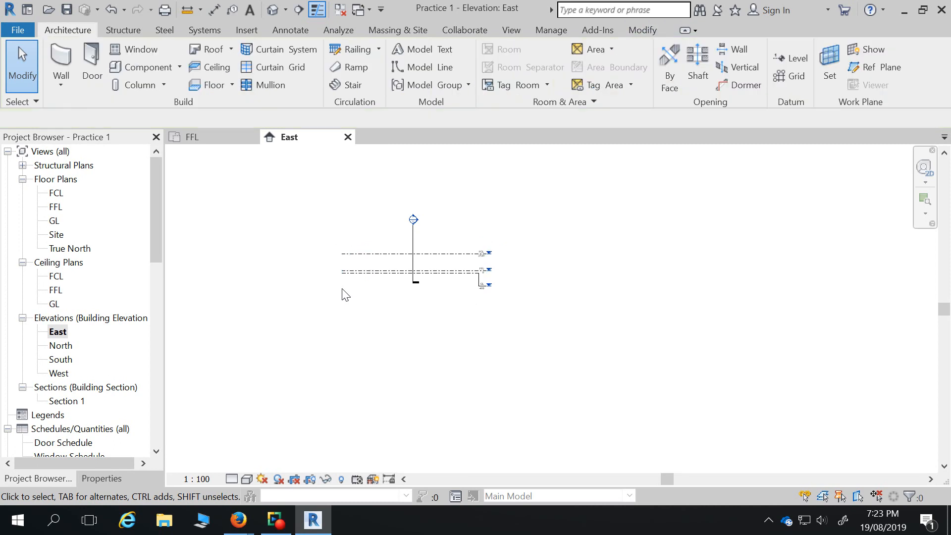
Open the FCL floor plan and select the north elevation marker to examine its view line.
scroll(344, 285, "up", 2)
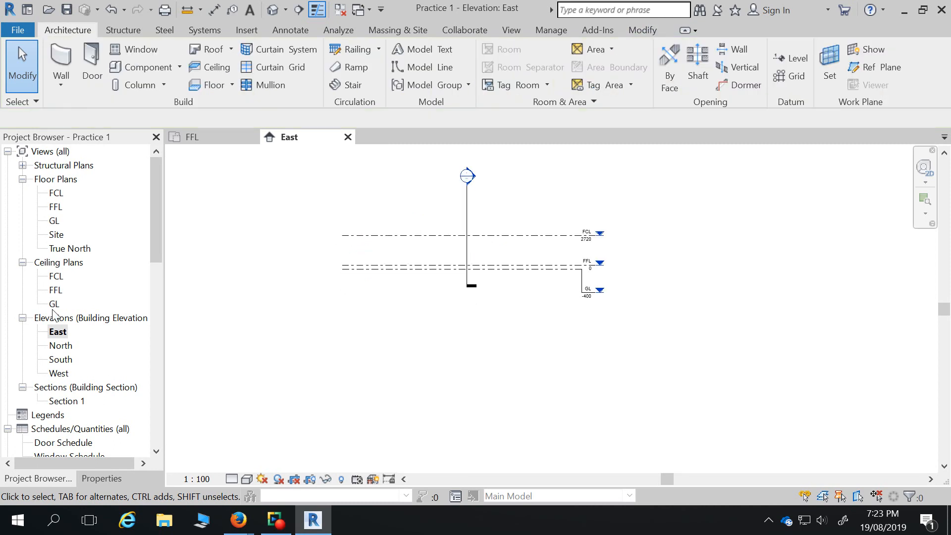
double_click(56, 195)
left_click(56, 206)
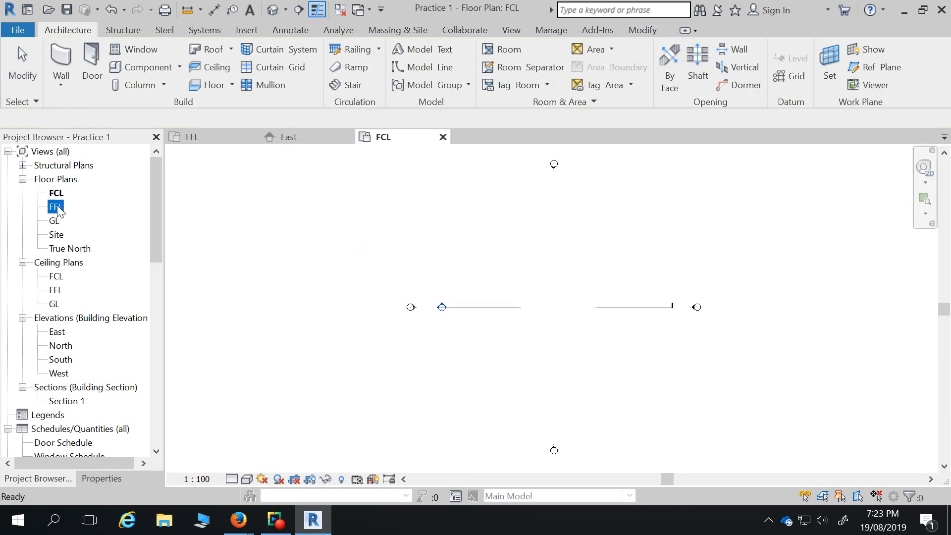
scroll(543, 303, "down", 1)
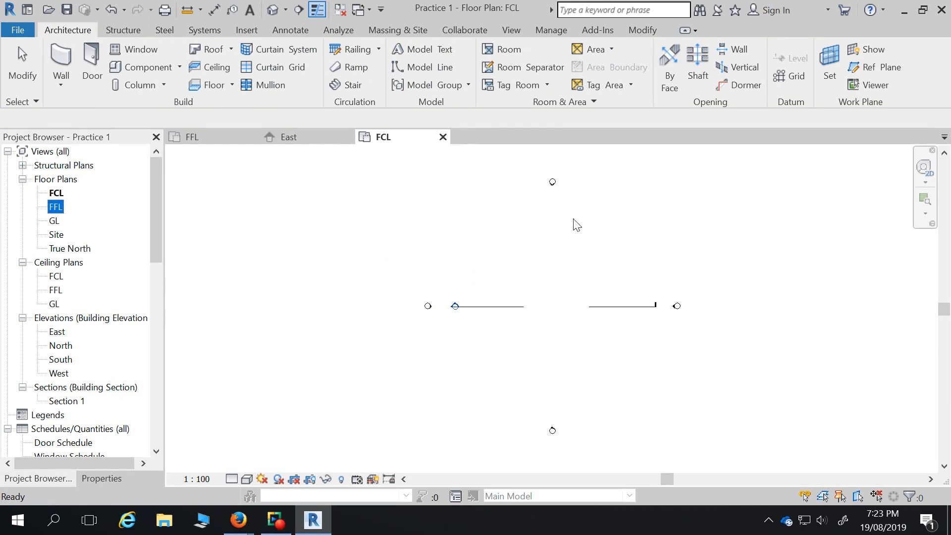
scroll(551, 183, "up", 2)
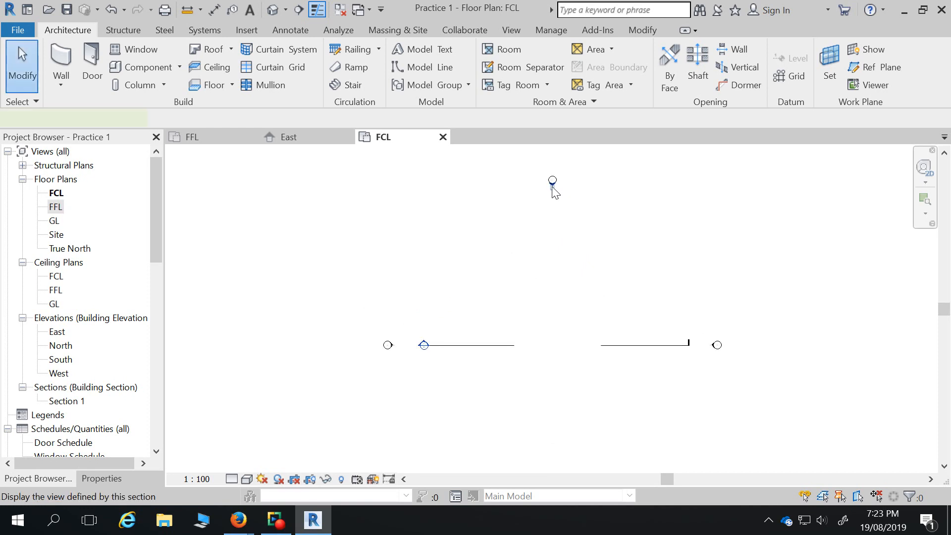
left_click(552, 182)
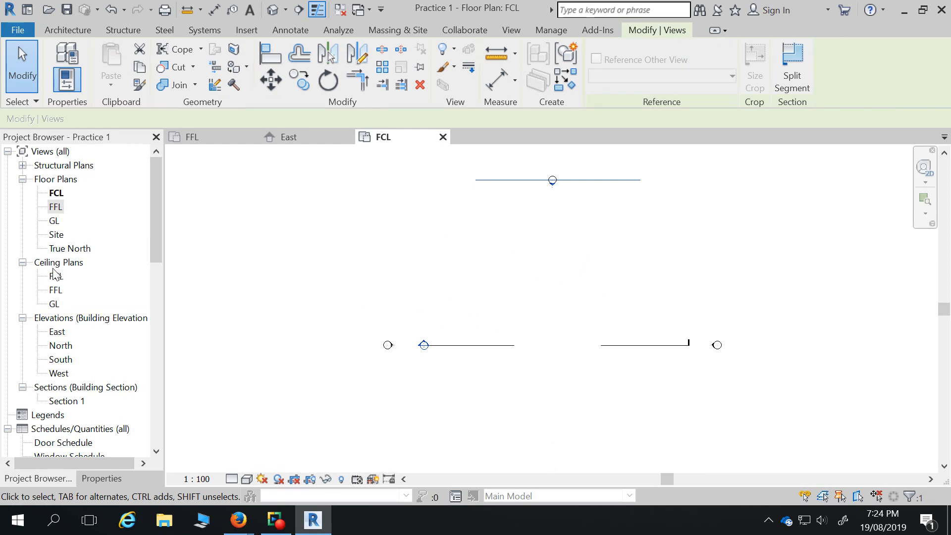
Compare the East elevation with the FCL and FFL floor plans, examining the elevation markers and section line.
double_click(57, 331)
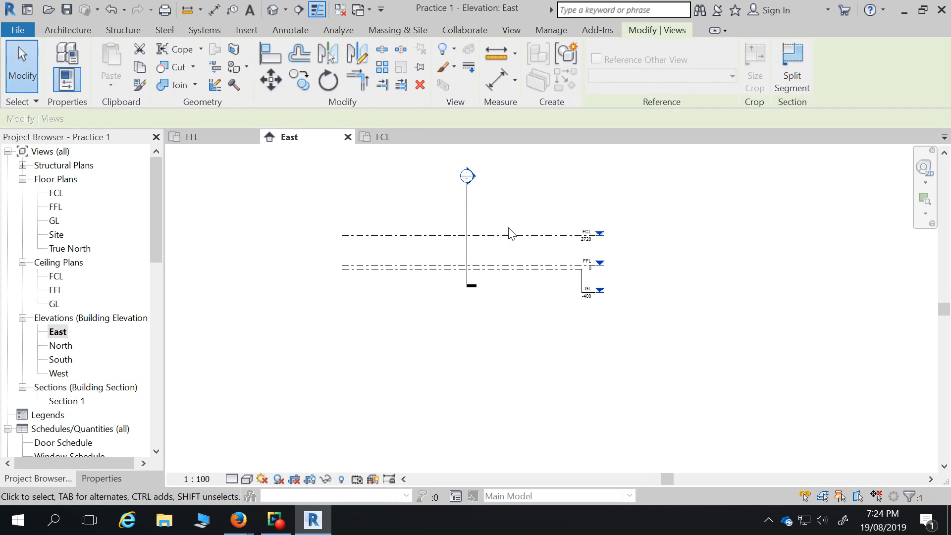
double_click(57, 194)
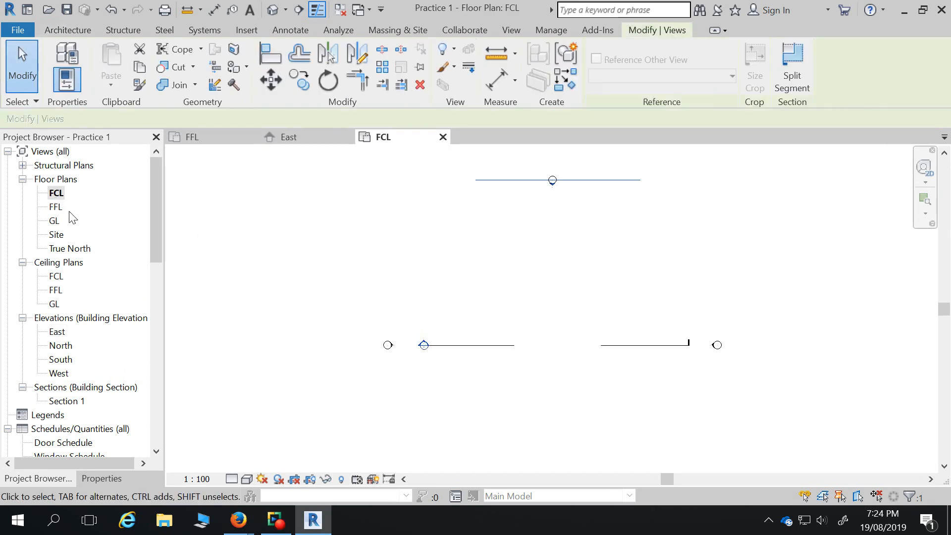
double_click(56, 207)
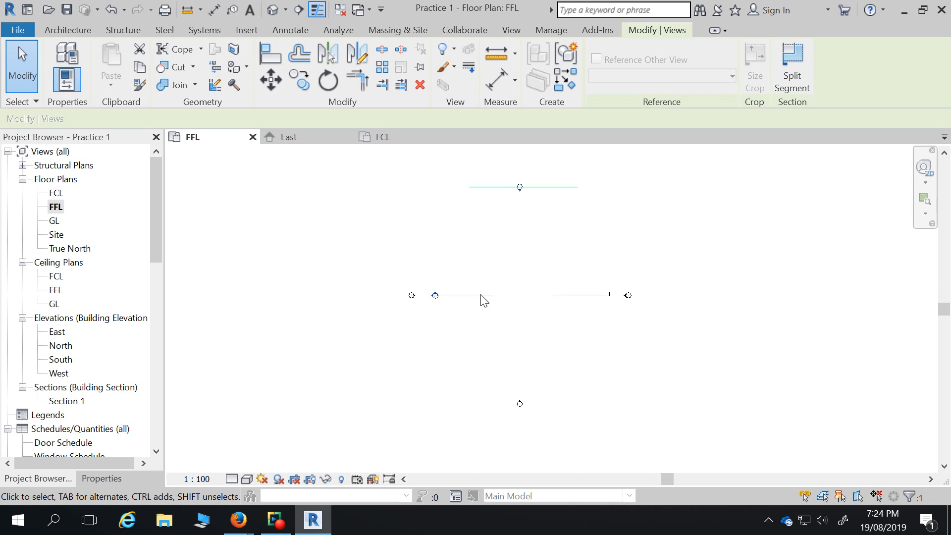
key("Escape")
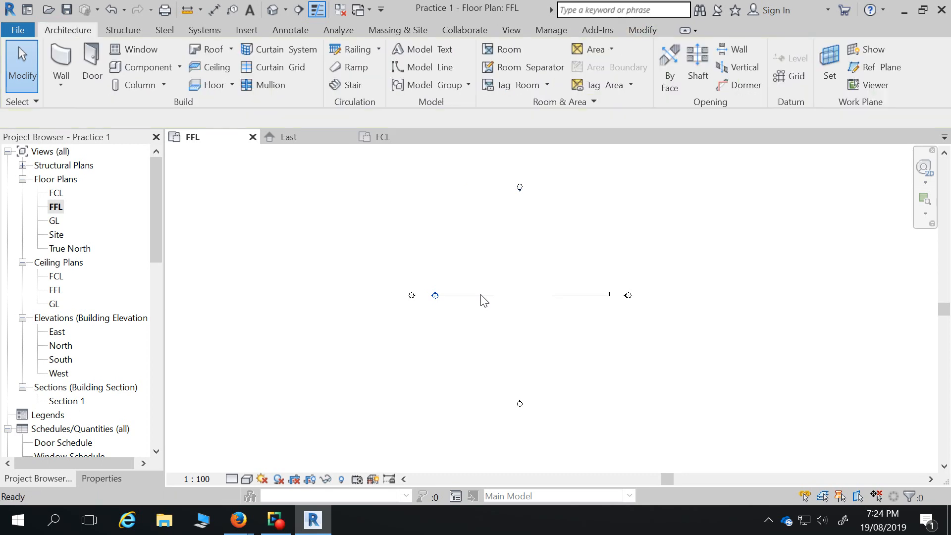
scroll(498, 233, "down", 2)
scroll(521, 287, "up", 5)
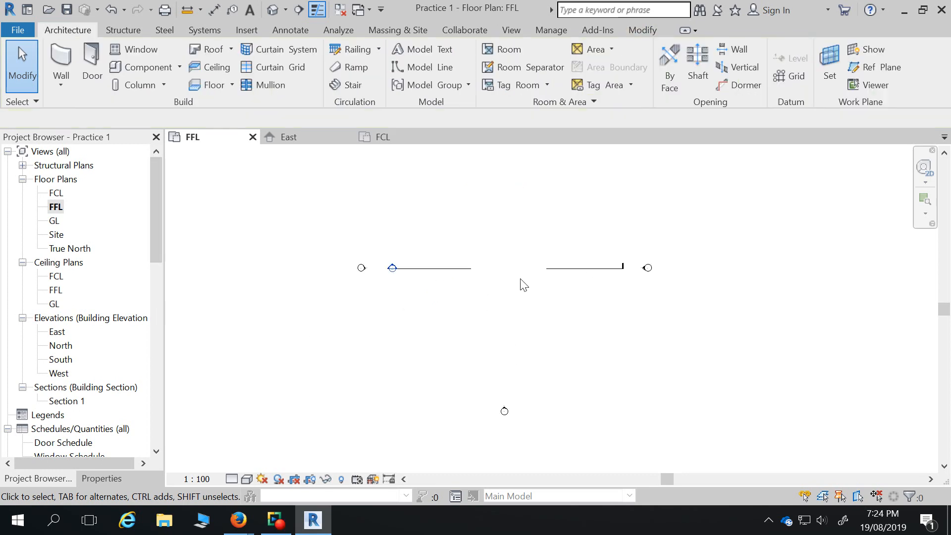
scroll(520, 281, "down", 2)
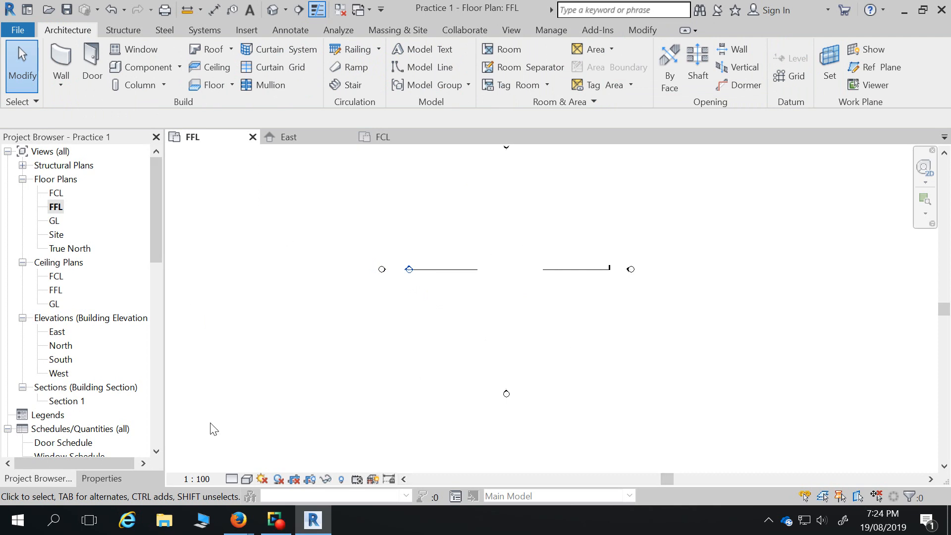
Return to the East elevation and collapse the Ceiling Plans group in the Project Browser.
double_click(57, 332)
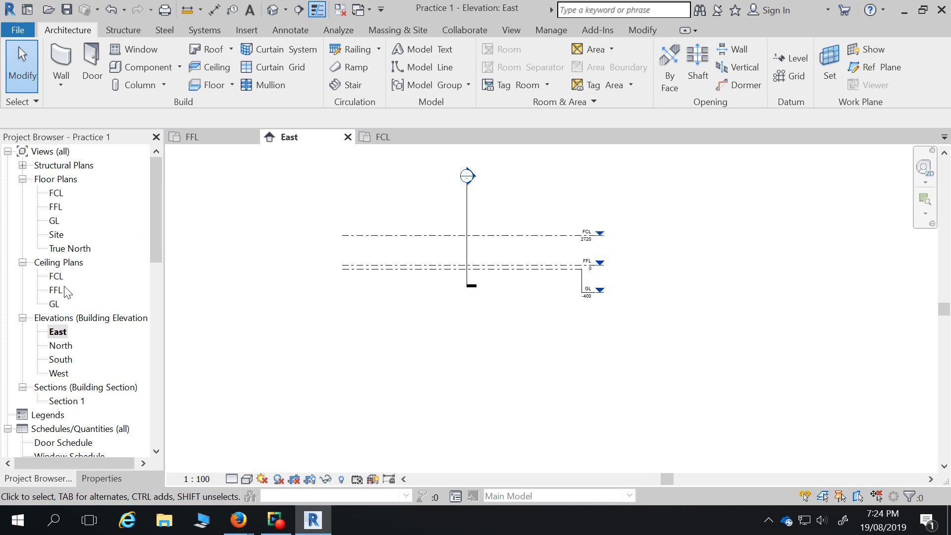
left_click(22, 262)
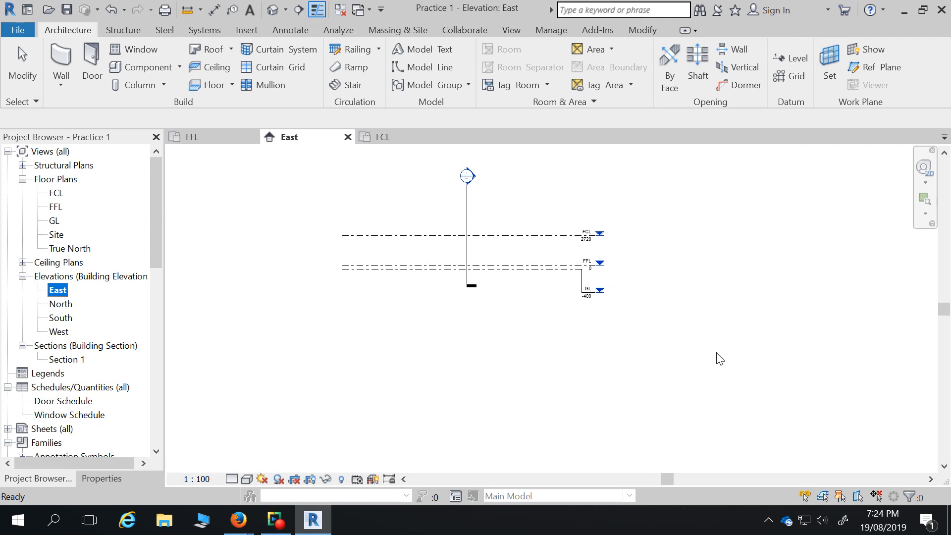
left_click(716, 353)
left_click(779, 329)
scroll(779, 329, "down", 2)
scroll(605, 254, "up", 3)
scroll(605, 259, "up", 1)
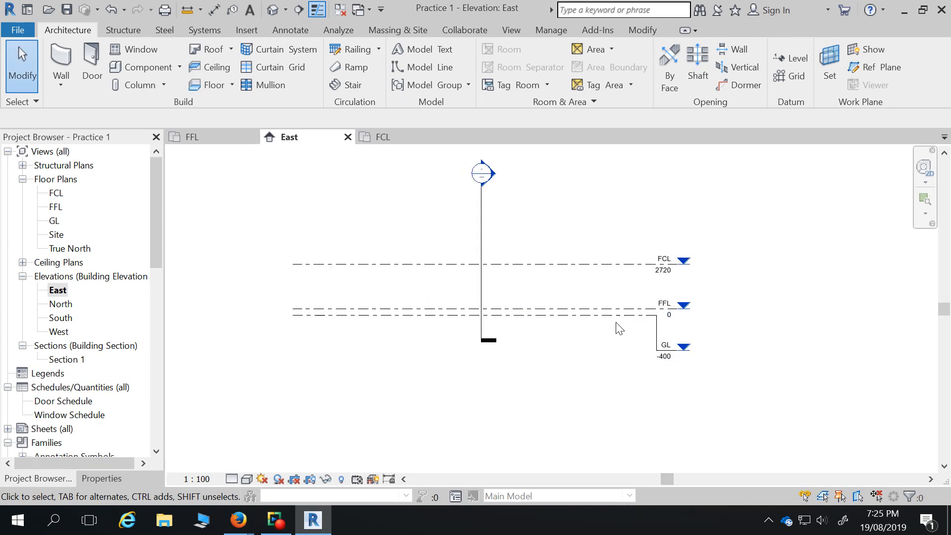
scroll(704, 313, "down", 1)
scroll(591, 347, "up", 1)
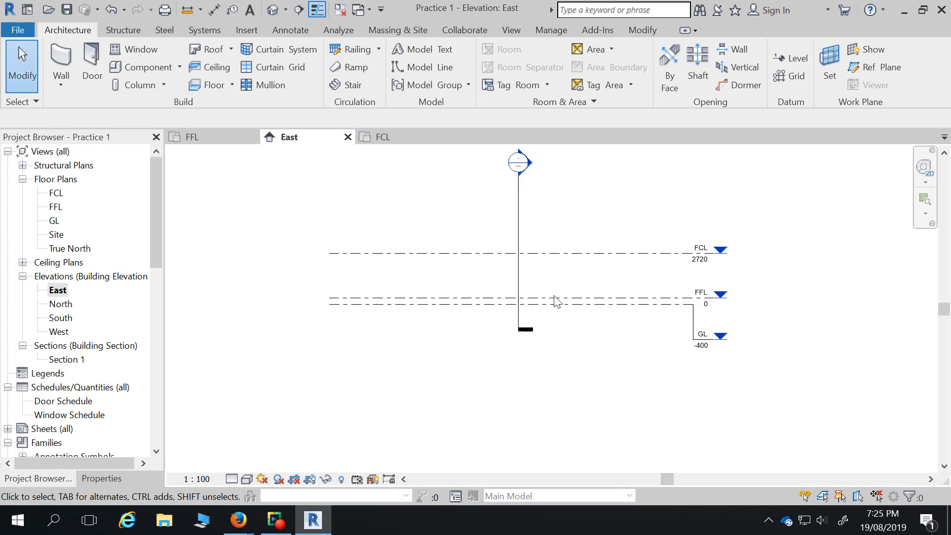
scroll(659, 340, "up", 1)
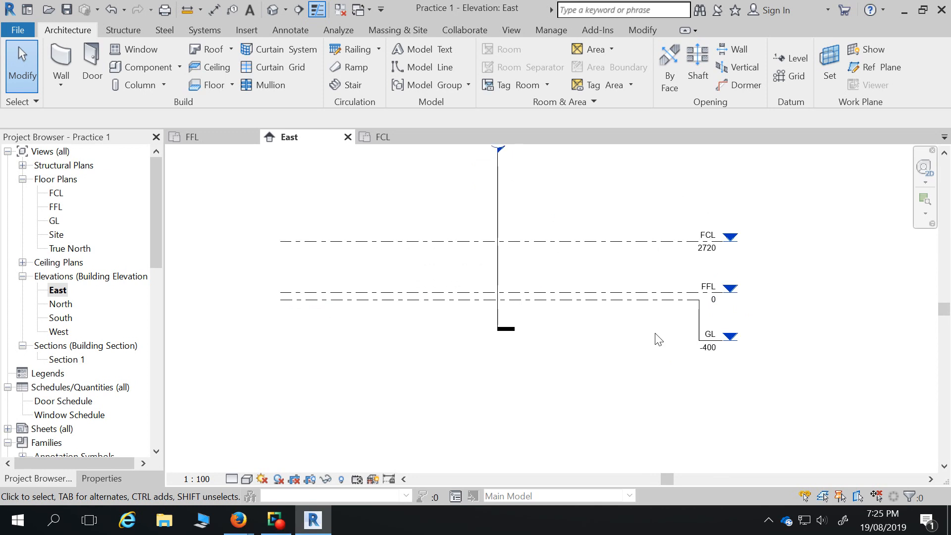
Open the North elevation and add an elbow to the GL level line near its head.
double_click(63, 307)
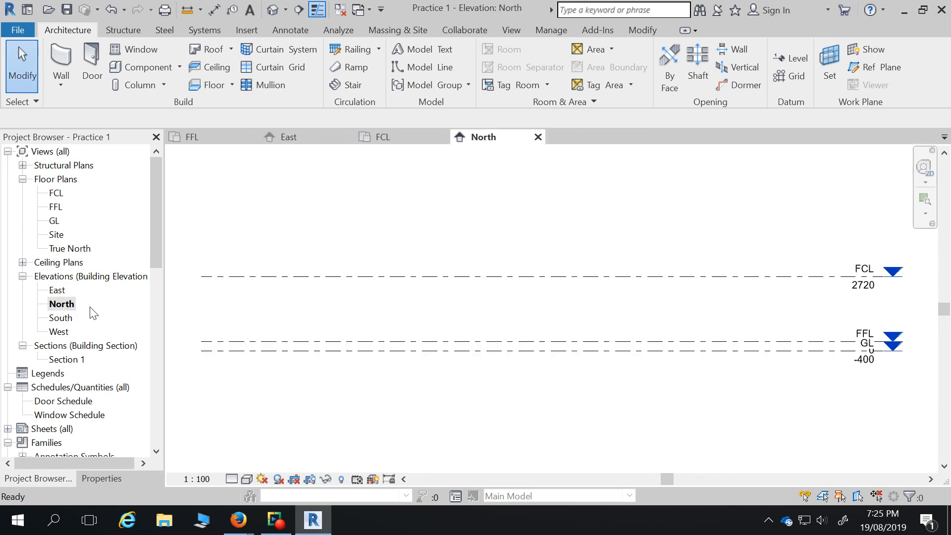
scroll(378, 225, "down", 2)
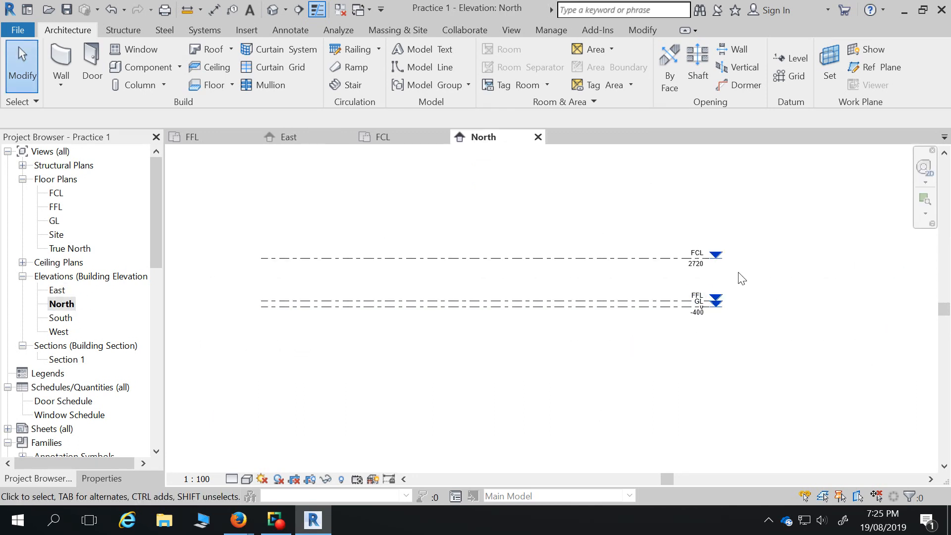
scroll(740, 279, "up", 2)
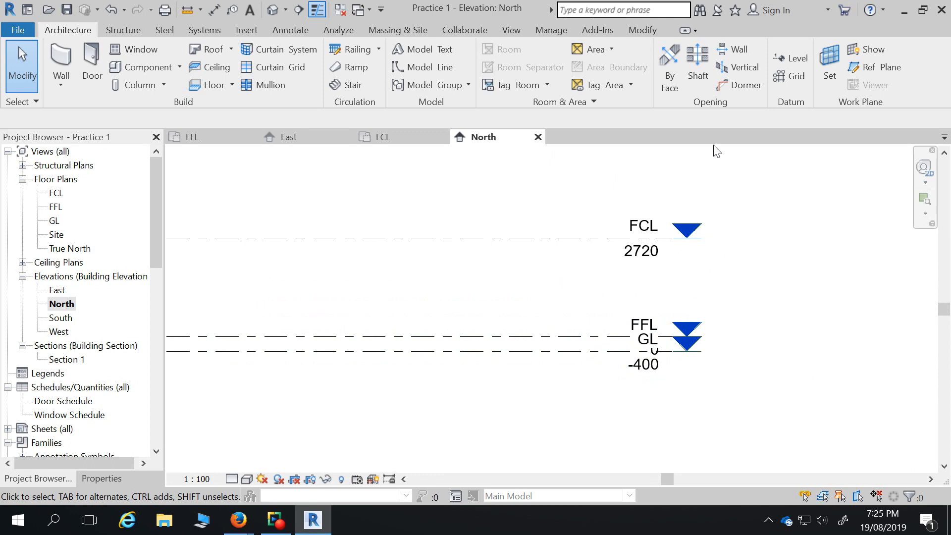
scroll(697, 210, "down", 1)
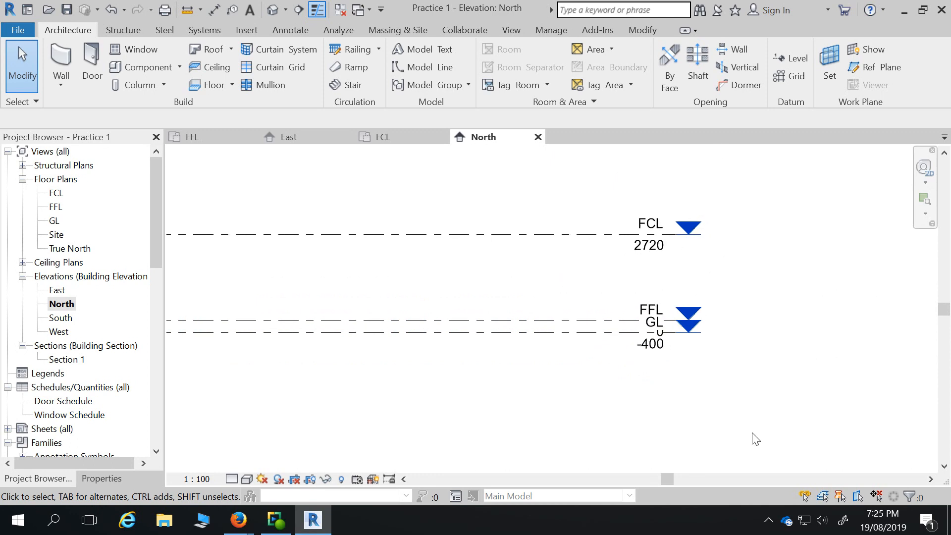
left_click(595, 333)
scroll(677, 347, "up", 3)
left_click(623, 309)
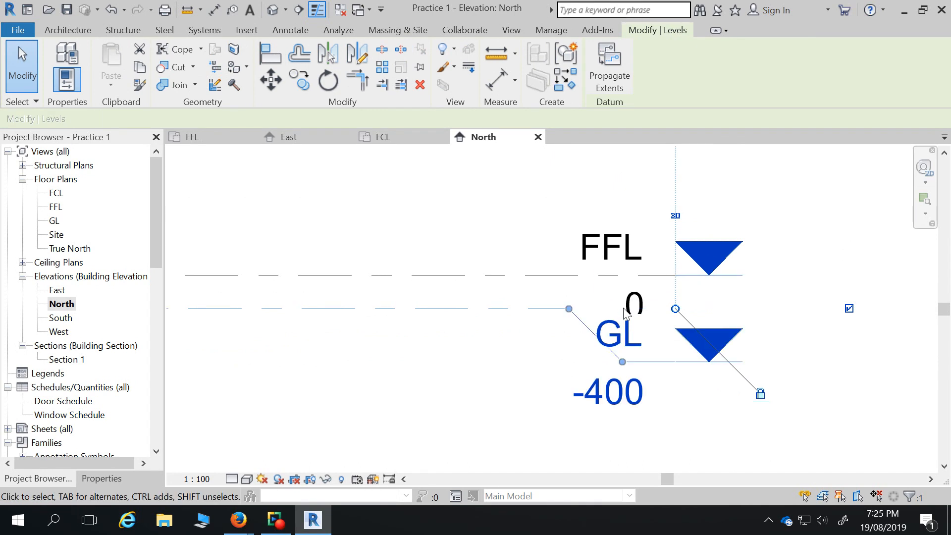
Lower the GL elbow's head-side grip and align it beneath the other grip, forming a vertical jog clear of FFL.
scroll(741, 310, "down", 2)
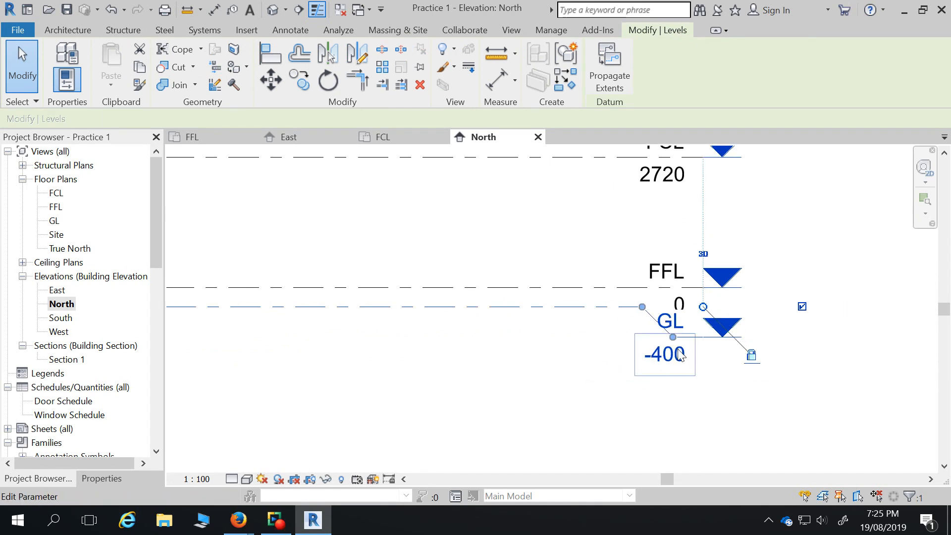
left_click_drag(673, 339, 602, 389)
scroll(810, 309, "down", 2)
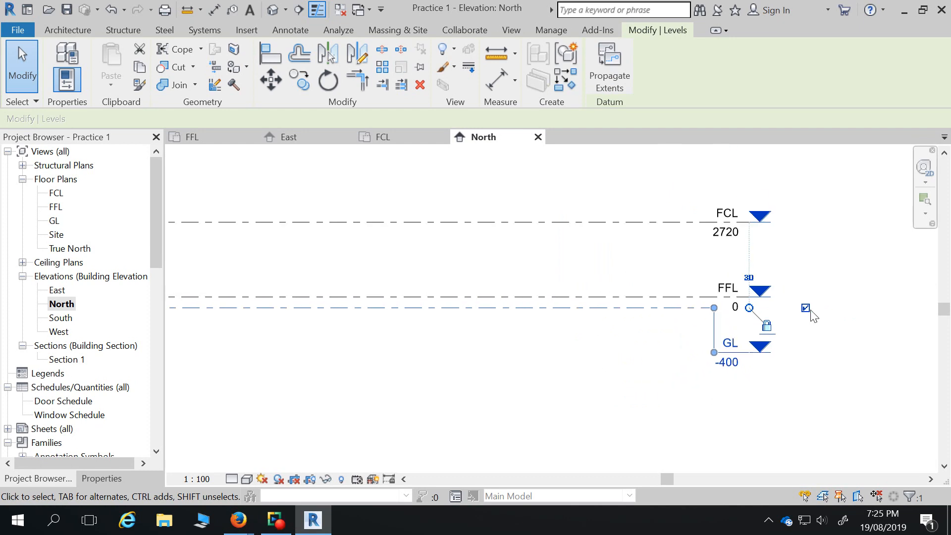
scroll(842, 361, "down", 2)
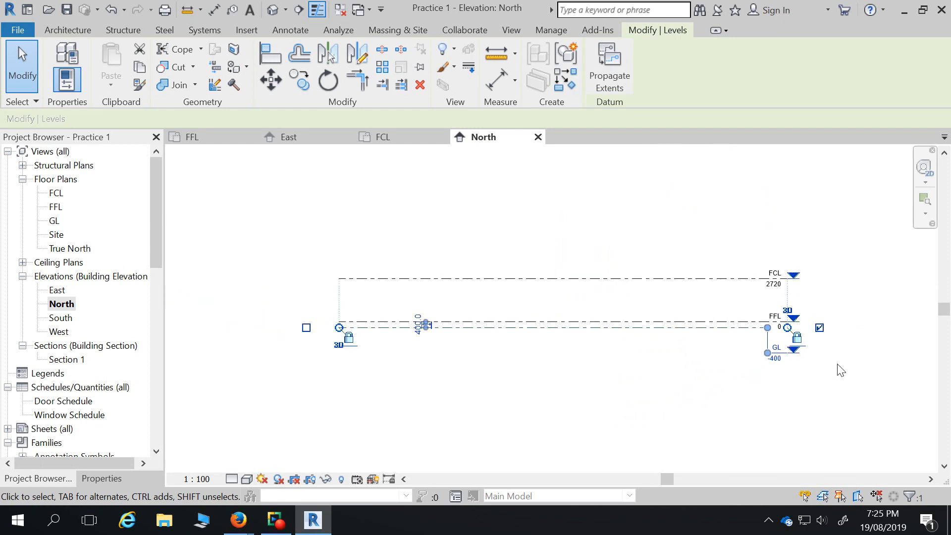
Propagate the GL level's extents from the North elevation to the South elevation only.
left_click(738, 392)
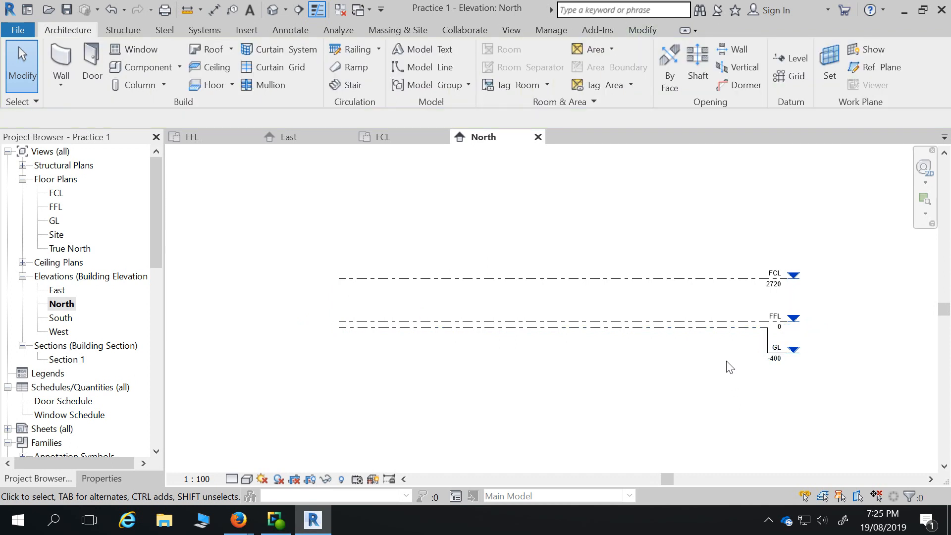
left_click(721, 334)
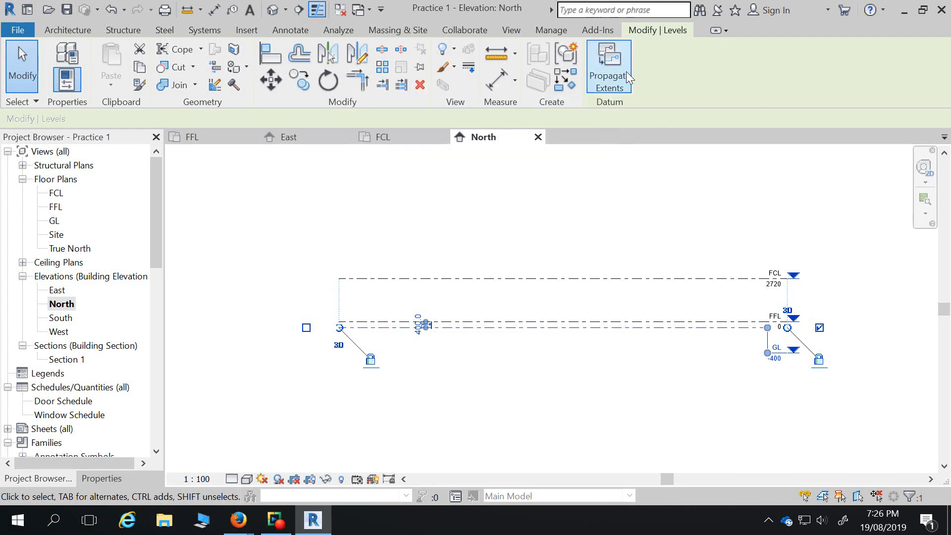
left_click(611, 73)
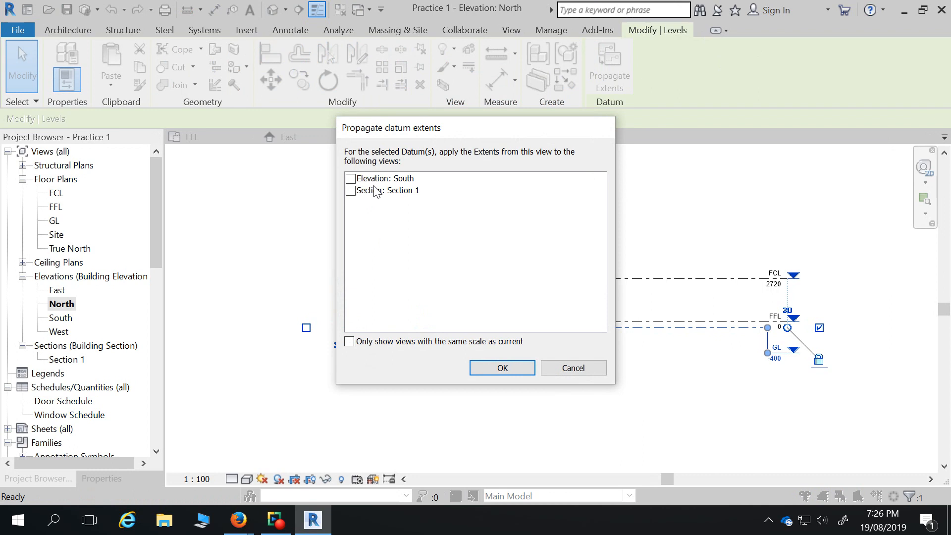
left_click(351, 179)
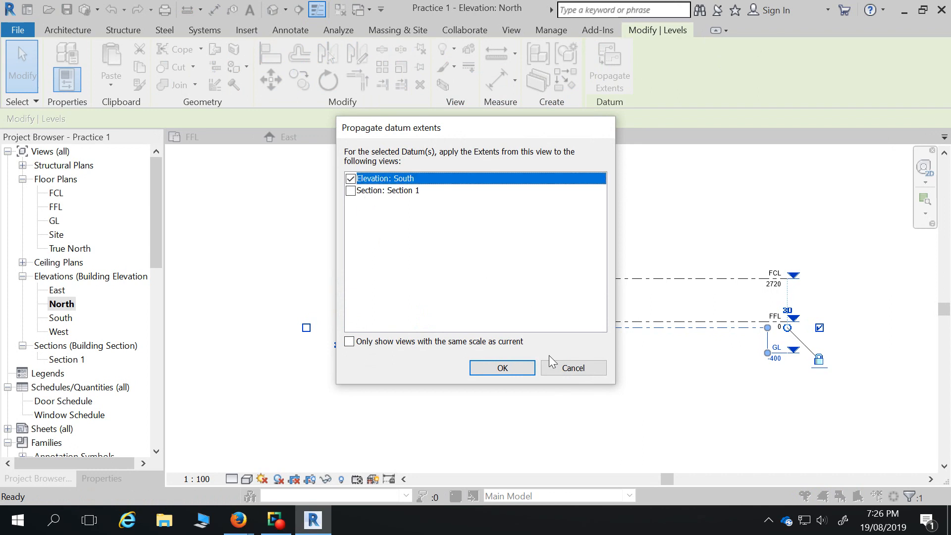
left_click(503, 368)
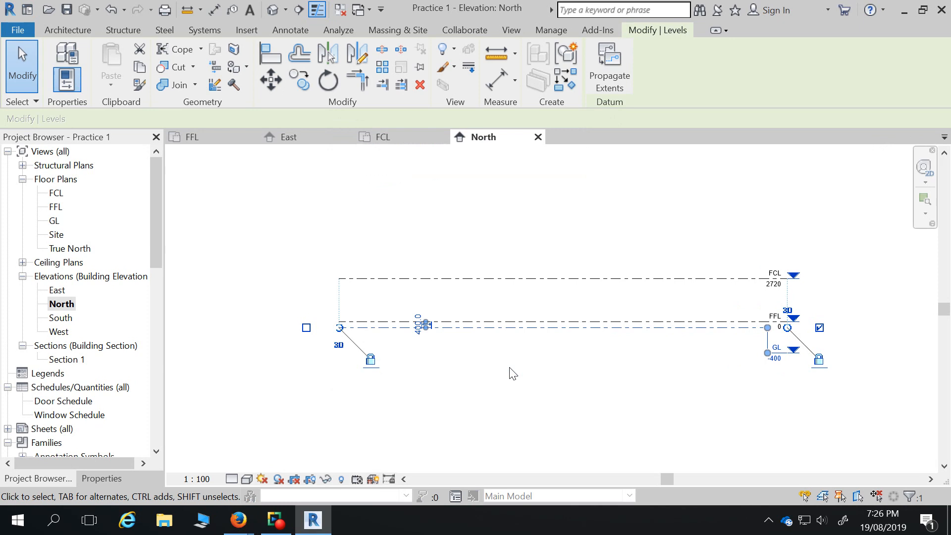
Open the East elevation and propagate the GL level's extents to the West elevation.
double_click(57, 290)
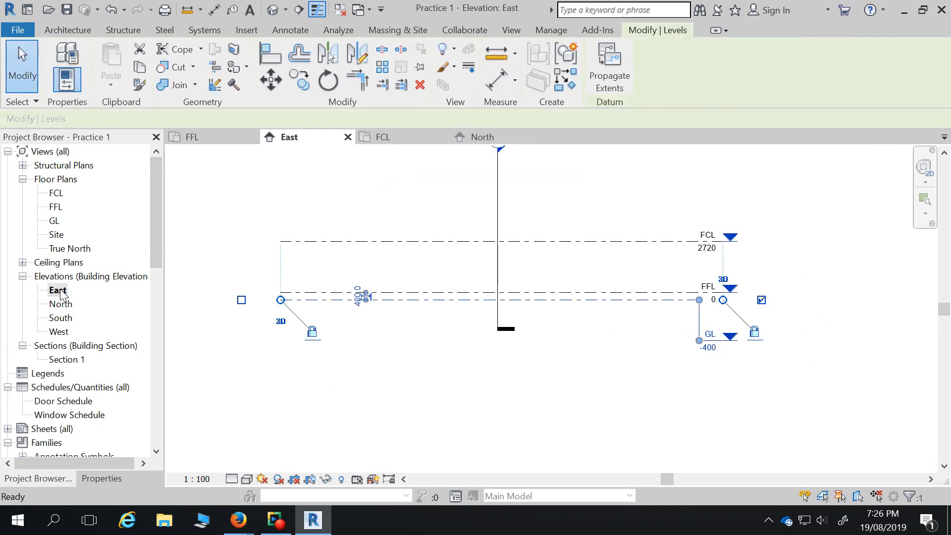
left_click(621, 319)
left_click(624, 307)
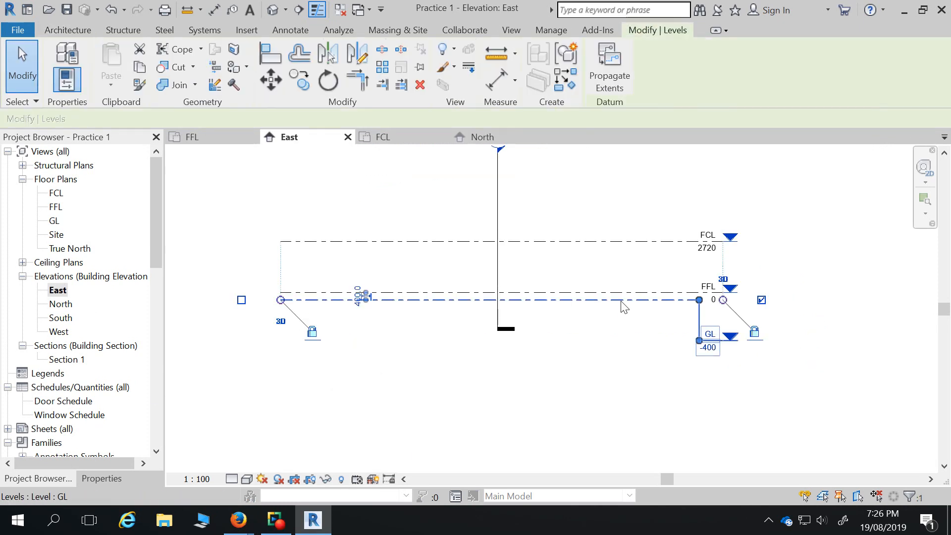
left_click(612, 62)
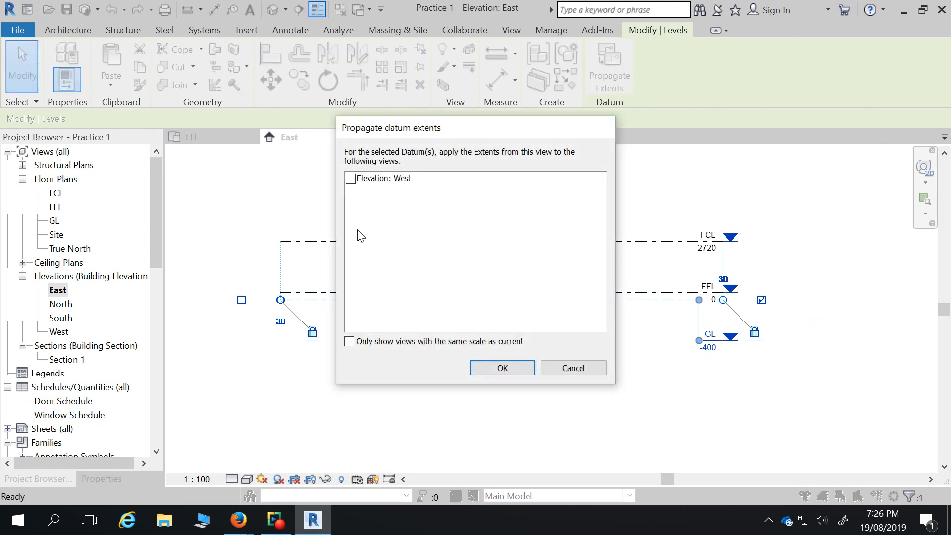
left_click(351, 179)
left_click(516, 369)
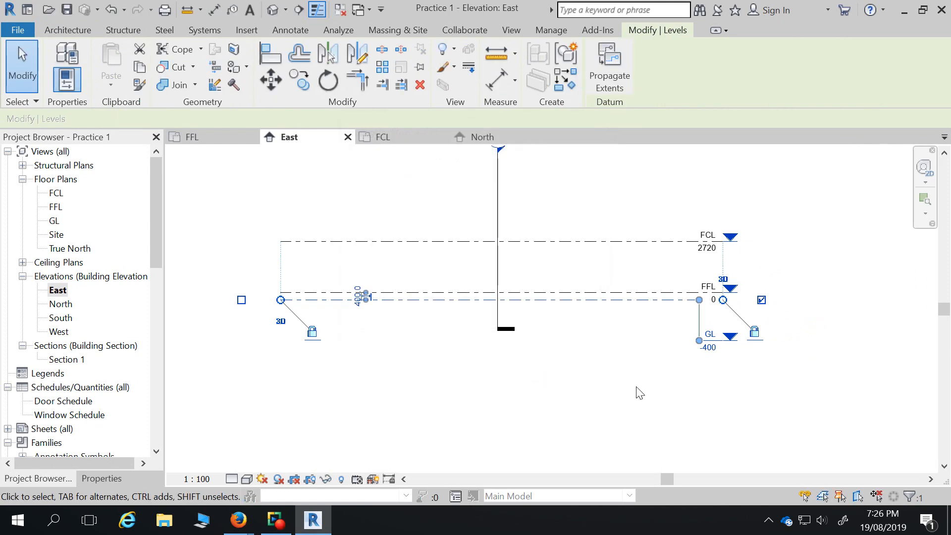
left_click(639, 393)
Check the GL level's elbow and level heads in the South, West and East elevations.
double_click(59, 318)
double_click(60, 332)
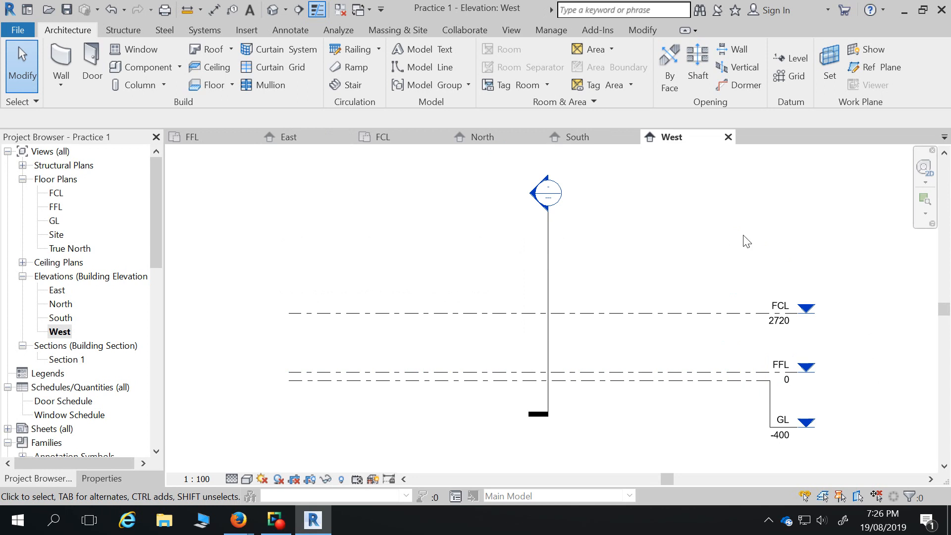
scroll(481, 259, "down", 2)
middle_click_drag(578, 320, 584, 336)
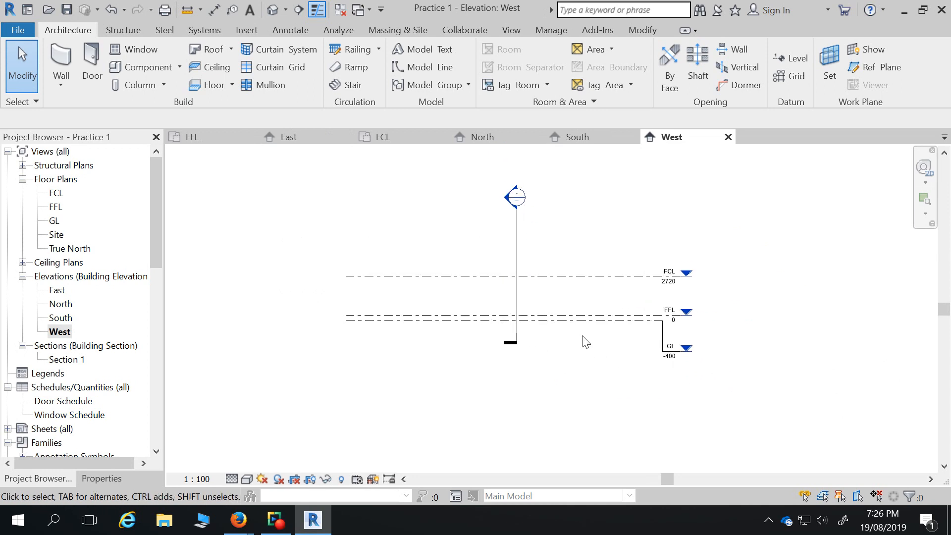
double_click(58, 290)
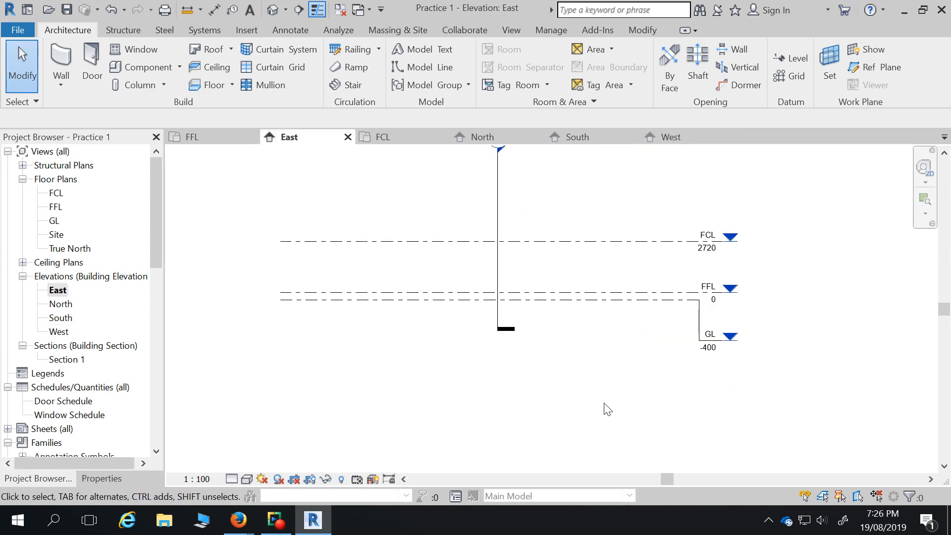
scroll(607, 409, "down", 1)
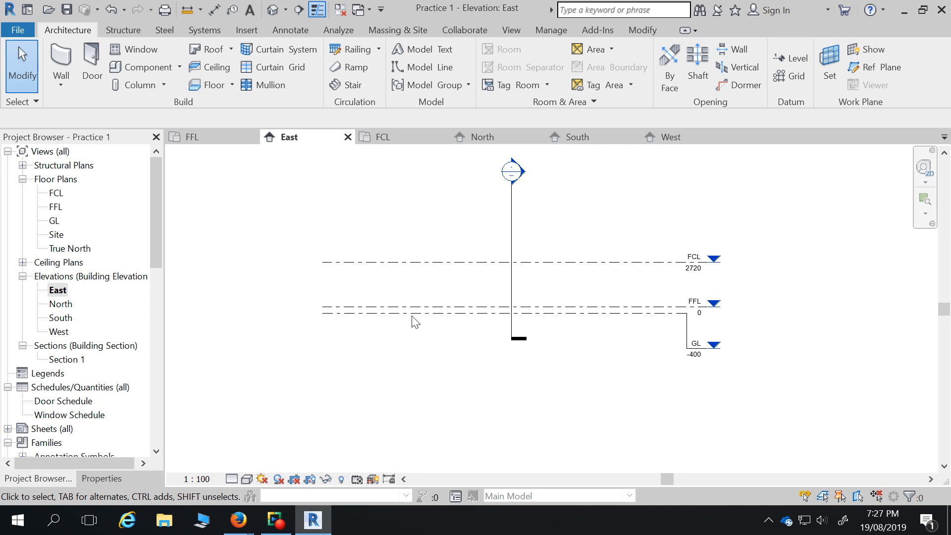
Open the FFL floor plan and start a wall of type Brick veneer - 250 timber.
double_click(56, 207)
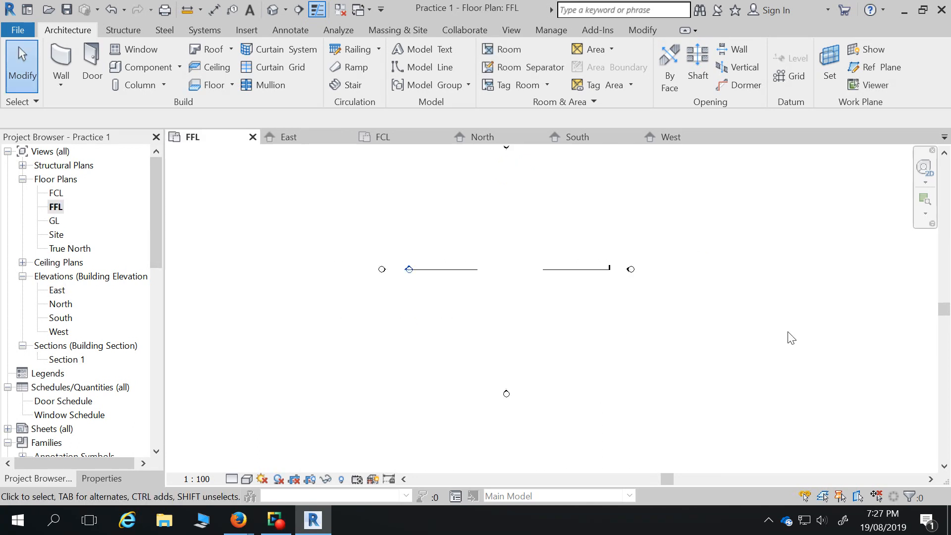
scroll(497, 272, "up", 1)
middle_click_drag(497, 270, 533, 329)
scroll(533, 329, "down", 1)
middle_click_drag(553, 363, 543, 317)
scroll(548, 270, "up", 1)
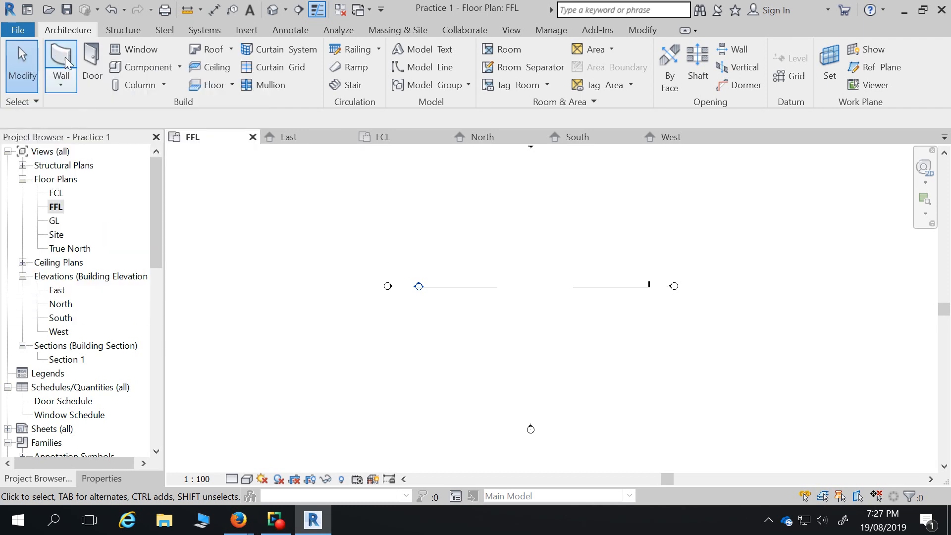
left_click(64, 57)
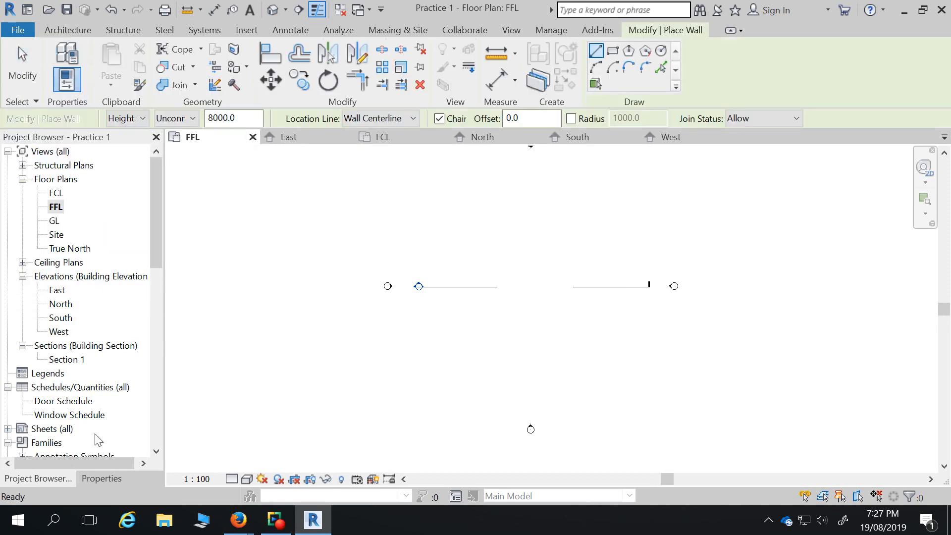
left_click(101, 479)
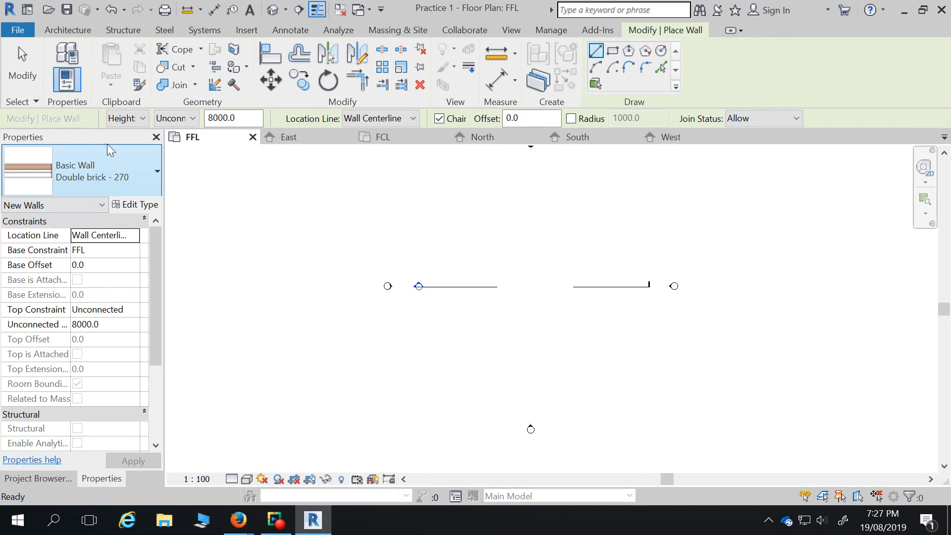
left_click(127, 164)
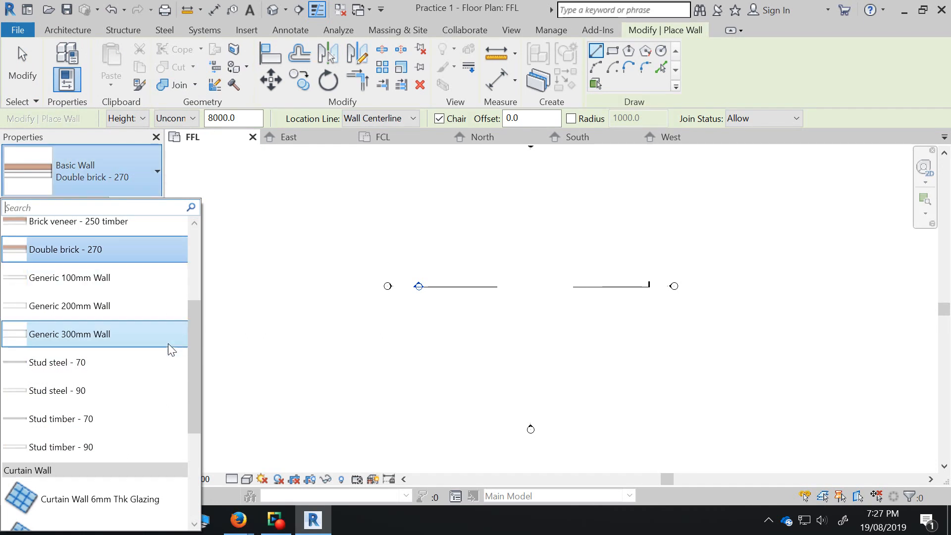
left_click_drag(197, 317, 195, 281)
left_click(93, 306)
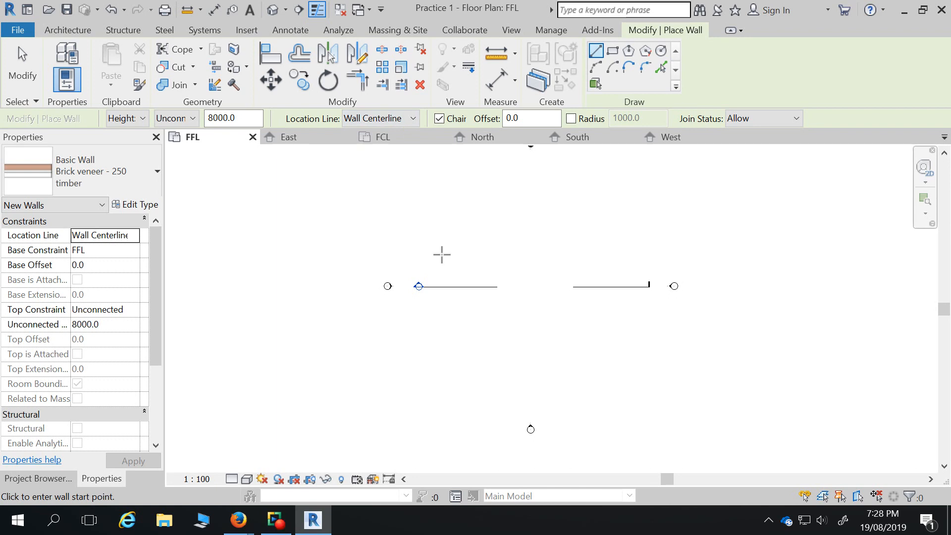
Set the new wall's location line to Core Face: Exterior and its height up to level FCL.
left_click(416, 119)
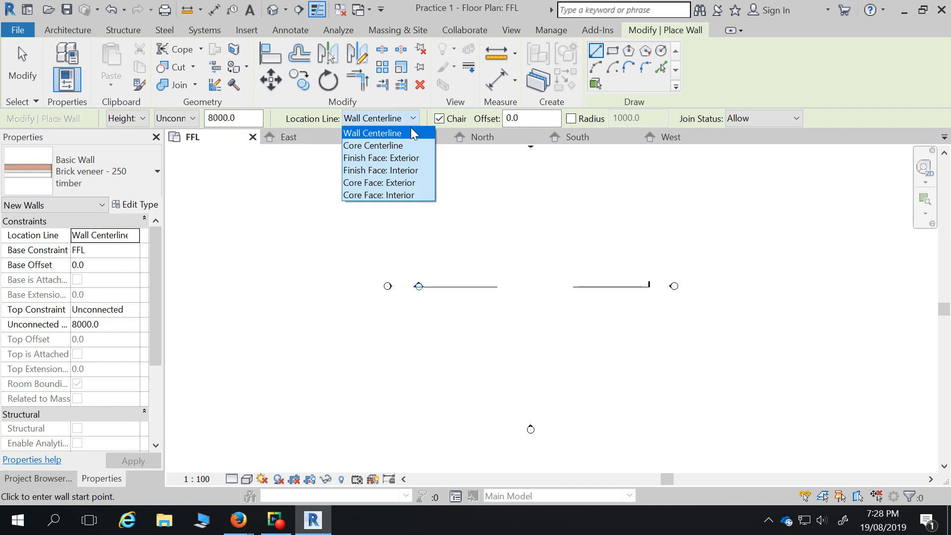
left_click(405, 182)
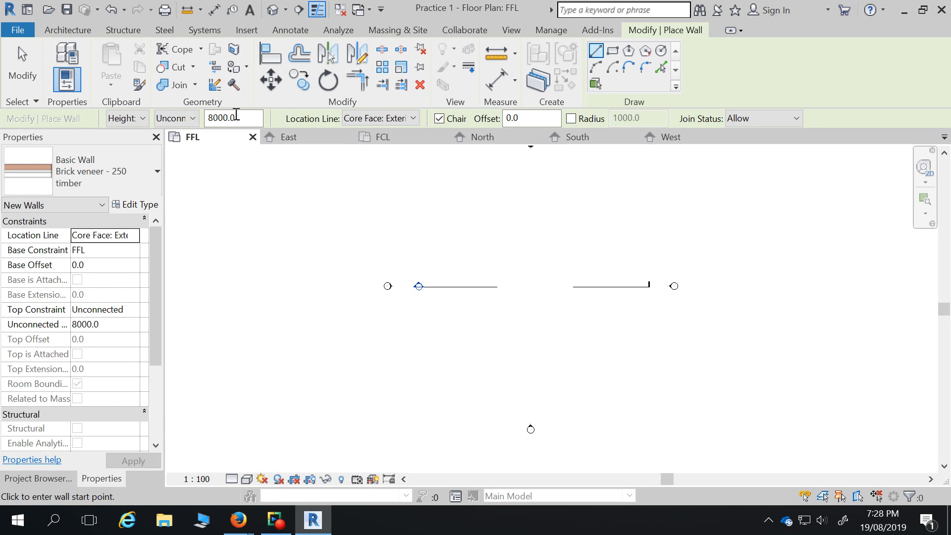
left_click(192, 119)
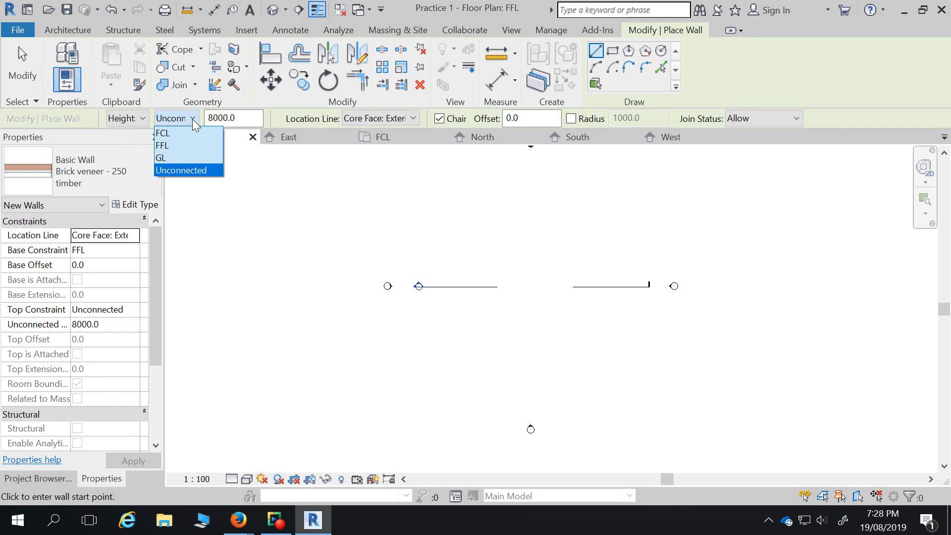
left_click(169, 134)
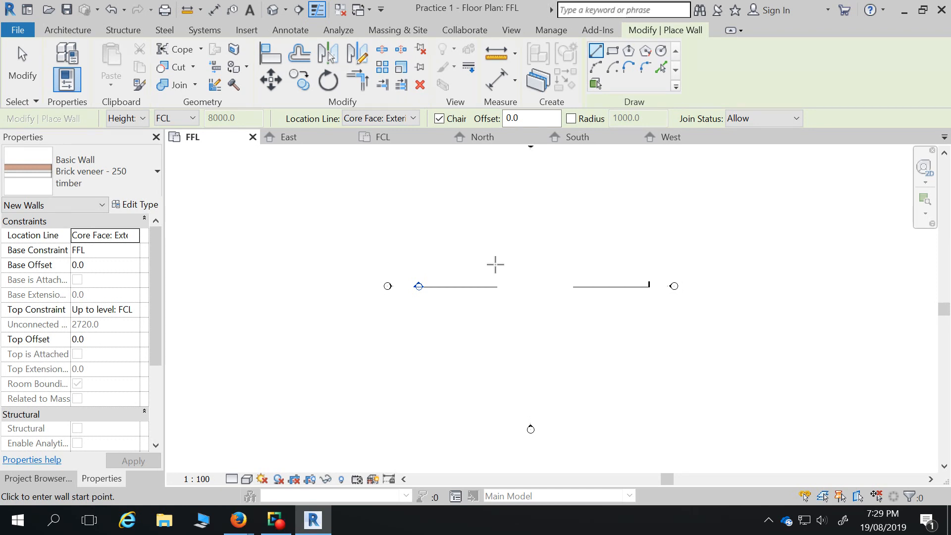
Draw a closed rectangle of four walls, about 16600 by 11000 mm, between the elevation markers.
scroll(503, 263, "up", 3)
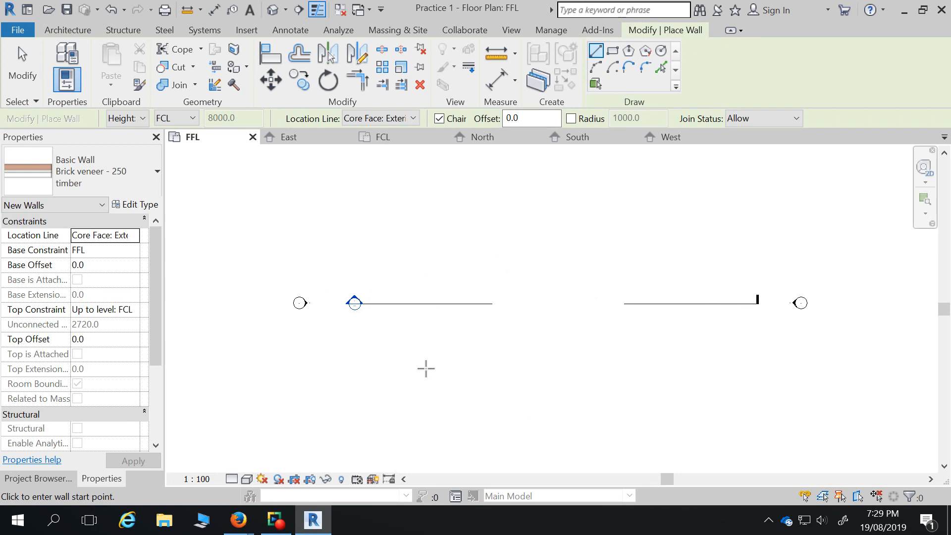
left_click(485, 244)
left_click(649, 245)
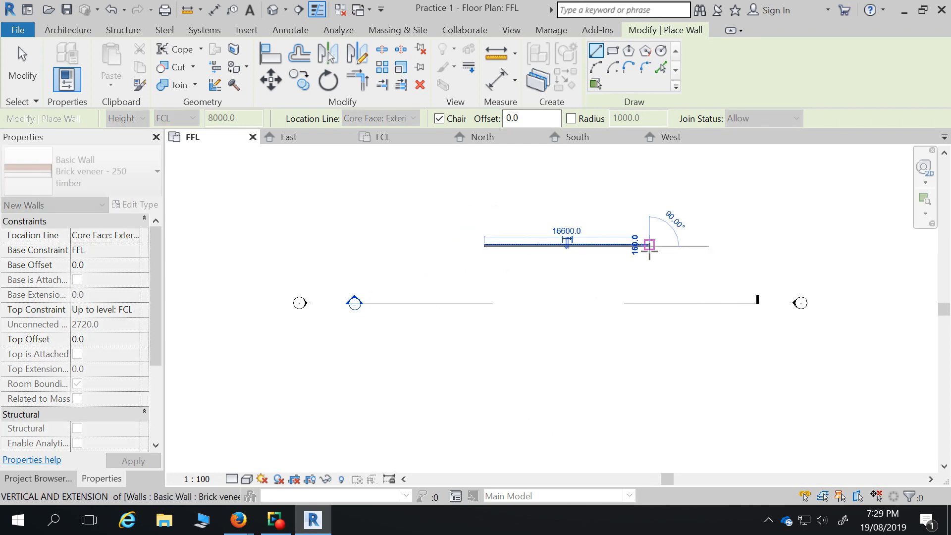
left_click(650, 357)
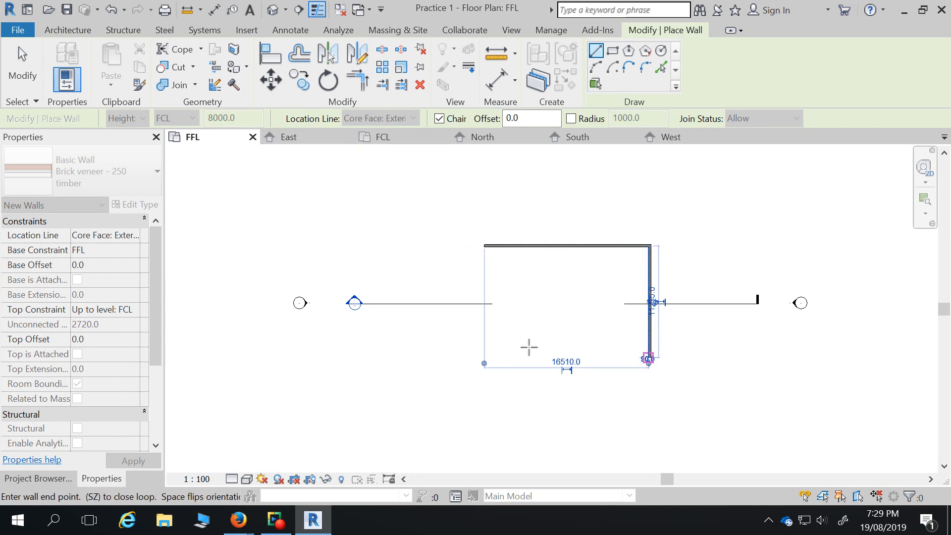
left_click(485, 354)
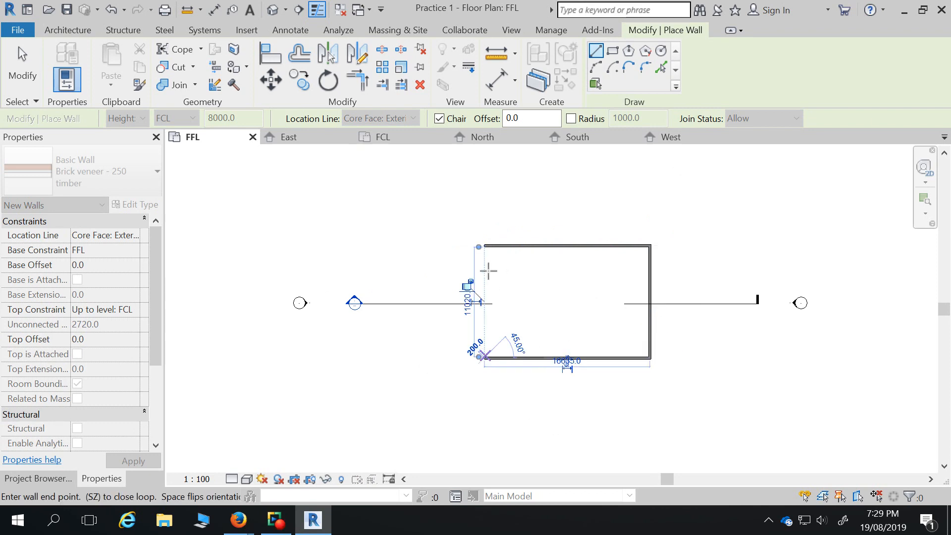
left_click(484, 246)
key("Escape")
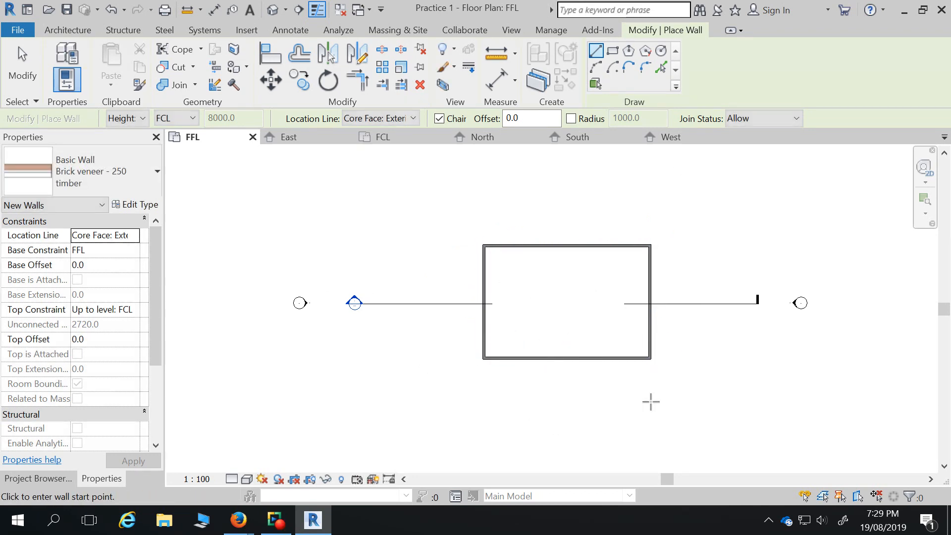
key("Escape")
Set the FFL floor plan's detail level to Medium and zoom in on a wall corner.
left_click(232, 480)
left_click(252, 449)
scroll(508, 270, "up", 5)
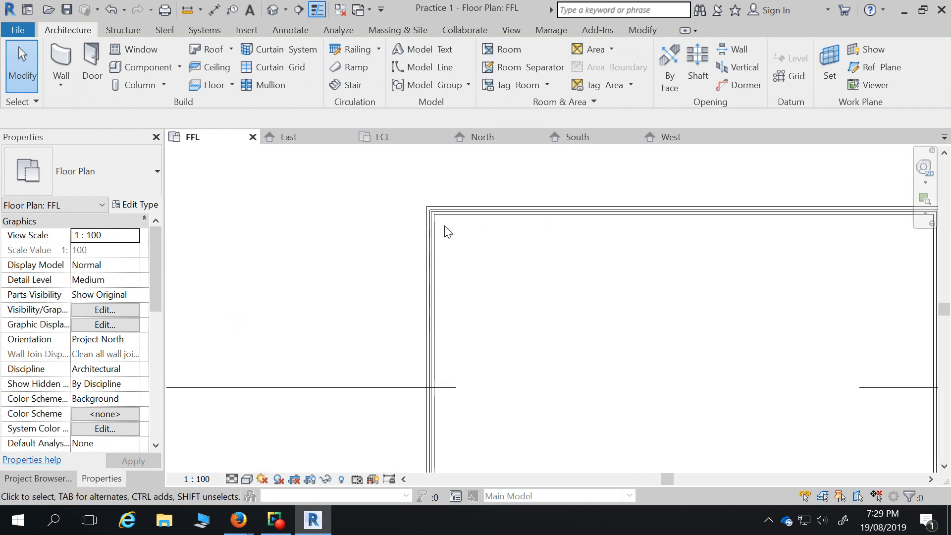
Turn Thin Lines off and back on to compare the line weights of the walls.
key("t")
key("l")
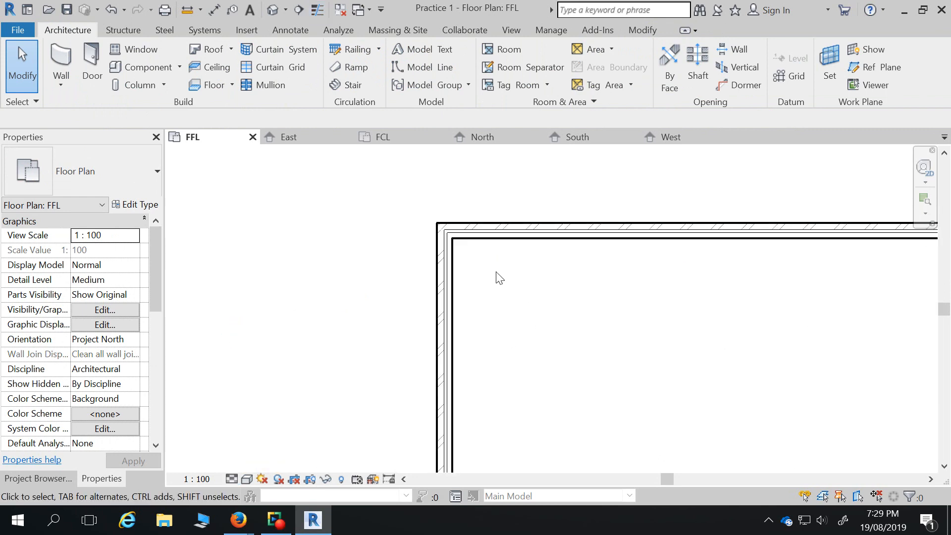
key("t")
key("l")
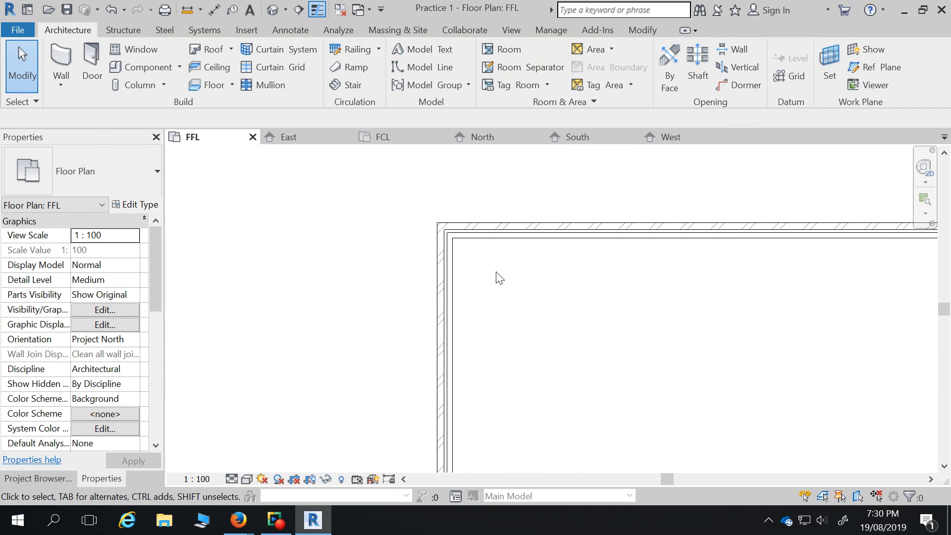
scroll(495, 213, "down", 5)
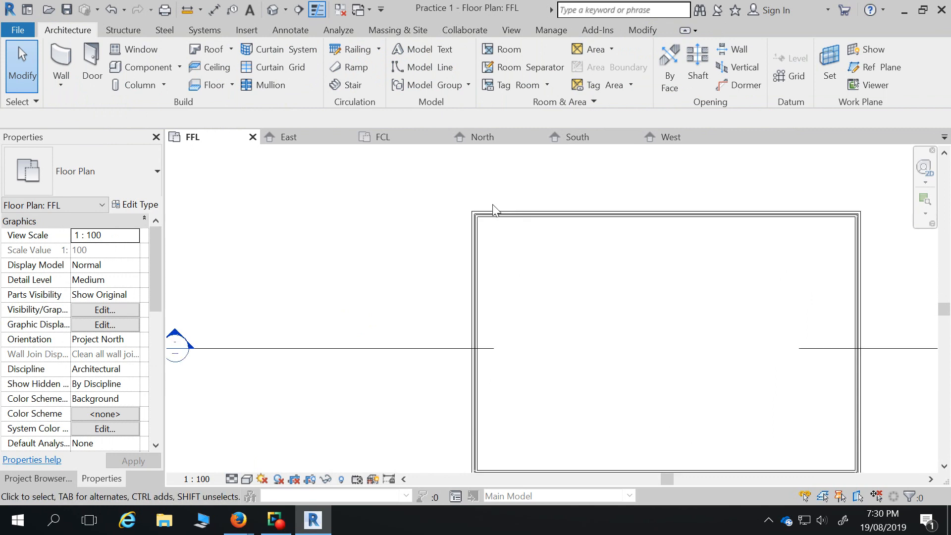
Open the default 3D view, orbit to examine the walls against the levels, and select level GL.
left_click(274, 10)
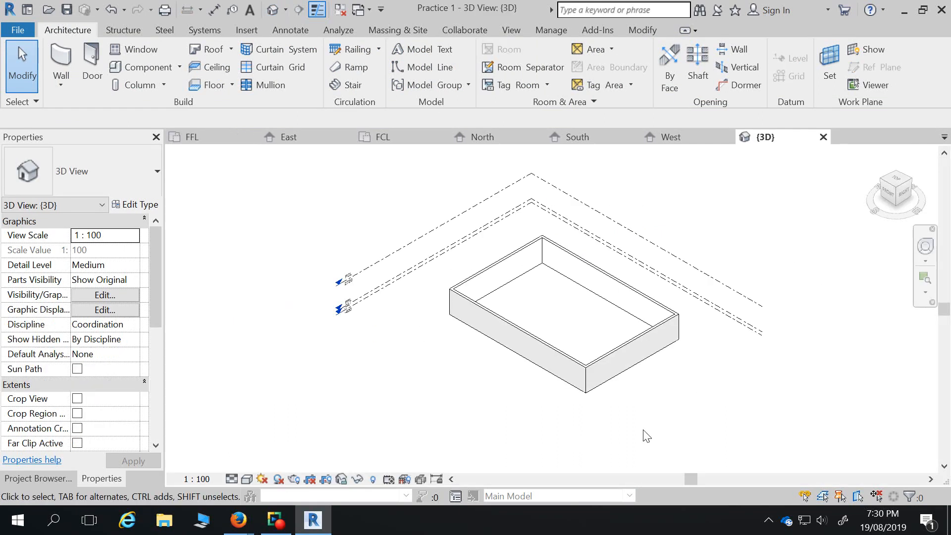
middle_click_drag(551, 410, 526, 329, "shift")
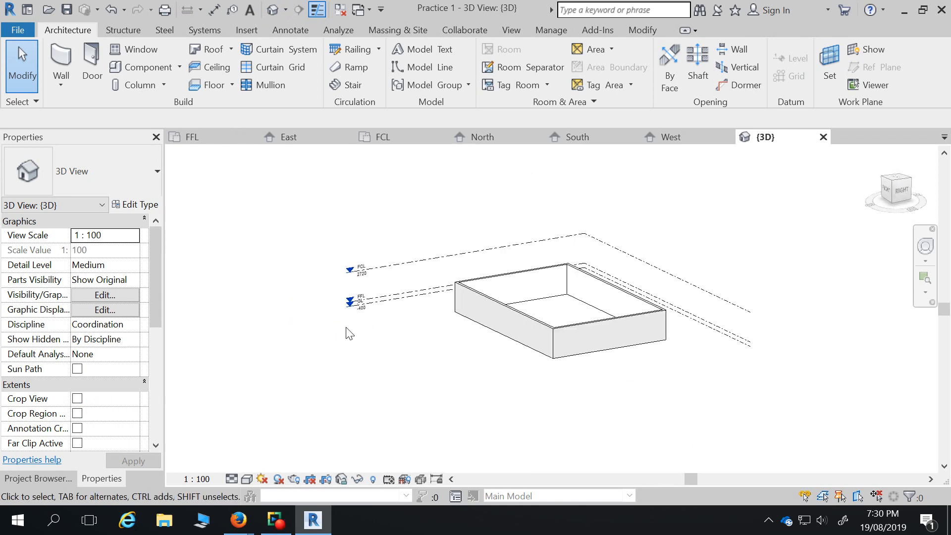
scroll(345, 319, "up", 5)
left_click(450, 280)
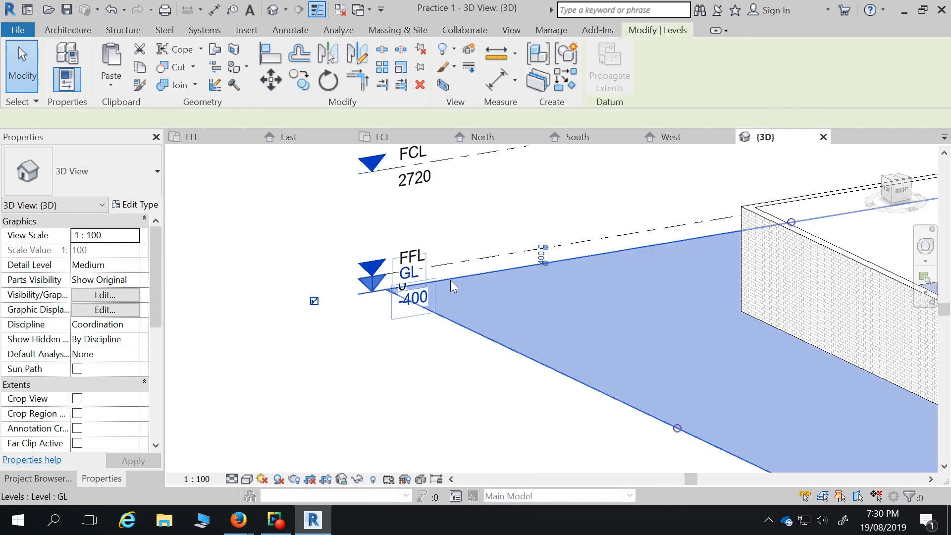
Select levels GL and FFL in turn and orbit the 3D view to examine their planes against the walls.
scroll(422, 310, "up", 2)
scroll(407, 310, "down", 6)
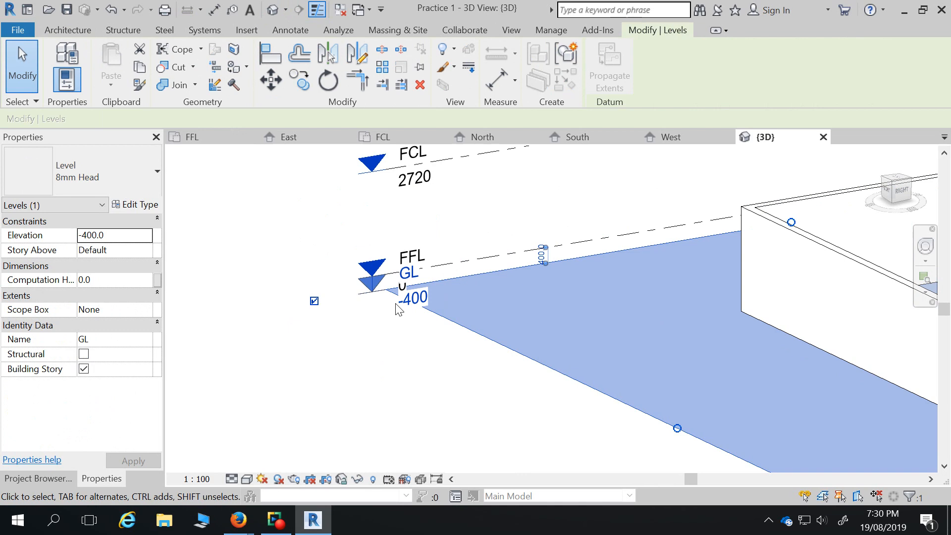
scroll(401, 311, "down", 3)
left_click(637, 425)
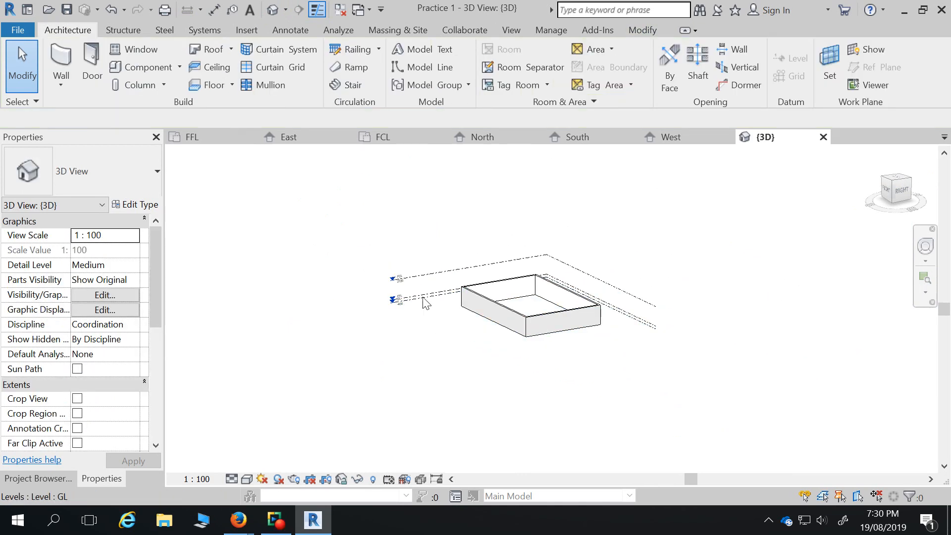
scroll(433, 317, "up", 4)
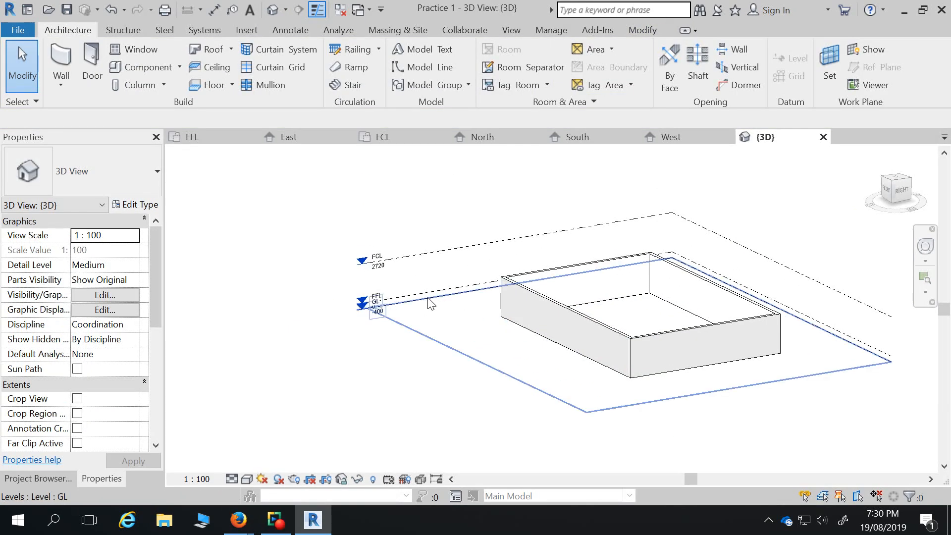
left_click(429, 301)
left_click(442, 289)
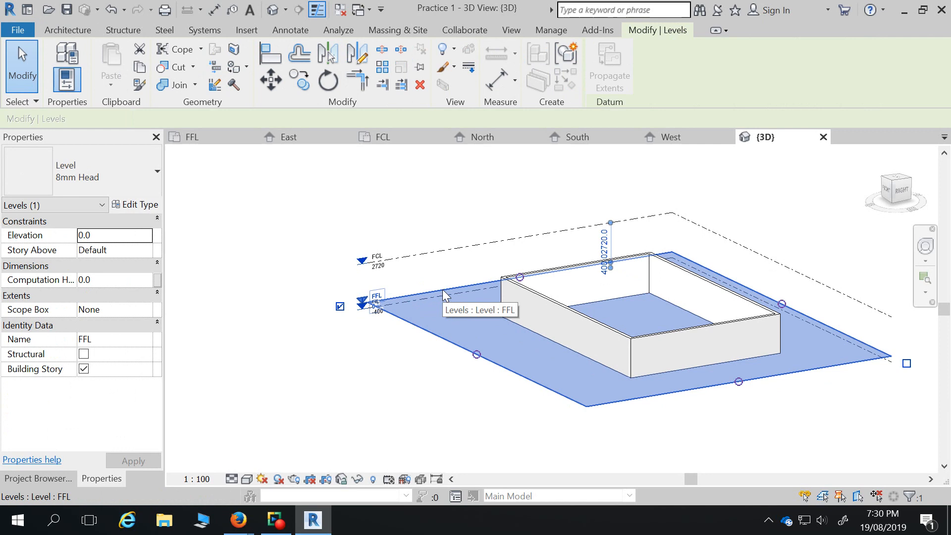
middle_click_drag(679, 452, 613, 447, "shift")
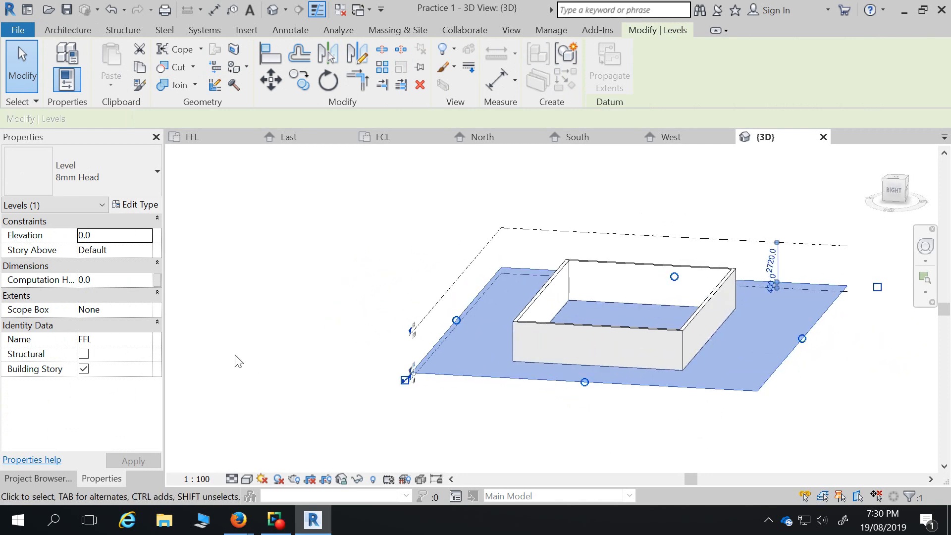
left_click(235, 356)
scroll(446, 395, "down", 3)
middle_click_drag(445, 395, 697, 365, "shift")
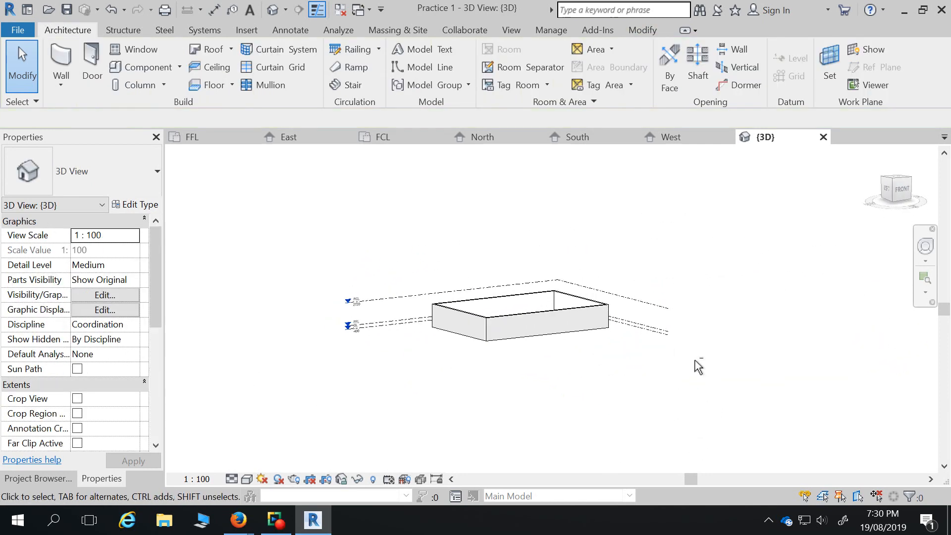
scroll(689, 386, "down", 2)
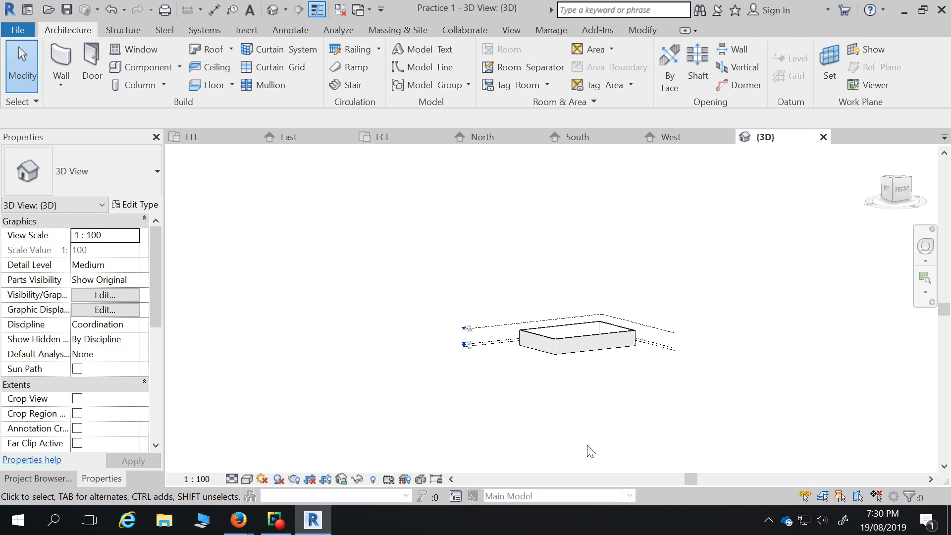
middle_click_drag(567, 280, 567, 328)
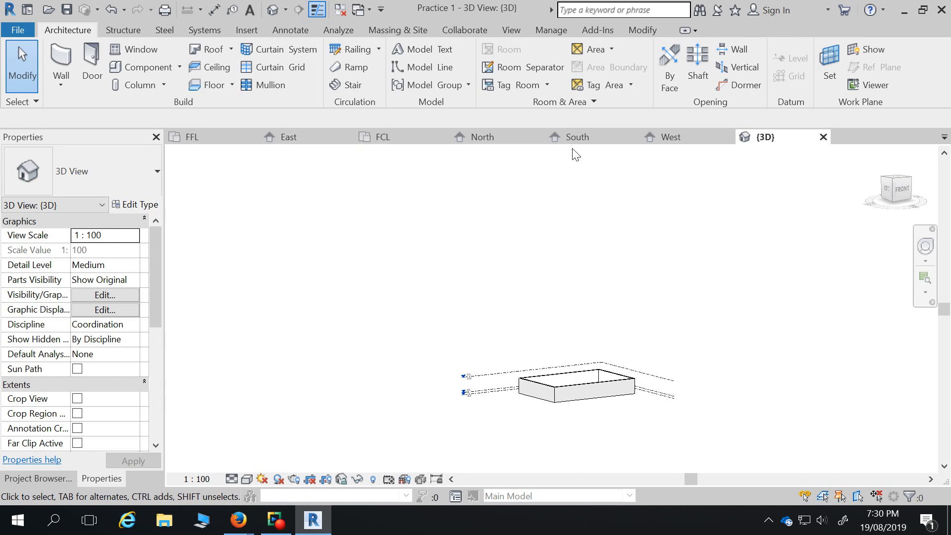
Open the FFL floor plan, select all four brick veneer walls, check the selection with Filter and delete them.
left_click(195, 139)
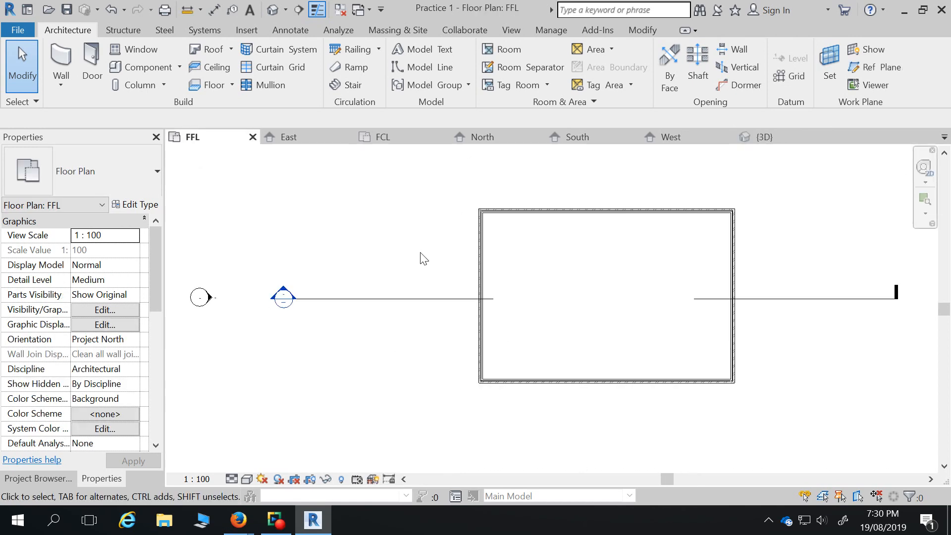
scroll(365, 274, "down", 1)
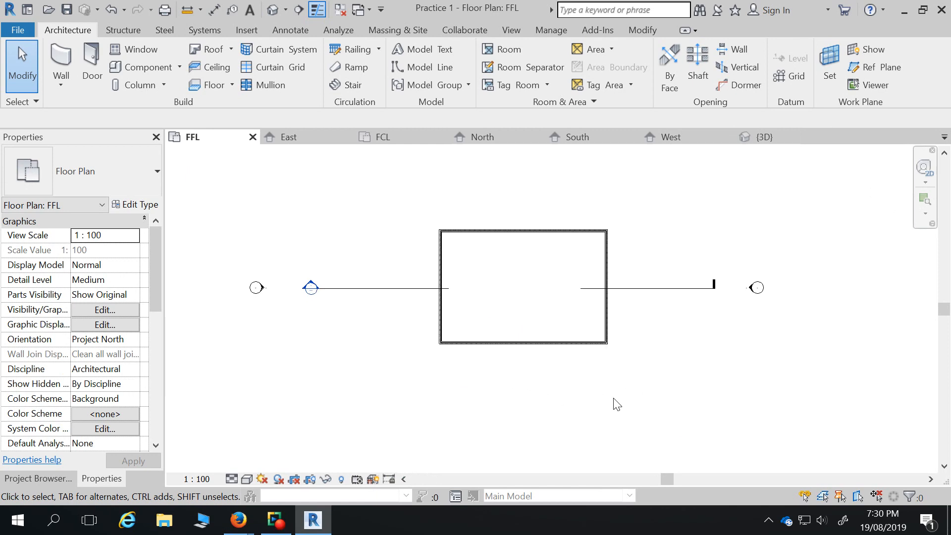
scroll(616, 369, "up", 1)
scroll(619, 375, "down", 1)
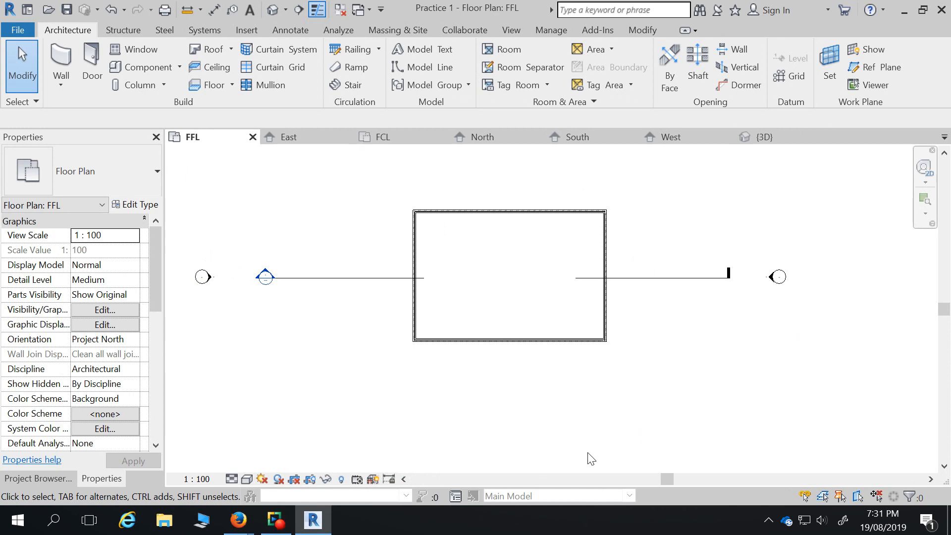
left_click_drag(396, 182, 643, 366)
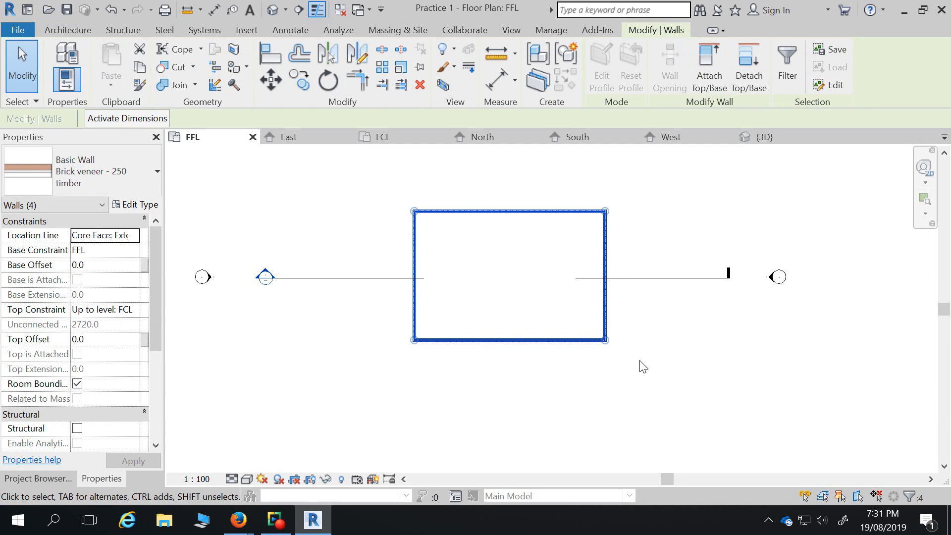
left_click(611, 368)
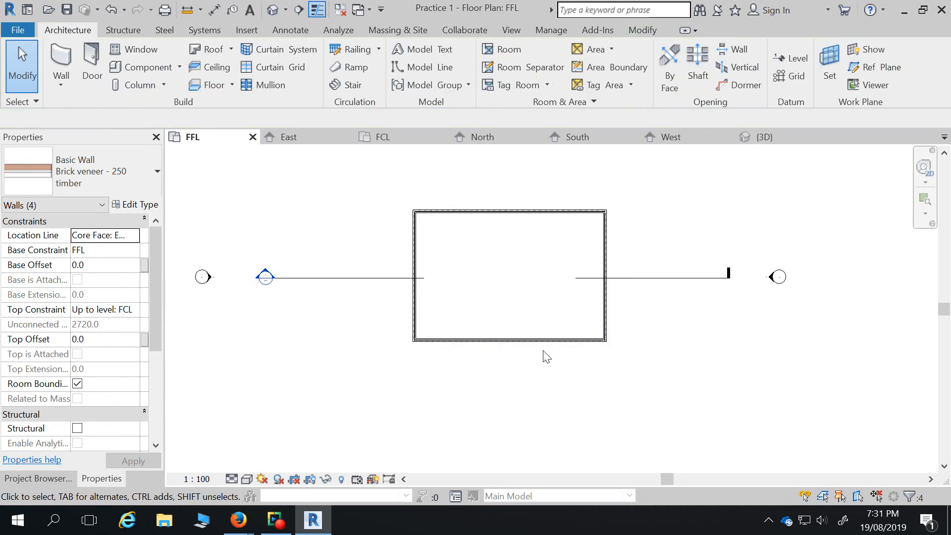
left_click_drag(388, 171, 633, 369)
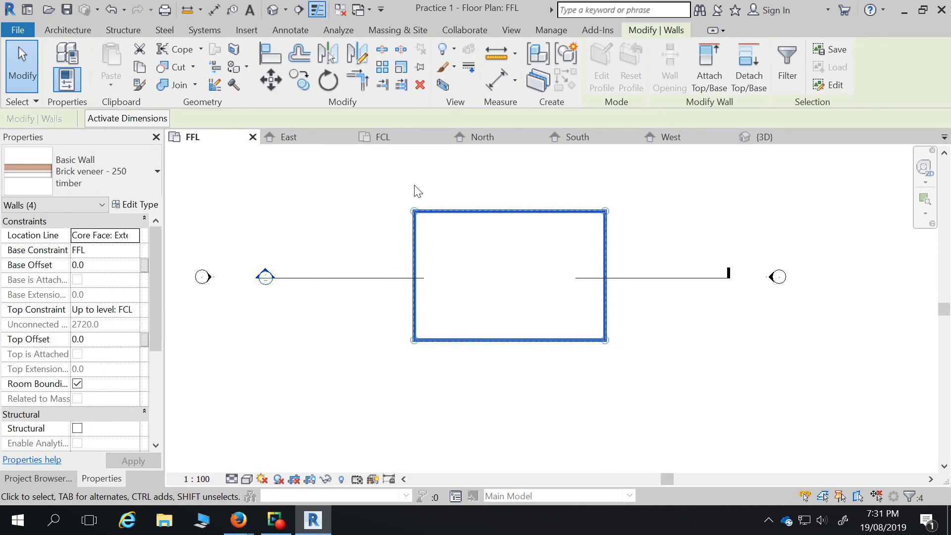
left_click(784, 69)
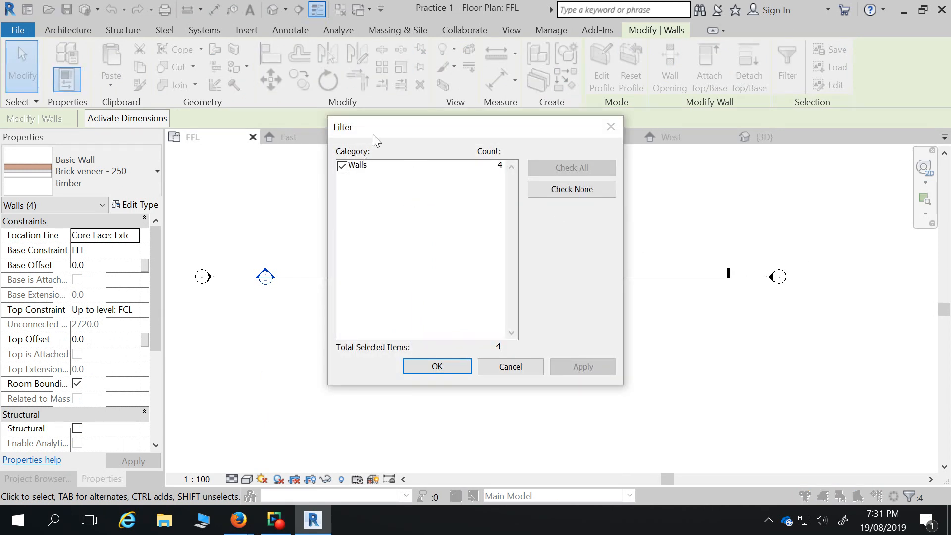
left_click(438, 366)
key("Delete")
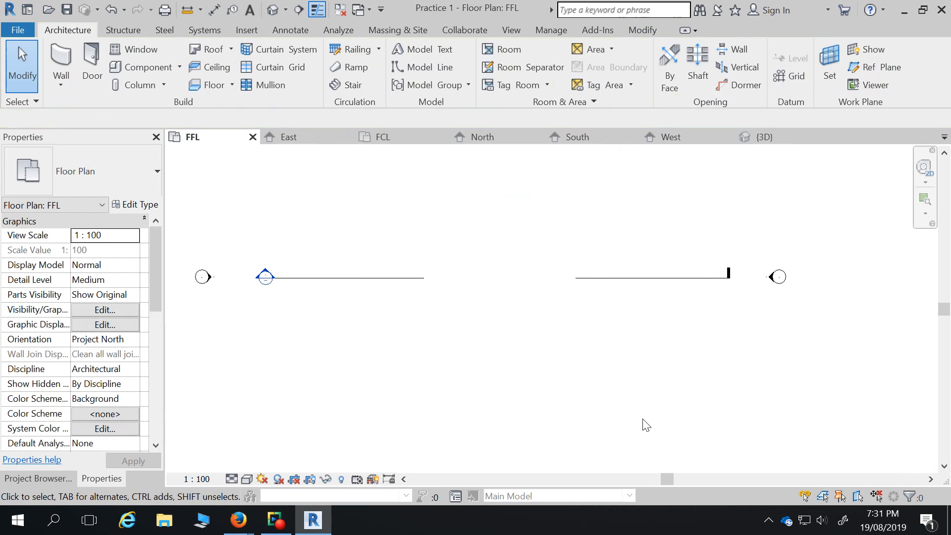
scroll(646, 425, "down", 4)
middle_click_drag(608, 355, 569, 332)
scroll(588, 367, "up", 2)
scroll(588, 366, "down", 2)
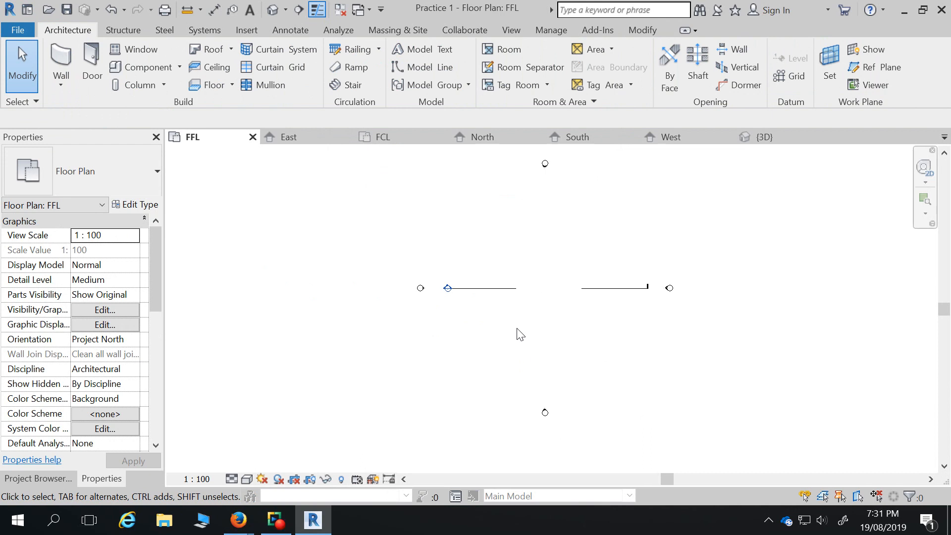
Switch to the course page in Firefox and download AutoCAD_Floor_Plan-Import_exercise.dwg, choosing to save the file.
left_click(239, 520)
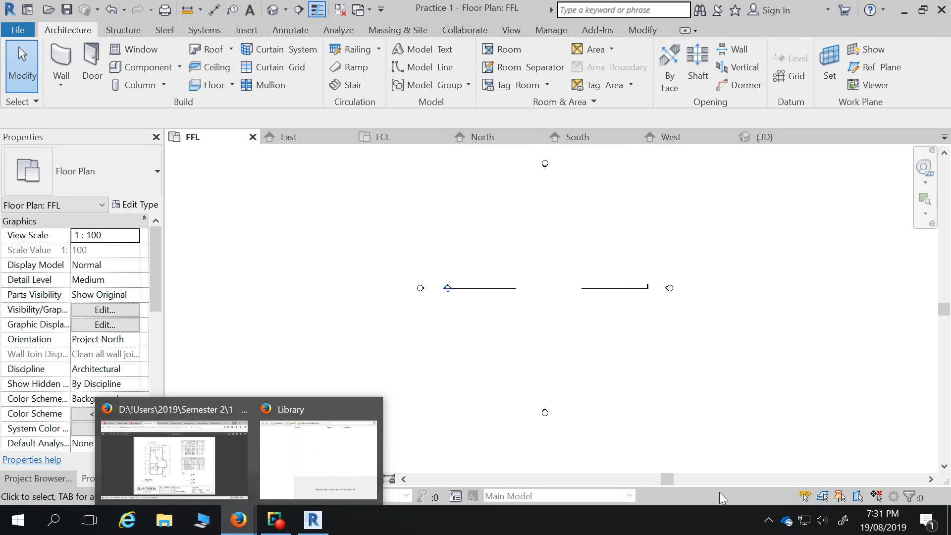
left_click(217, 404)
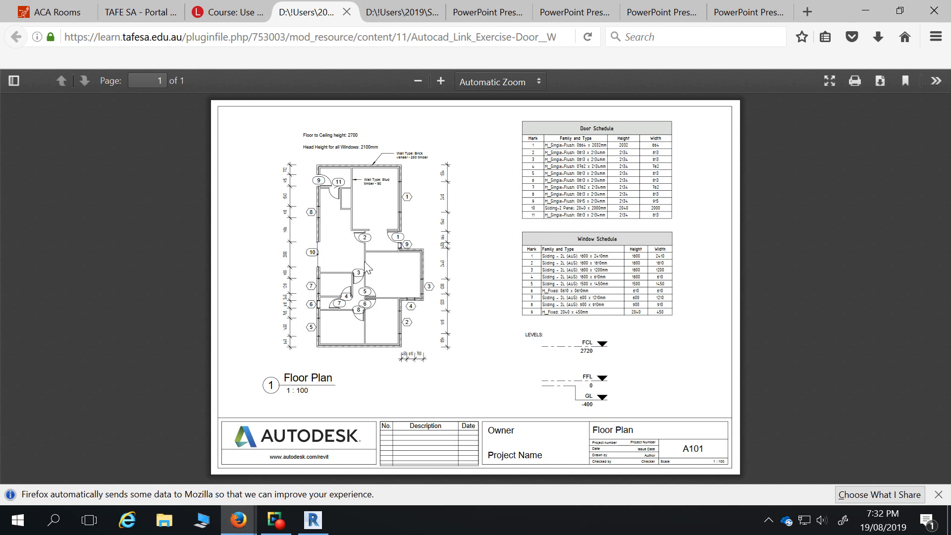
left_click(224, 15)
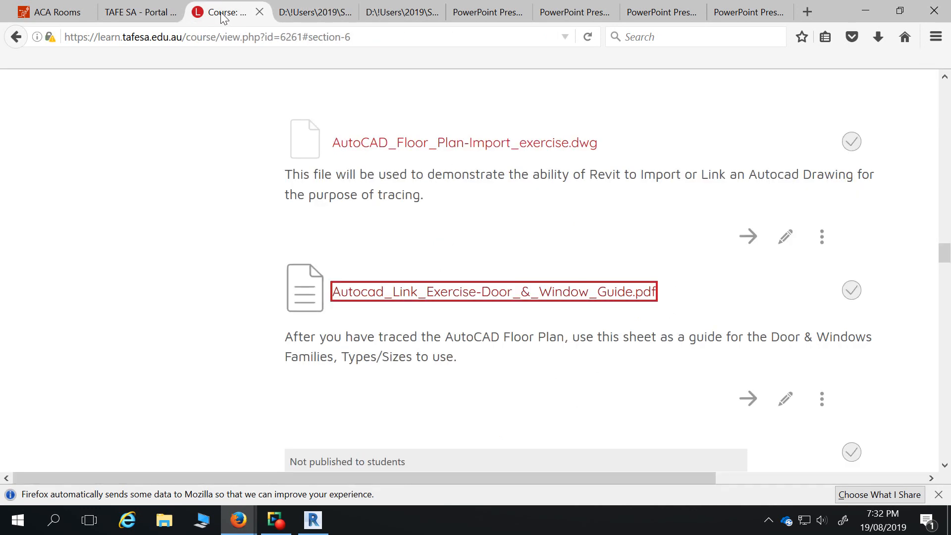
scroll(460, 357, "up", 2)
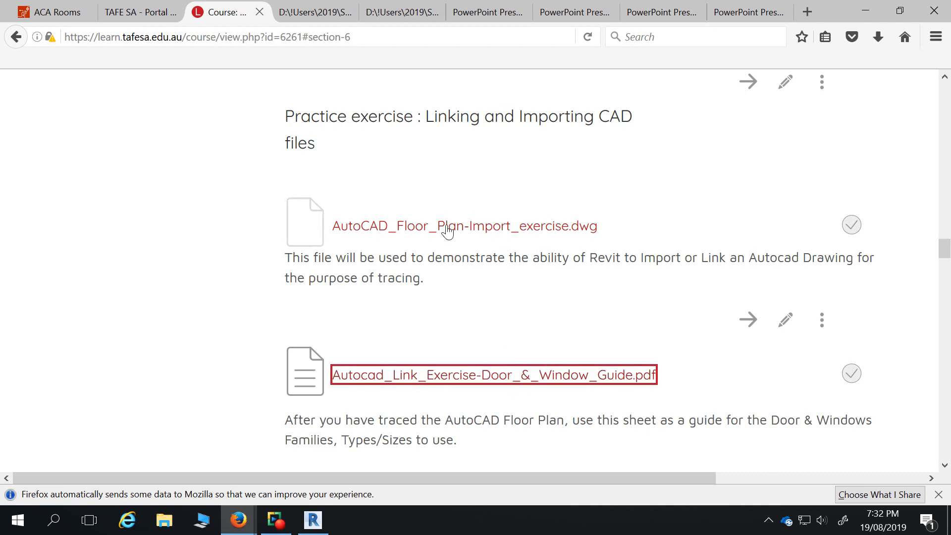
left_click(467, 229)
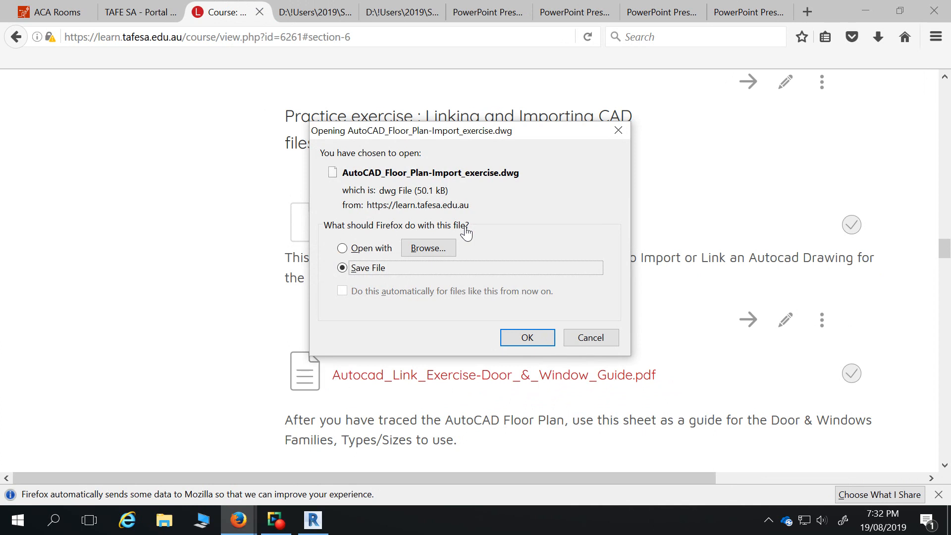
left_click(522, 342)
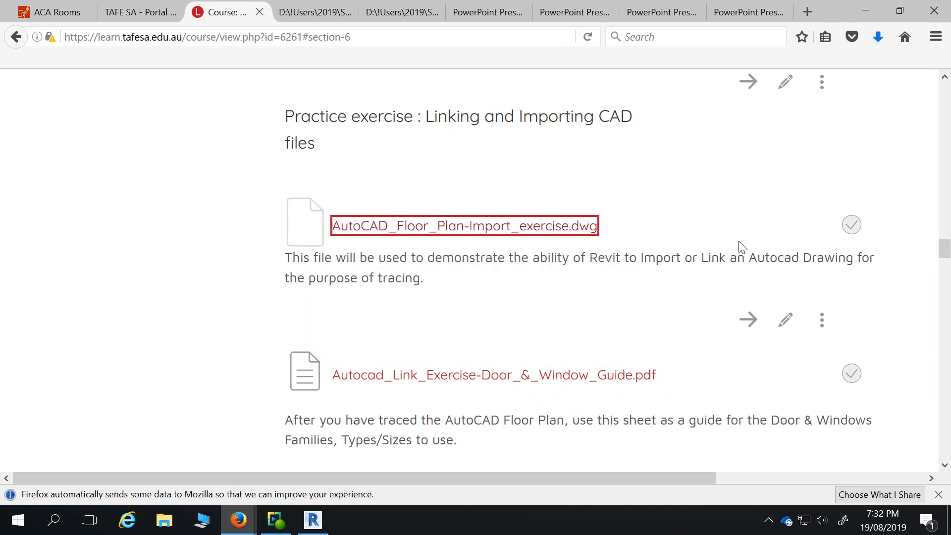
Show the downloaded DWG in its Downloads folder, minimise the folder window and switch back to Revit.
left_click(878, 37)
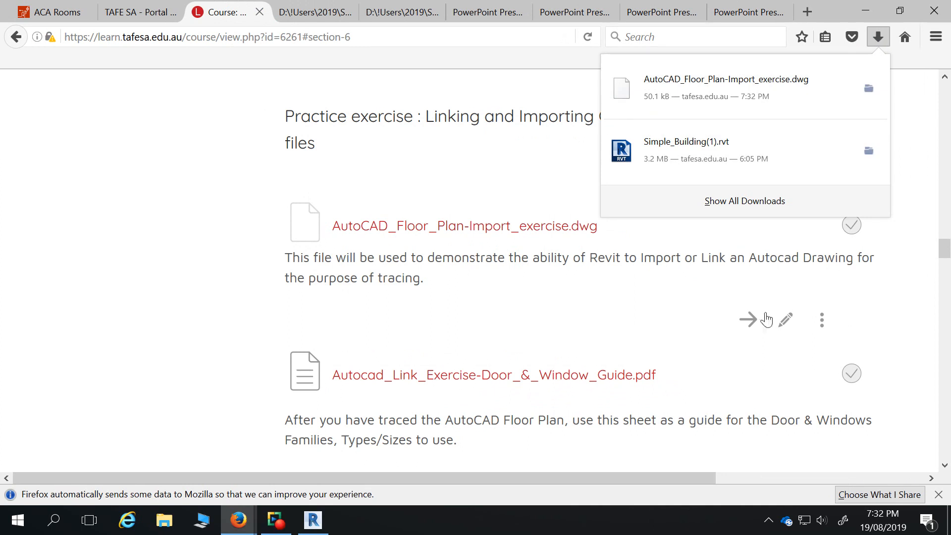
left_click(870, 89)
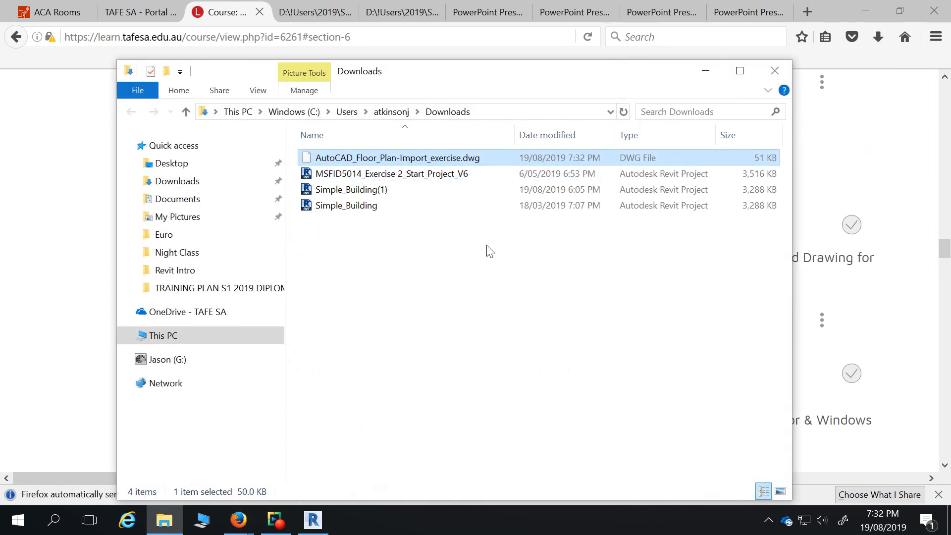
left_click(453, 326)
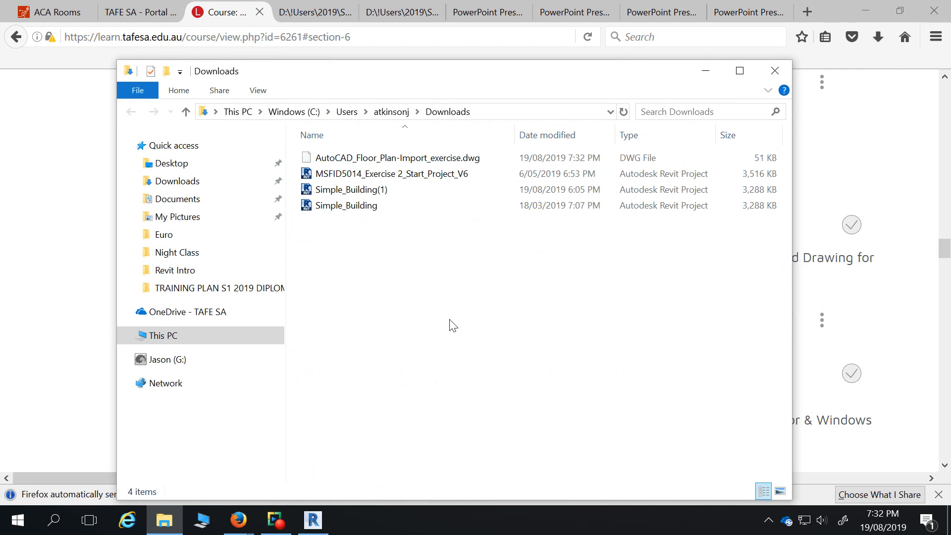
left_click(705, 70)
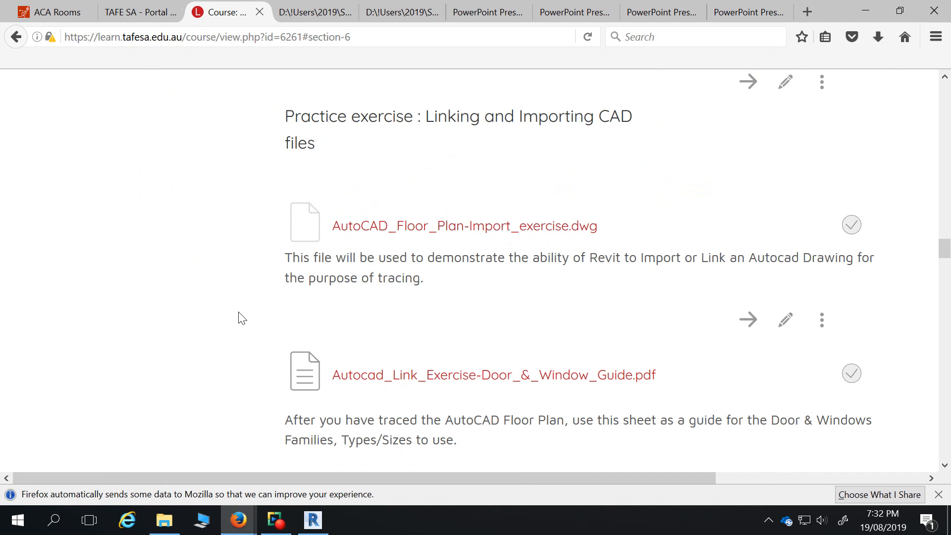
left_click(313, 520)
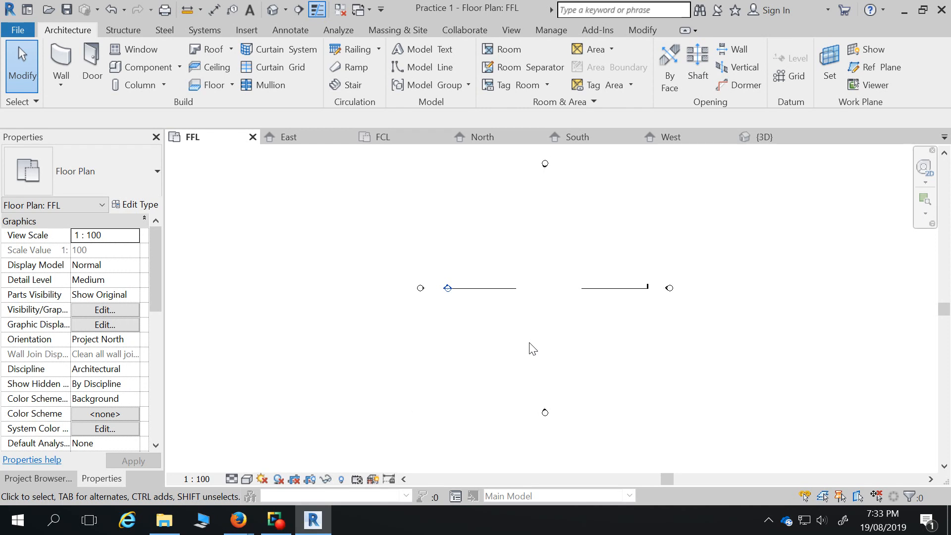
scroll(541, 303, "down", 2)
scroll(541, 303, "up", 4)
middle_click_drag(542, 304, 527, 315)
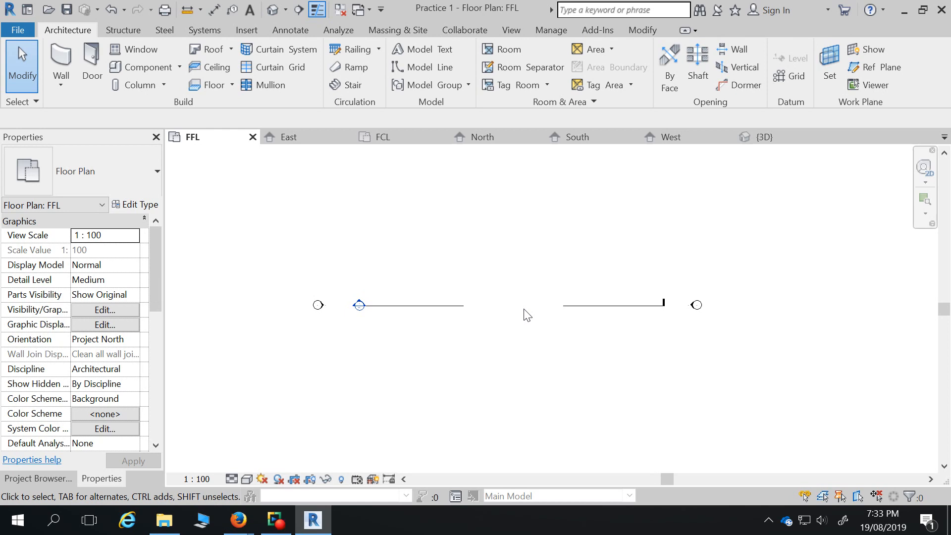
scroll(621, 289, "down", 1)
scroll(622, 288, "down", 1)
scroll(556, 294, "up", 2)
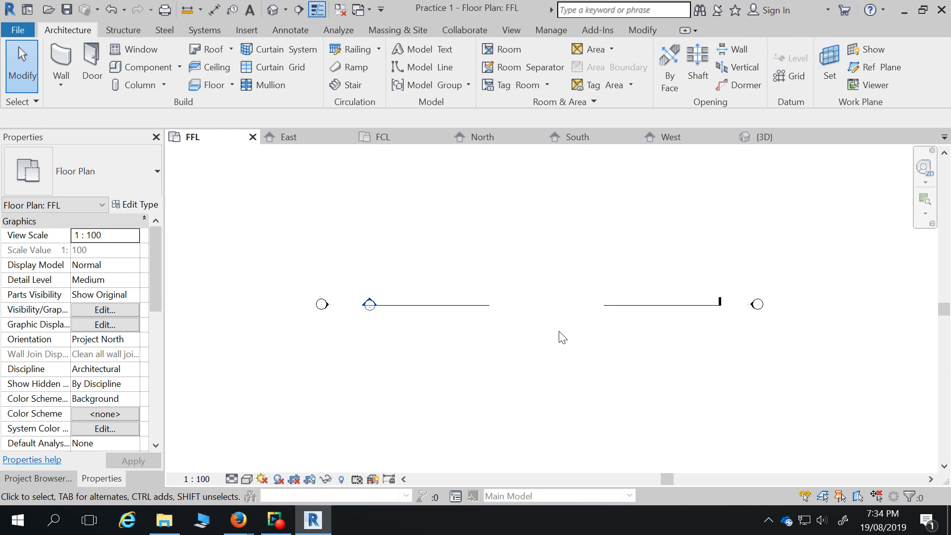
Start a CAD import into the FFL floor plan and browse to the Downloads folder.
left_click(247, 30)
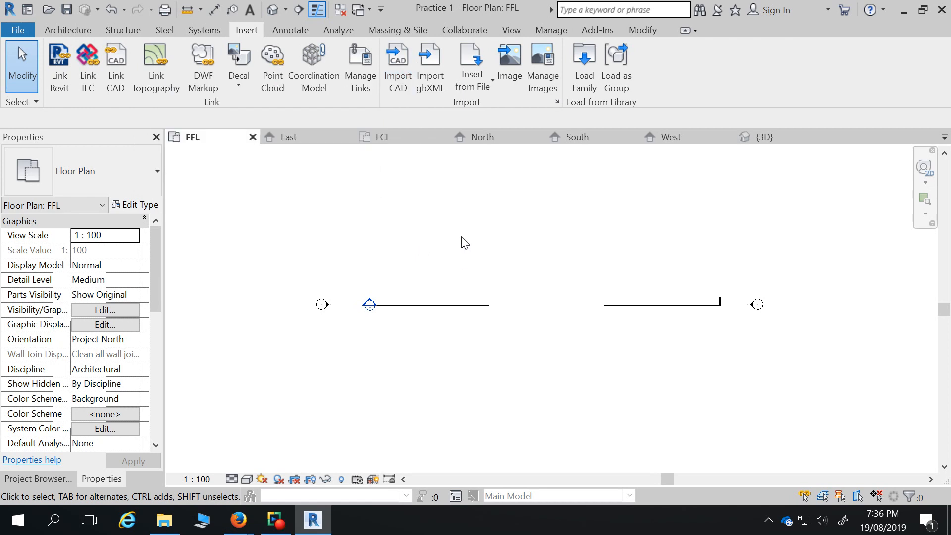
left_click(396, 80)
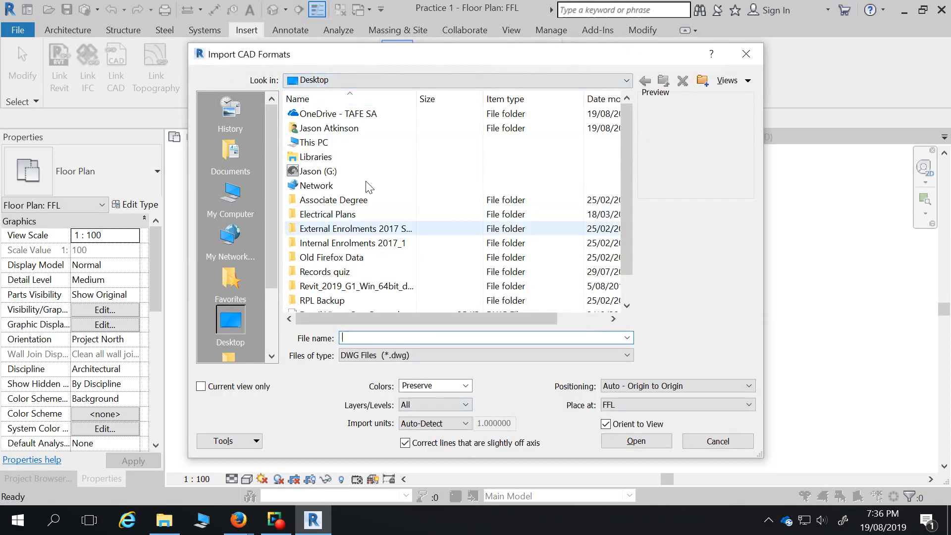
left_click(228, 186)
double_click(323, 173)
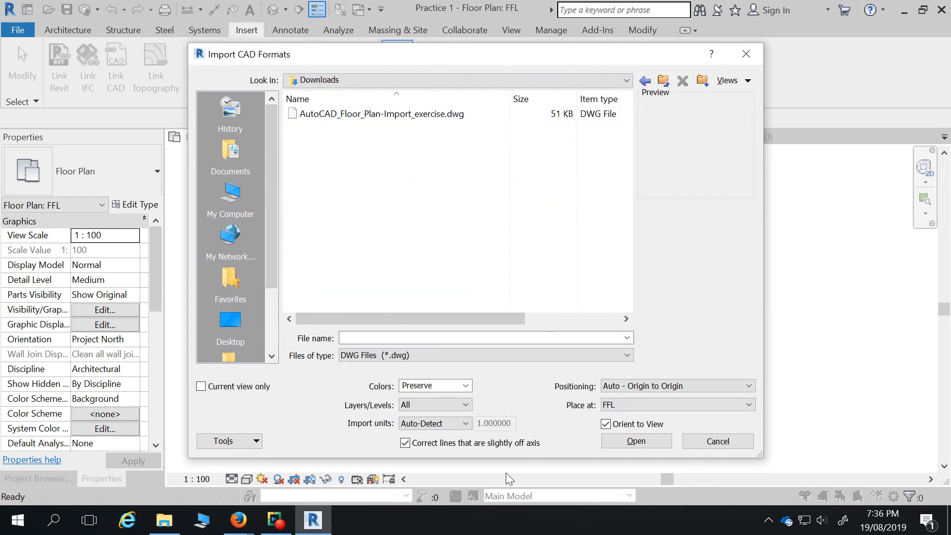
Review the CAD file formats available for import, keeping DWG Files (*.dwg) as the file type.
left_click_drag(534, 62, 543, 24)
left_click(522, 315)
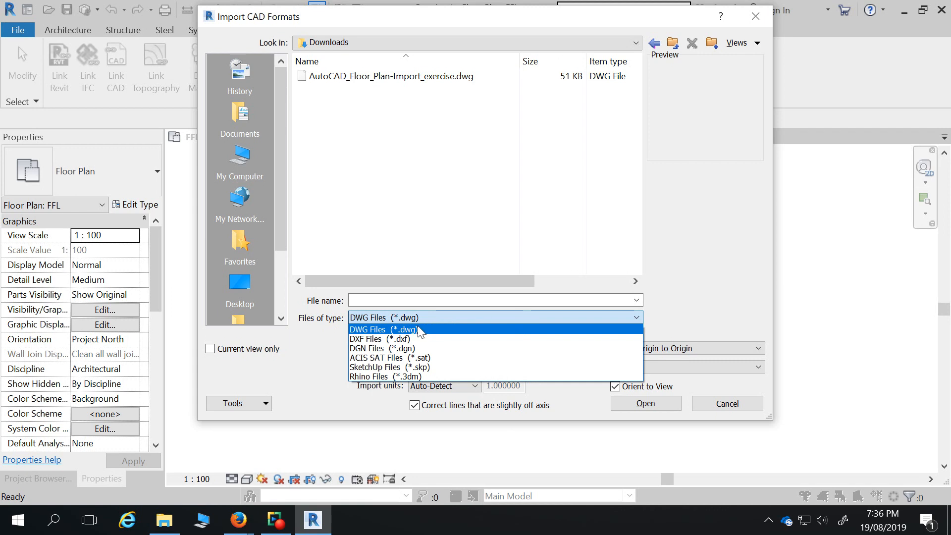
left_click(462, 240)
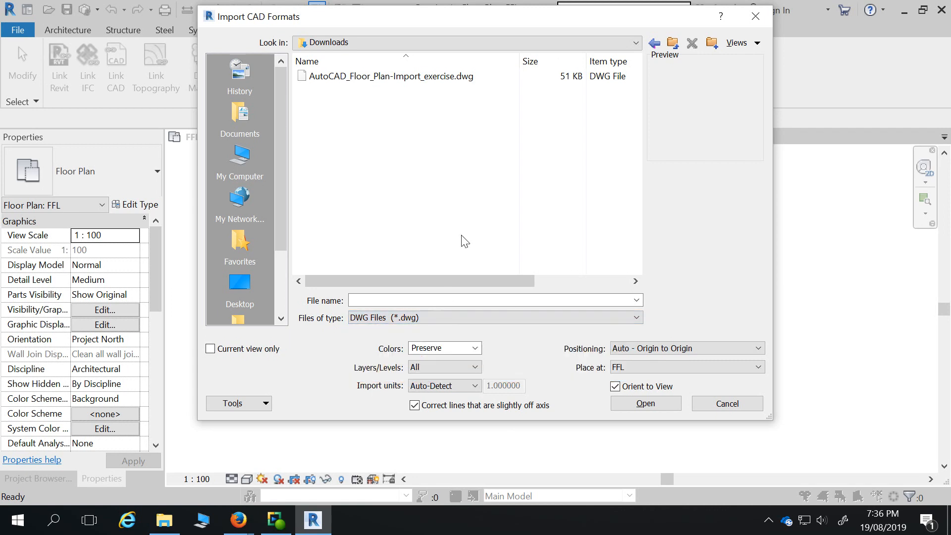
left_click(429, 319)
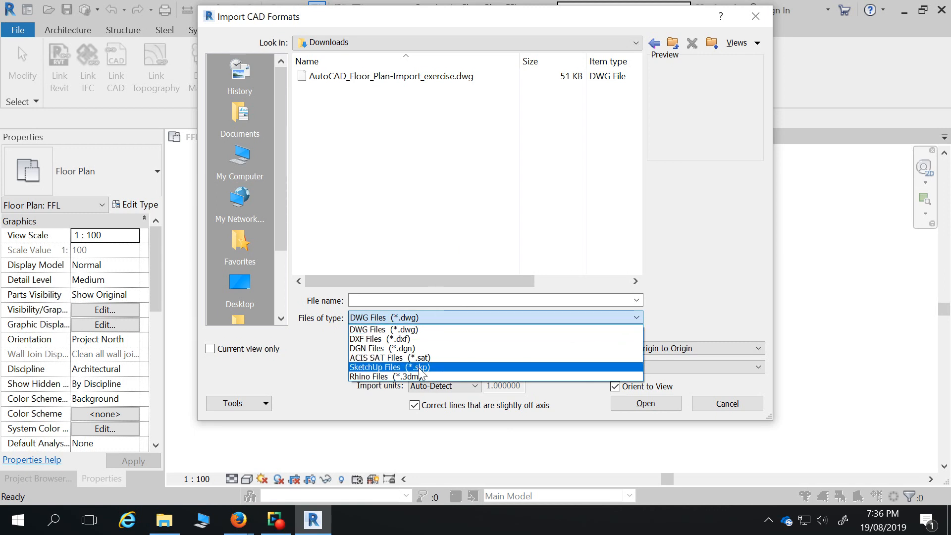
left_click(452, 318)
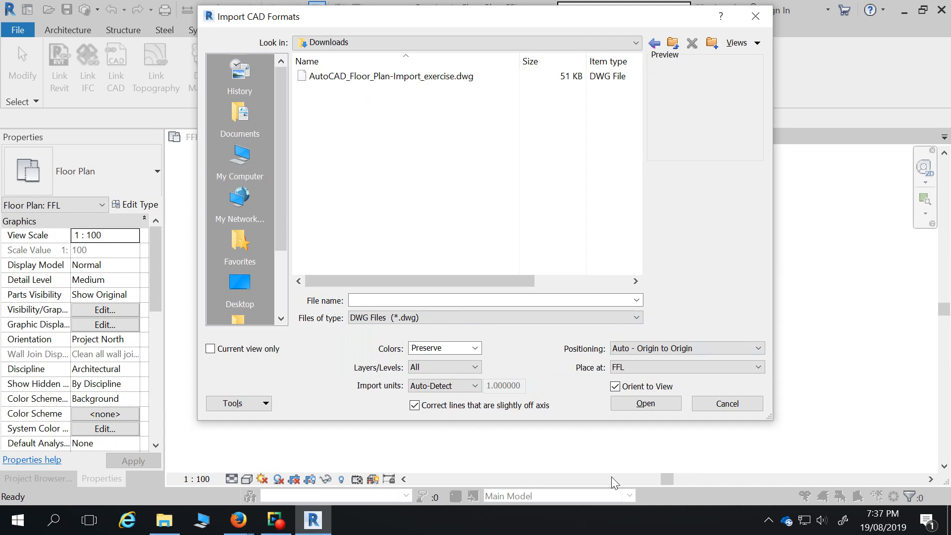
Import AutoCAD_Floor_Plan-Import_exercise.dwg into the current view only, with positioning set to Auto - Origin to Origin.
left_click(366, 77)
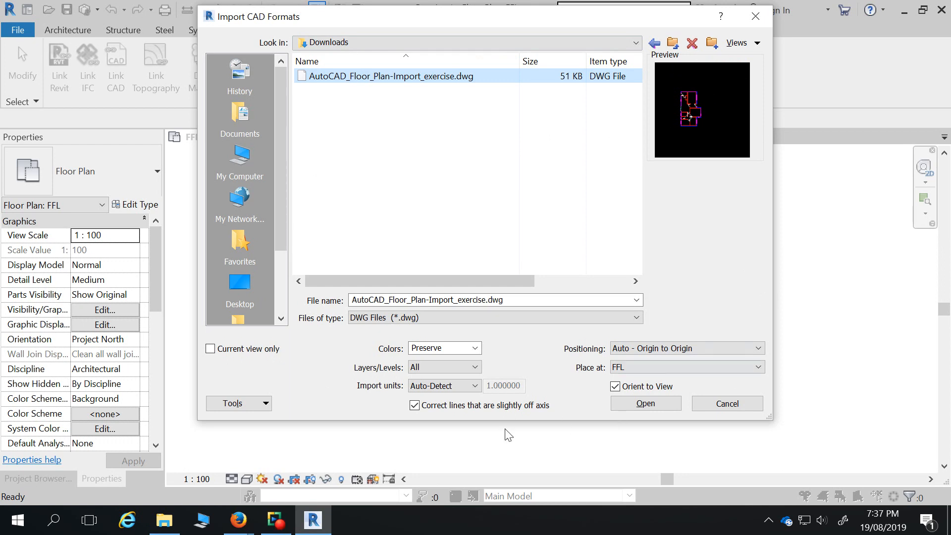
left_click_drag(628, 20, 678, 15)
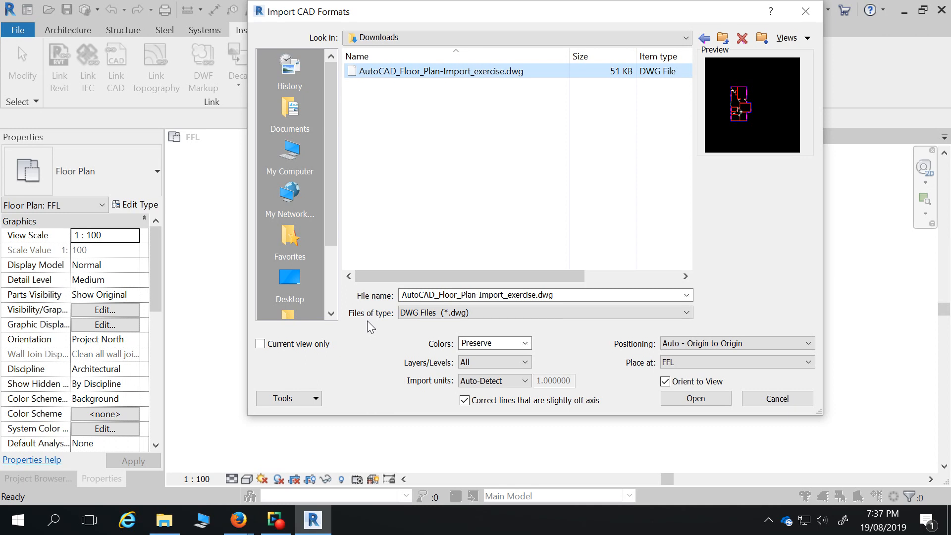
left_click(260, 344)
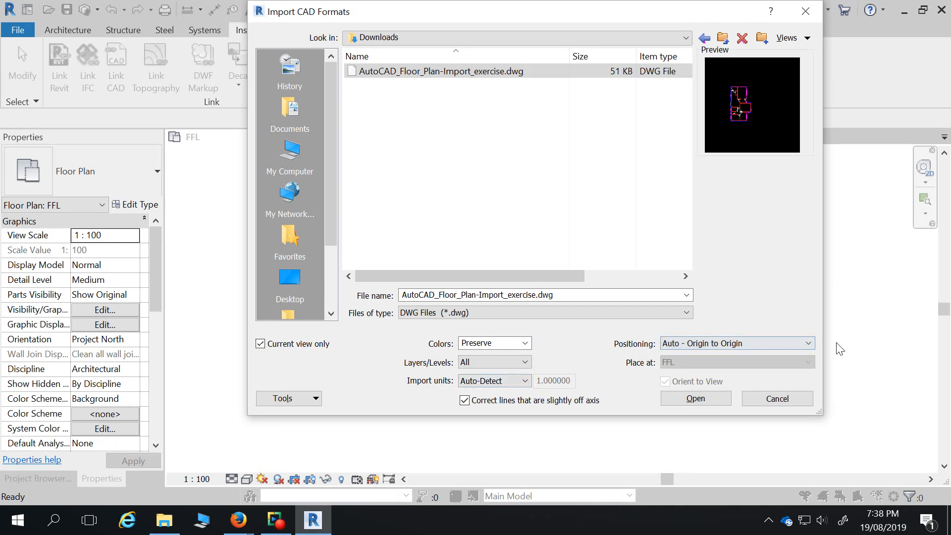
left_click(809, 344)
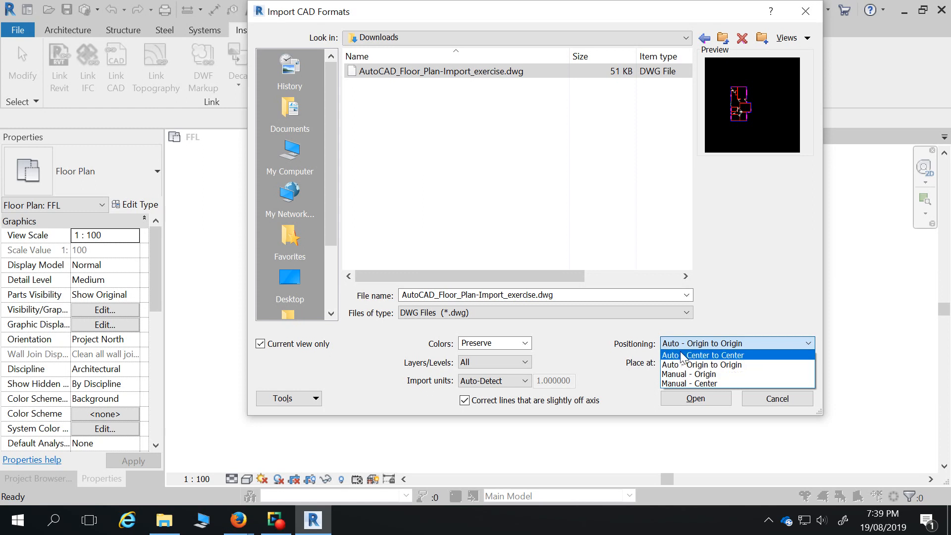
left_click(681, 364)
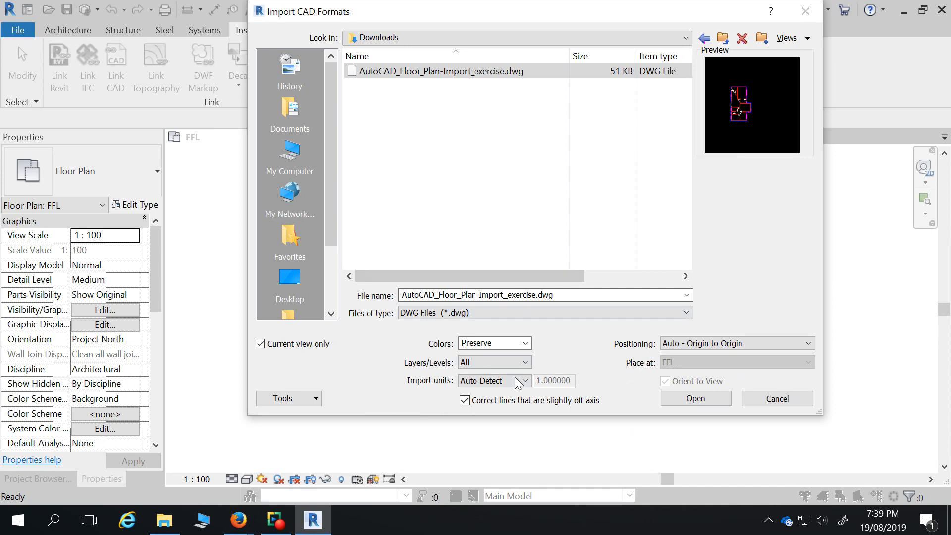
left_click(696, 399)
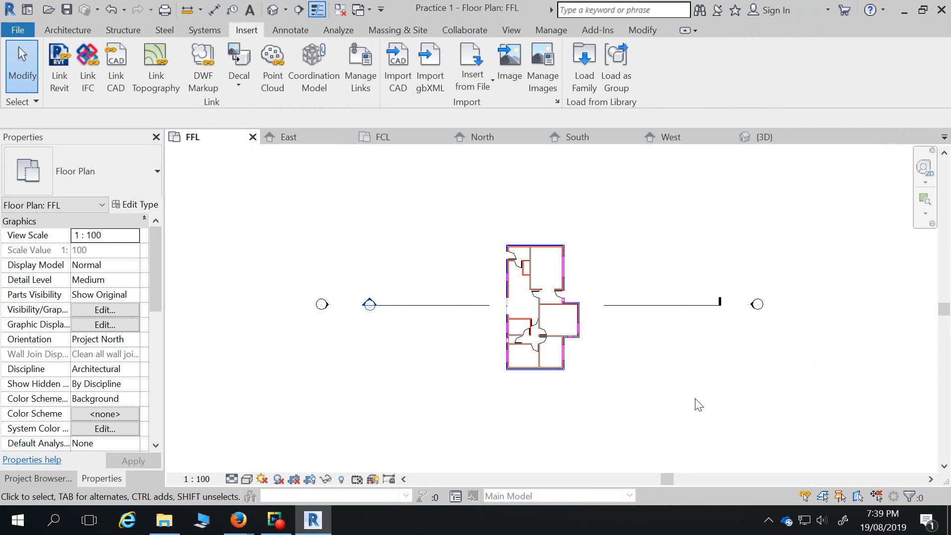
Select the imported floor plan to check it as a single import symbol, and clear the selection.
scroll(638, 331, "up", 2)
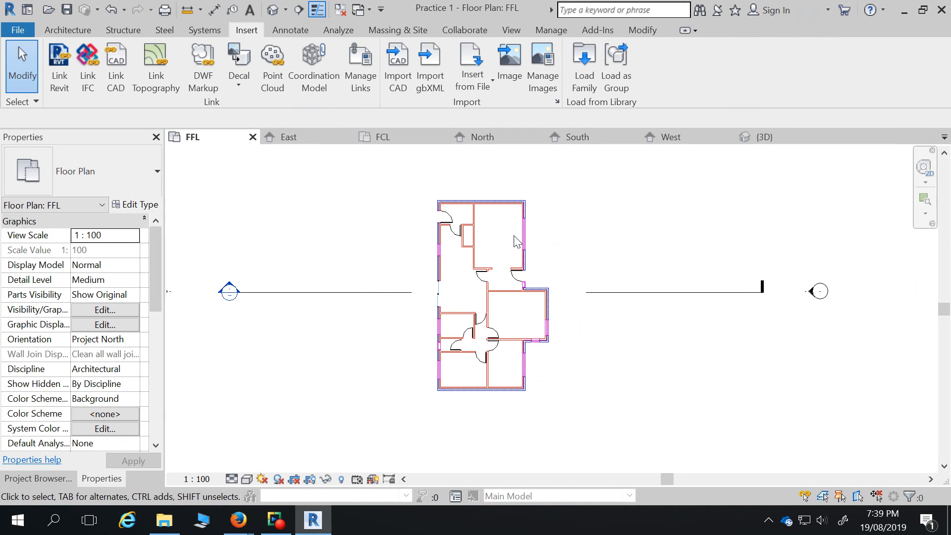
left_click(525, 229)
scroll(663, 455, "down", 1)
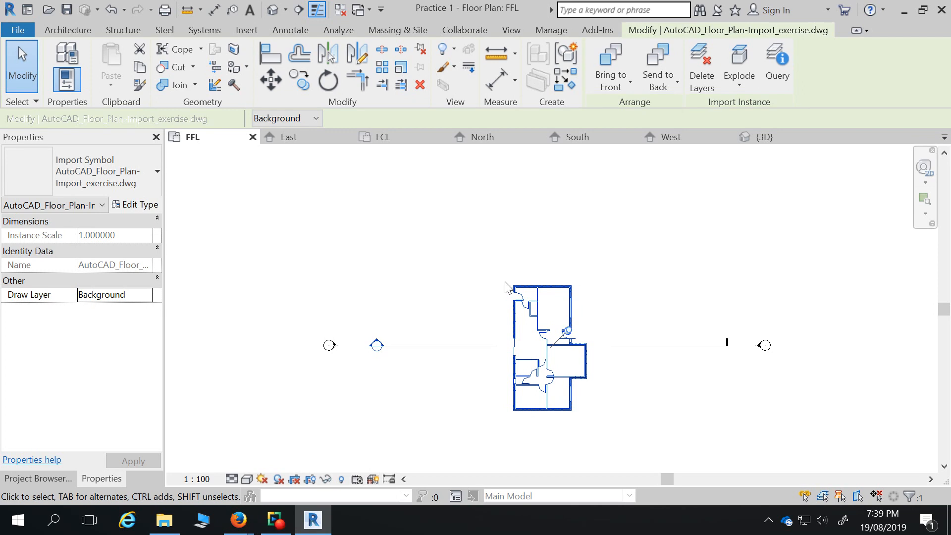
scroll(558, 372, "up", 3)
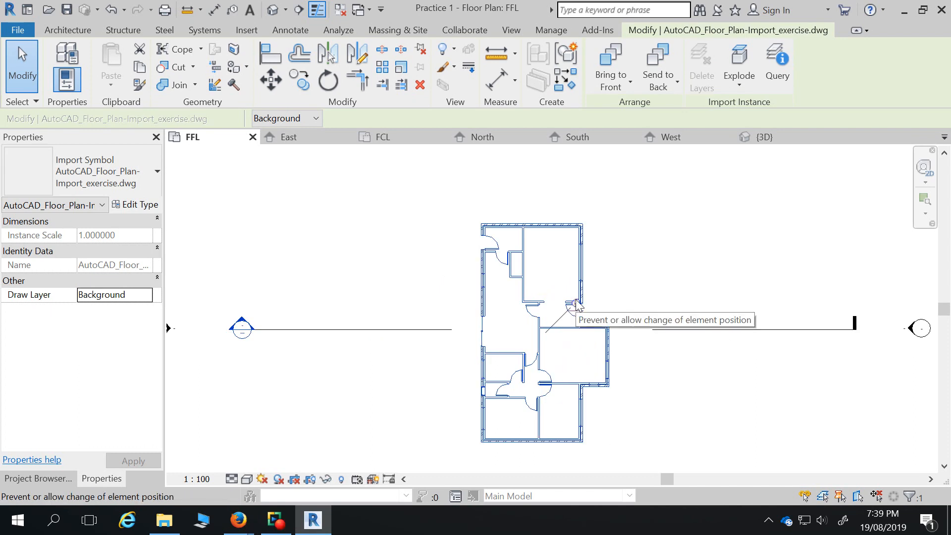
left_click(659, 283)
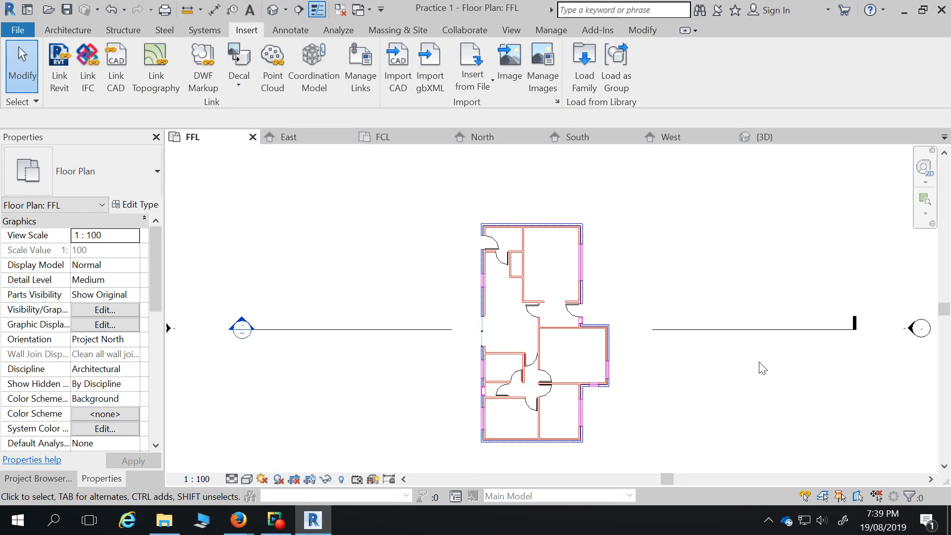
Check the thickness of the imported plan's upper external wall with a temporary aligned dimension, without placing it.
scroll(550, 236, "up", 5)
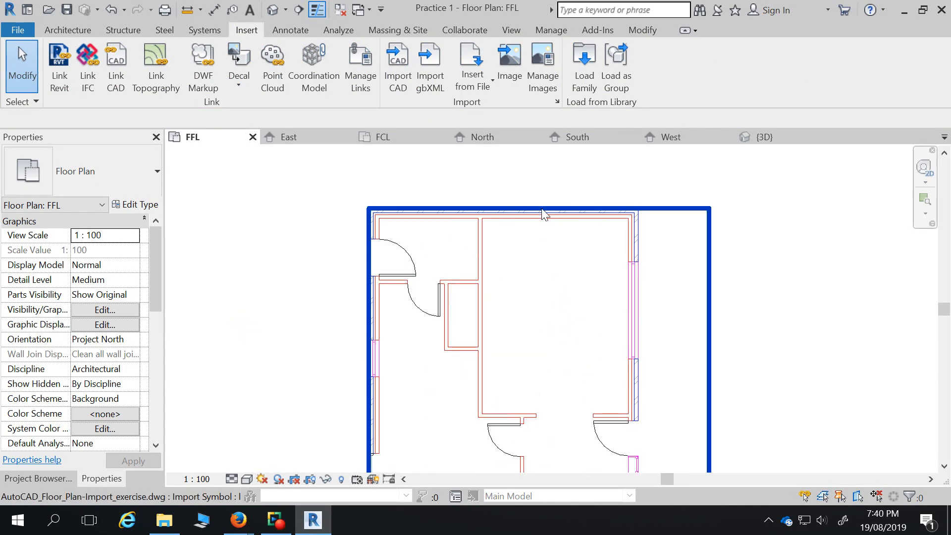
key("d")
key("i")
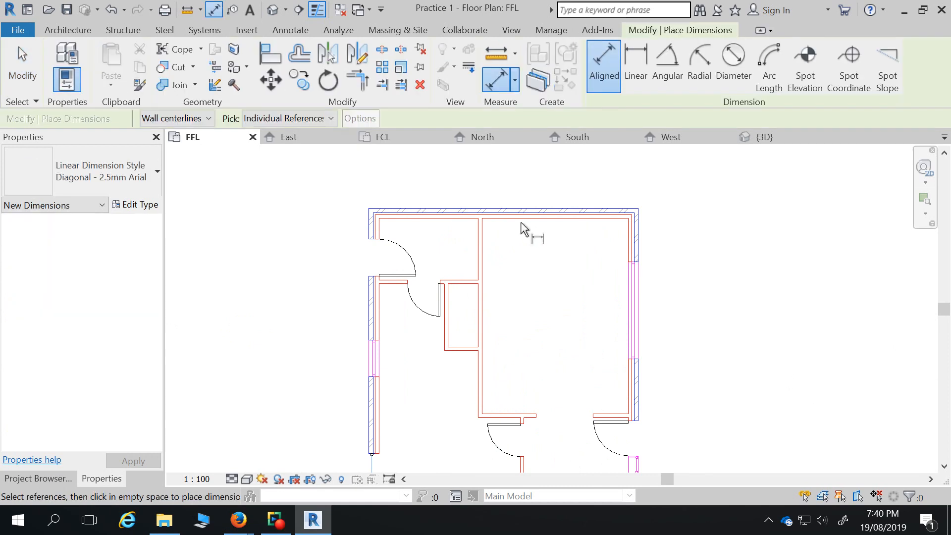
left_click(539, 213)
scroll(537, 212, "up", 3)
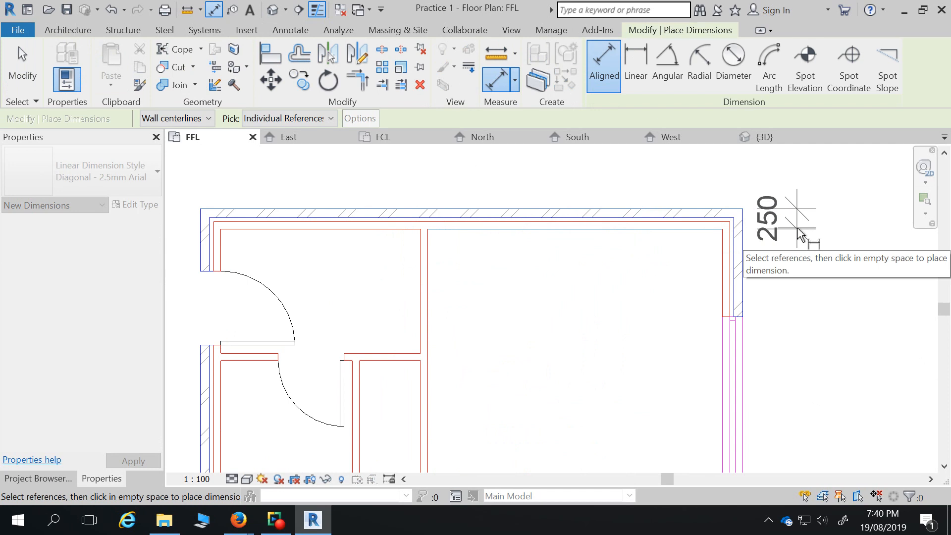
key("Escape")
key("Escape")
scroll(788, 232, "down", 3)
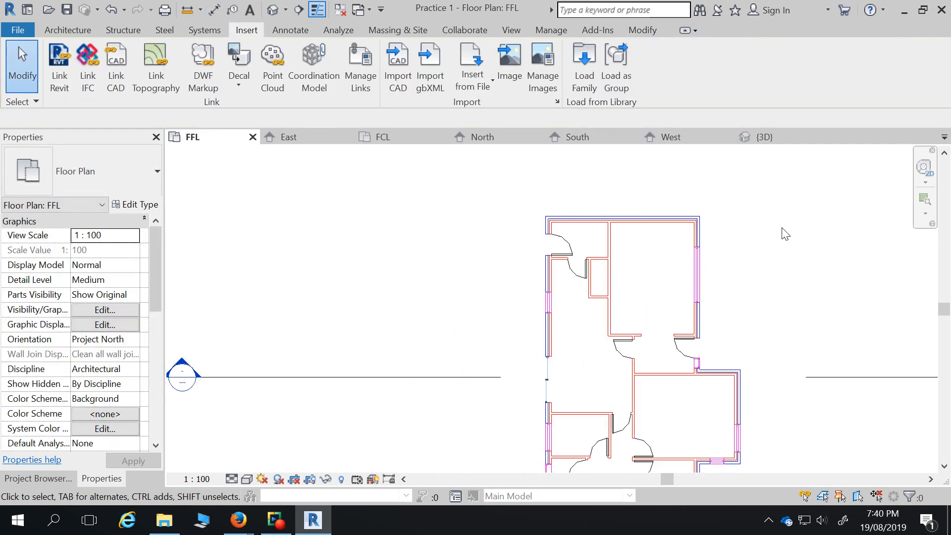
scroll(562, 219, "up", 3)
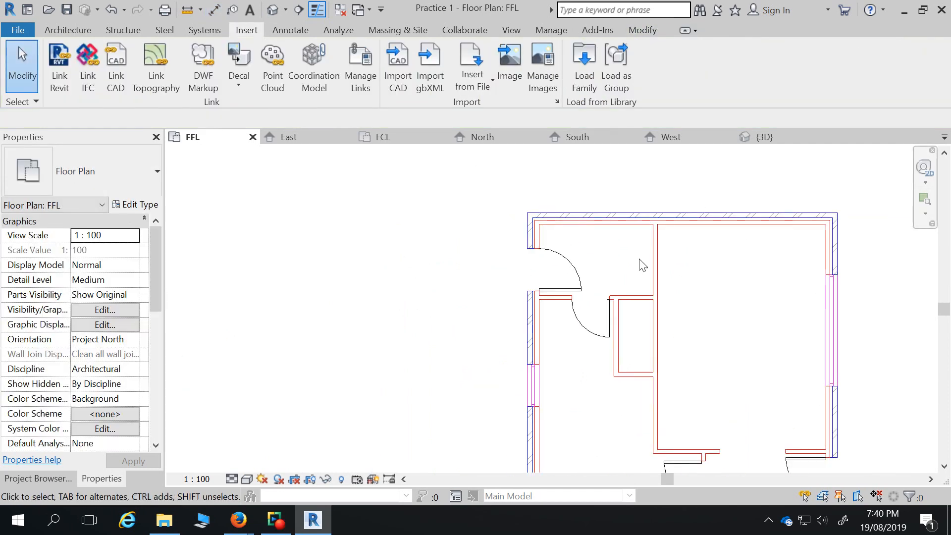
scroll(601, 170, "down", 3)
scroll(601, 170, "up", 2)
scroll(709, 248, "up", 2)
scroll(679, 230, "down", 4)
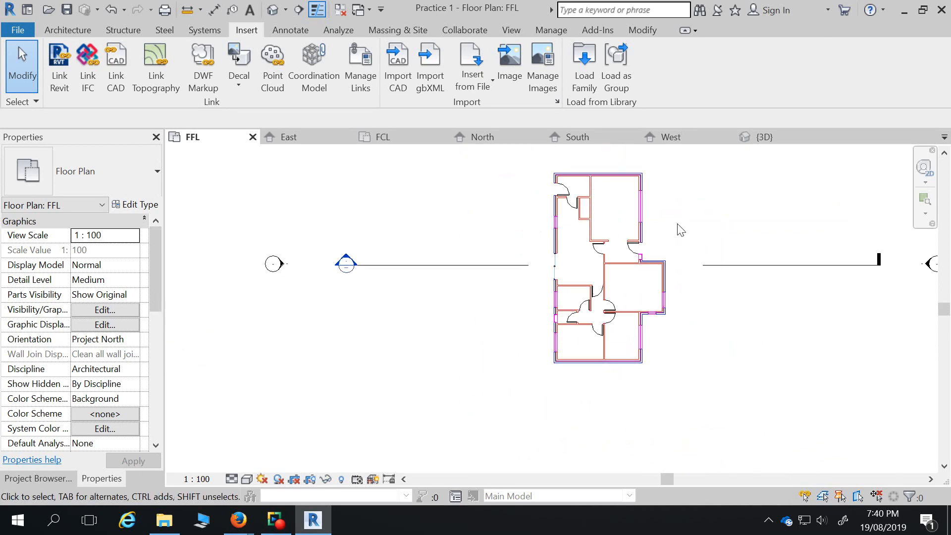
Examine the wall, door and window layout of the imported CAD plan in the FFL floor plan.
scroll(596, 164, "up", 2)
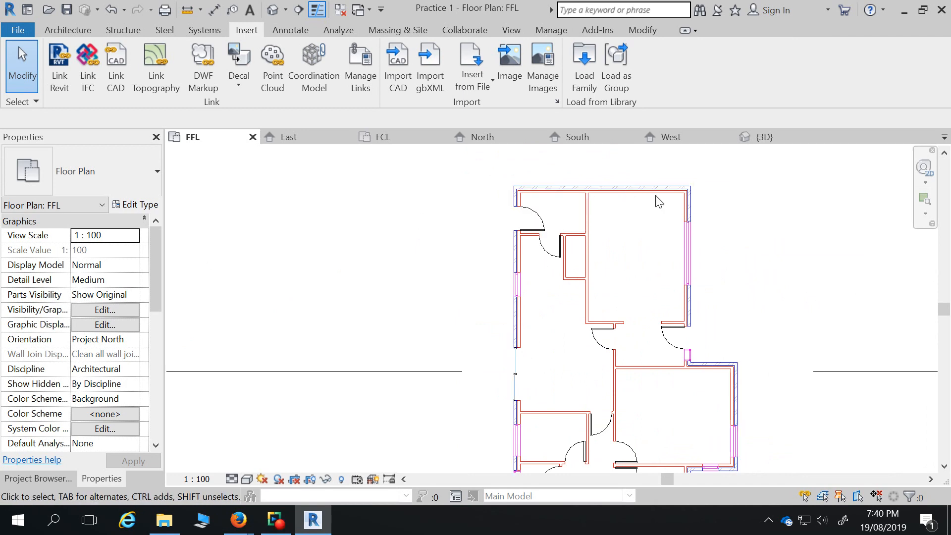
scroll(664, 201, "down", 2)
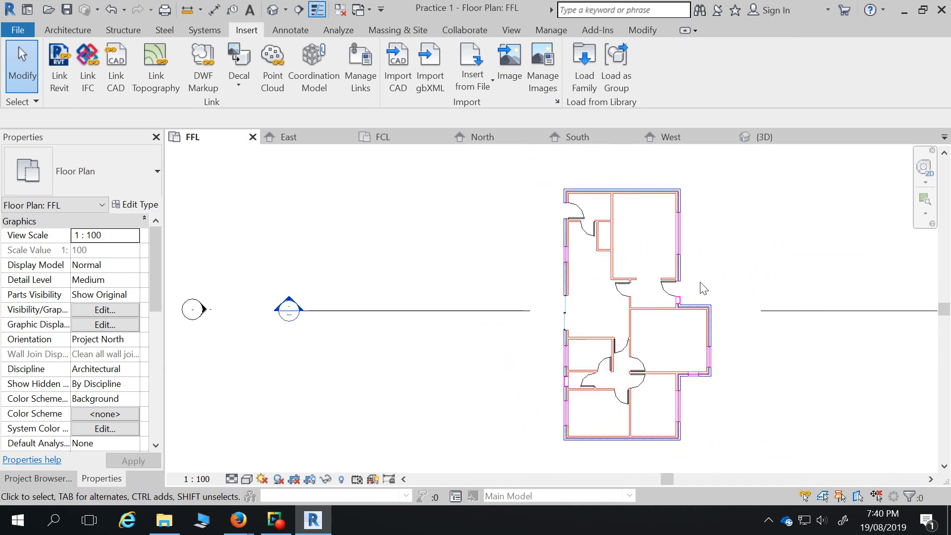
scroll(704, 289, "up", 3)
scroll(690, 291, "down", 2)
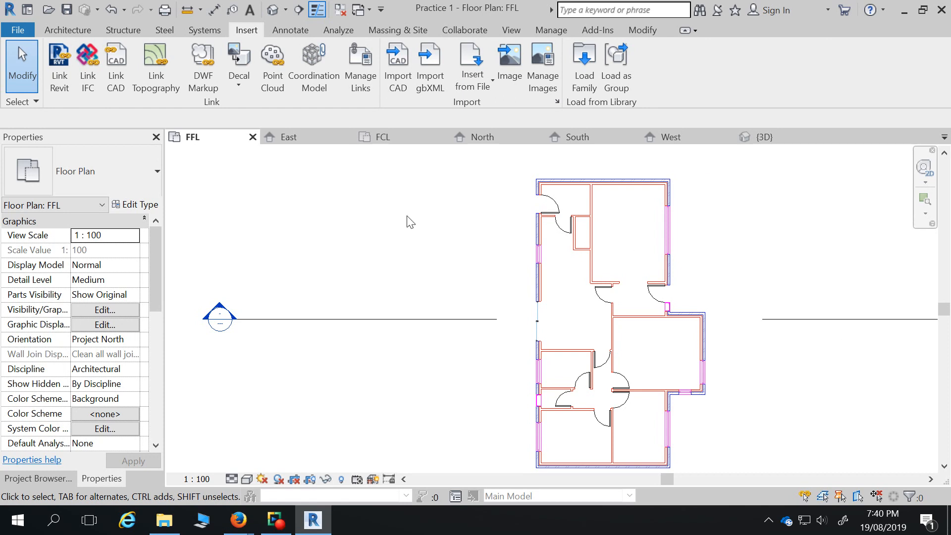
scroll(407, 216, "down", 2)
scroll(634, 270, "up", 3)
scroll(634, 271, "down", 2)
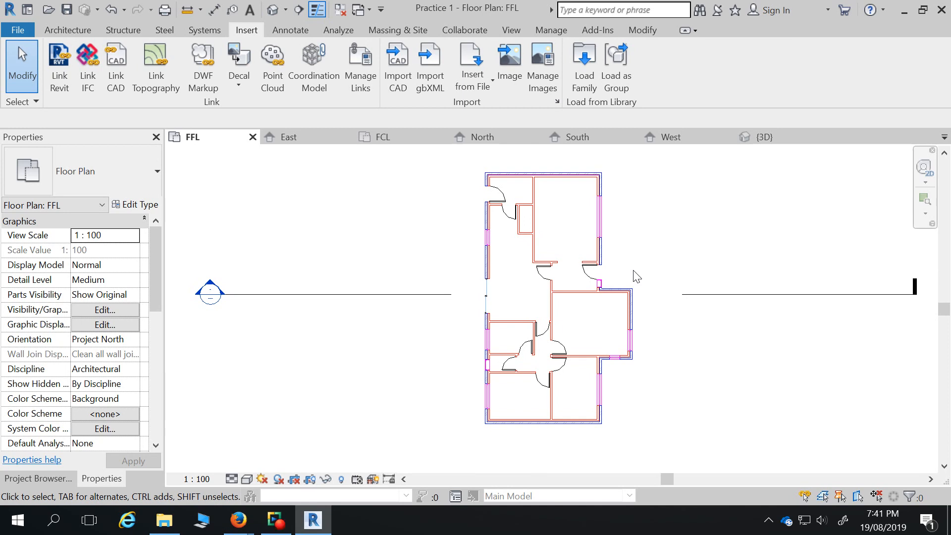
key("alt")
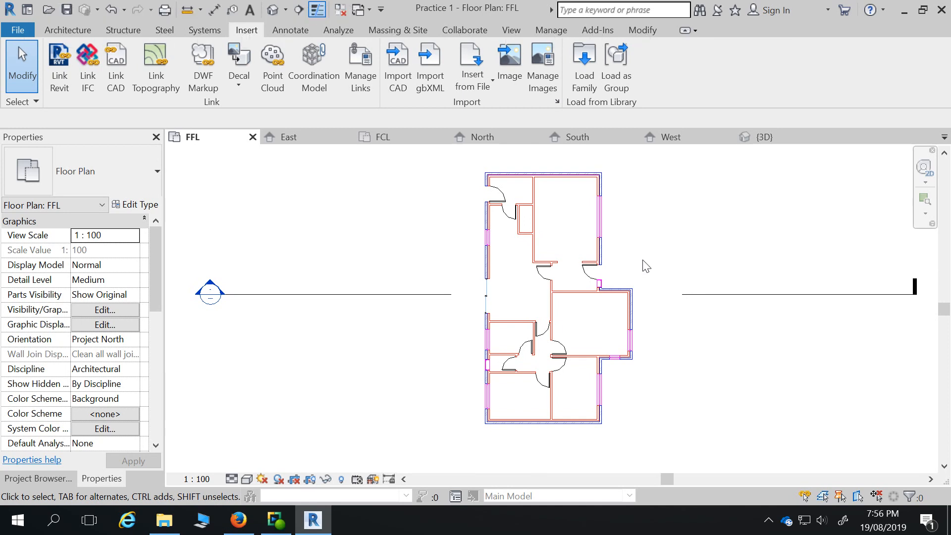
scroll(643, 265, "up", 2)
scroll(624, 268, "down", 2)
scroll(622, 268, "up", 2)
scroll(577, 290, "up", 2)
scroll(570, 278, "down", 4)
scroll(531, 187, "up", 4)
middle_click_drag(531, 243, 491, 202)
scroll(484, 193, "down", 2)
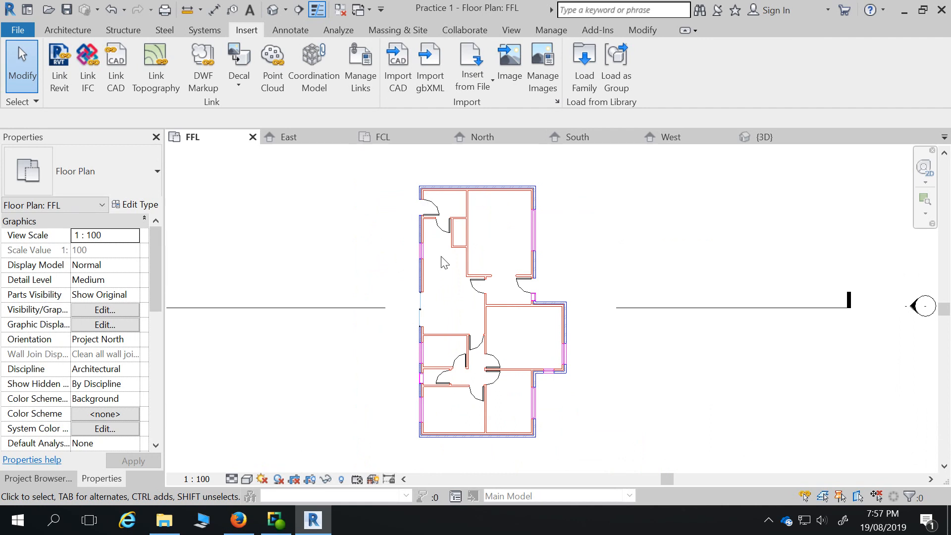
Start a Brick veneer - 250 timber wall without saving the project and set its location line to Finish Face: Exterior.
left_click(69, 30)
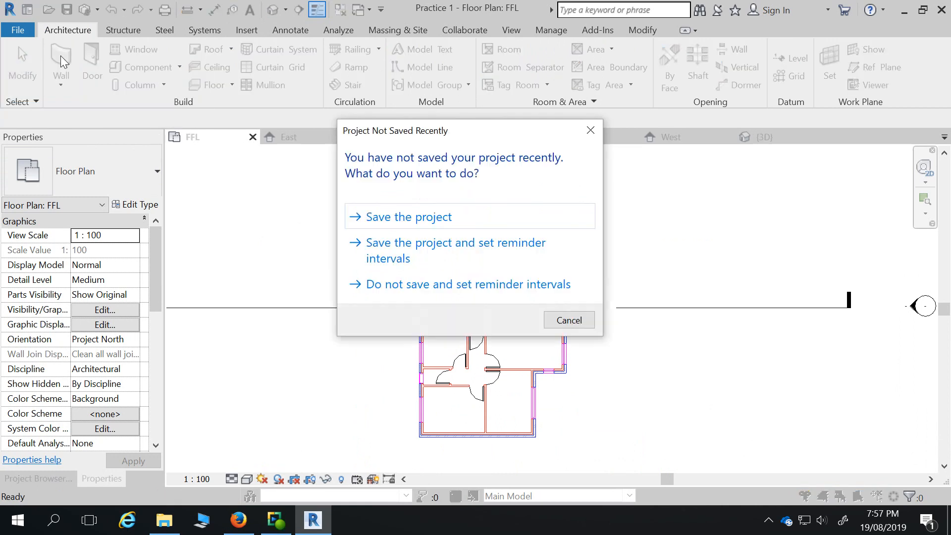
left_click(574, 321)
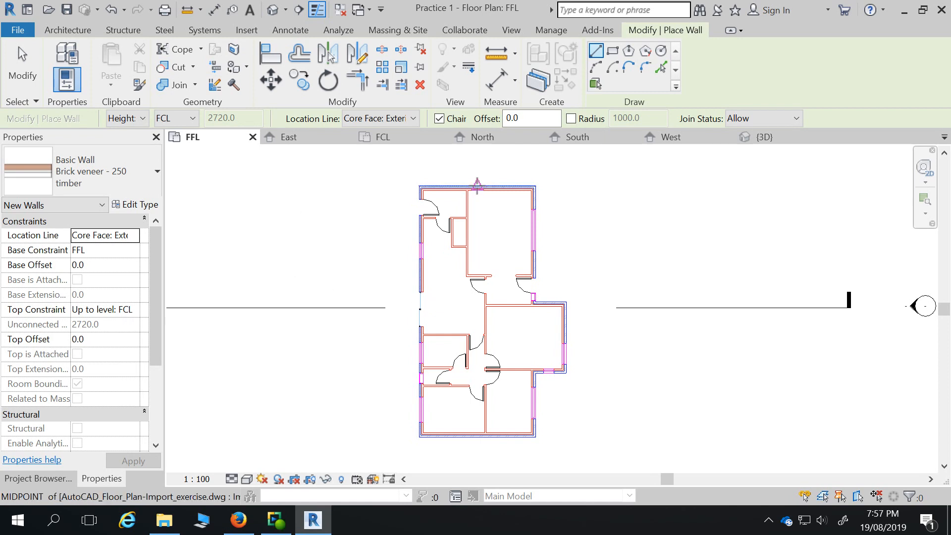
scroll(384, 152, "up", 2)
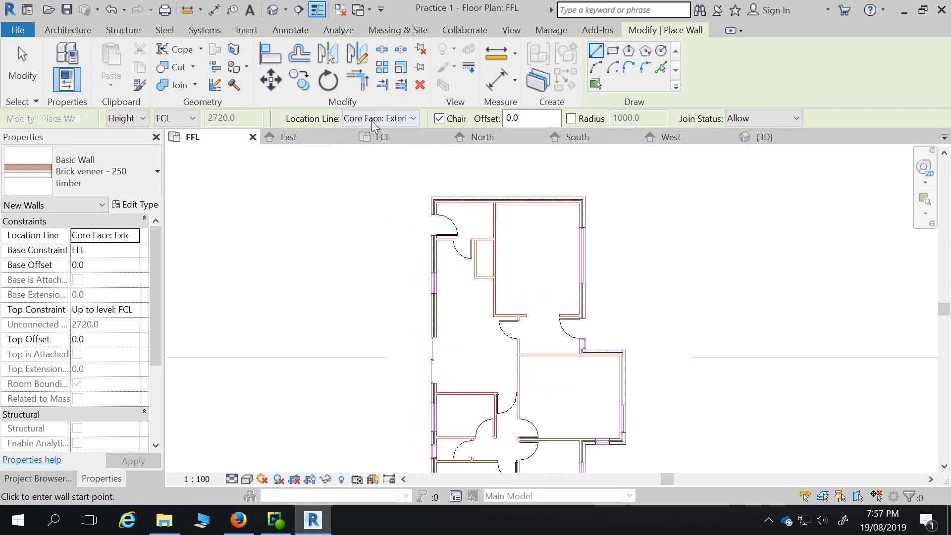
left_click(414, 119)
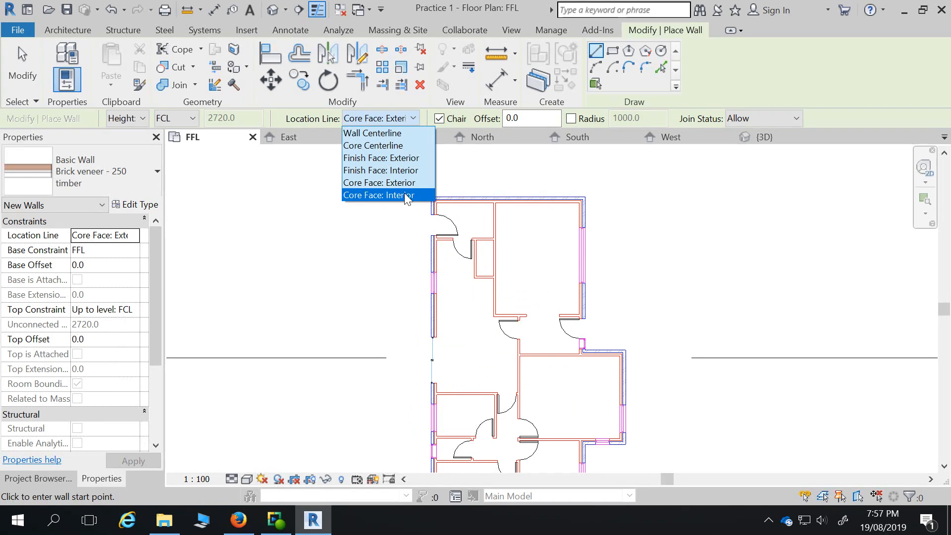
left_click(406, 161)
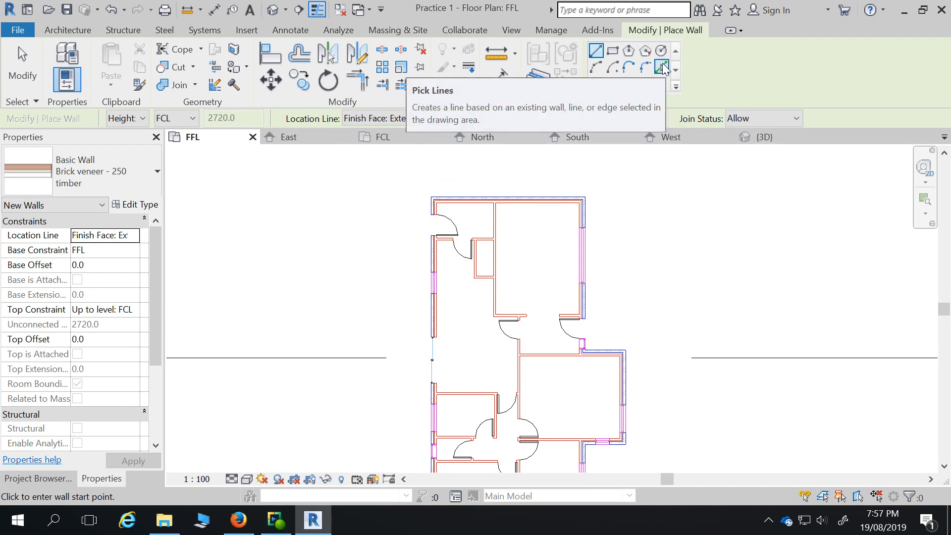
Place a wall with Pick Lines on the imported inner wall line along the top of the entry room.
left_click(663, 68)
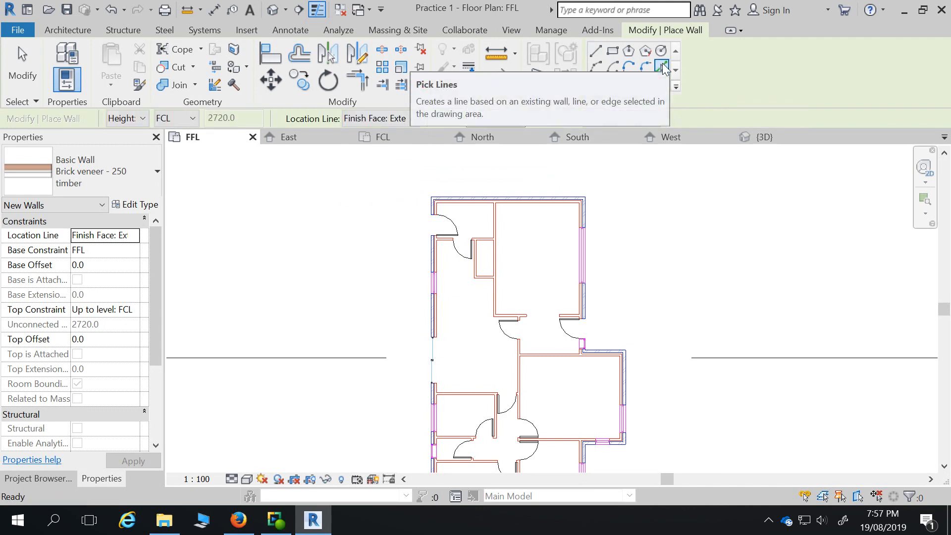
scroll(416, 198, "up", 3)
scroll(414, 155, "down", 2)
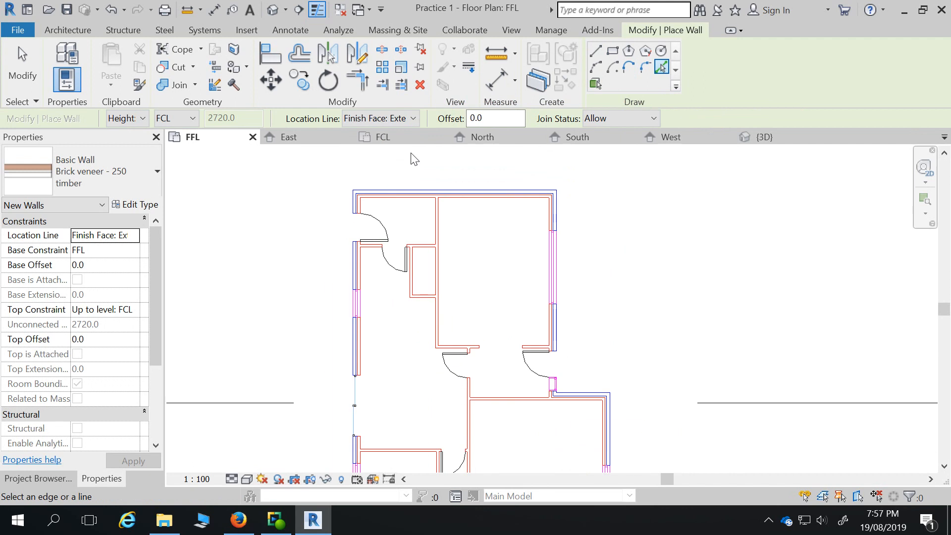
scroll(416, 198, "up", 3)
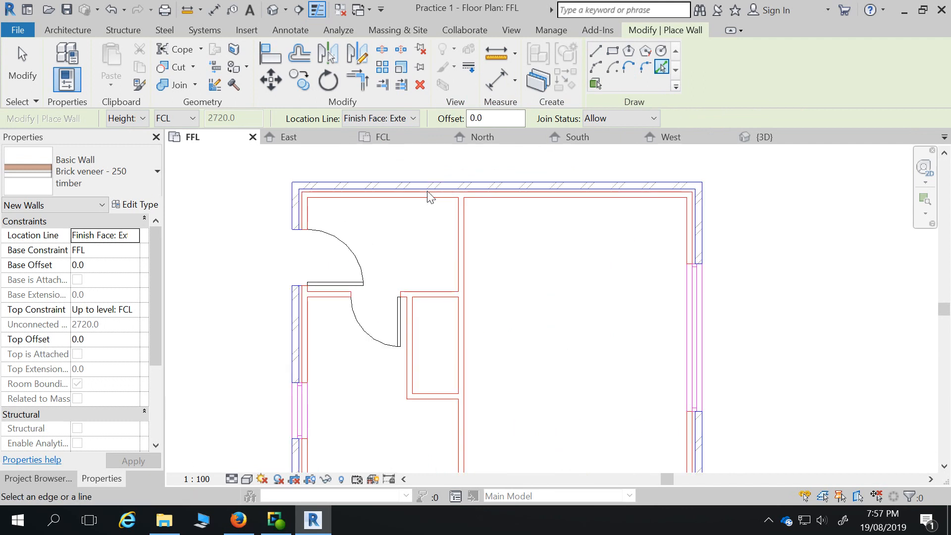
scroll(425, 205, "up", 2)
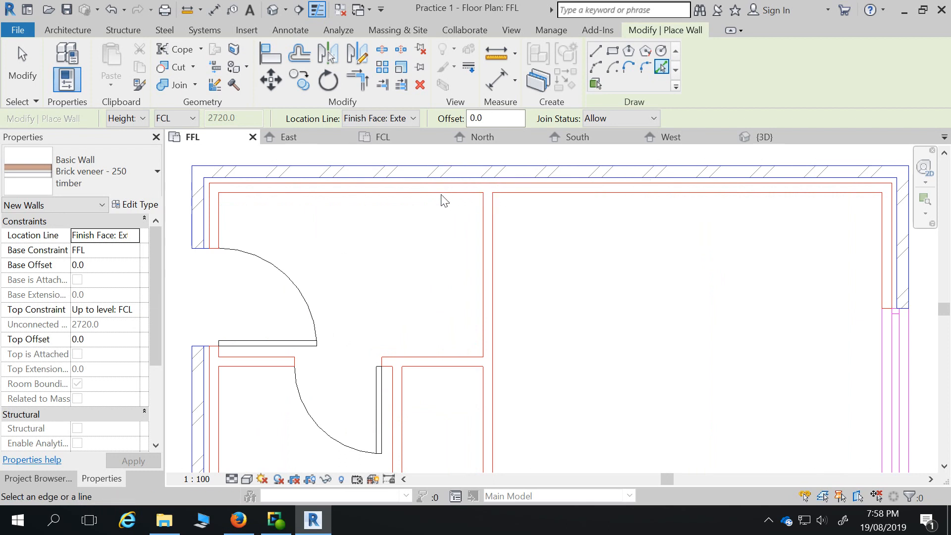
key("space")
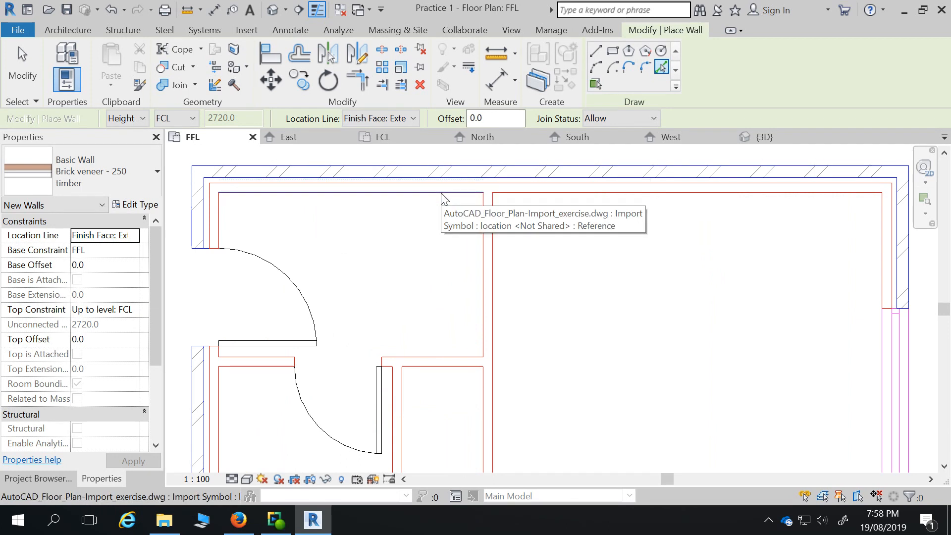
left_click(445, 199)
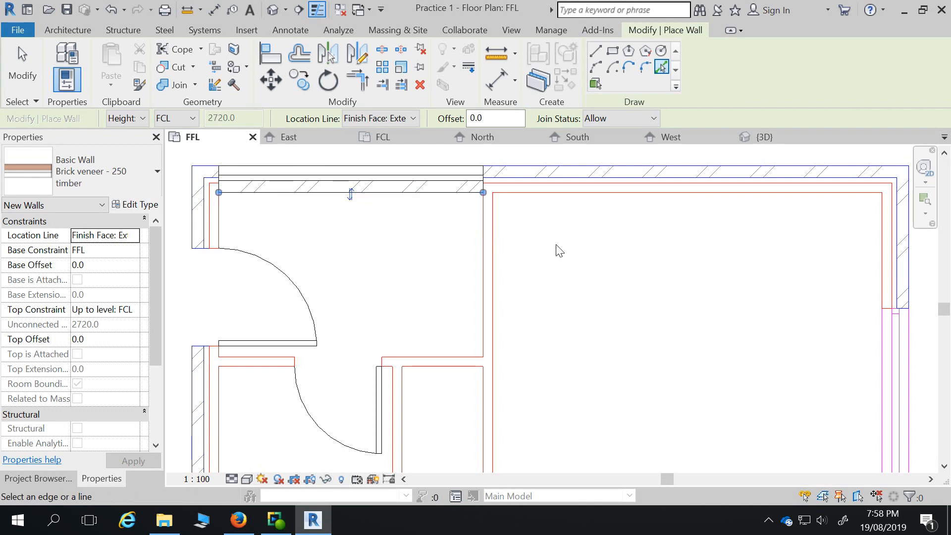
scroll(615, 250, "down", 3)
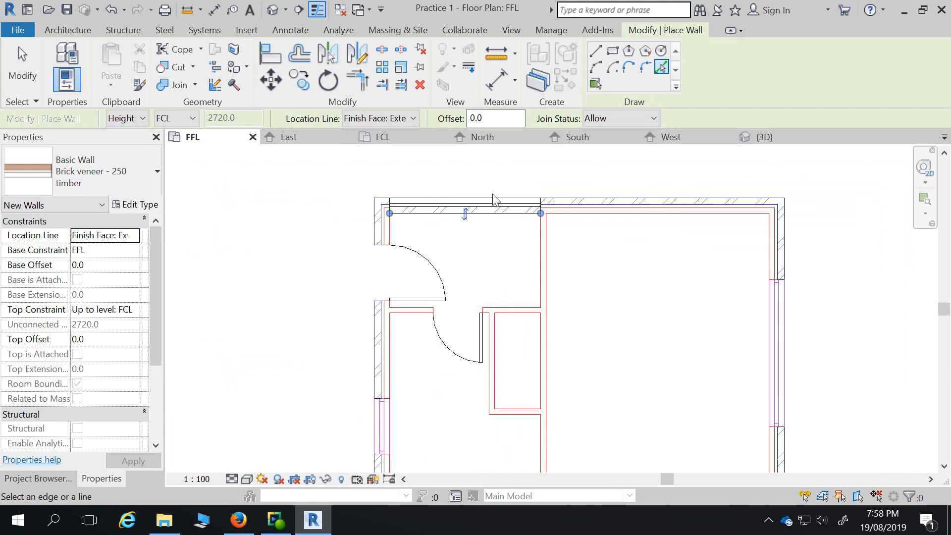
scroll(597, 243, "up", 3)
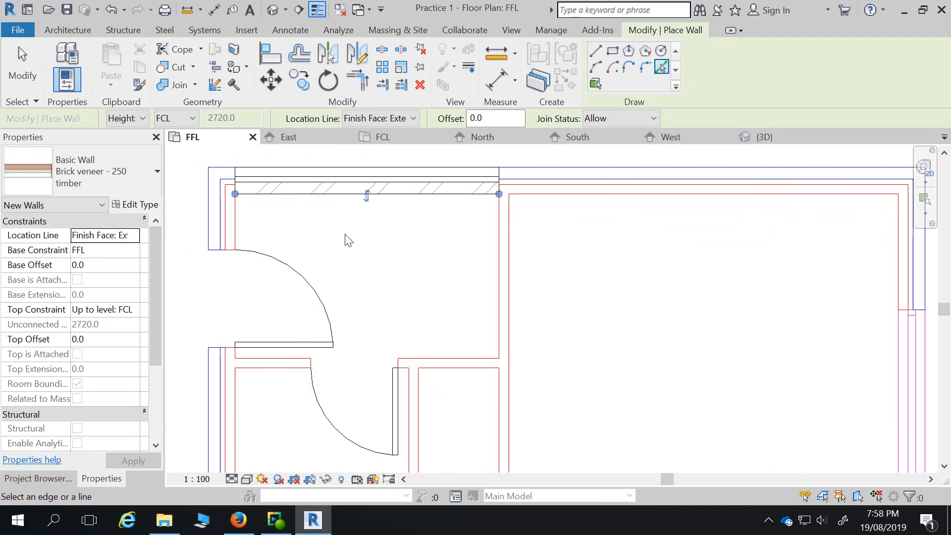
key("Escape")
key("Escape")
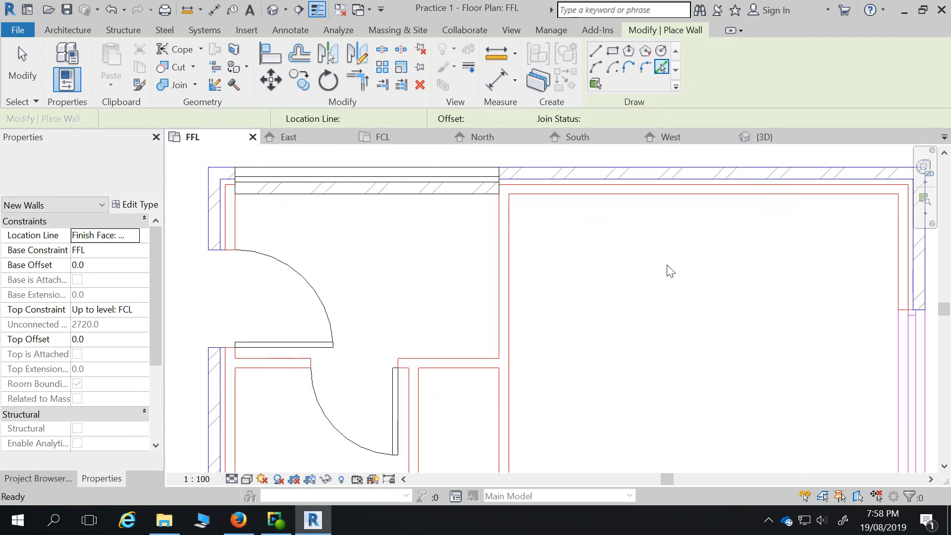
Select the wall above the entry room and flip its orientation inward and back outward.
left_click(435, 200)
scroll(432, 194, "down", 2)
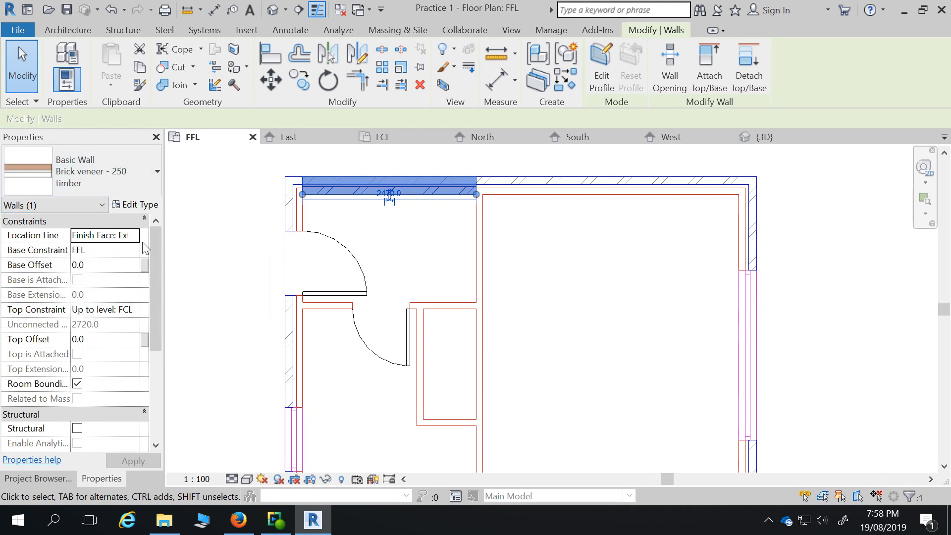
left_click(394, 215)
scroll(375, 160, "up", 2)
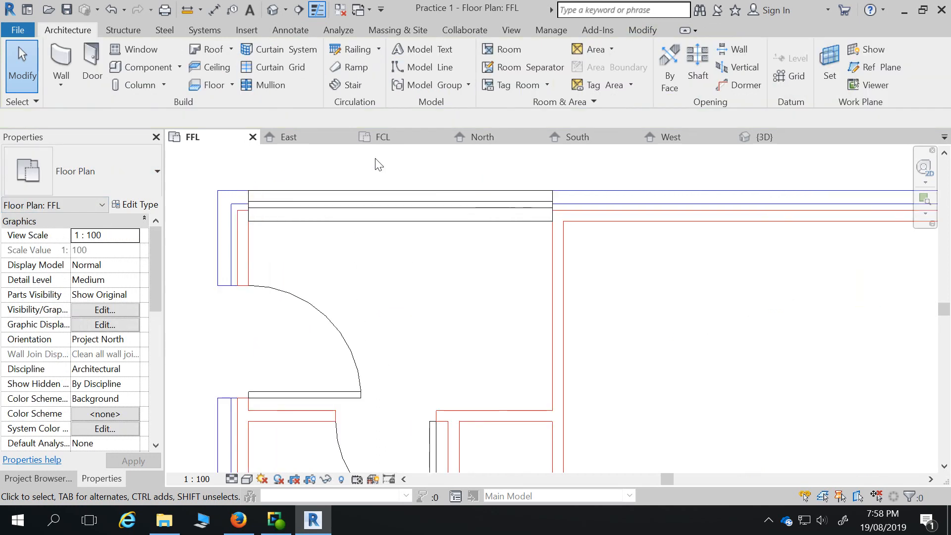
left_click(394, 207)
scroll(398, 222, "up", 3)
scroll(397, 219, "down", 3)
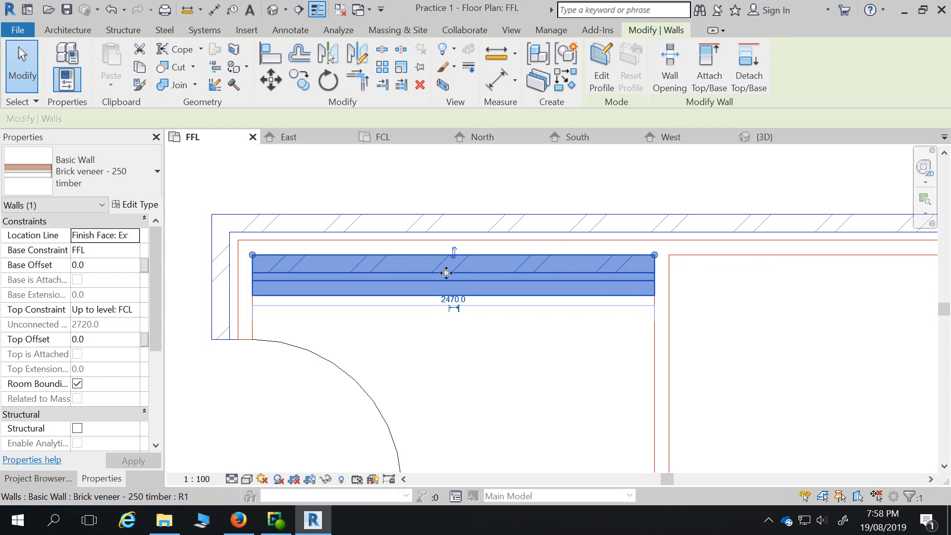
left_click(454, 252)
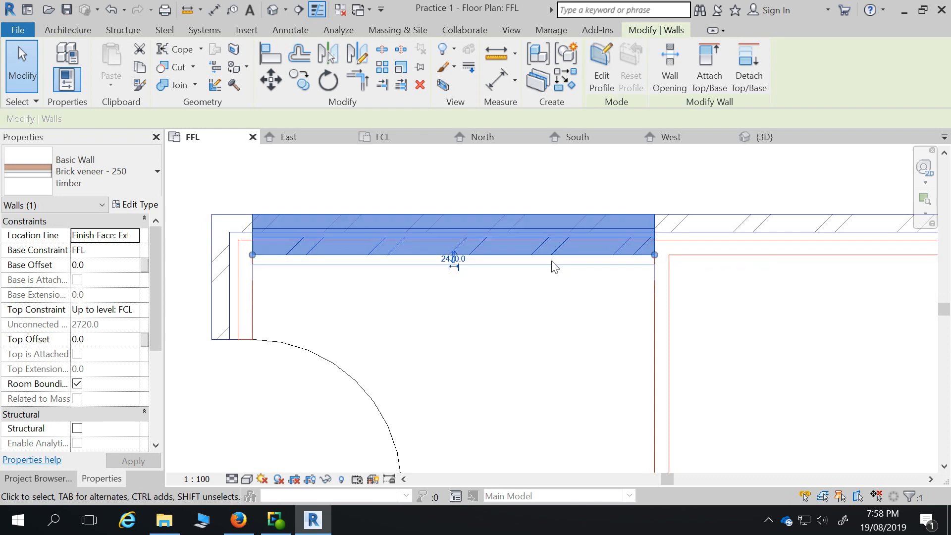
Set the entry room wall's location line to Core Centerline and flip its orientation about that line.
left_click(119, 235)
left_click(134, 236)
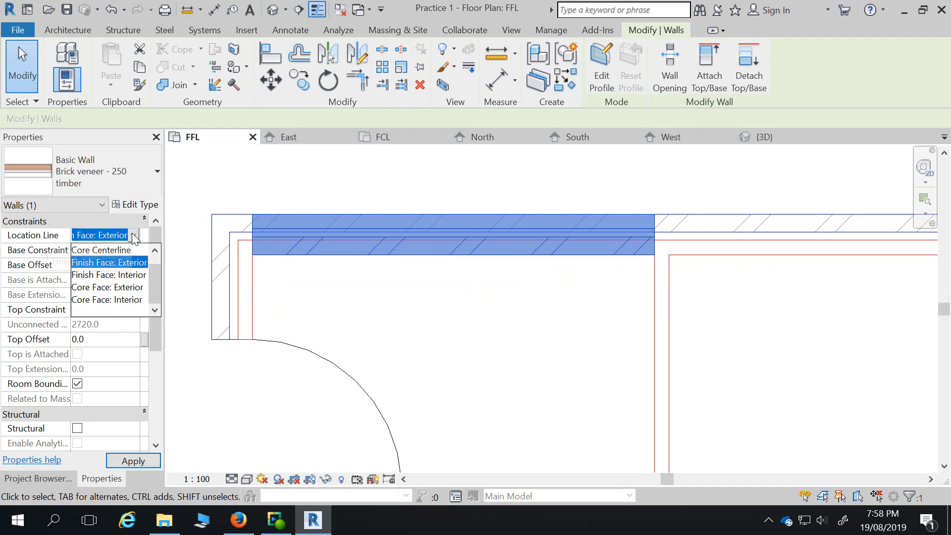
left_click(122, 251)
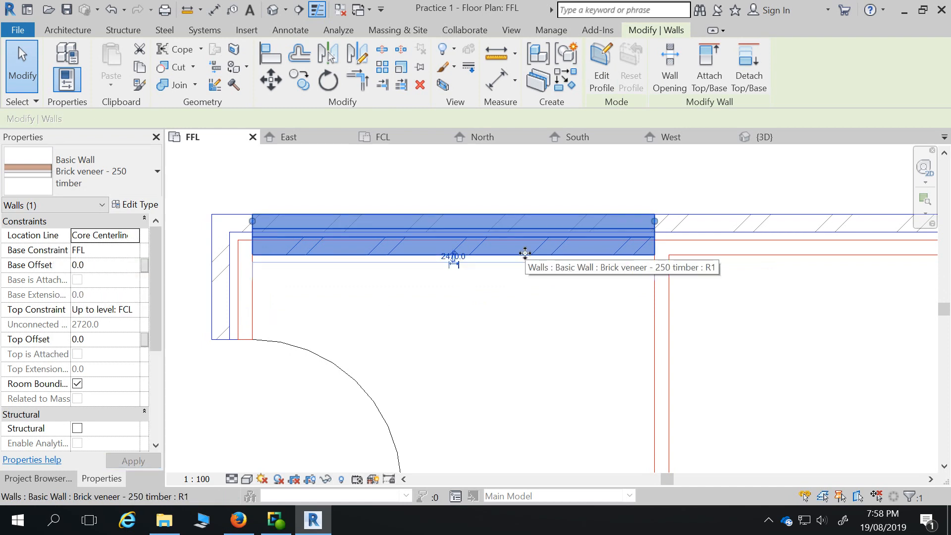
scroll(456, 258, "up", 2)
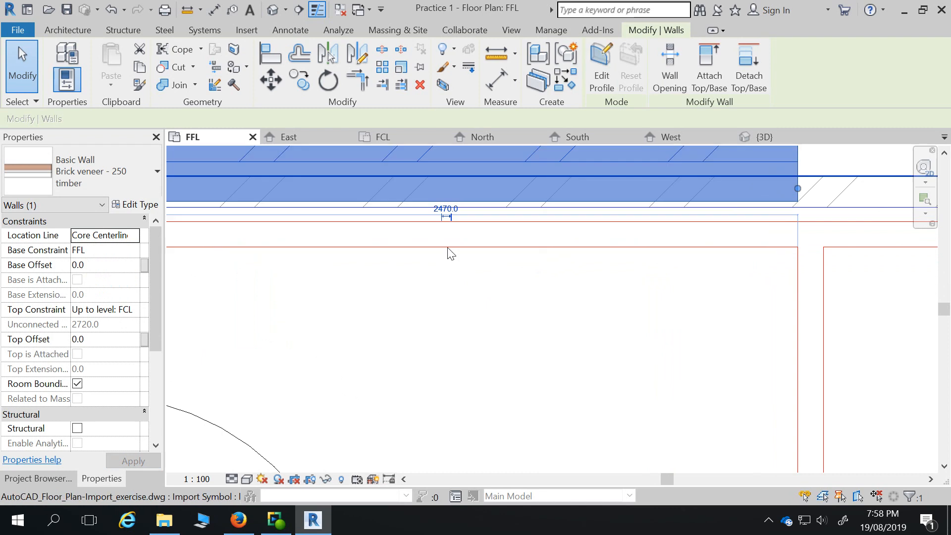
scroll(565, 287, "down", 2)
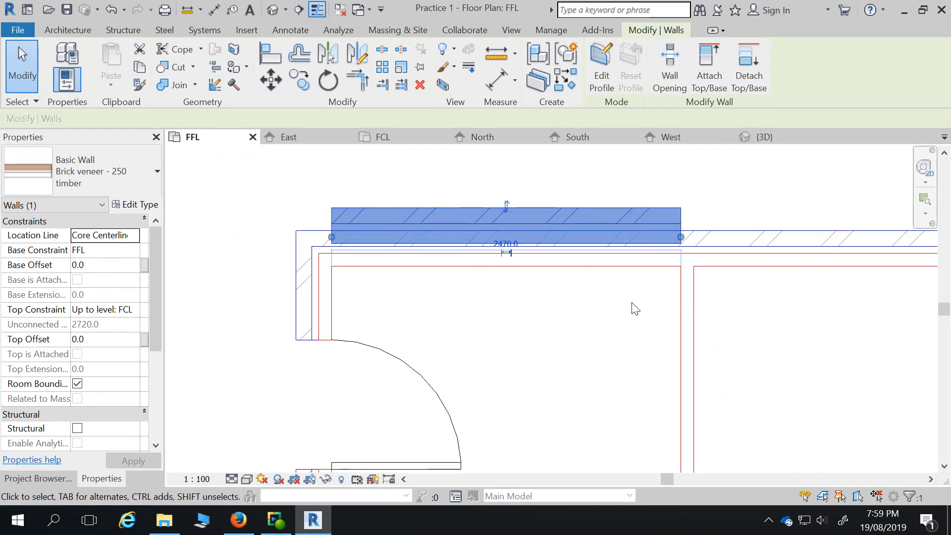
left_click(297, 191)
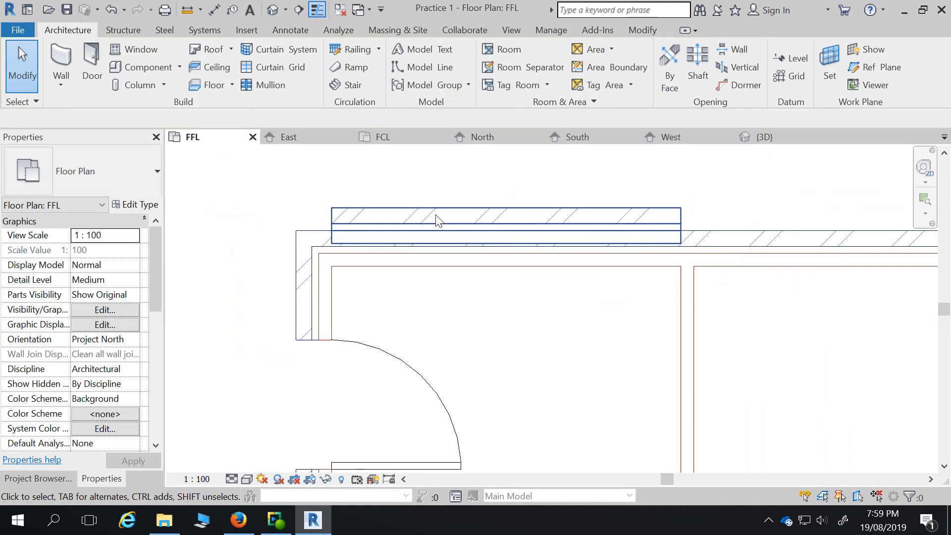
Delete the wall placed above the entry room.
left_click(469, 220)
key("Delete")
scroll(410, 218, "down", 2)
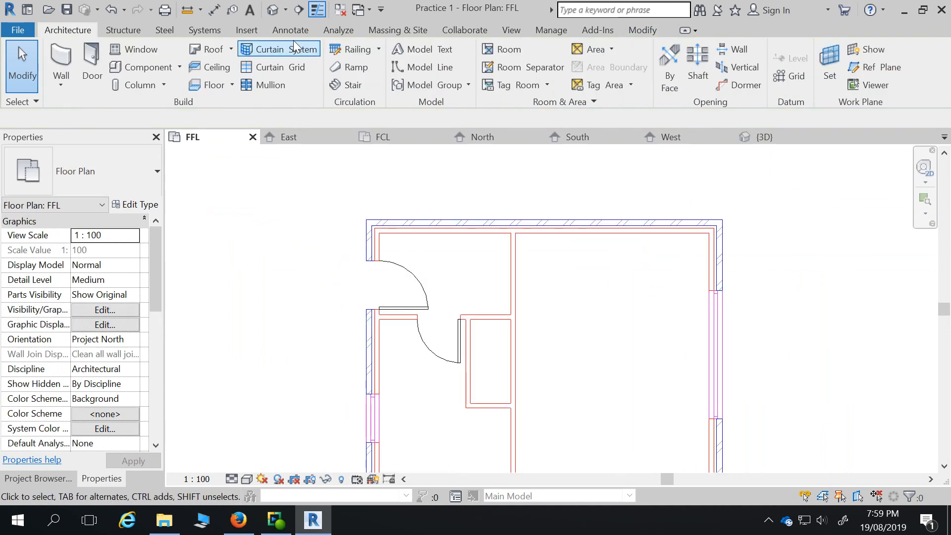
Draw a Brick veneer - 250 timber wall along the building's top edge, from the upper-left outer corner to the upper-right outer corner.
left_click(61, 54)
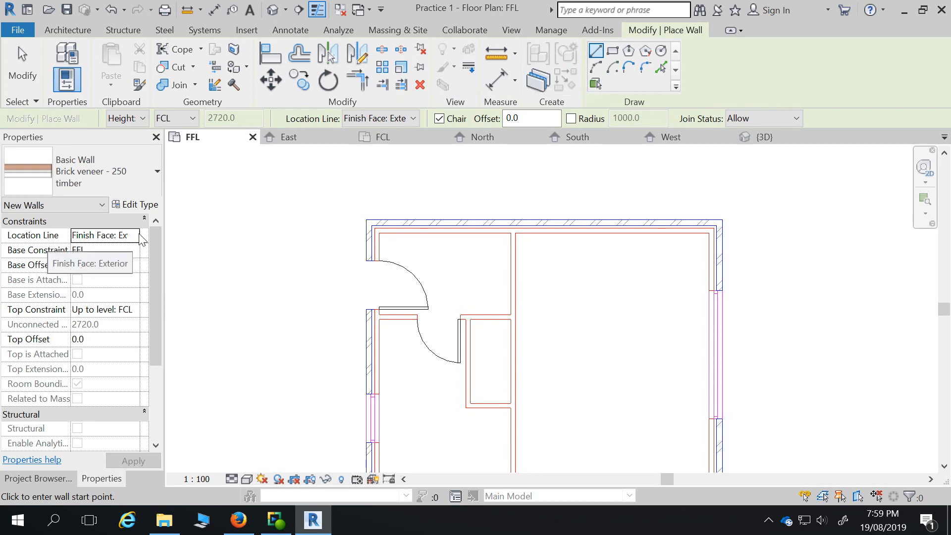
left_click(366, 224)
left_click(366, 224)
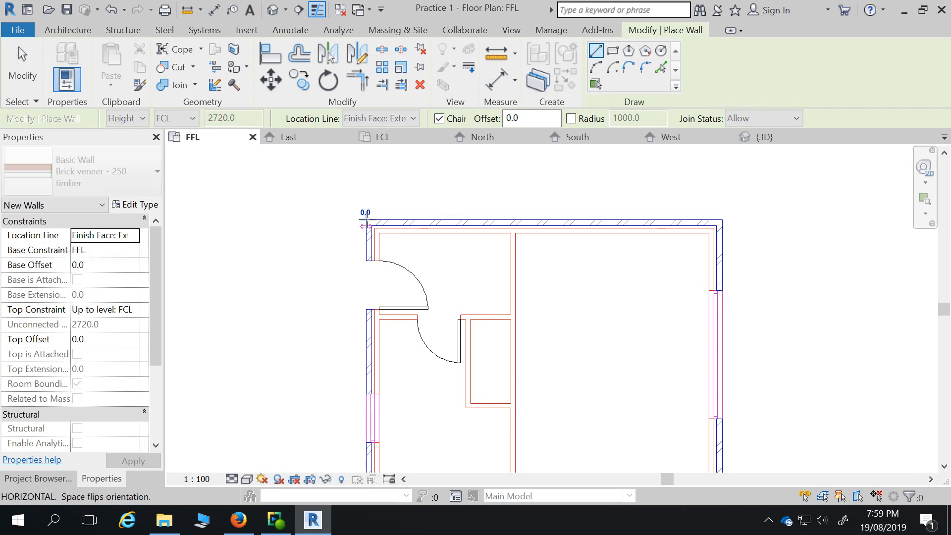
scroll(728, 228, "up", 3)
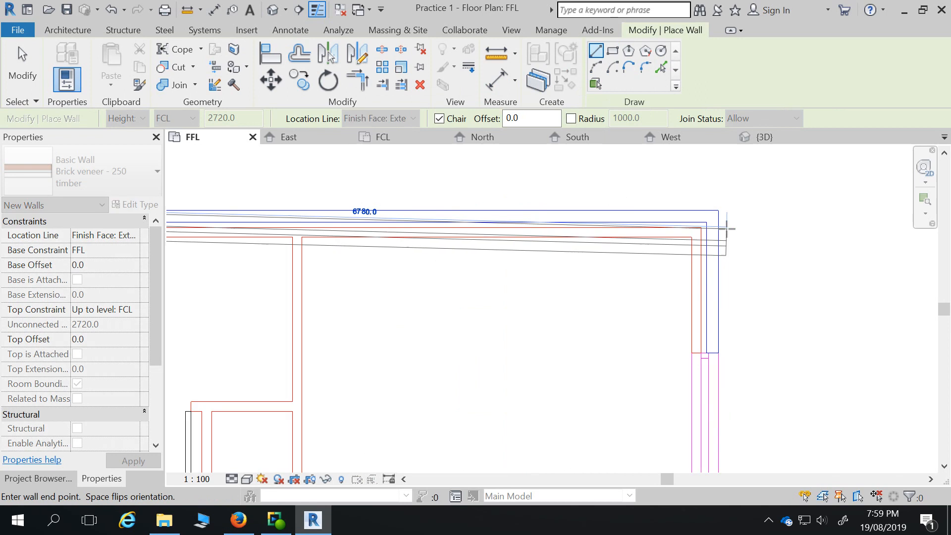
left_click(716, 208)
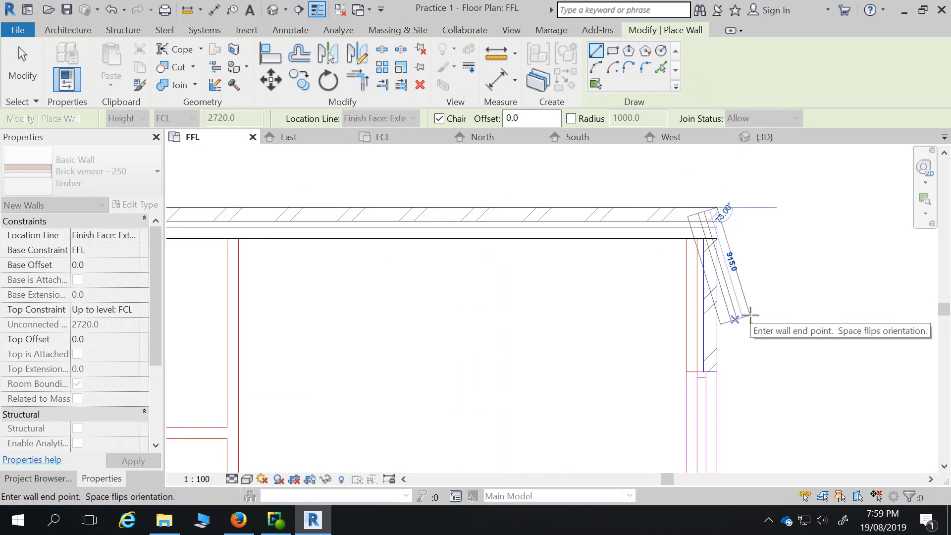
scroll(746, 315, "down", 2)
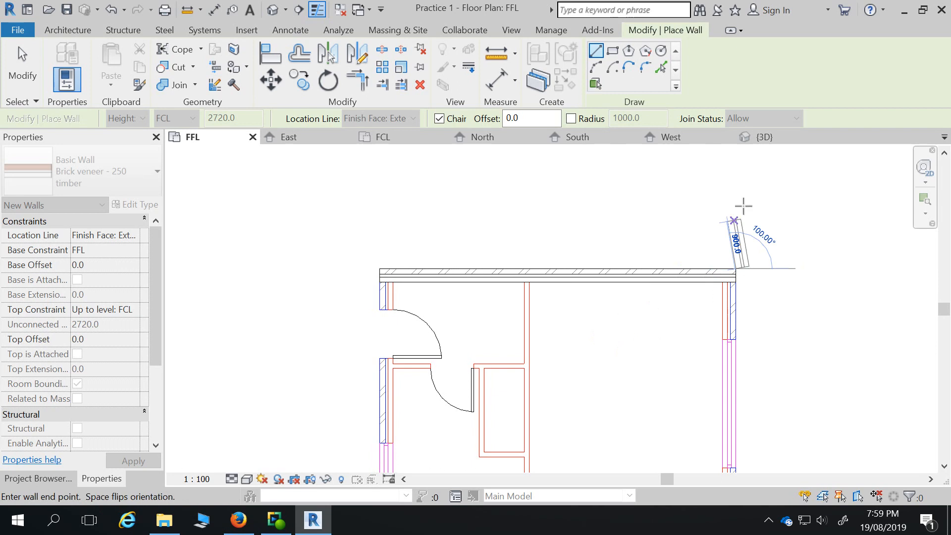
Continue the brick veneer wall from the upper-right corner down the building's right side to the inner corner beside the projecting room.
scroll(545, 201, "down", 2)
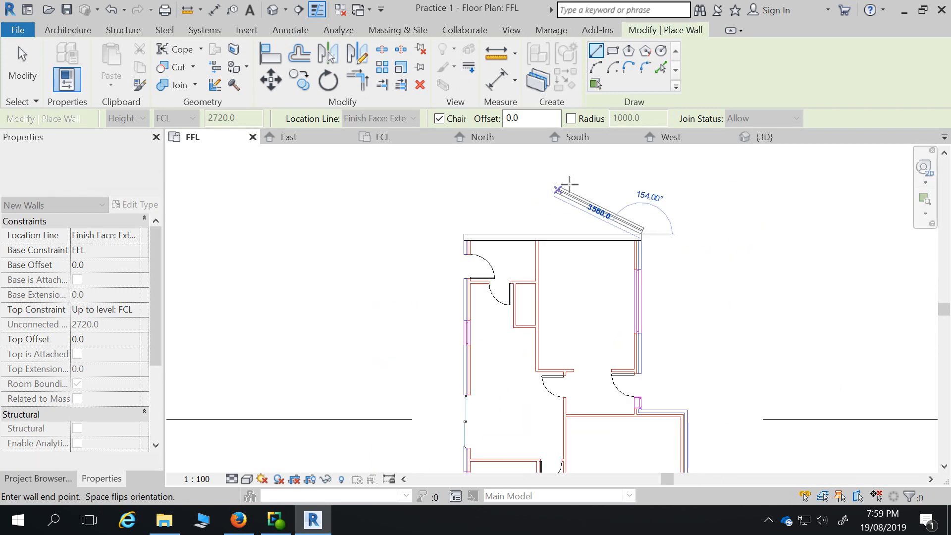
scroll(653, 426, "up", 4)
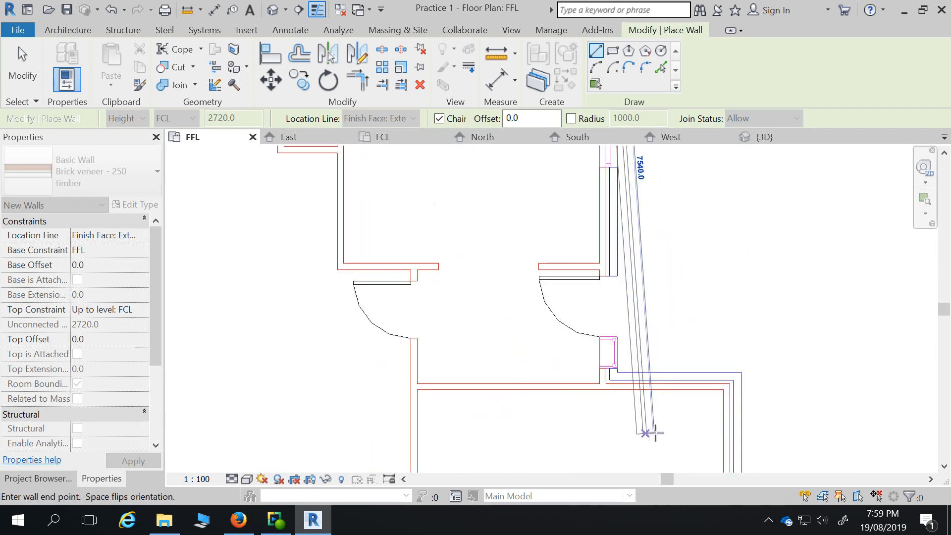
scroll(584, 330, "up", 3)
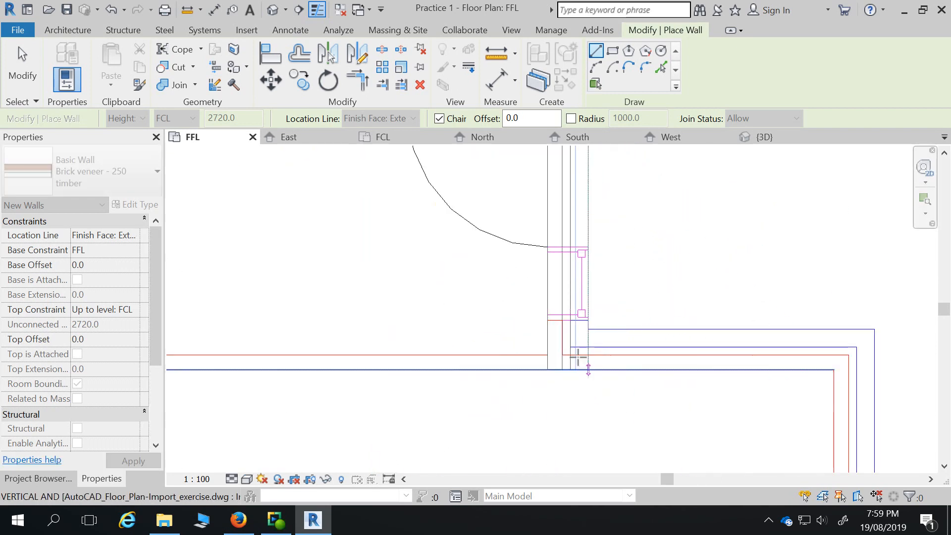
left_click(590, 326)
scroll(404, 322, "down", 5)
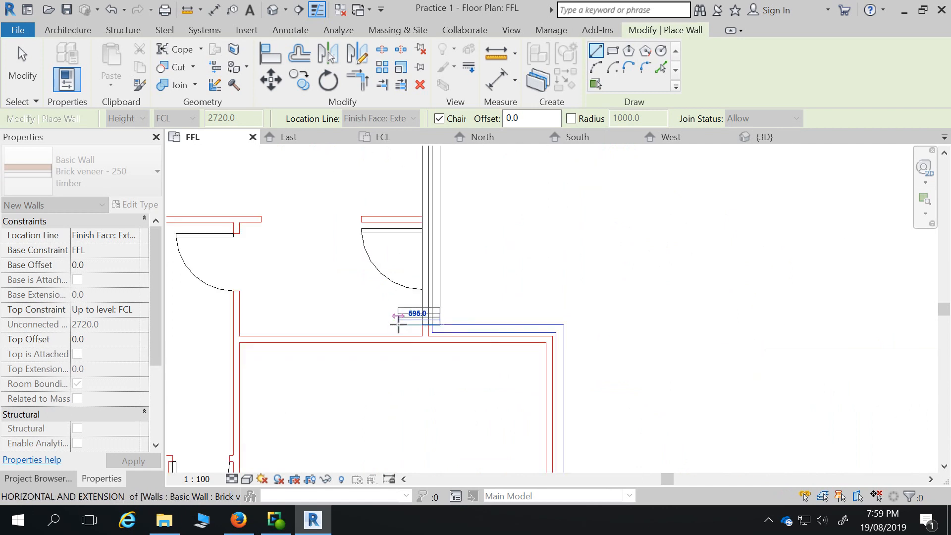
Carry the wall chain around the projecting room's upper and lower outer corners and back to its lower inner corner.
scroll(523, 348, "up", 5)
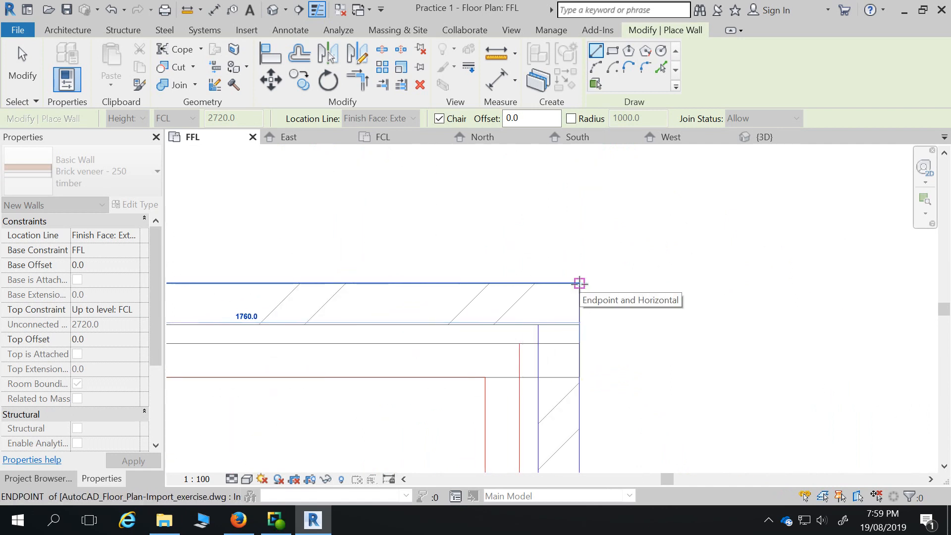
left_click(579, 283)
scroll(623, 225, "down", 5)
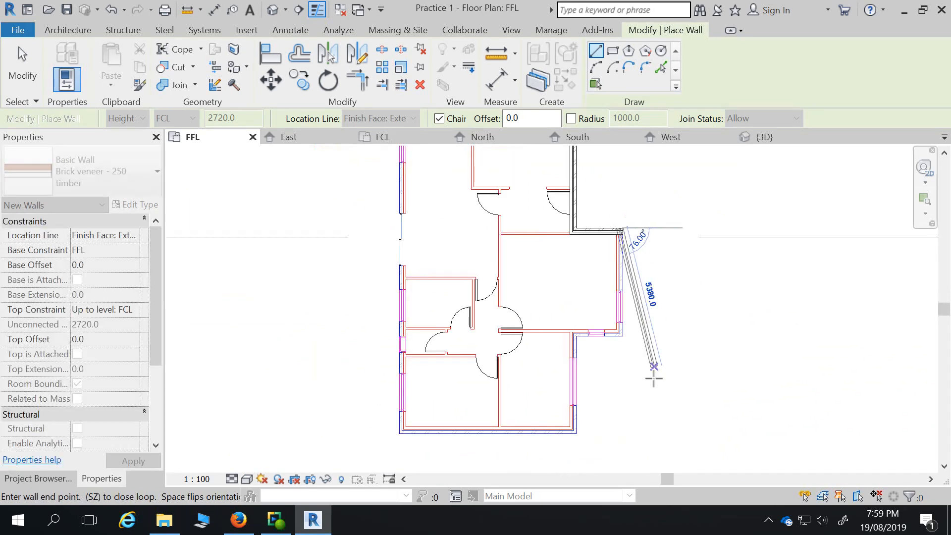
scroll(654, 327, "up", 6)
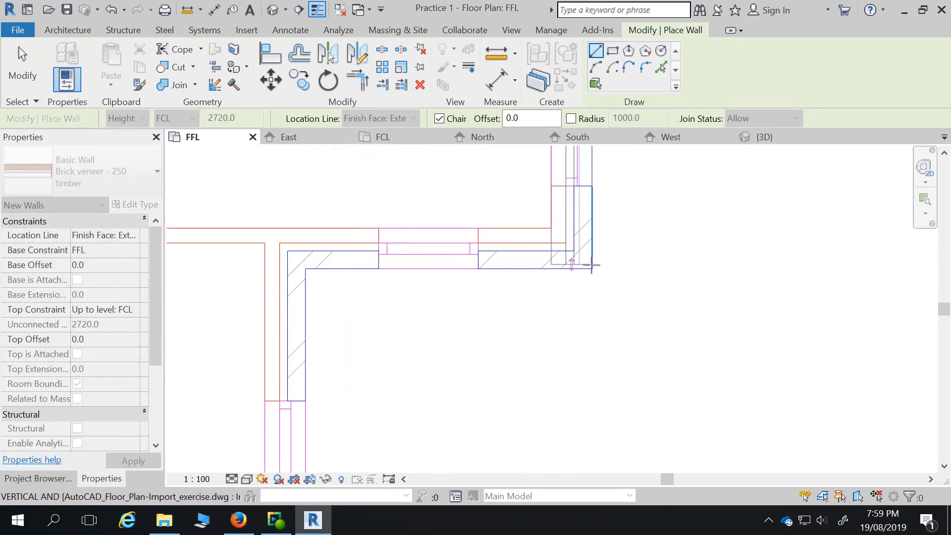
left_click(591, 269)
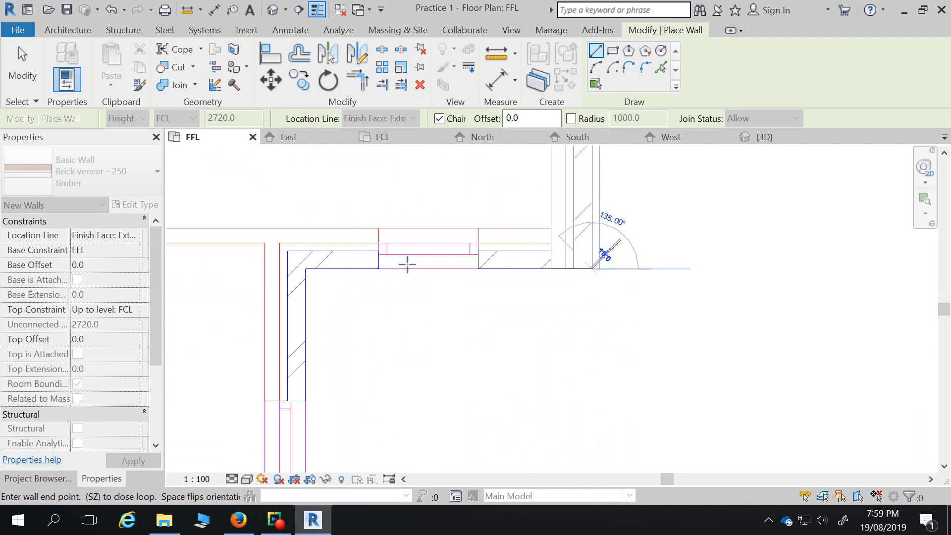
left_click(304, 270)
Extend the wall chain down to the lower-right corner, along the bottom edge and up the left side to close the building outline.
scroll(620, 293, "down", 6)
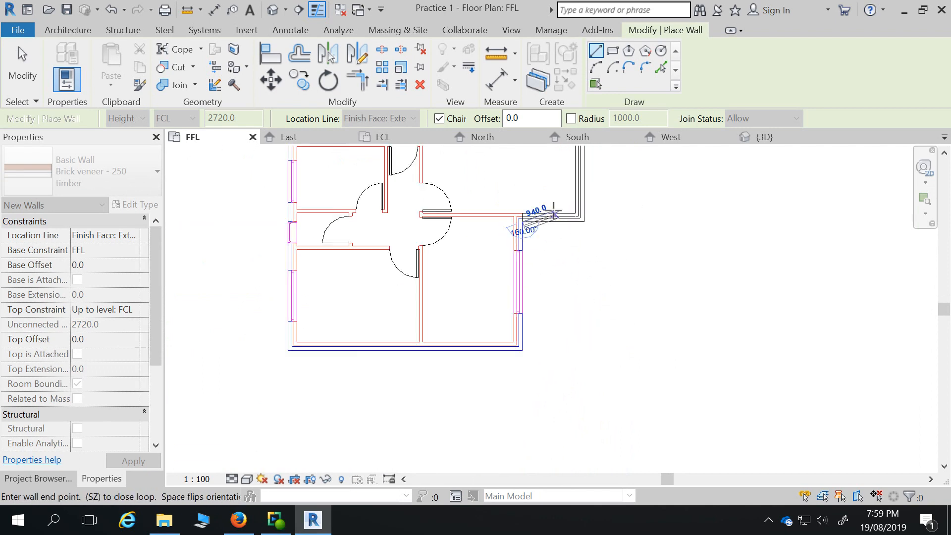
scroll(513, 327, "up", 5)
left_click(501, 344)
scroll(694, 352, "down", 4)
scroll(470, 348, "up", 3)
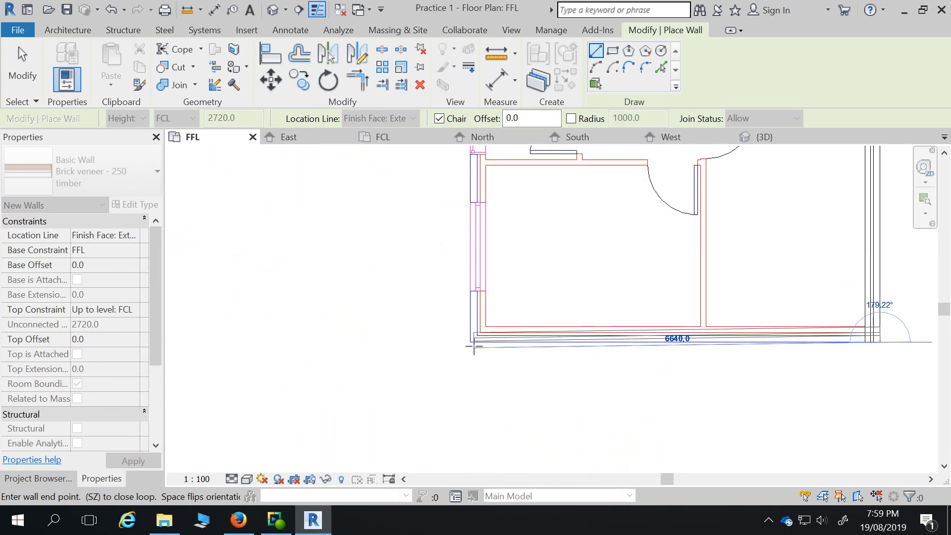
scroll(471, 347, "down", 5)
left_click(471, 378)
scroll(485, 213, "up", 5)
left_click(431, 270)
key("Escape")
key("Escape")
scroll(473, 235, "down", 5)
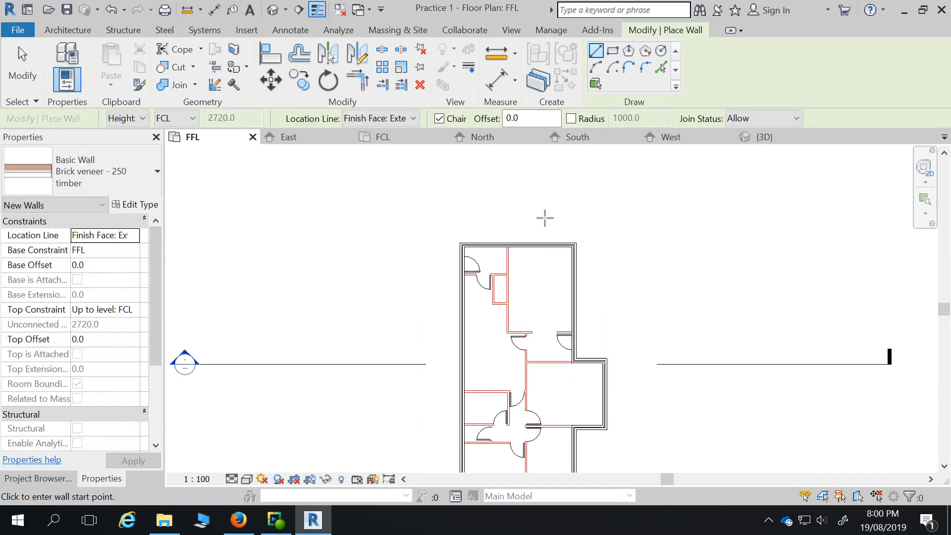
key("Escape")
Open the default 3D view and orbit the model to inspect the enclosed exterior walls from above.
scroll(515, 266, "up", 5)
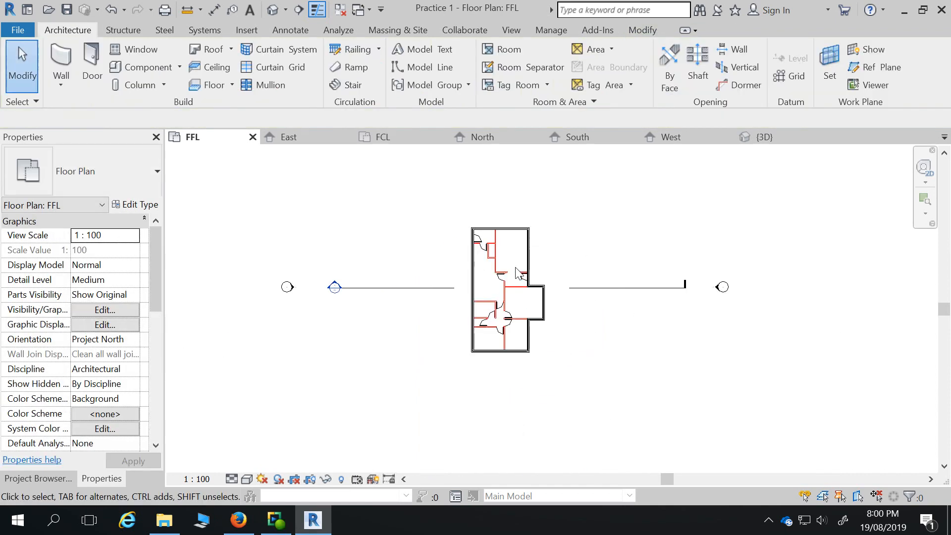
left_click(273, 9)
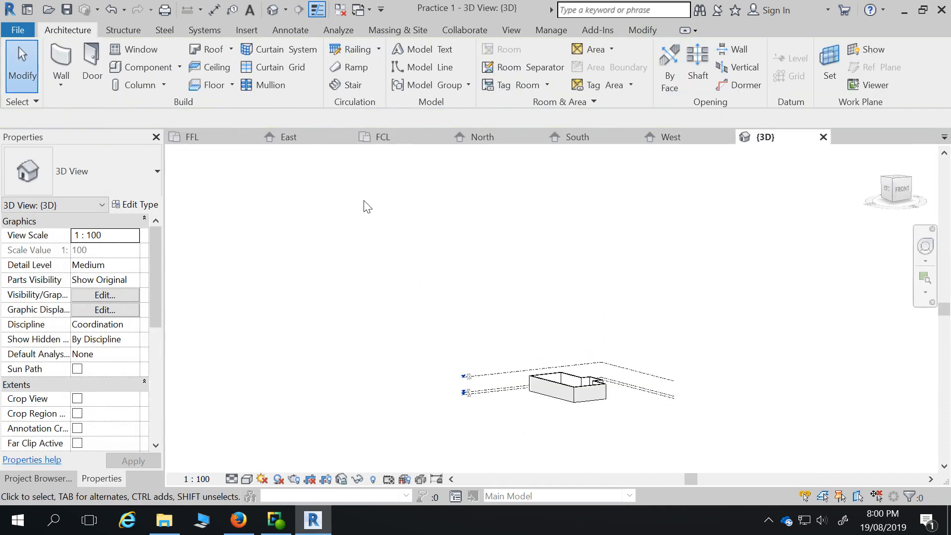
scroll(578, 398, "up", 3)
scroll(414, 316, "down", 3)
middle_click_drag(389, 365, 448, 459, "shift")
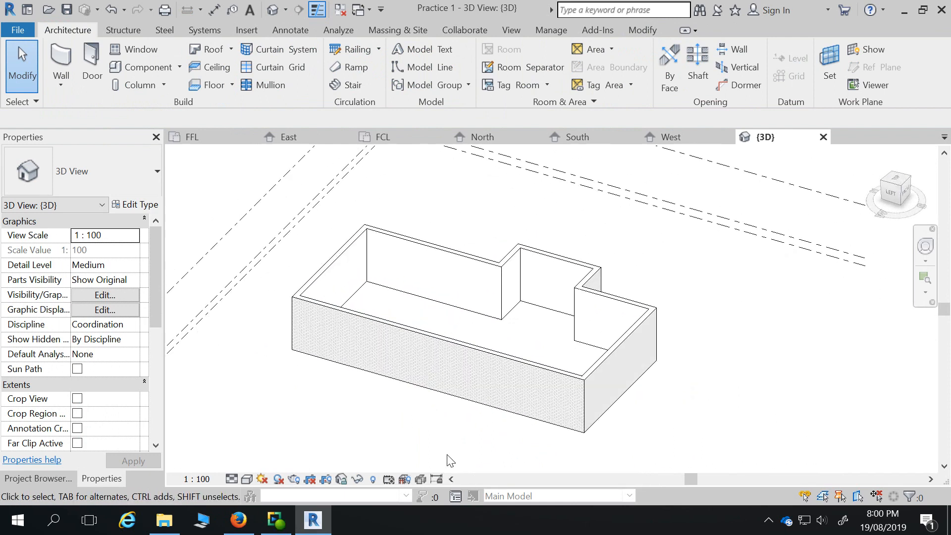
scroll(428, 273, "down", 1)
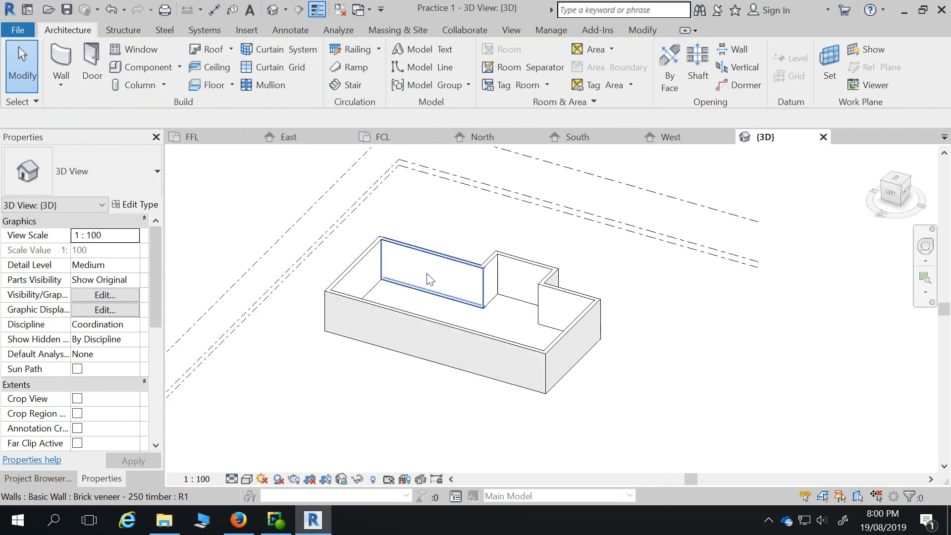
Reopen the FFL floor plan, select the whole chain of exterior walls and delete it.
left_click(37, 478)
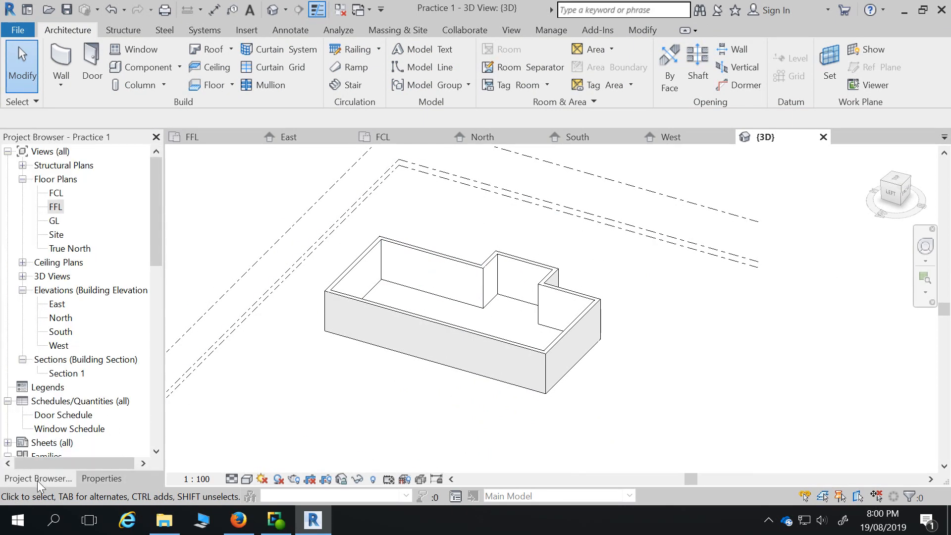
double_click(55, 206)
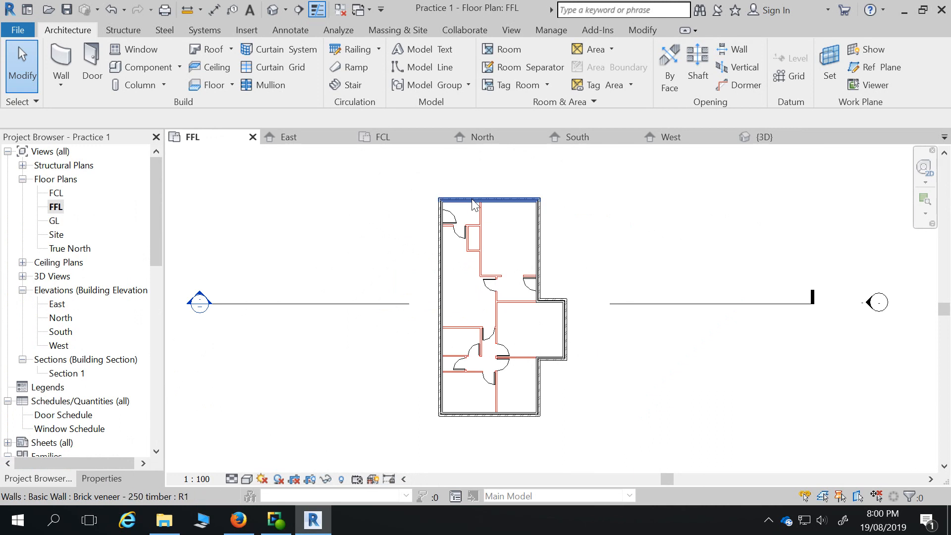
key("Tab")
left_click(474, 203)
left_click(596, 229)
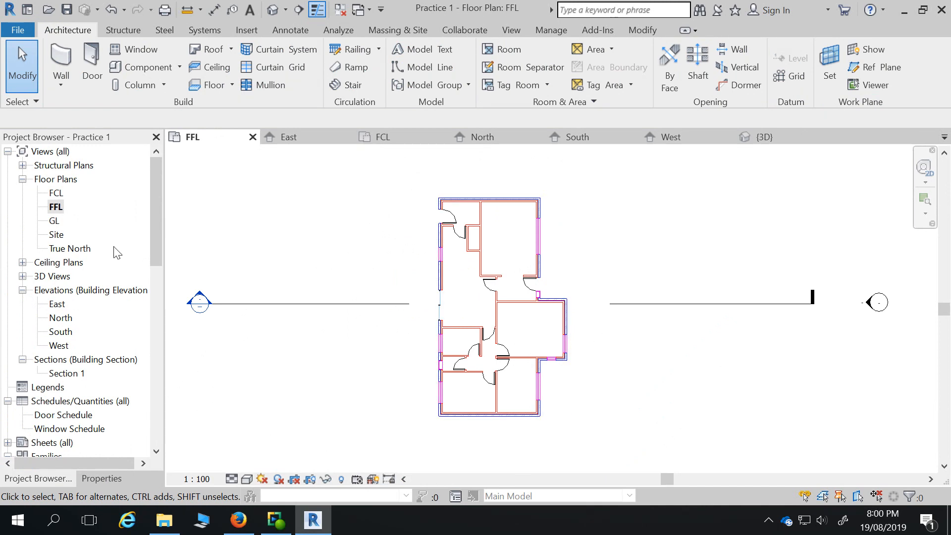
Draw a Brick veneer - 250 timber wall along the plan's top edge with the location line at Finish Face: Exterior.
left_click(52, 207)
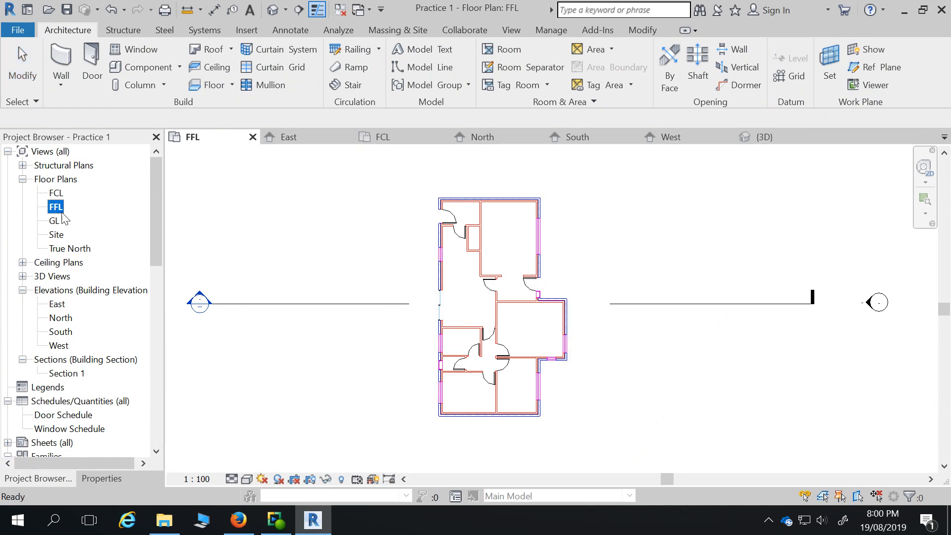
left_click(62, 59)
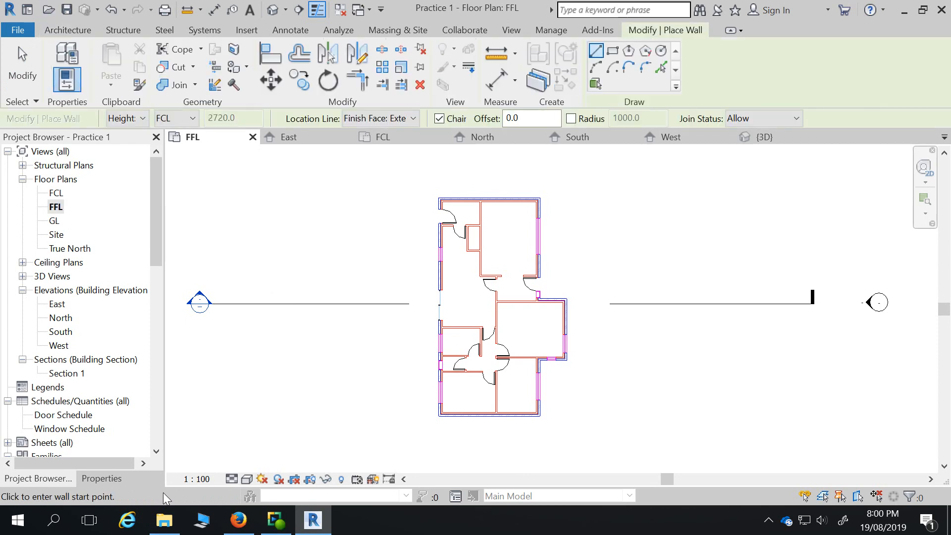
left_click(117, 481)
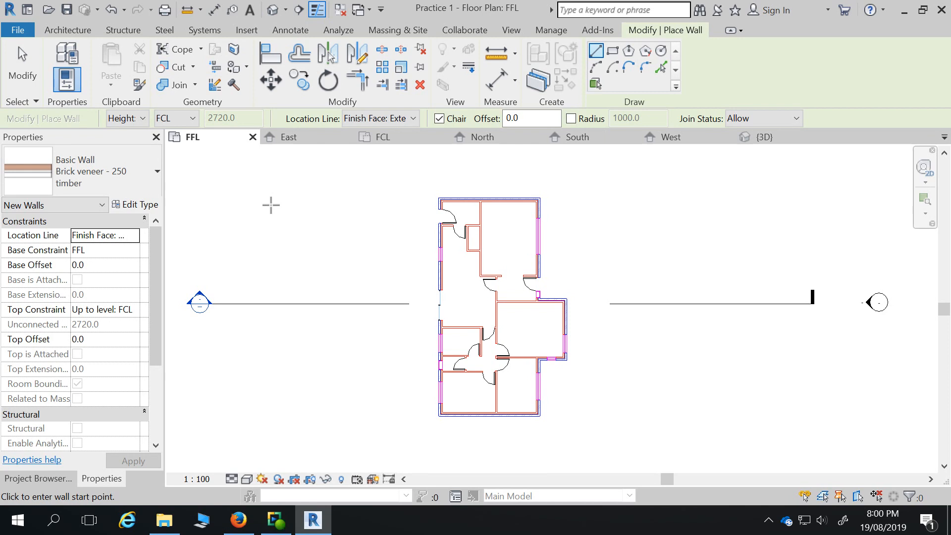
scroll(510, 218, "up", 3)
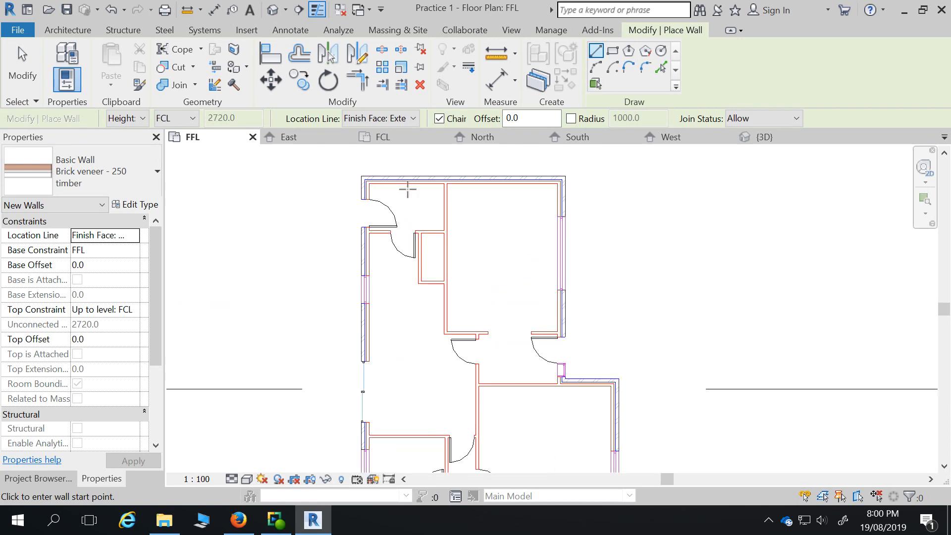
scroll(332, 170, "up", 2)
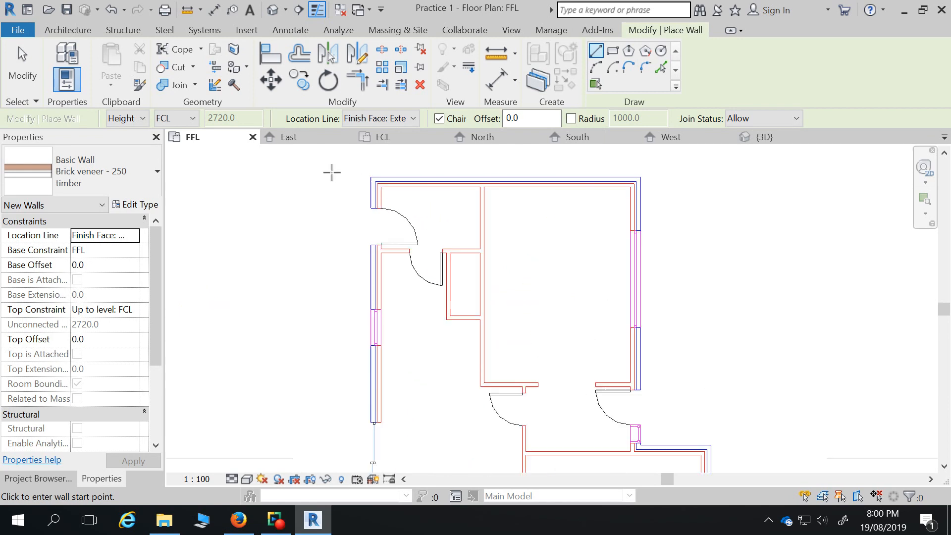
left_click(377, 178)
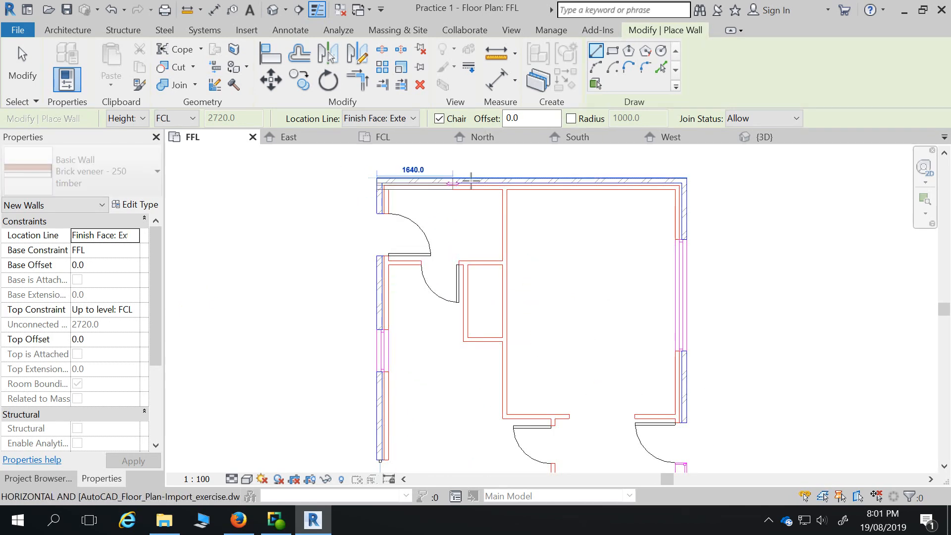
scroll(679, 166, "up", 3)
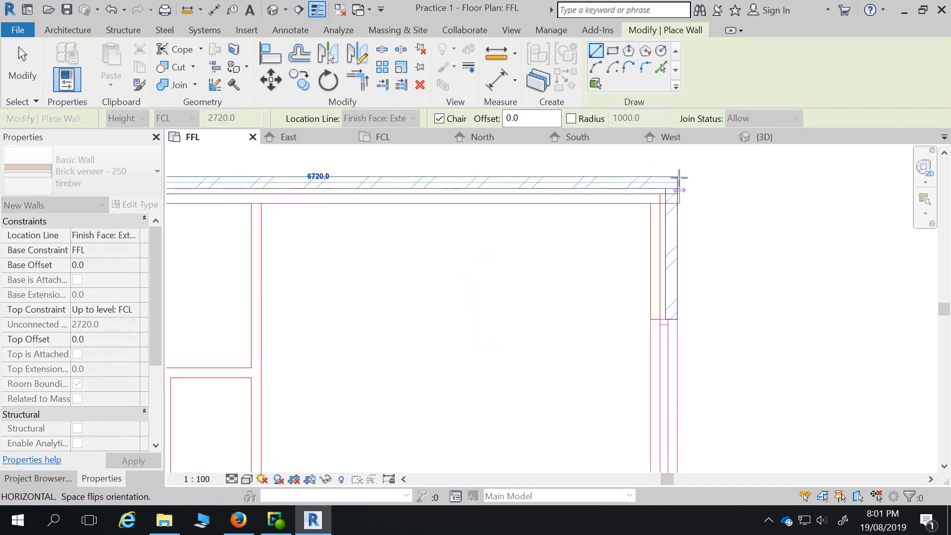
left_click(676, 164)
scroll(768, 195, "down", 3)
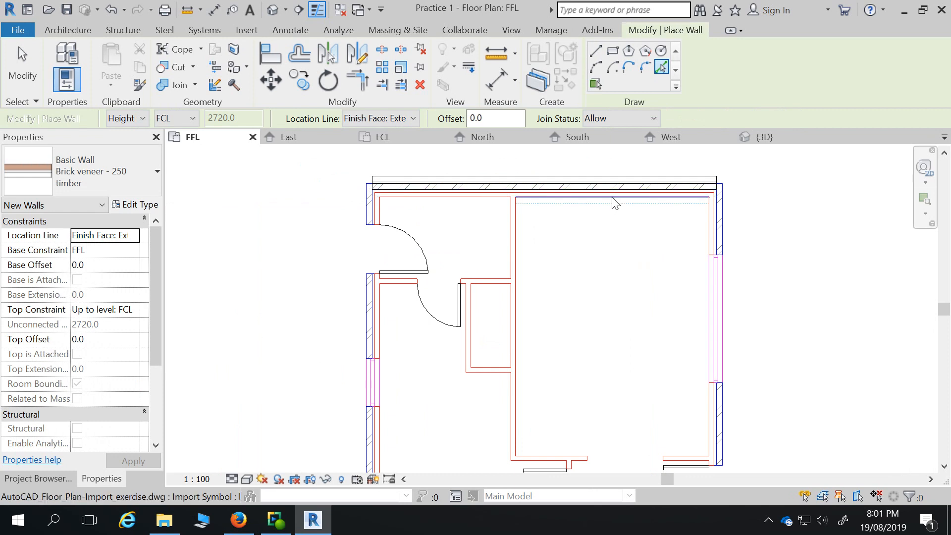
Leave wall placement and remove the wall placed along the plan's top edge.
left_click(614, 203)
key("Escape")
key("Escape")
left_click(610, 202)
key("Escape")
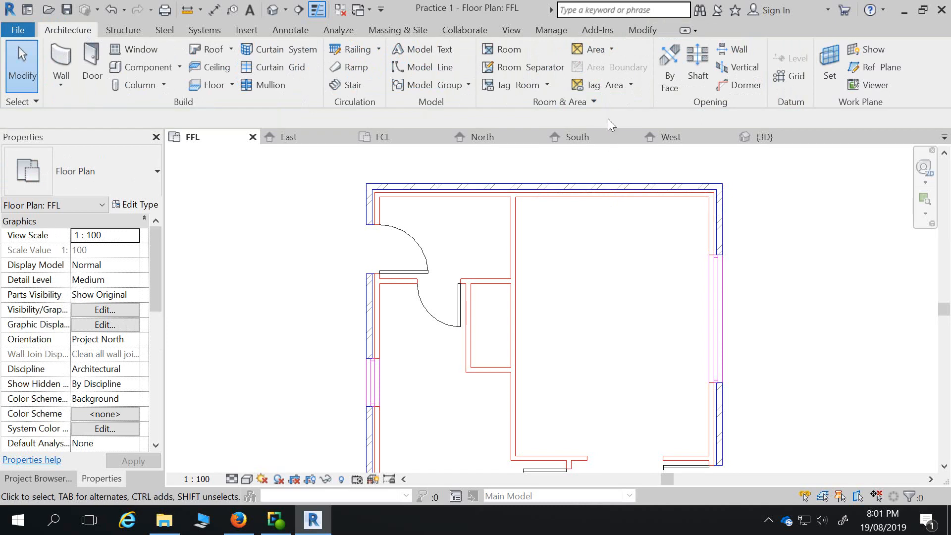
Place a brick veneer wall with Pick Lines on the inner brick line of the top edge, using Wall Centerline as the location line.
left_click(61, 74)
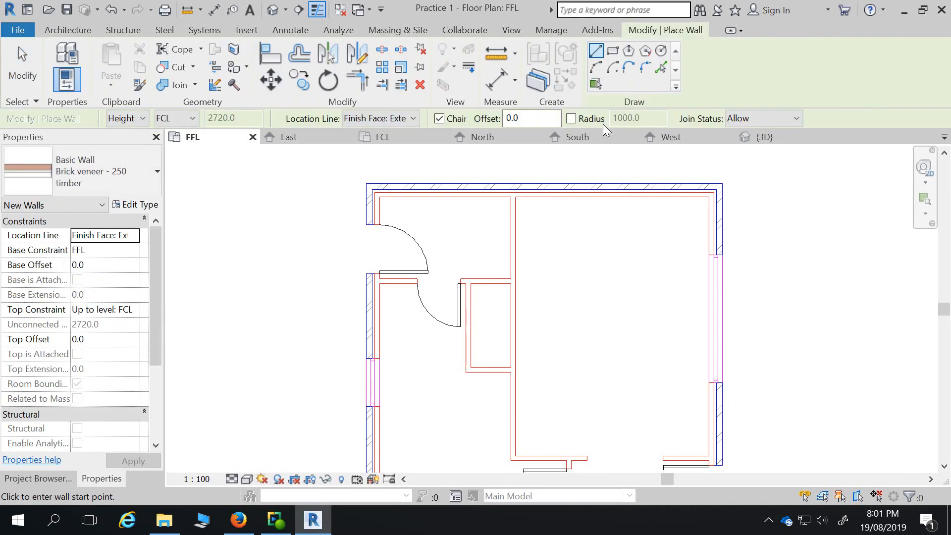
left_click(663, 70)
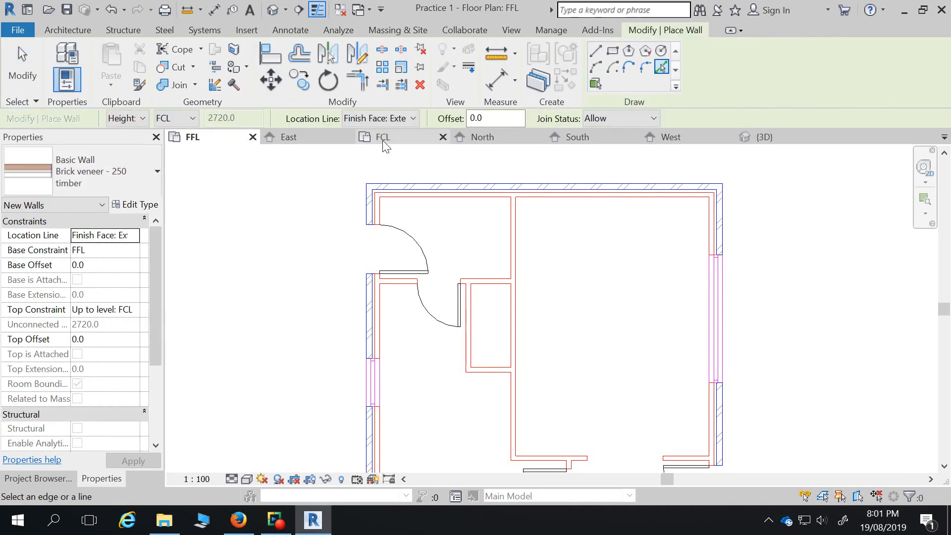
left_click(409, 118)
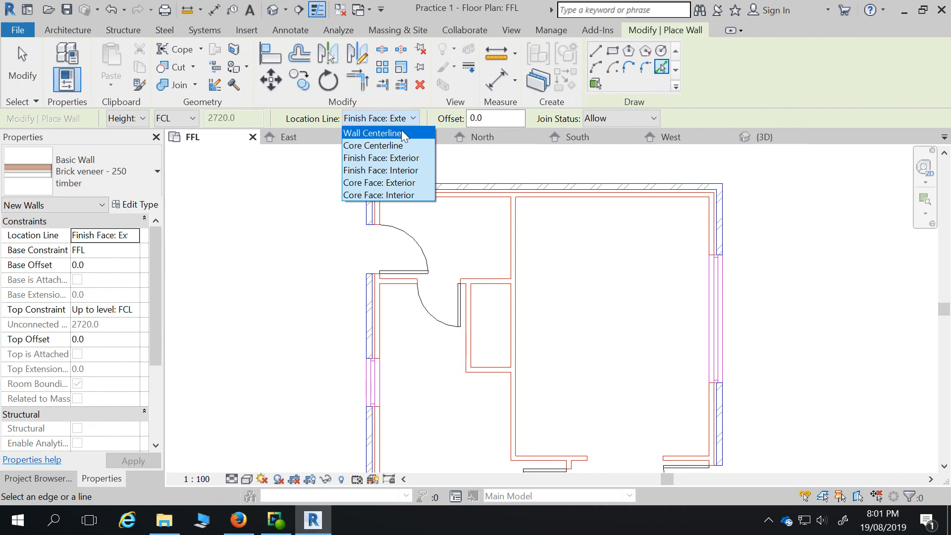
left_click(401, 131)
left_click(470, 191)
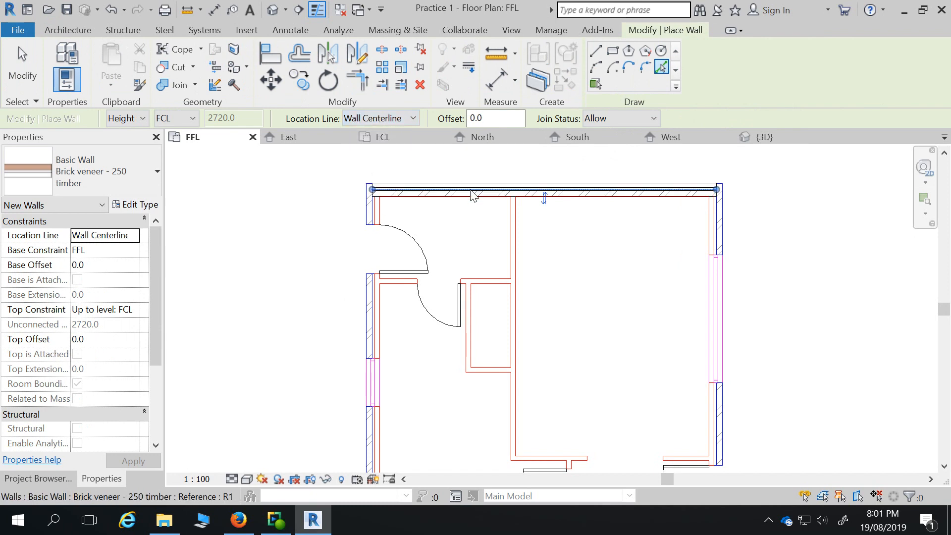
scroll(436, 207, "up", 3)
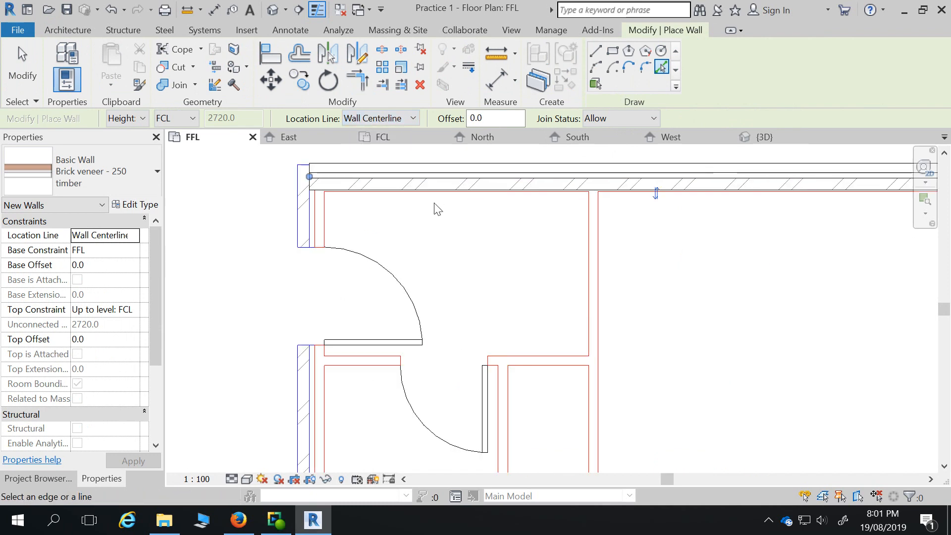
End wall placement and delete the centerline-placed wall along the top edge.
key("Escape")
key("Escape")
left_click(423, 162)
key("Delete")
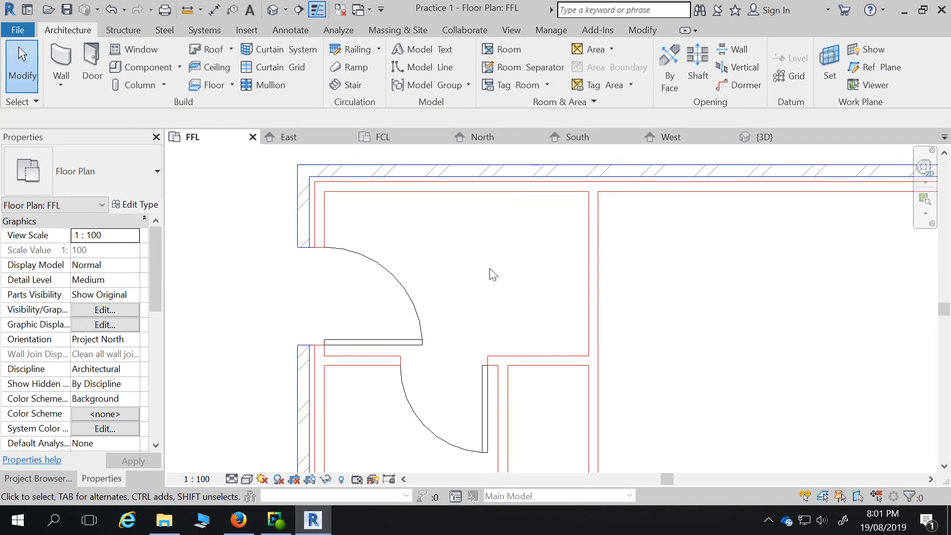
key("alt")
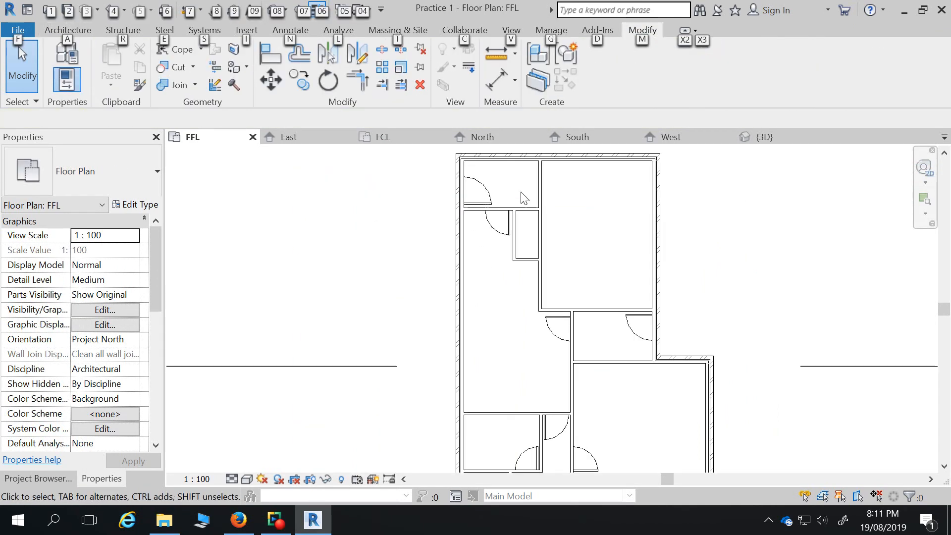
key("z")
key("f")
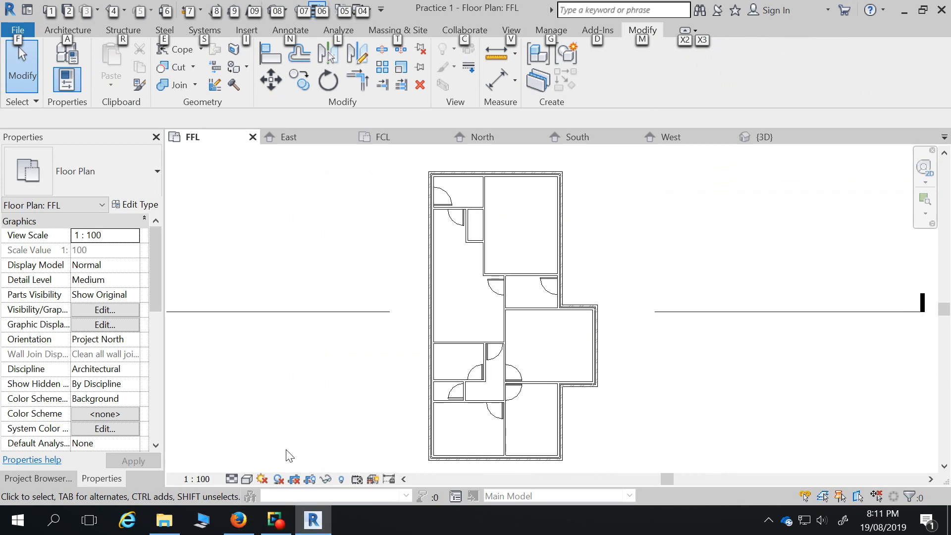
Start door placement with M_Single-Flush 0813 x 2134mm and check the Door Schedule in the floor plan PDF open in Firefox.
left_click(238, 520)
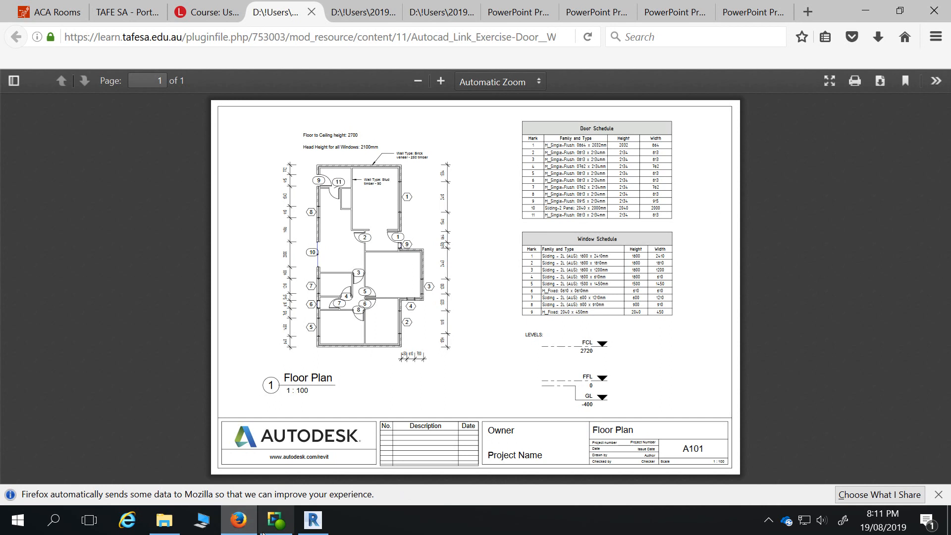
left_click(312, 520)
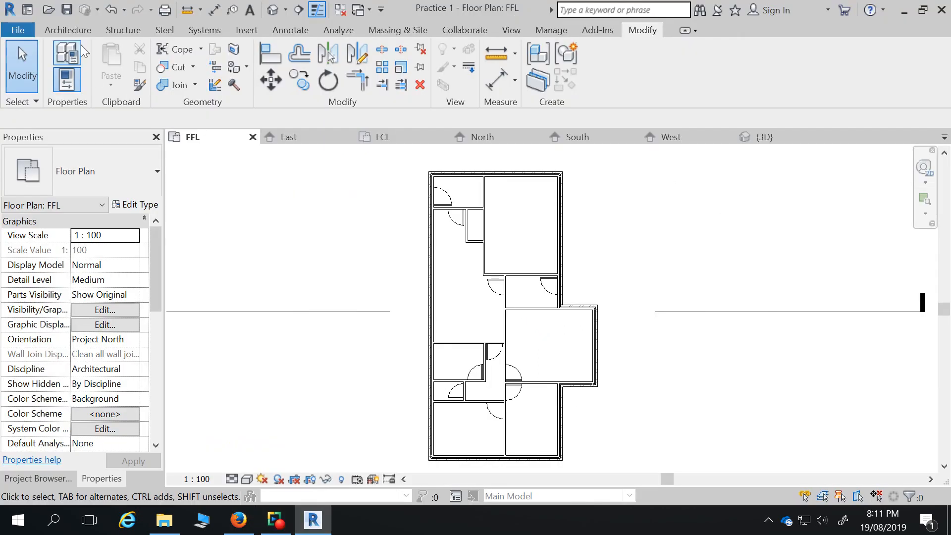
left_click(80, 29)
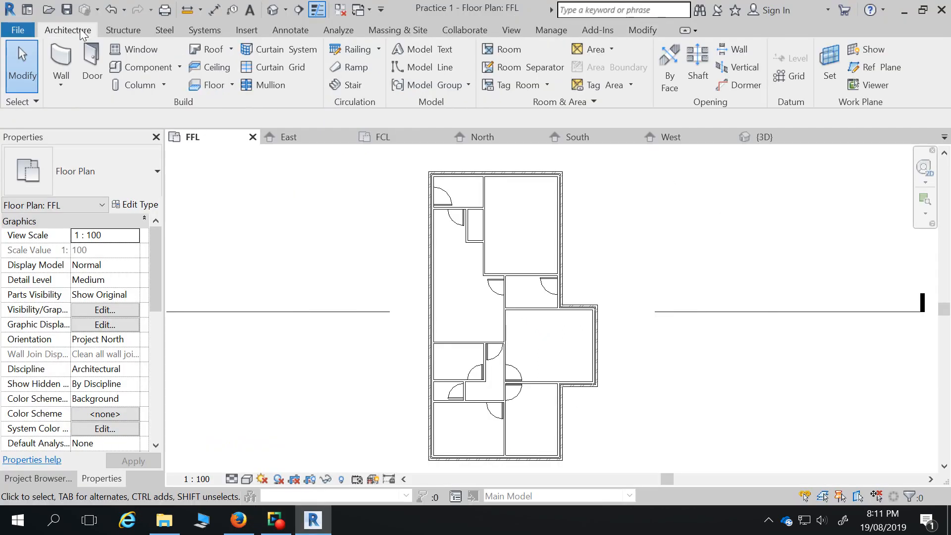
left_click(94, 64)
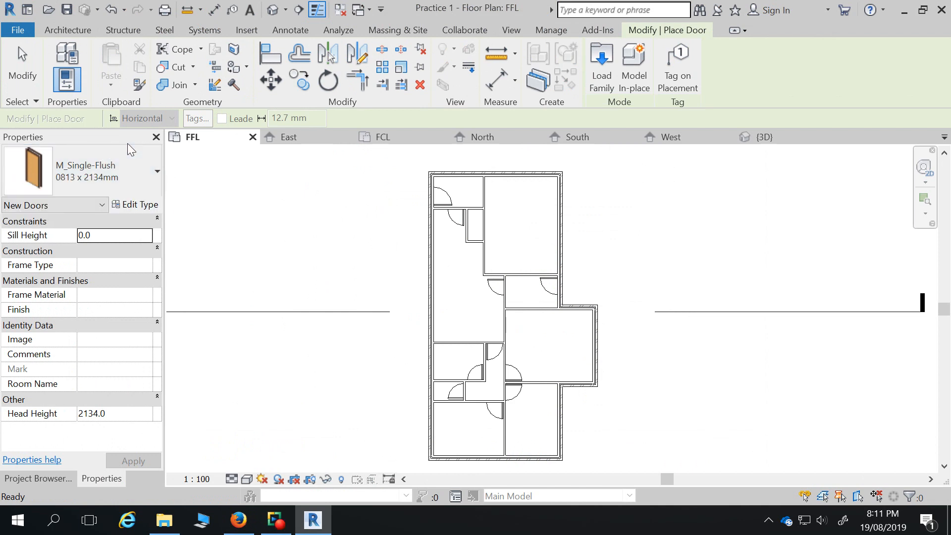
left_click(156, 171)
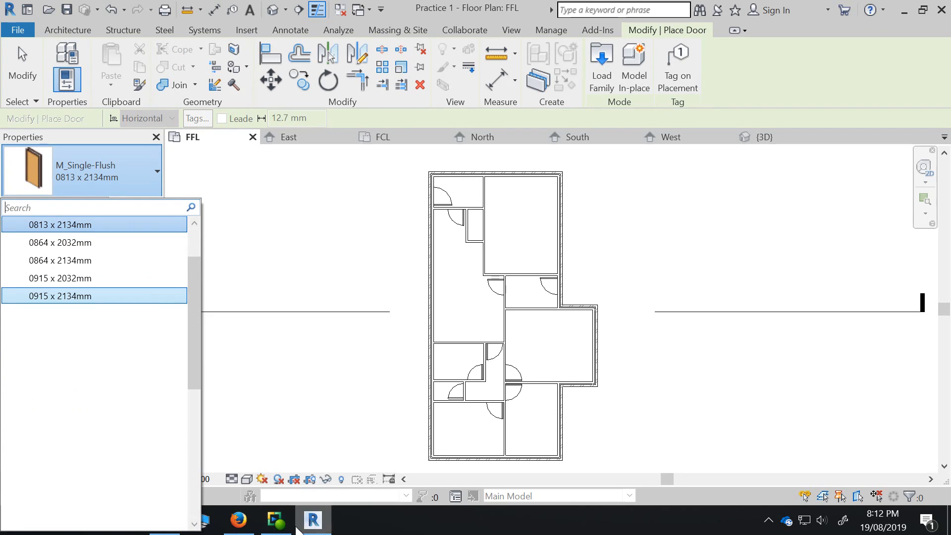
left_click(239, 525)
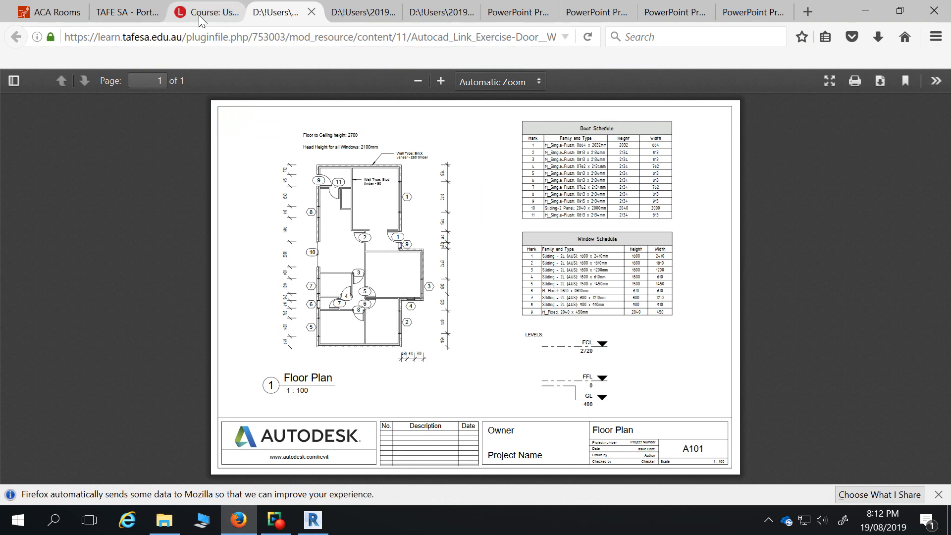
left_click(304, 528)
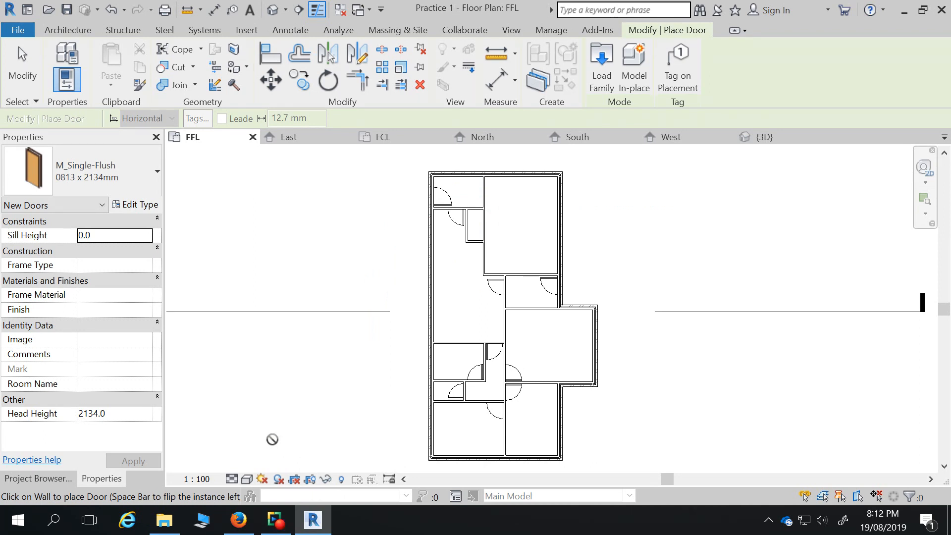
left_click(239, 521)
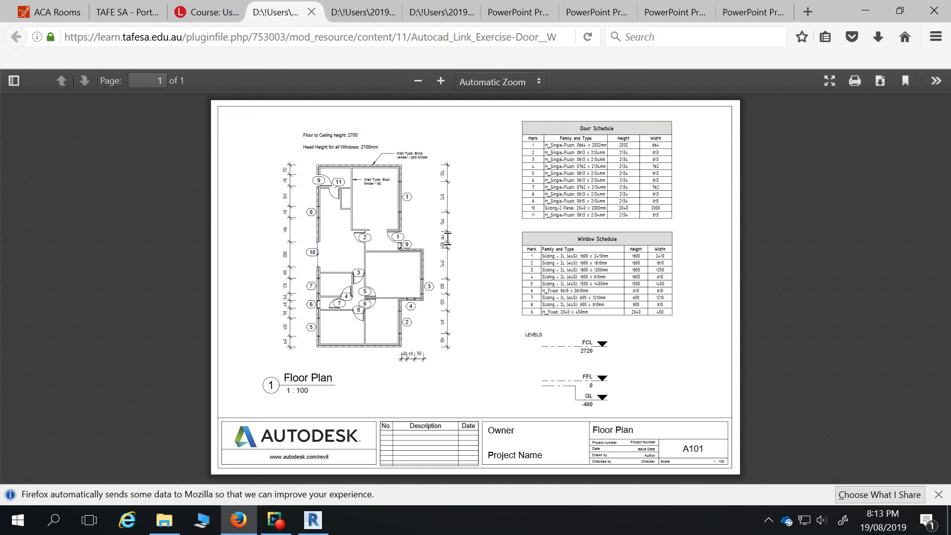
left_click(866, 11)
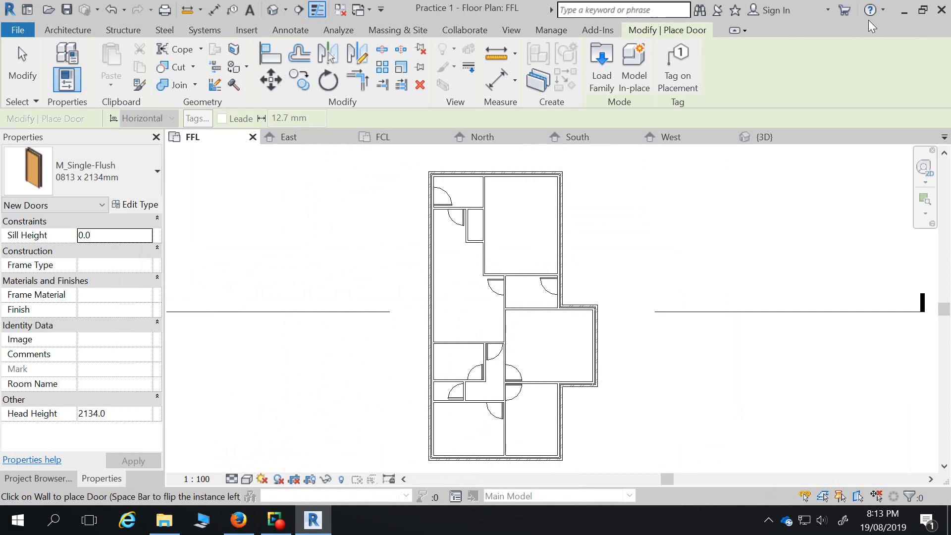
Place the M_Single-Flush 0813 x 2134mm door at the opening leading west from the small entry room, matching the imported door symbol.
scroll(527, 327, "up", 3)
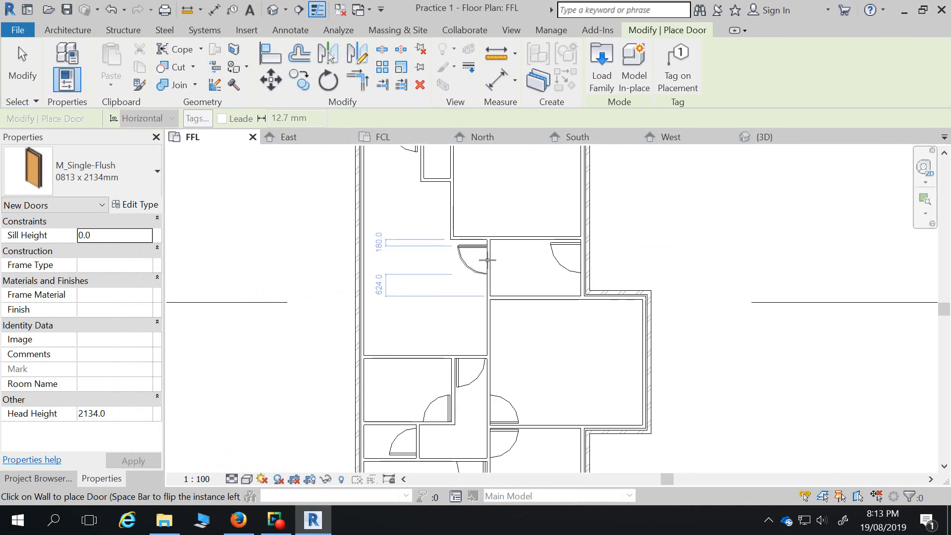
scroll(489, 259, "up", 2)
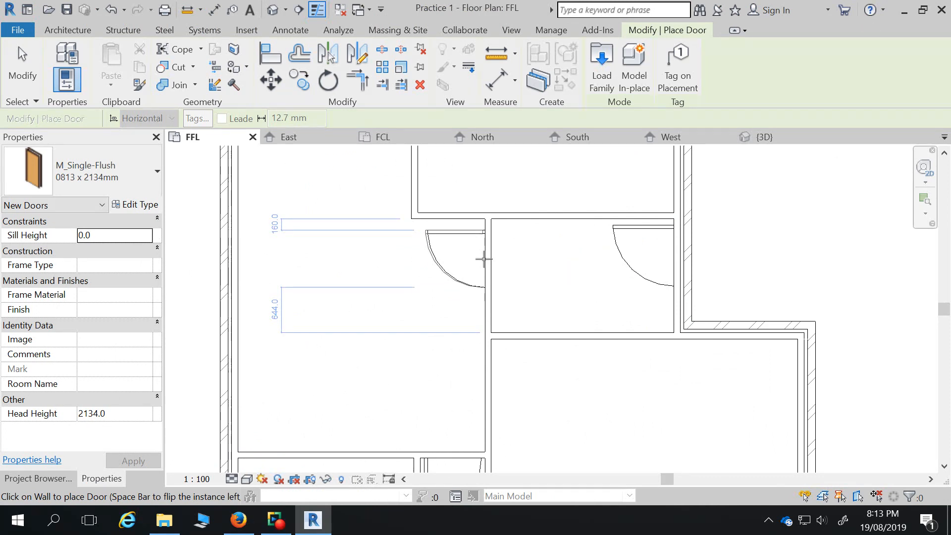
left_click(485, 259)
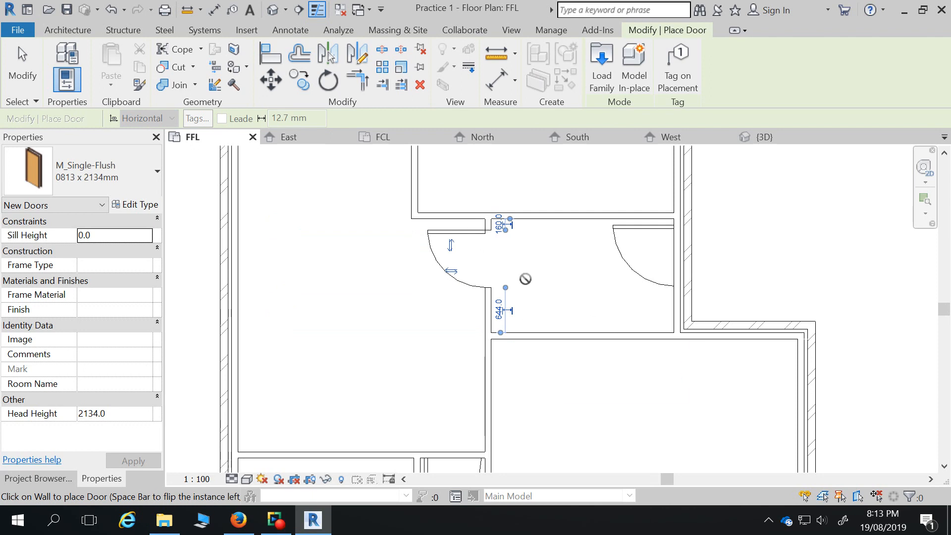
Try flipping the door preview's swing on the interior wall below the entry room without placing it.
scroll(509, 228, "down", 3)
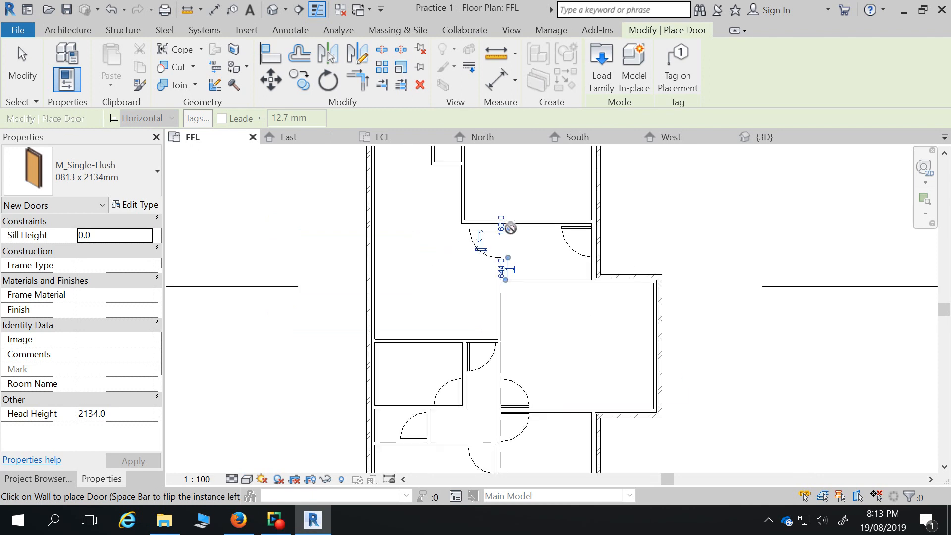
scroll(495, 224, "up", 3)
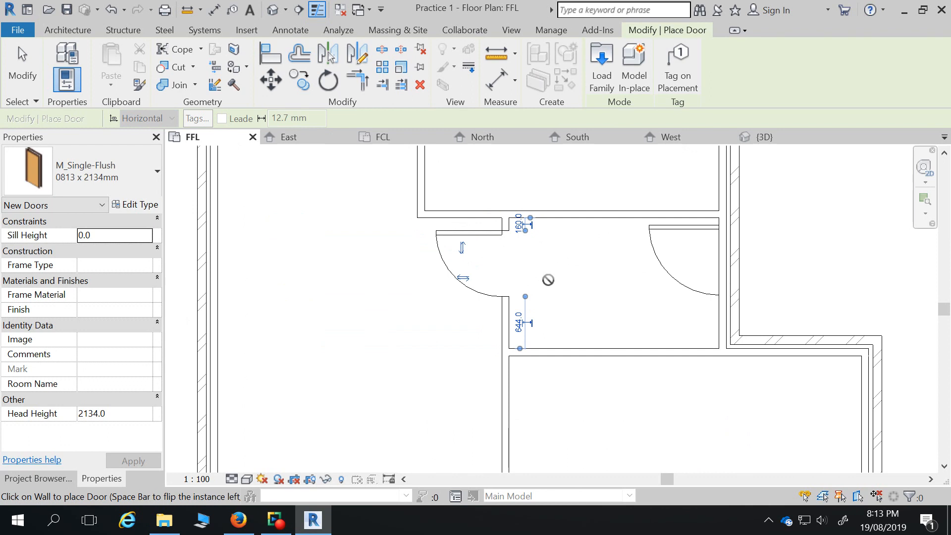
scroll(503, 195, "down", 3)
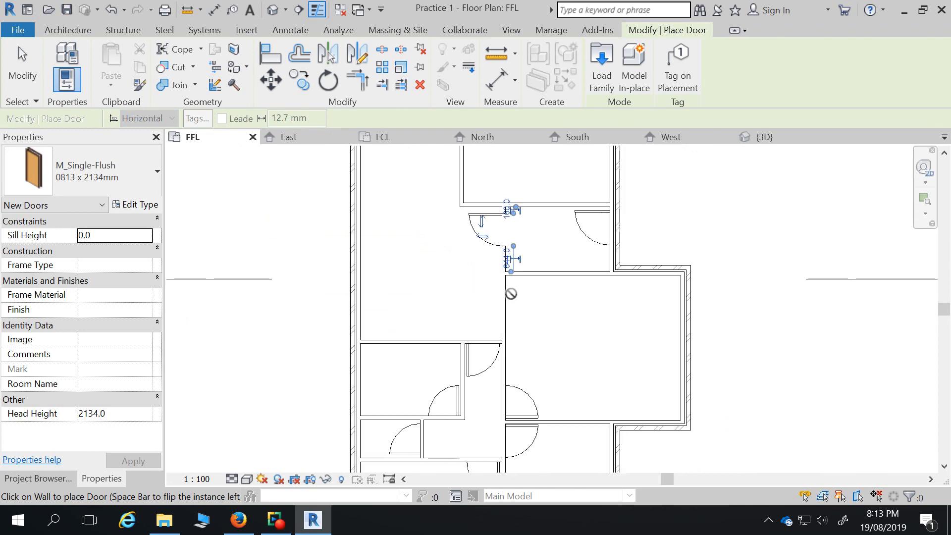
key("space")
key("space")
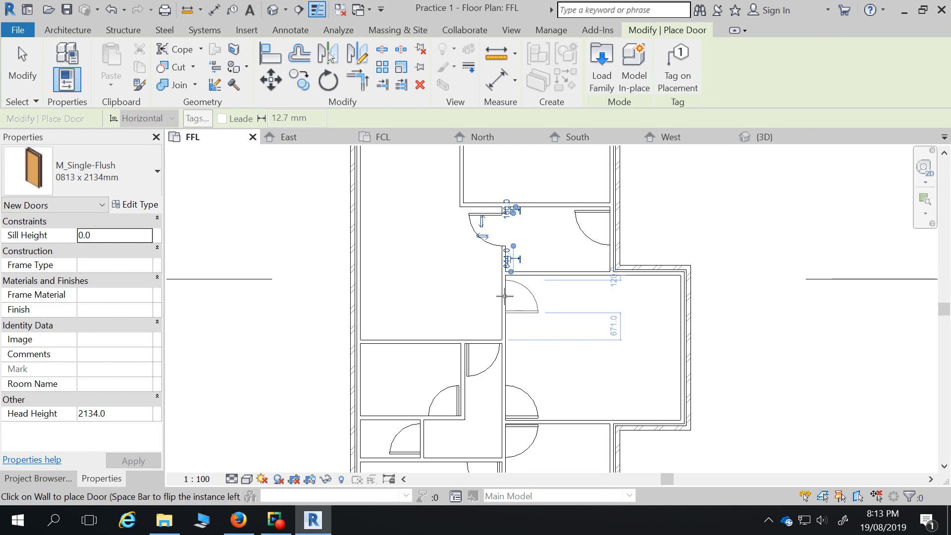
key("space")
key("space")
key("space")
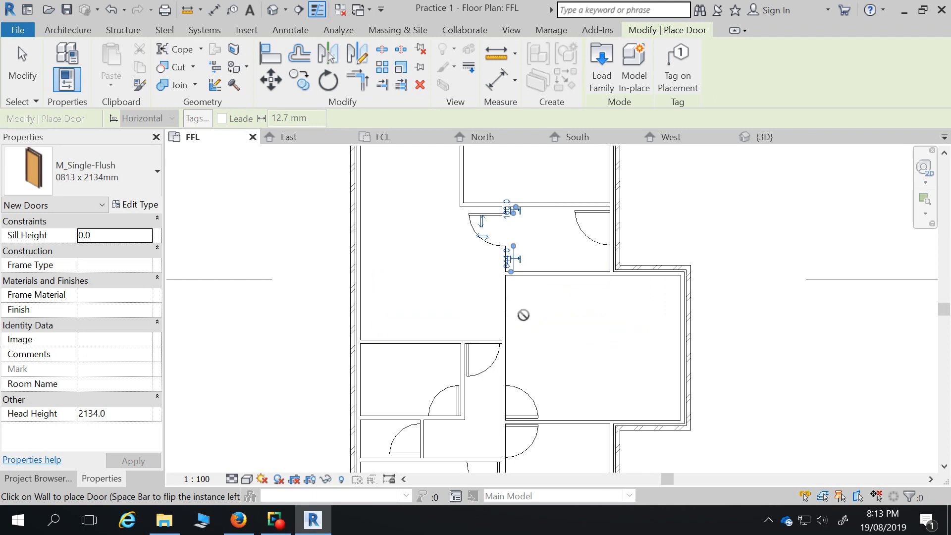
Flip the 0813 x 2134mm door's hand and place it in the wall at the north end of the narrow hallway.
scroll(475, 277, "down", 1)
scroll(475, 277, "down", 1)
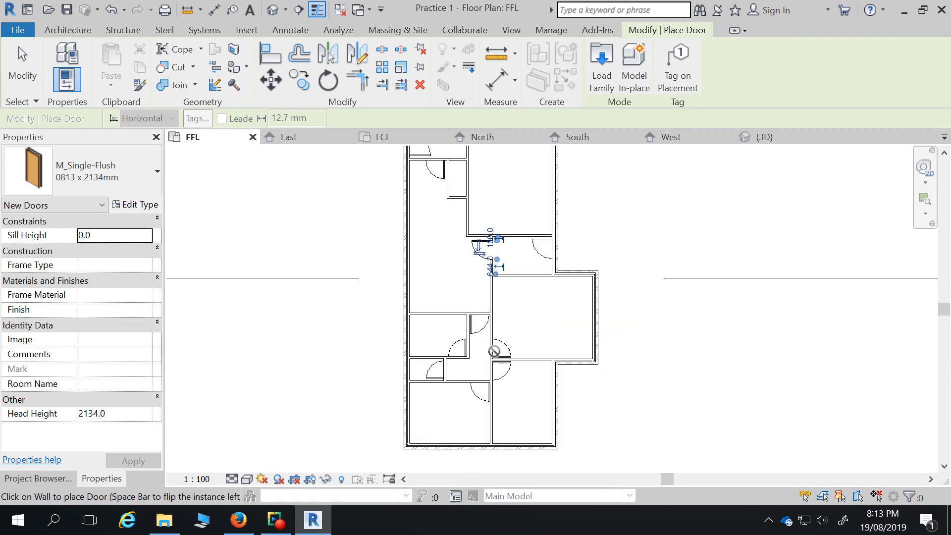
scroll(494, 367, "up", 3)
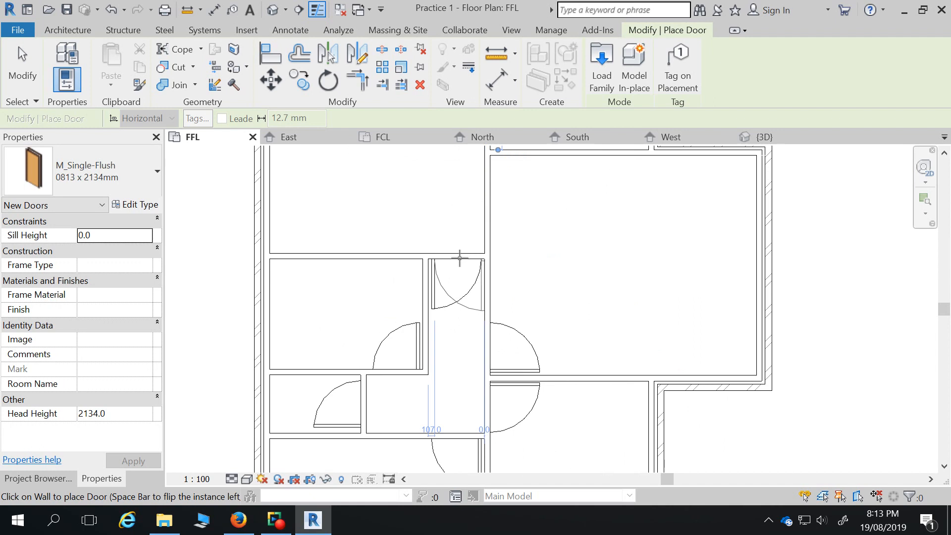
key("space")
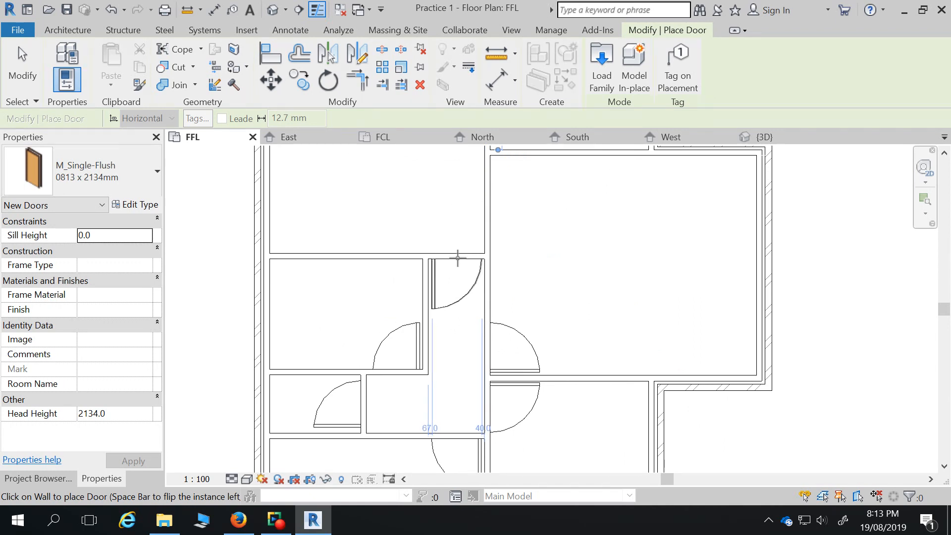
left_click(458, 257)
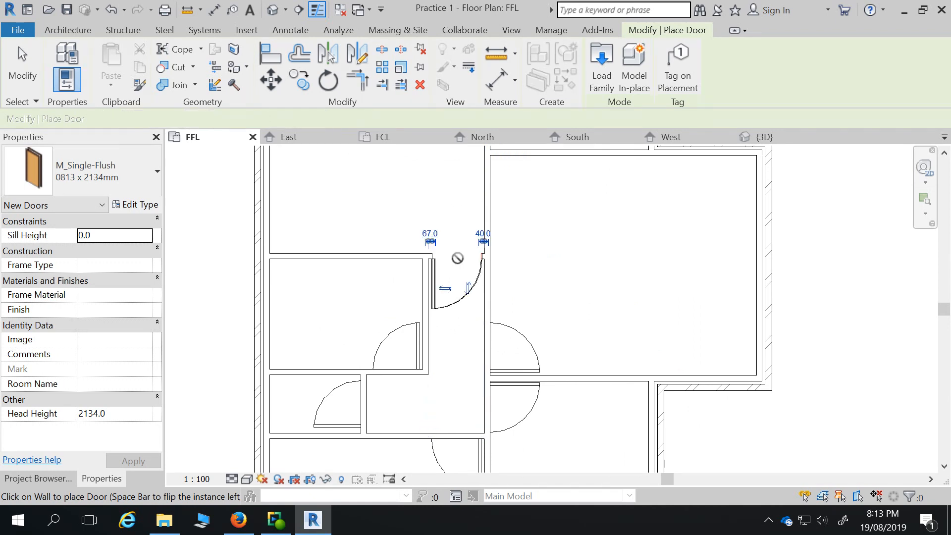
Place two mirrored 0813 x 2134mm doors in the hallway's east wall over the imported pair, and end door placement.
left_click(489, 346)
scroll(489, 347, "down", 2)
scroll(489, 342, "up", 4)
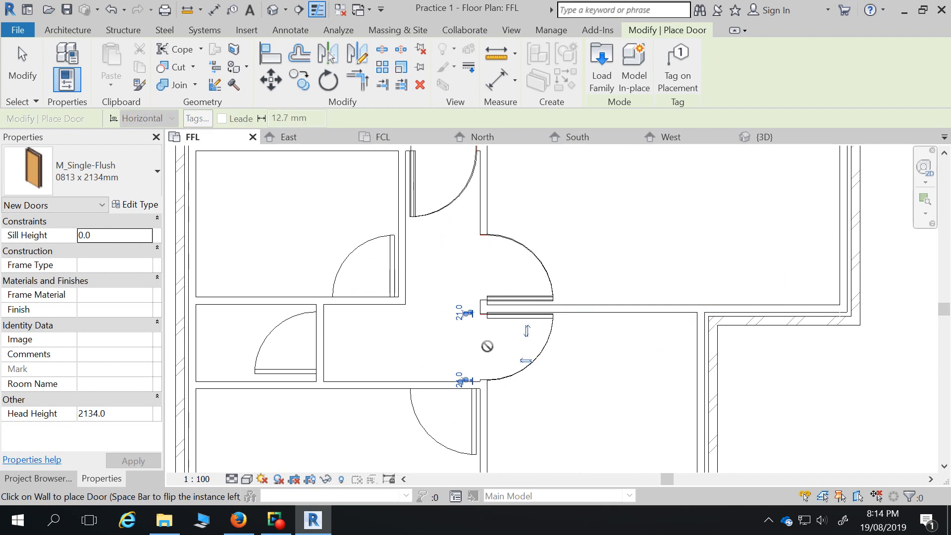
scroll(555, 369, "down", 2)
key("Escape")
key("Escape")
Nudge the lower door of the mirrored hallway pair slightly to line up with the imported door symbol, and deselect it.
scroll(557, 371, "up", 3)
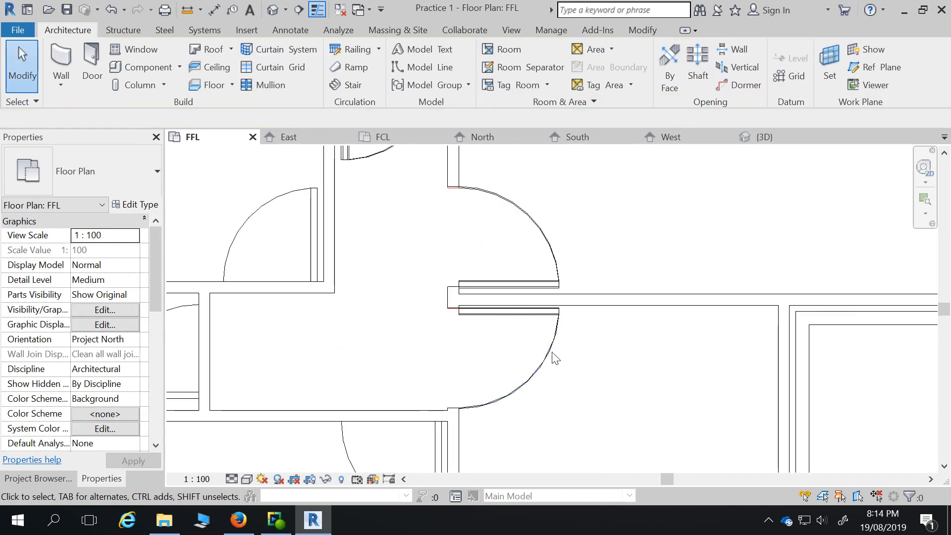
left_click(552, 315)
scroll(552, 314, "up", 3)
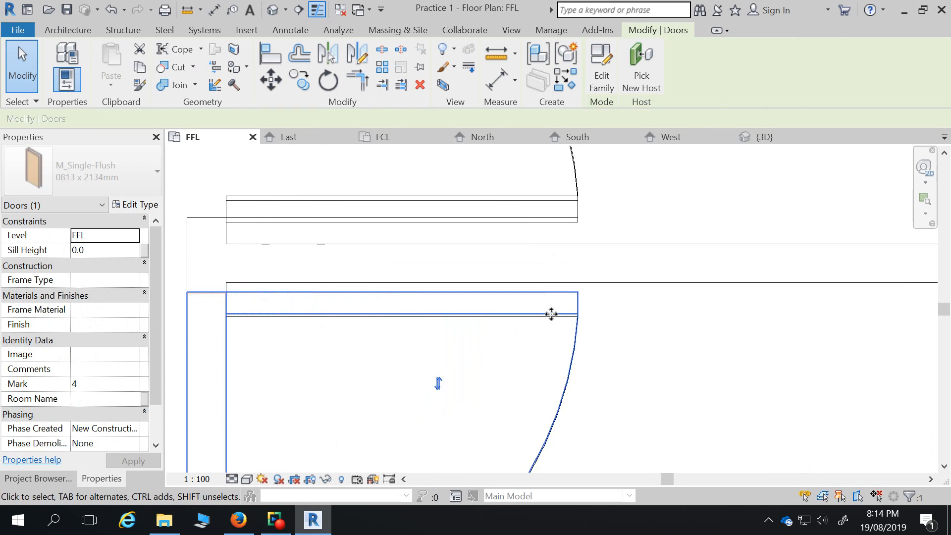
scroll(570, 326, "down", 4)
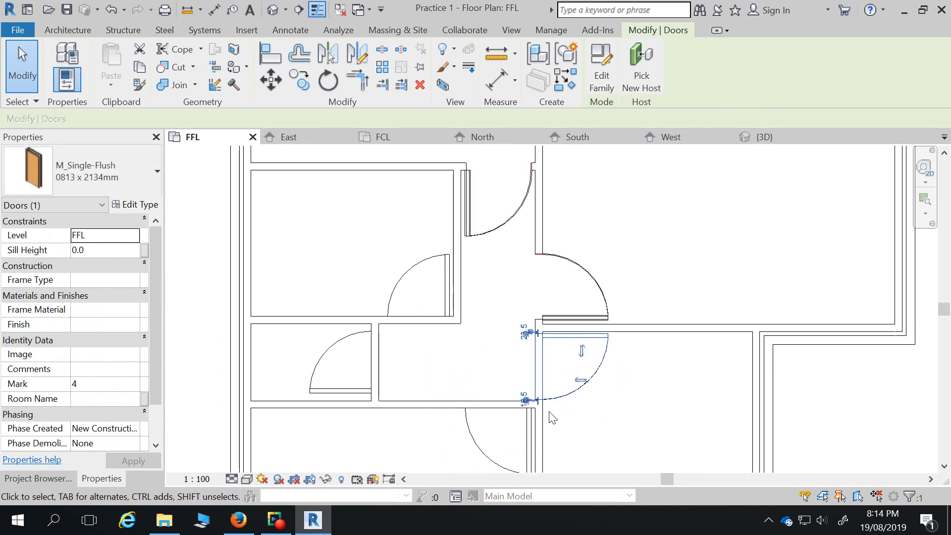
key("Escape")
scroll(492, 276, "down", 4)
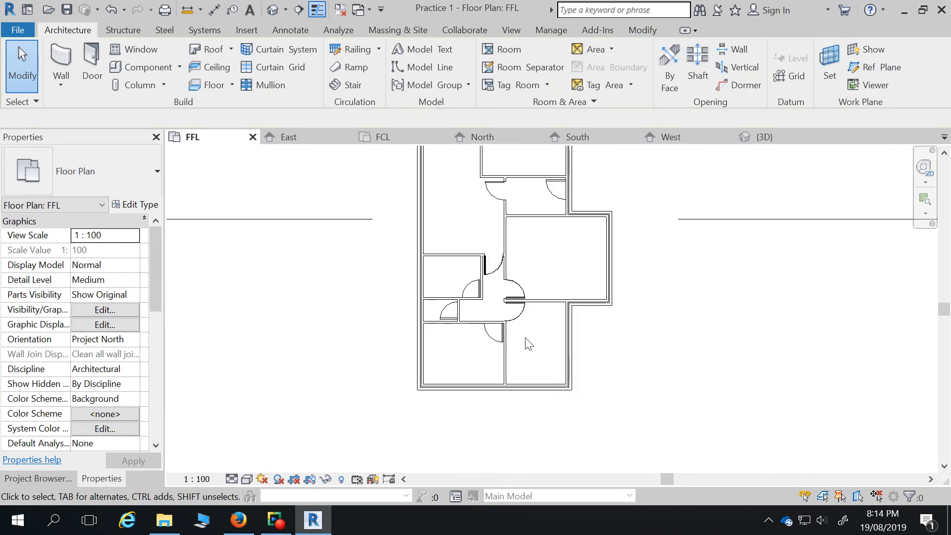
Place an M_Single-Flush 0864 x 2032mm door in the exterior wall of the small entry room, matching the imported front door.
scroll(523, 369, "down", 2)
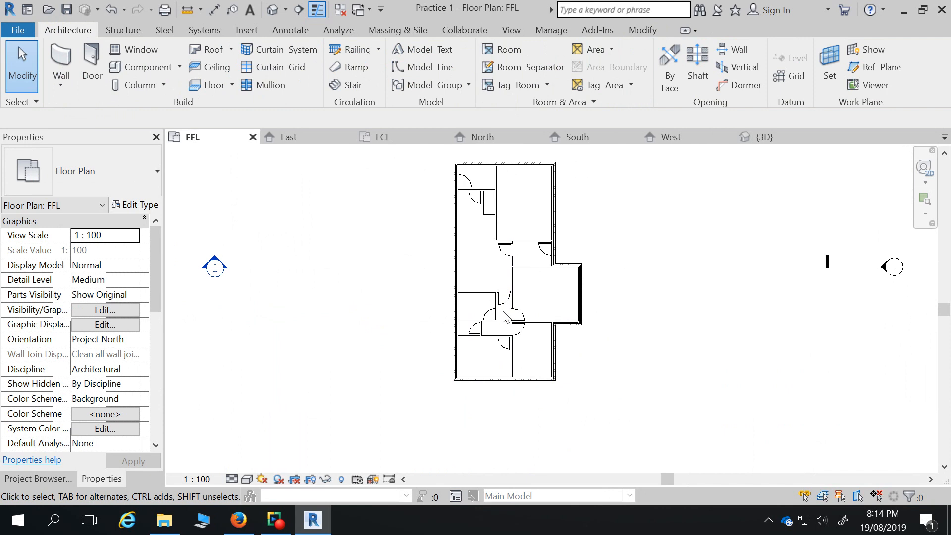
scroll(510, 289, "up", 5)
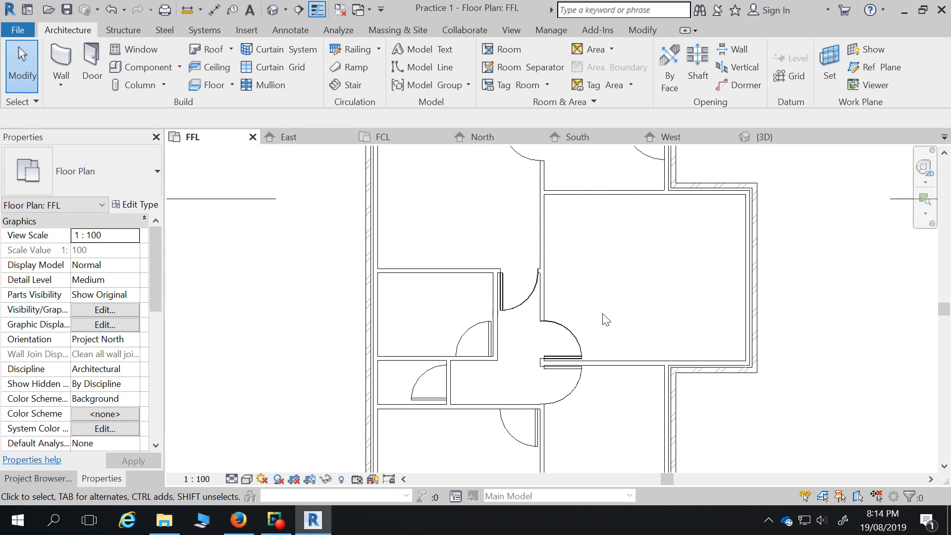
scroll(540, 321, "down", 5)
scroll(508, 201, "up", 3)
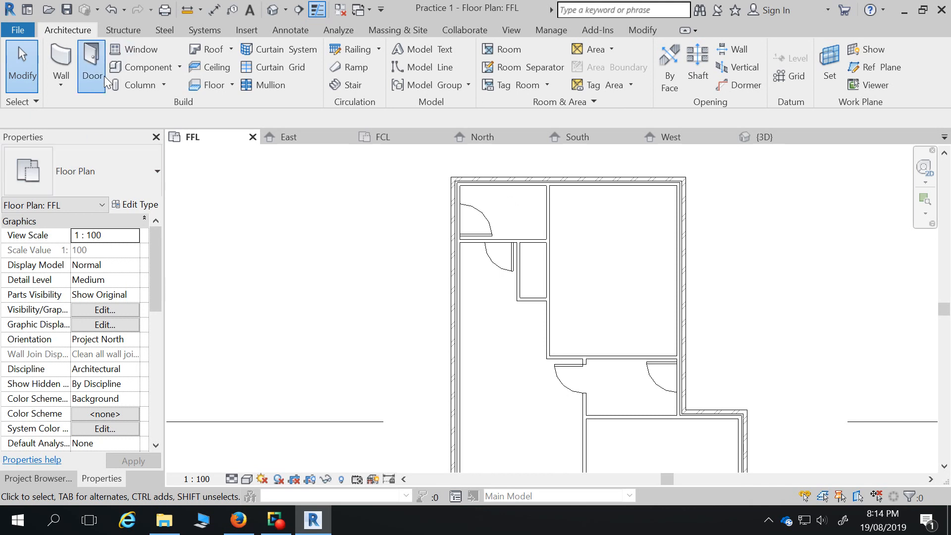
left_click(92, 67)
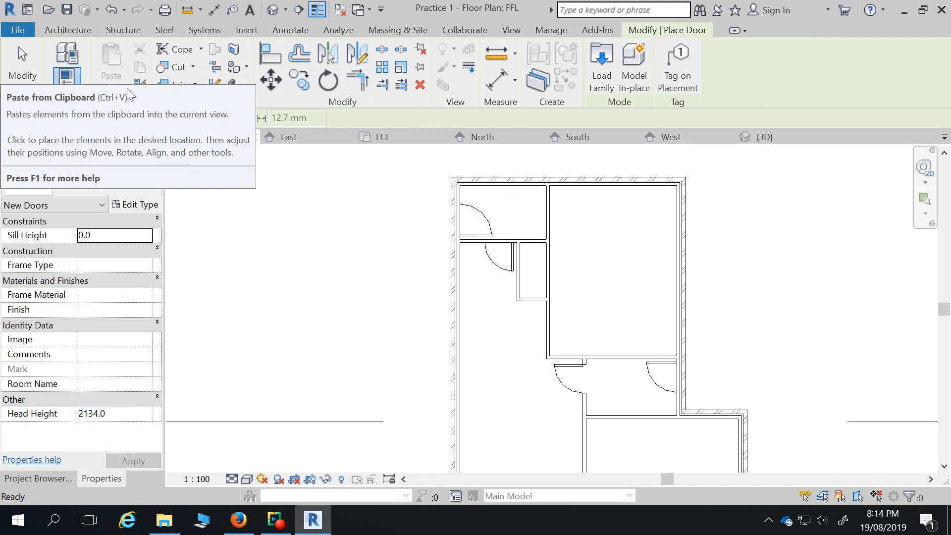
left_click(144, 173)
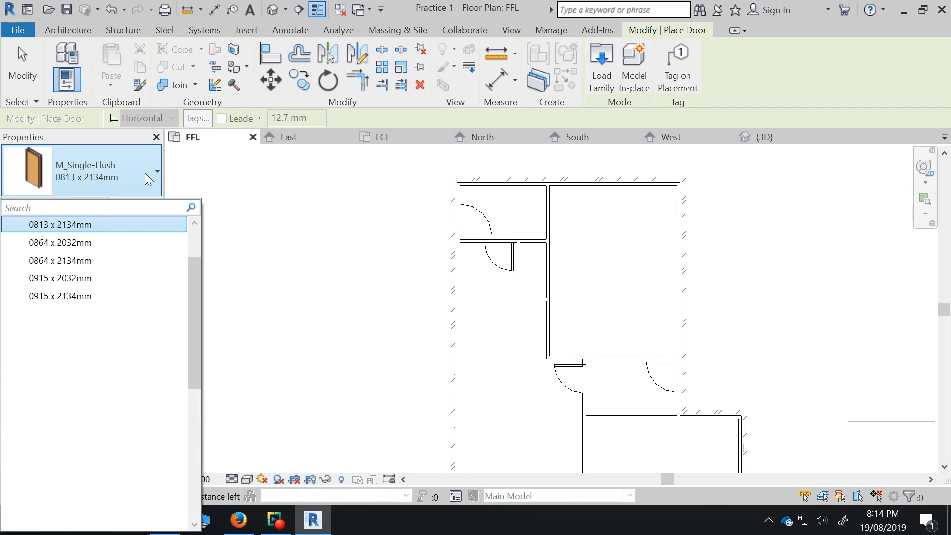
left_click(94, 243)
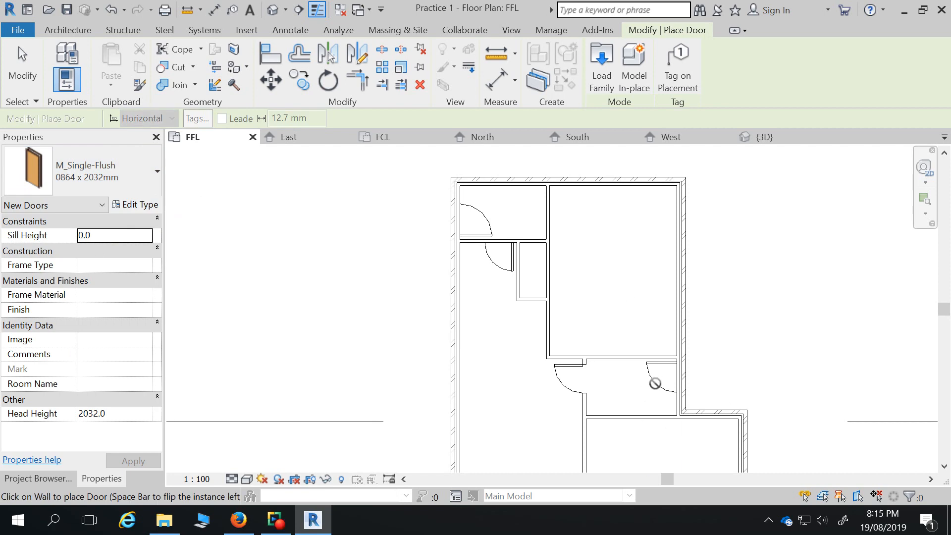
scroll(678, 377, "up", 3)
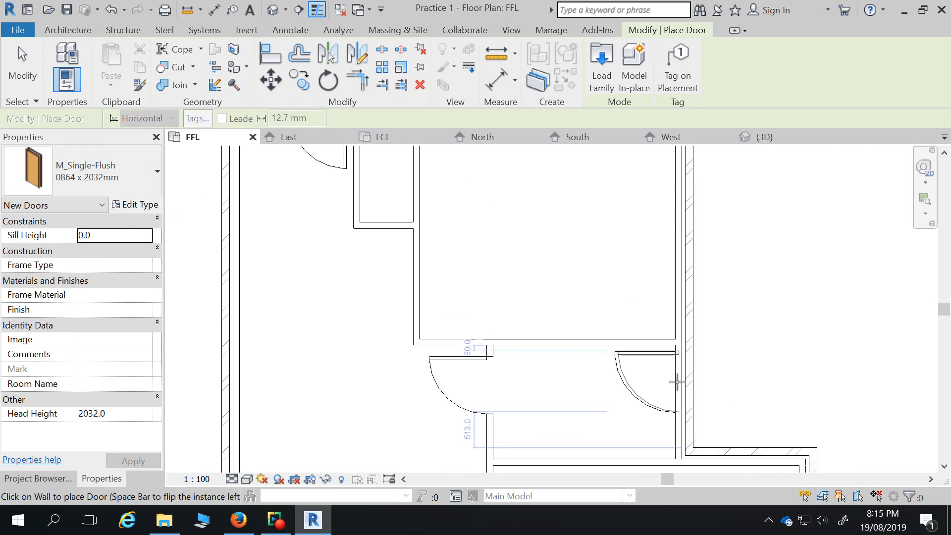
left_click(677, 381)
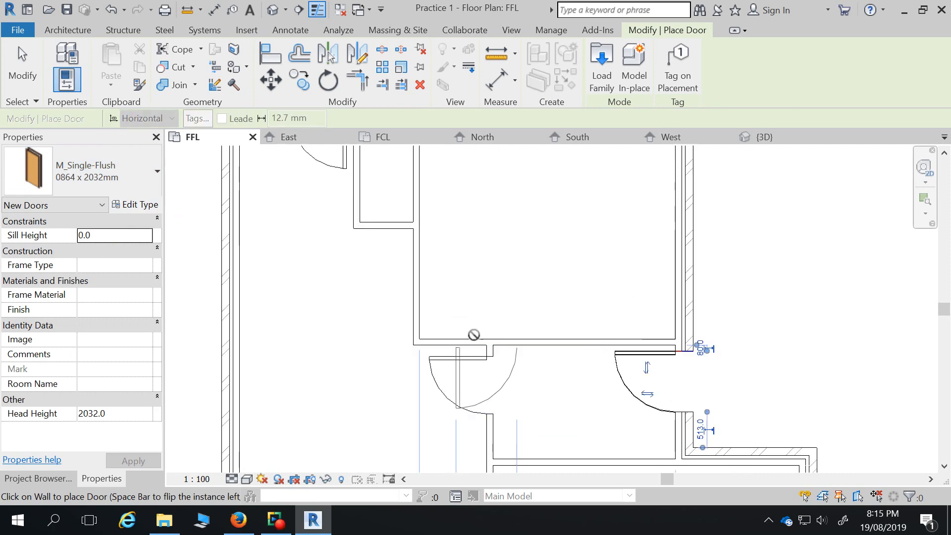
scroll(456, 275, "down", 3)
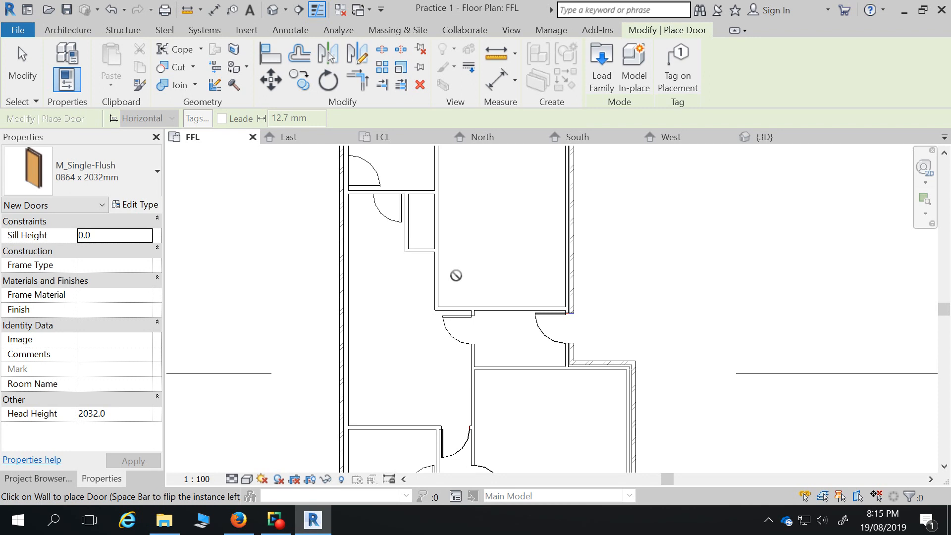
Place an M_Single-Flush 0864 x 2032mm door in the west exterior wall of the northwest room, and end door placement.
scroll(498, 295, "down", 2)
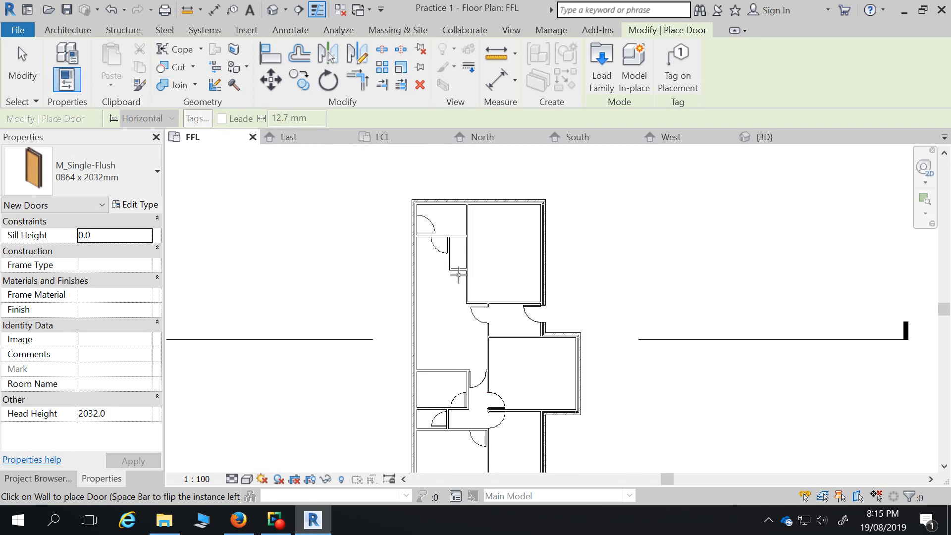
scroll(426, 215, "up", 3)
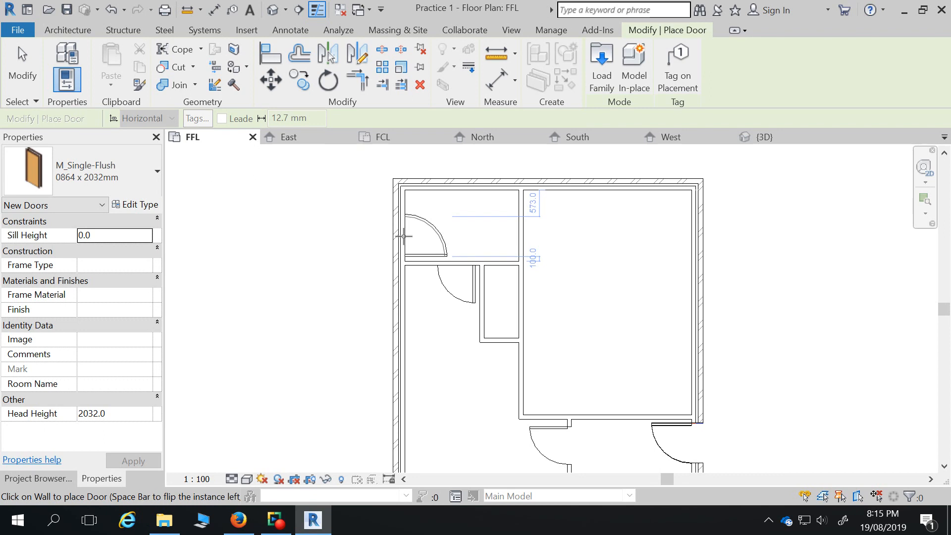
left_click(403, 236)
scroll(362, 201, "down", 3)
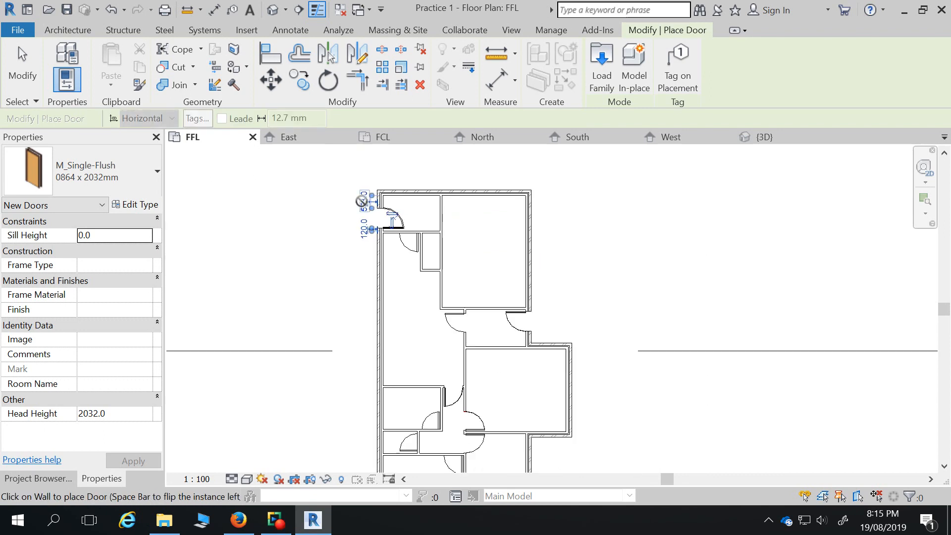
key("Escape")
key("Escape")
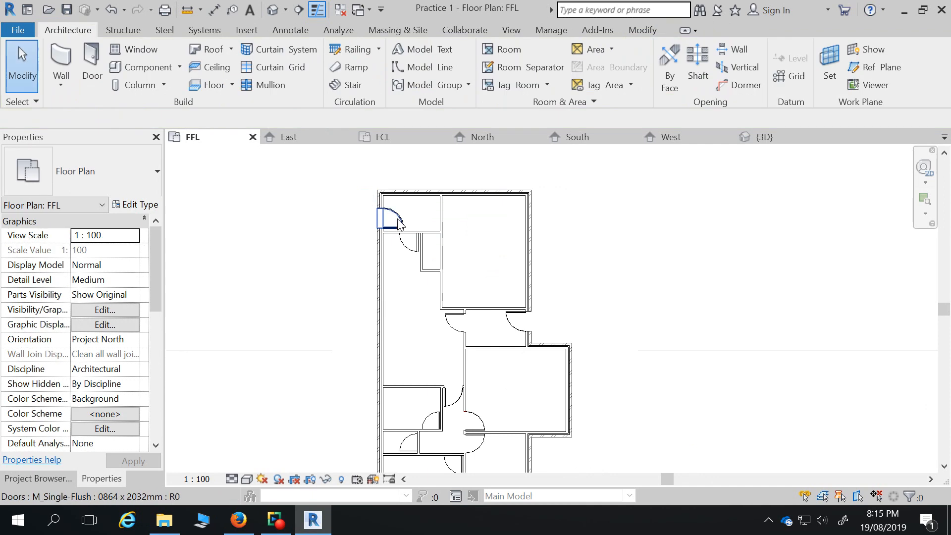
Remove the 0864 x 2032mm door just placed in the northwest room's west wall.
left_click(398, 217)
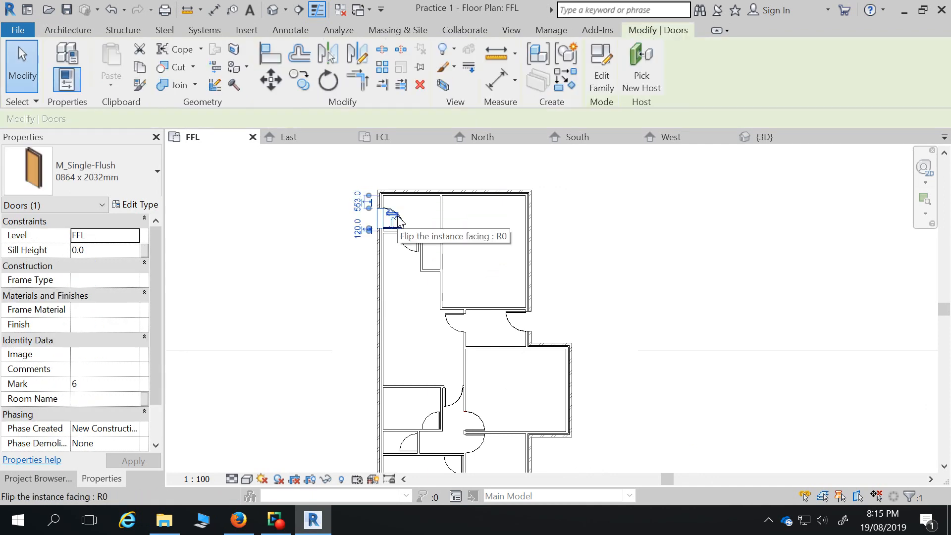
left_click(323, 276)
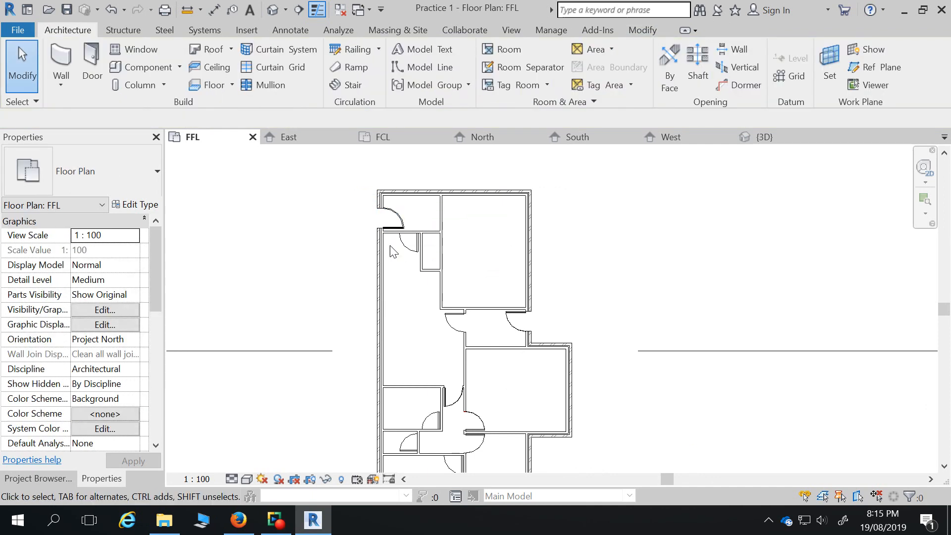
left_click(401, 220)
key("Escape")
Review the door schedule and floor plan PDF in Firefox for the remaining door types, and return to Revit.
scroll(435, 223, "down", 3)
scroll(441, 346, "up", 4)
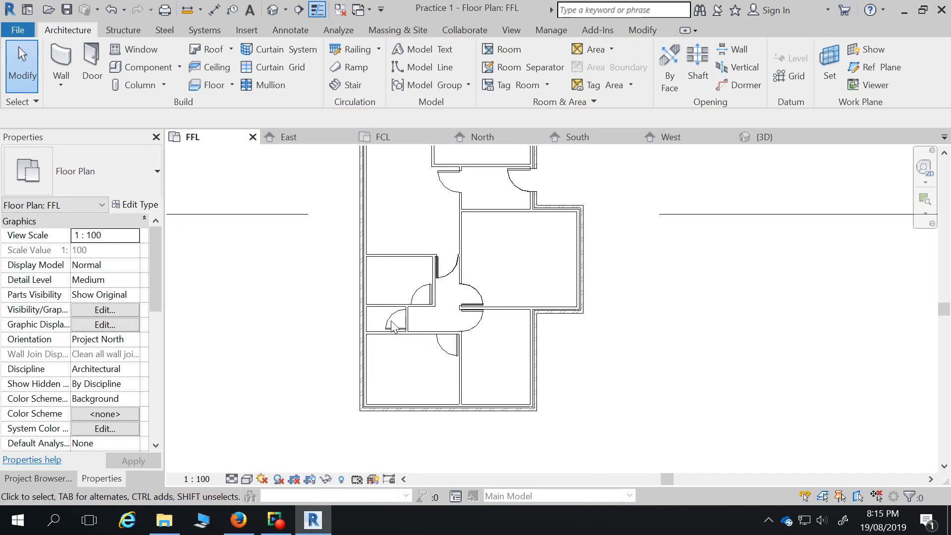
left_click(239, 520)
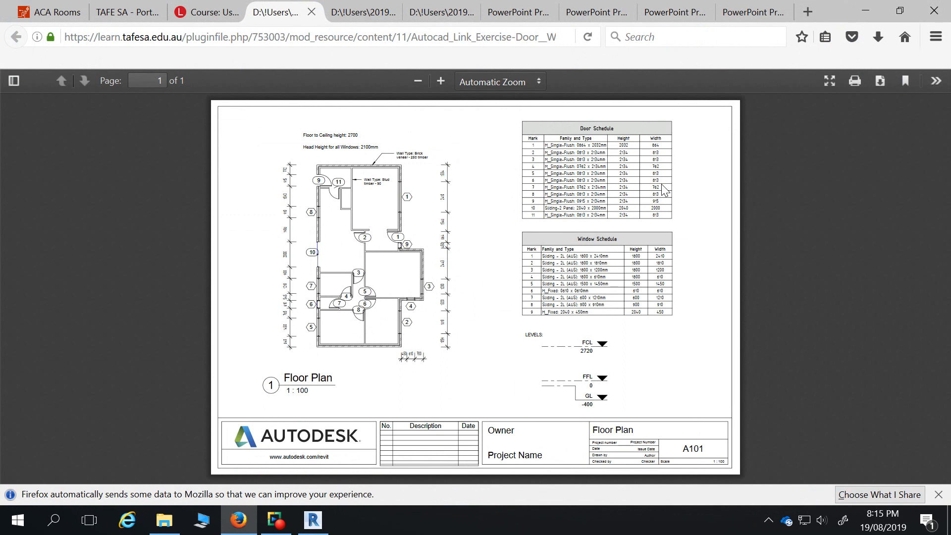
left_click(866, 11)
Place an M_Single-Flush 0762 x 2134mm door in the east wall of the small narrow room at the hallway's west end.
scroll(435, 332, "down", 3)
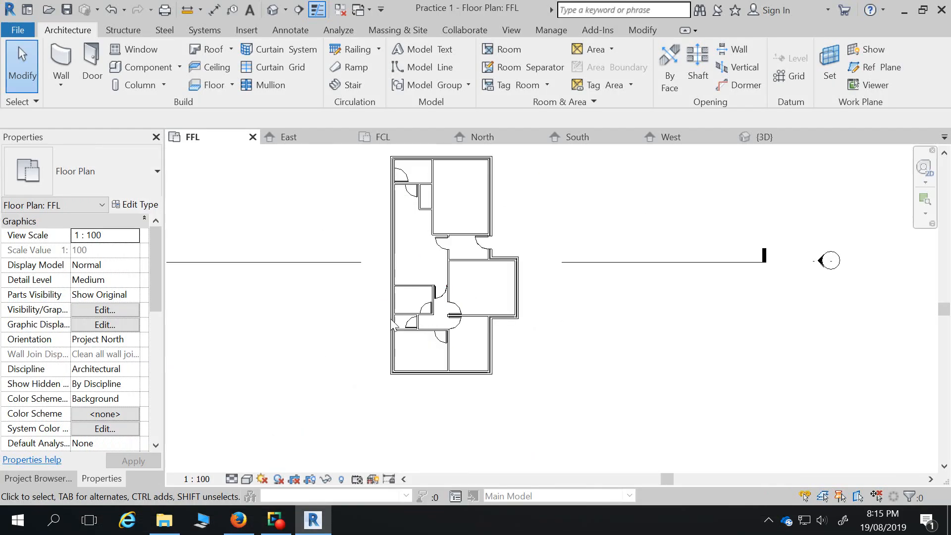
left_click(88, 65)
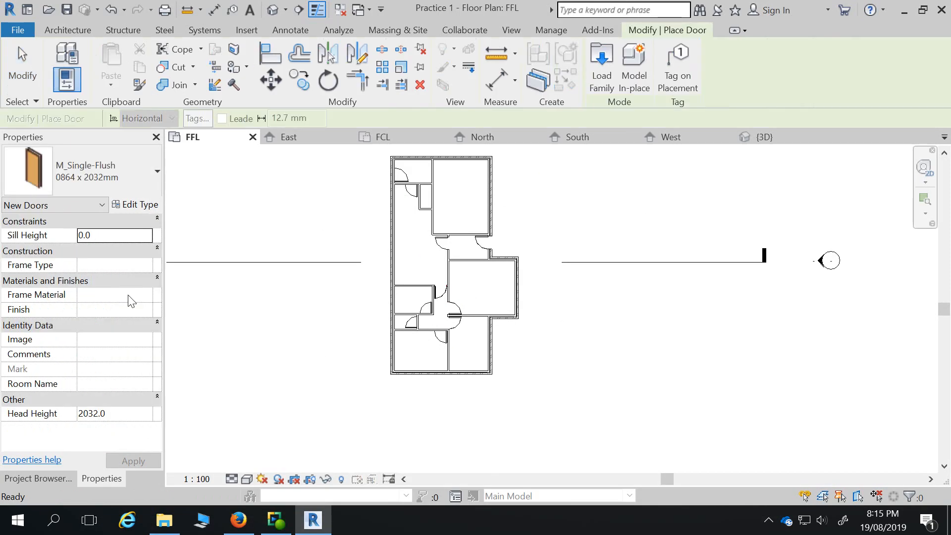
left_click(132, 178)
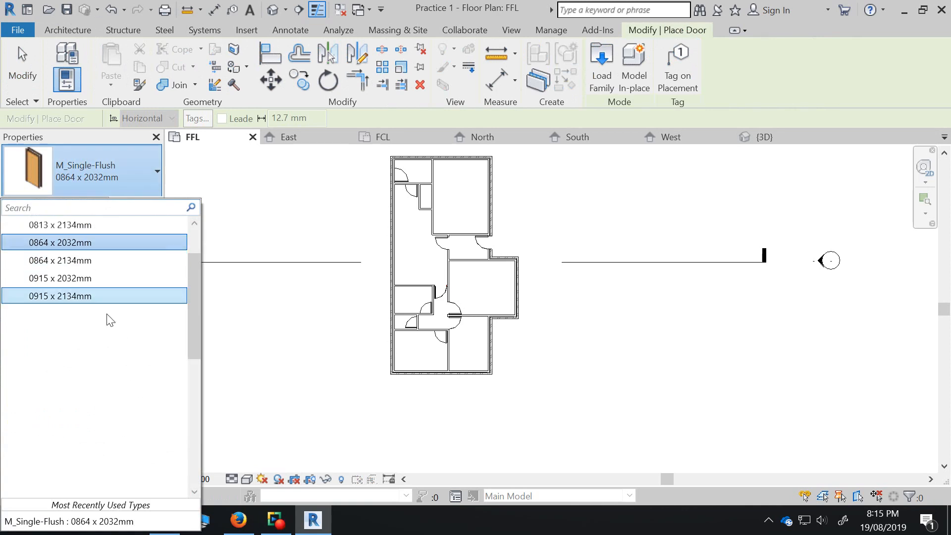
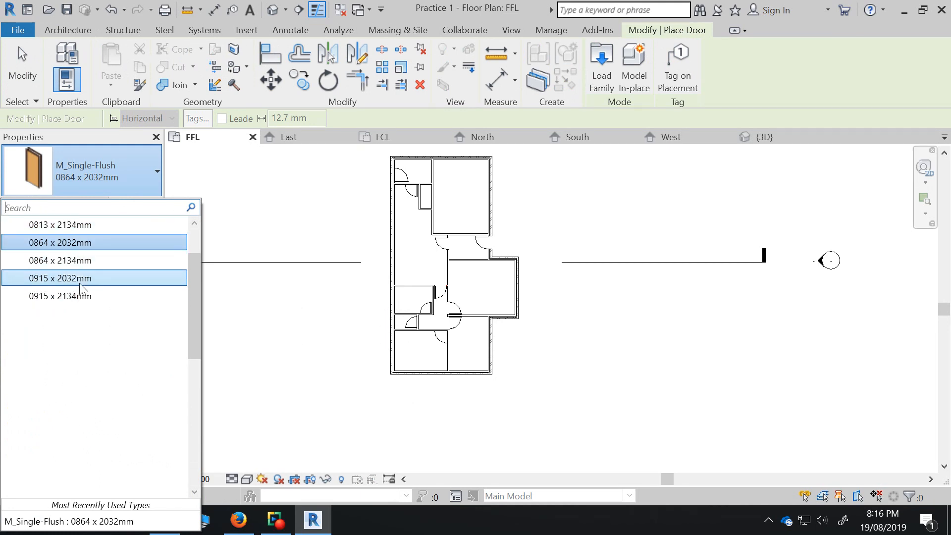
left_click_drag(197, 262, 198, 230)
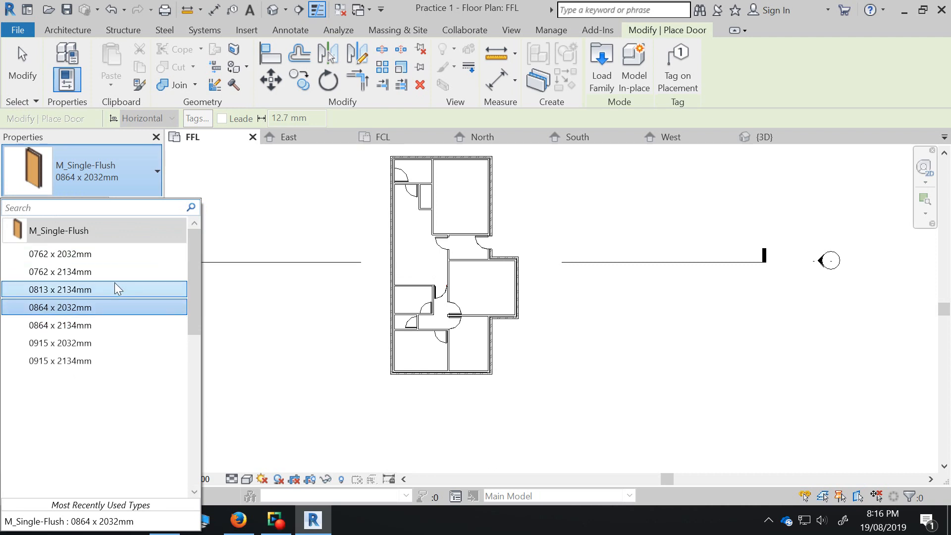
left_click(65, 272)
scroll(416, 307, "up", 6)
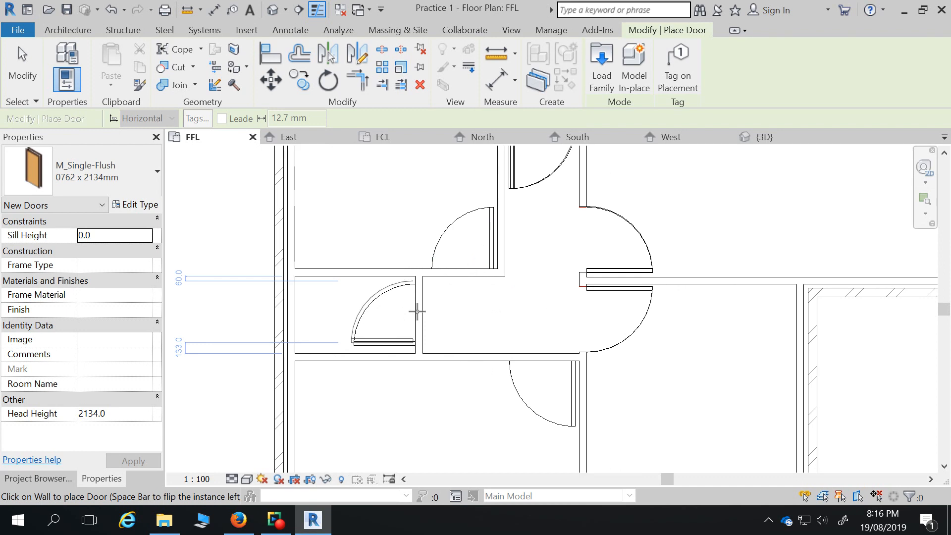
scroll(513, 320, "down", 5)
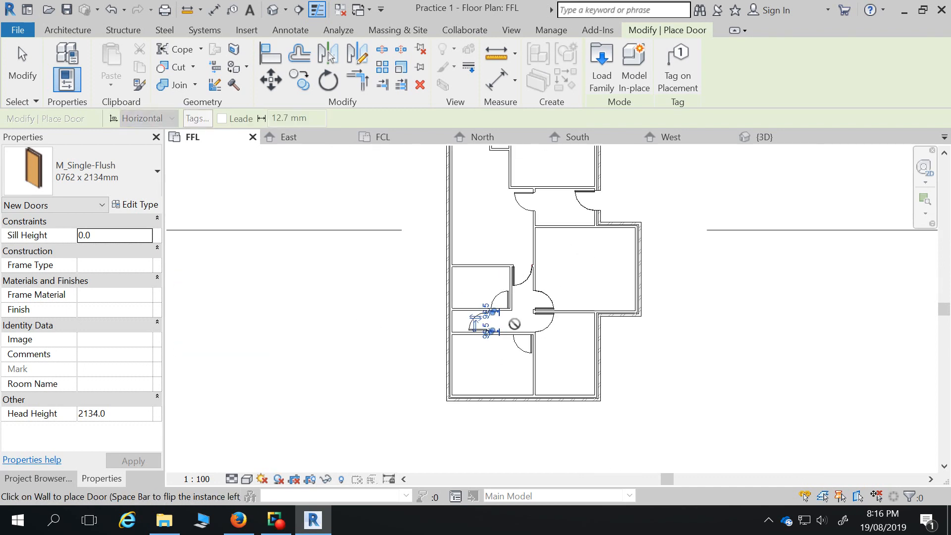
left_click(491, 322)
Place another 0762 x 2134mm door in the south wall of the room above the small narrow room, and end door placement.
scroll(394, 325, "up", 2)
scroll(556, 274, "up", 4)
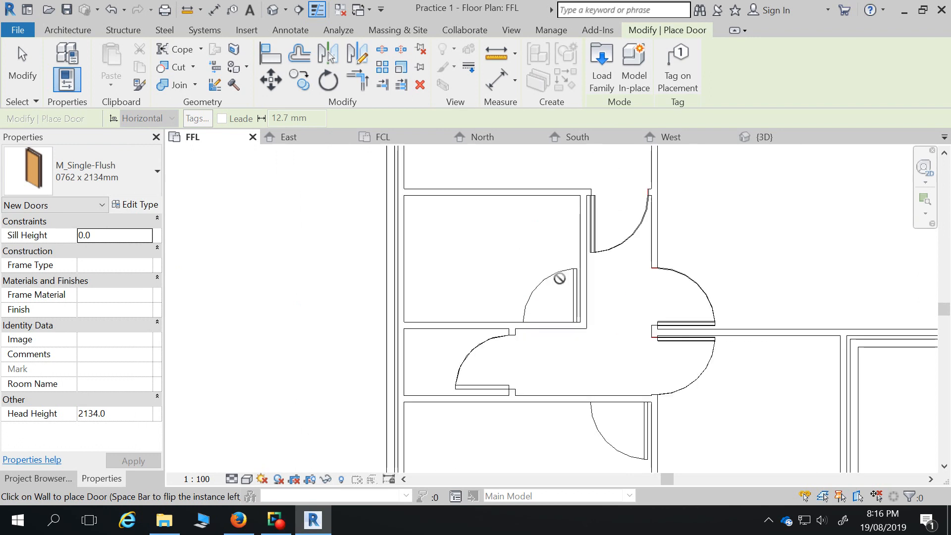
left_click(551, 322)
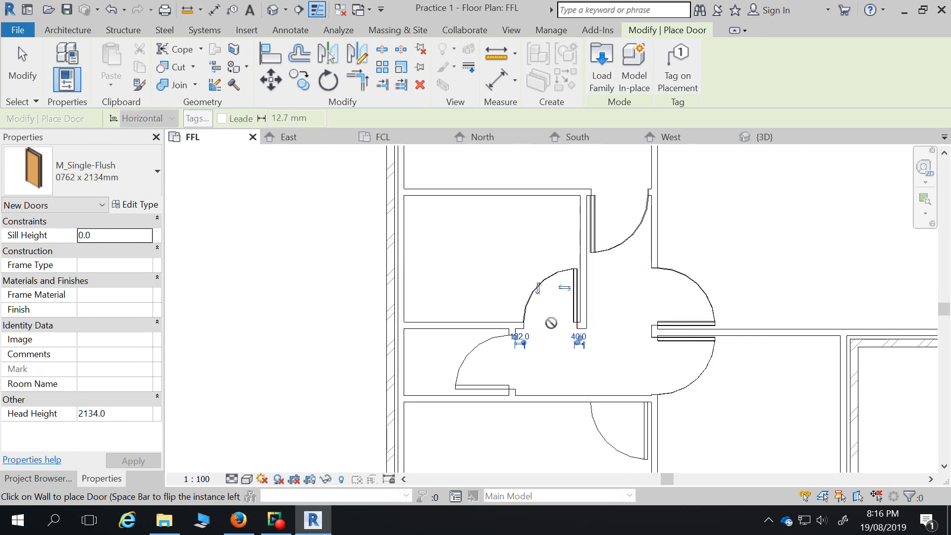
scroll(493, 329, "down", 1)
key("Escape")
Nudge the door above the small narrow room slightly west to line up with the imported door symbol, and deselect it.
scroll(537, 337, "up", 2)
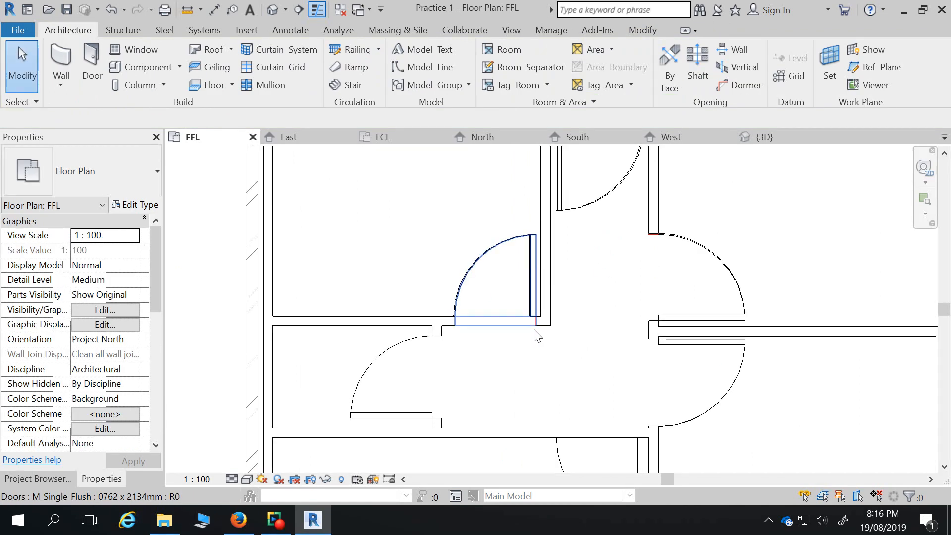
left_click(532, 249)
scroll(531, 252, "up", 3)
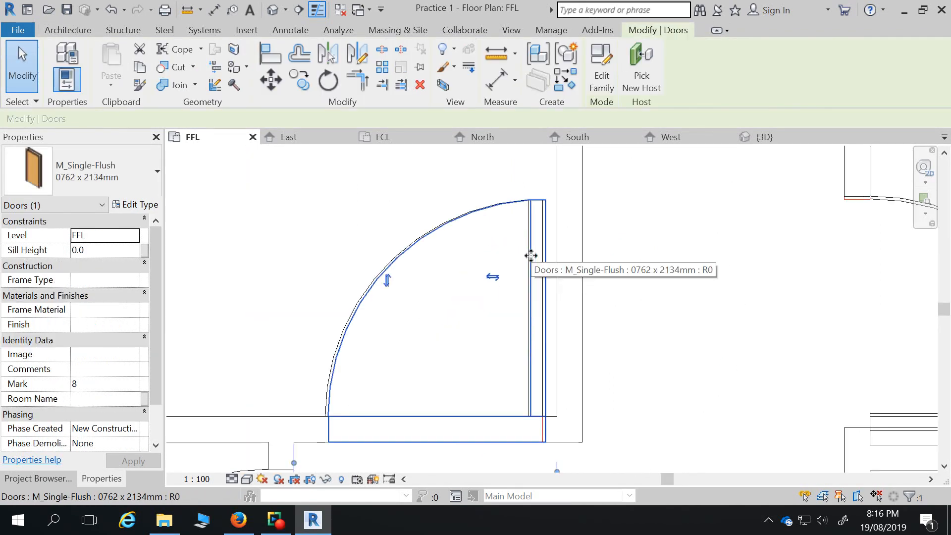
key("Left")
key("Left")
key("Left")
scroll(505, 281, "down", 5)
left_click(513, 345)
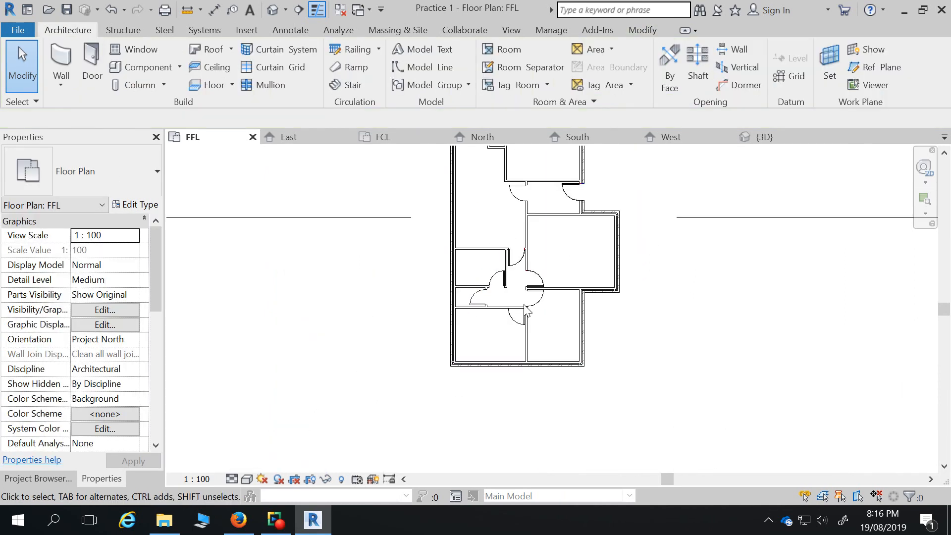
Create a door similar to the 0813 x 2134mm hallway door in the southwest room's north wall, matching the imported symbol, and end placement.
scroll(543, 321, "up", 3)
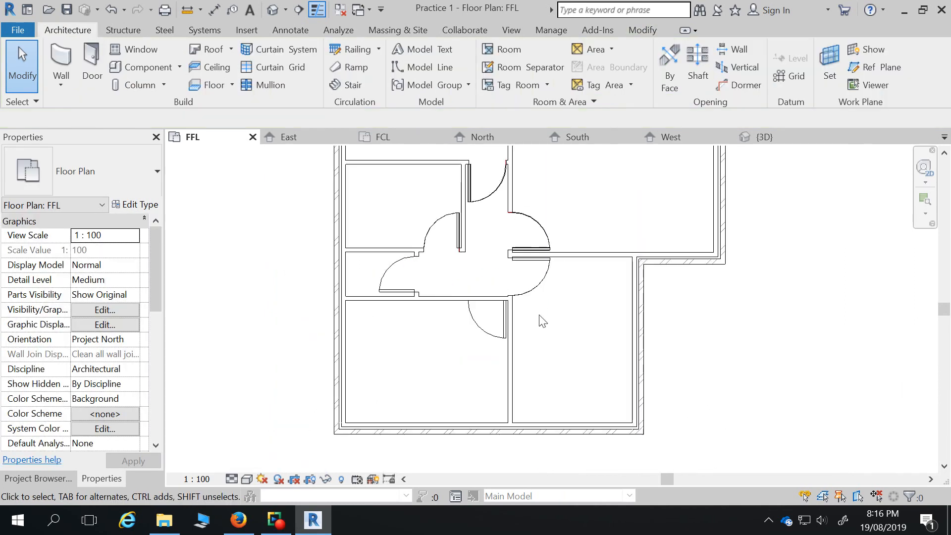
left_click(530, 218)
left_click(541, 234)
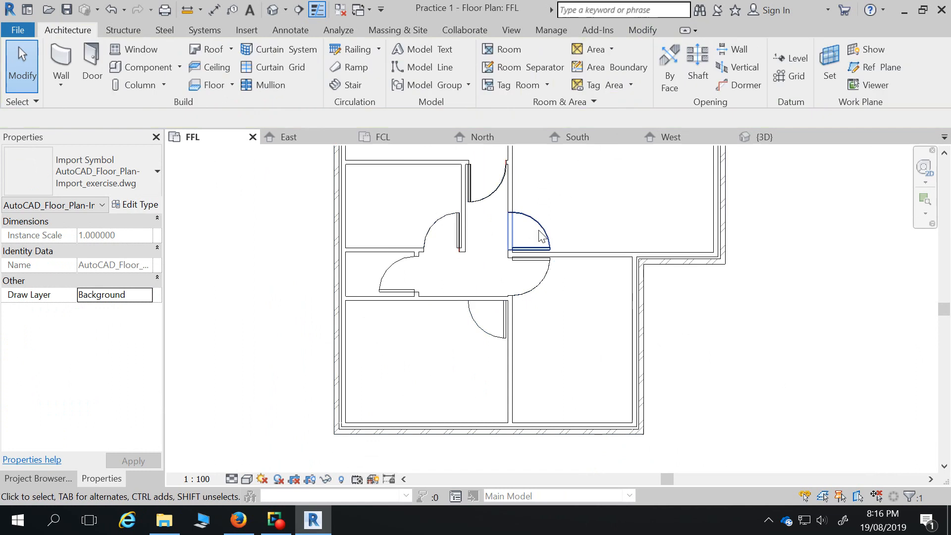
left_click(539, 231)
left_click(564, 79)
scroll(505, 315, "up", 3)
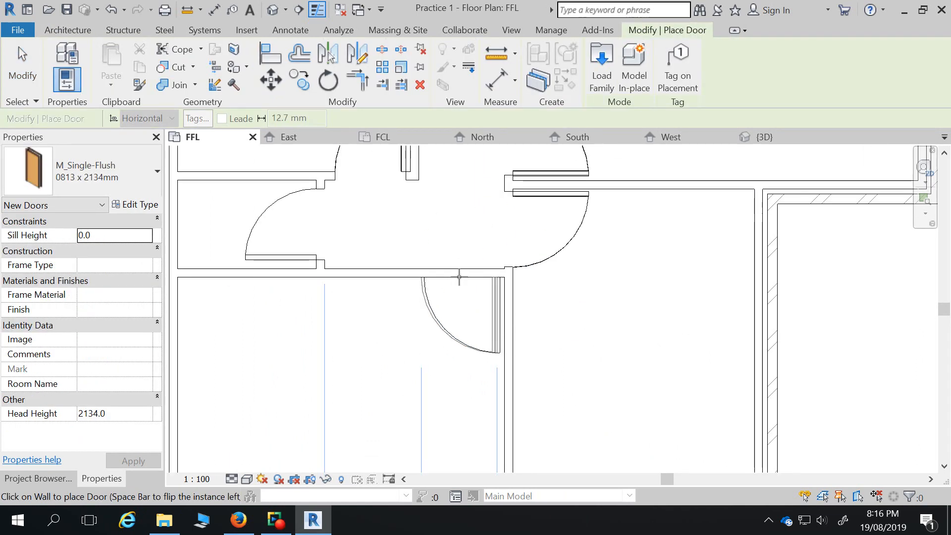
scroll(475, 385, "down", 5)
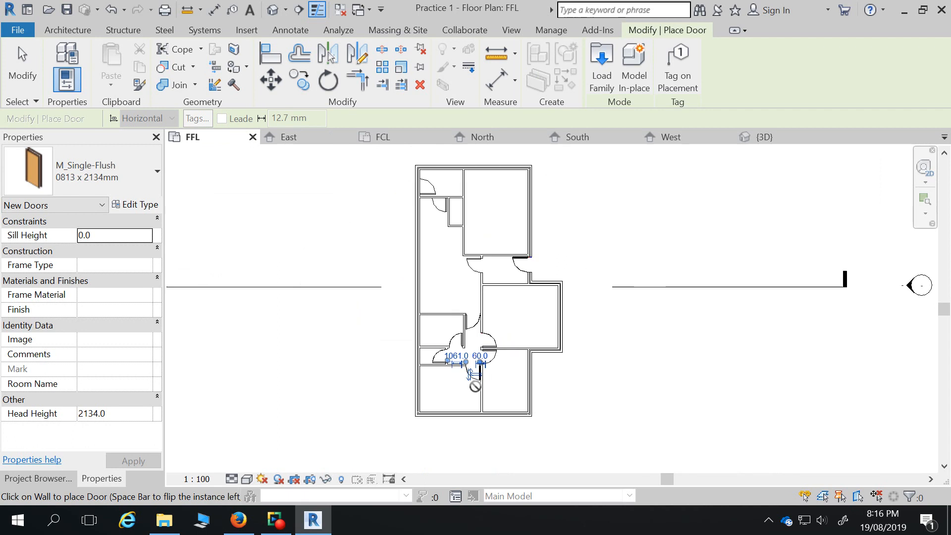
scroll(474, 301, "up", 4)
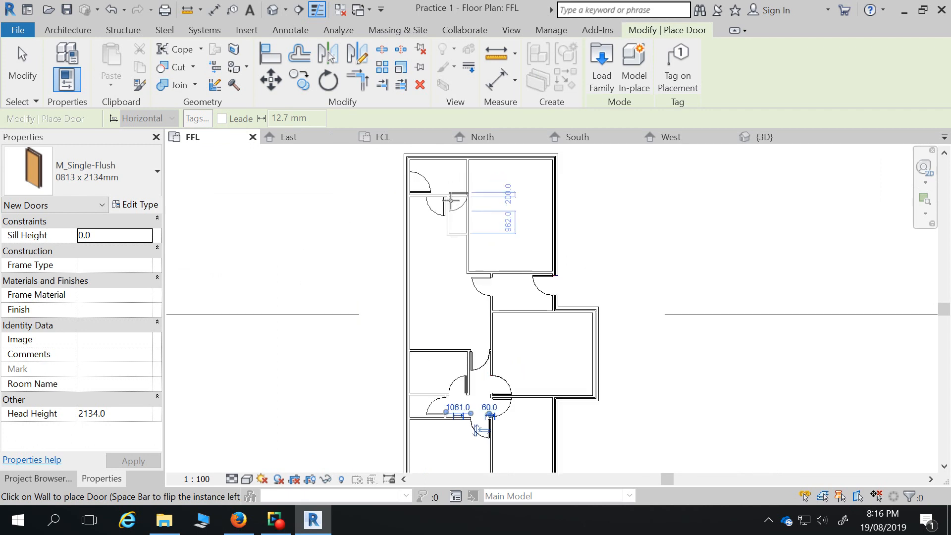
key("Escape")
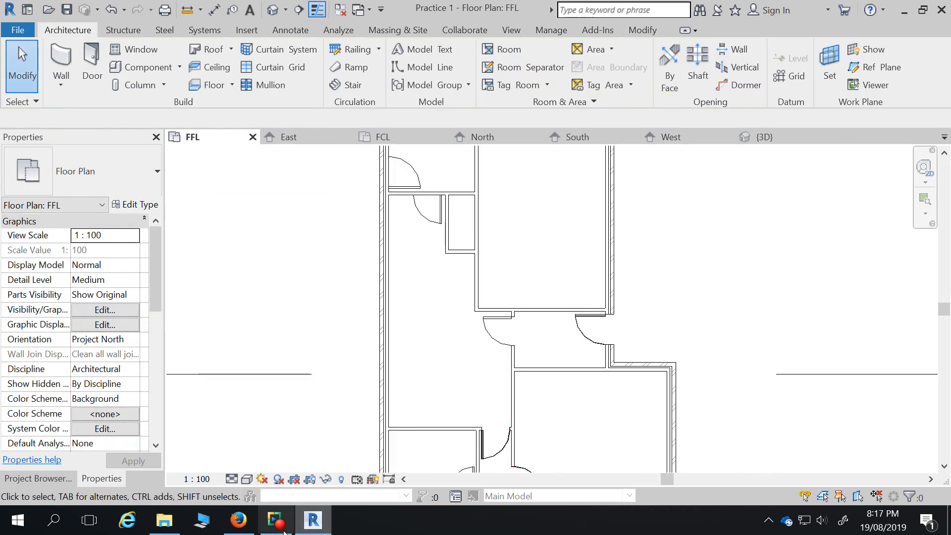
Check the door schedule in Firefox and place an M_Single-Flush 0813 x 2134mm door in the northwest room's south wall over the imported symbol.
left_click(256, 528)
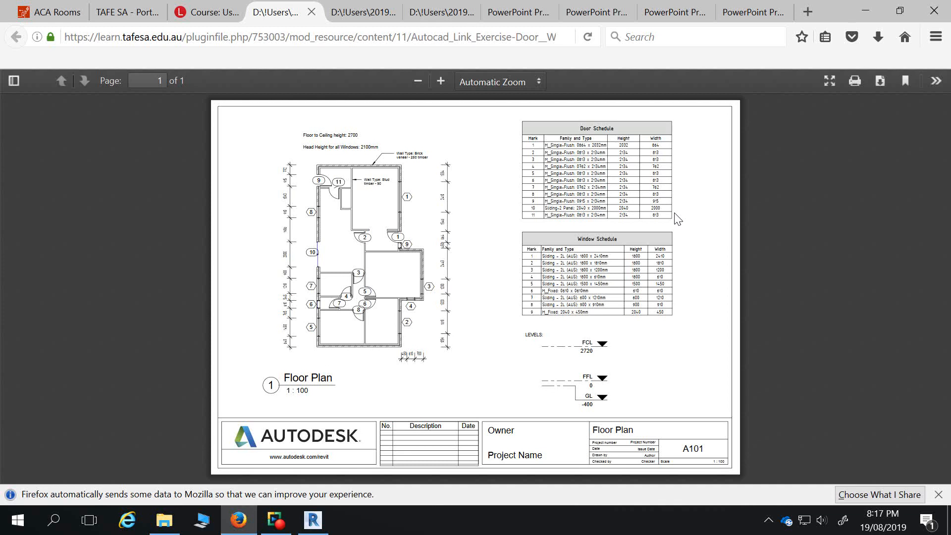
left_click(864, 12)
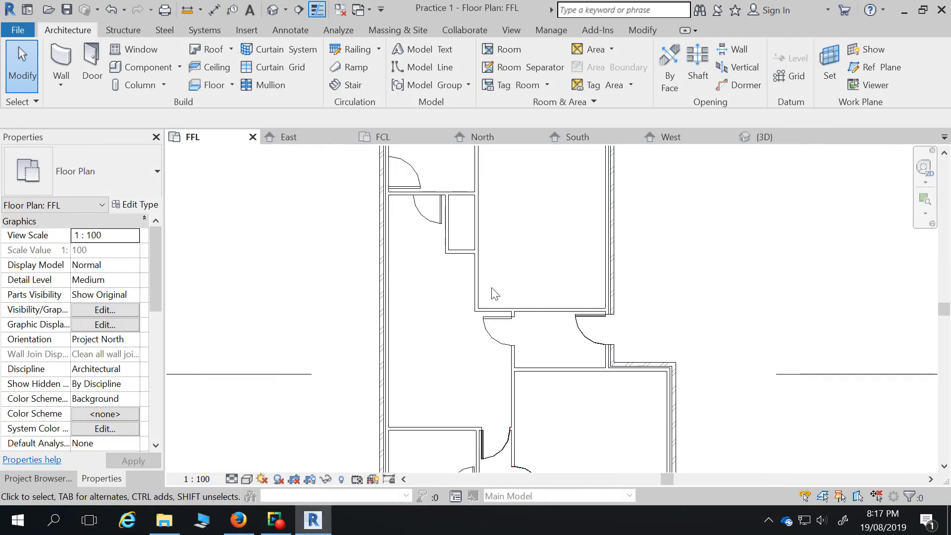
scroll(444, 299, "down", 3)
left_click(90, 67)
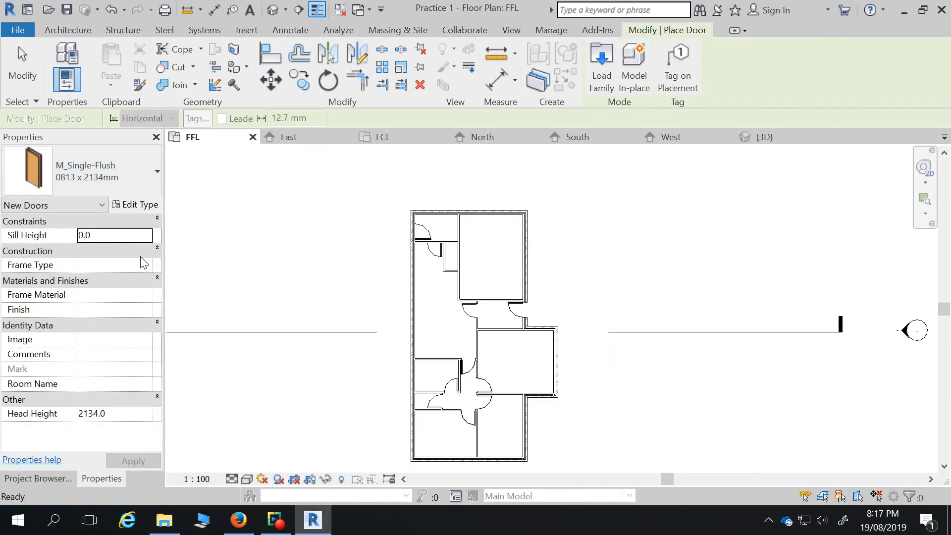
left_click(146, 168)
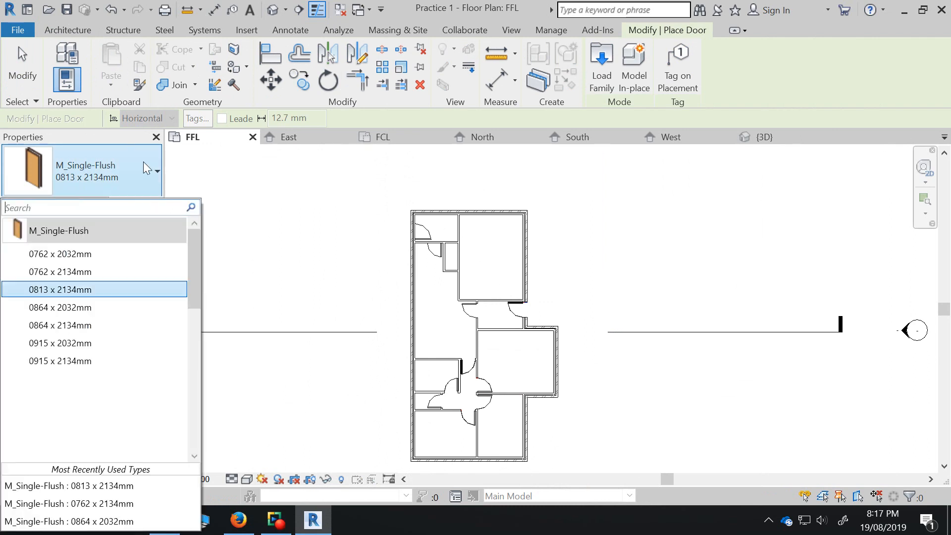
left_click(94, 291)
scroll(526, 306, "up", 5)
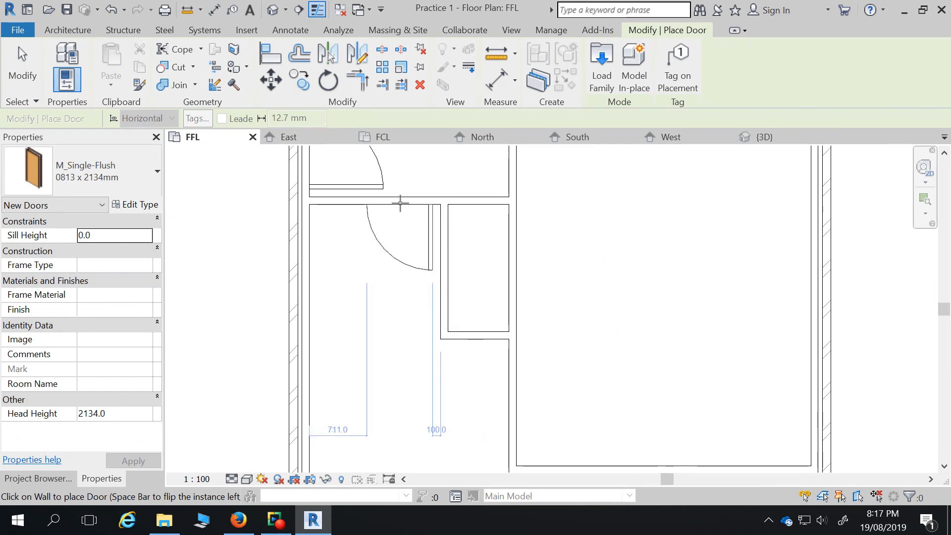
left_click(400, 203)
scroll(401, 314, "down", 3)
scroll(355, 228, "up", 3)
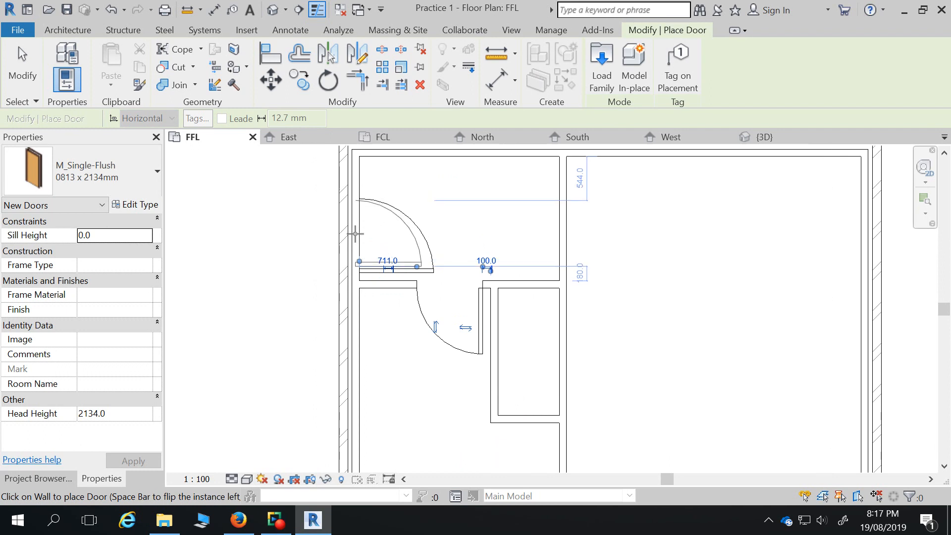
Check the door schedule in Firefox and place an M_Single-Flush 0915 x 2134mm door in the northwest room's west exterior wall, matching the imported symbol.
left_click(238, 523)
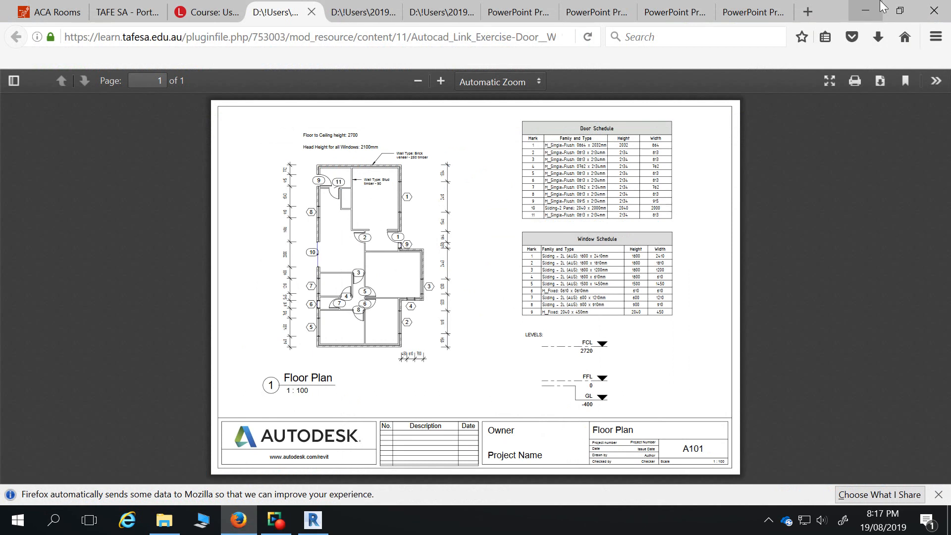
left_click(866, 11)
left_click(157, 171)
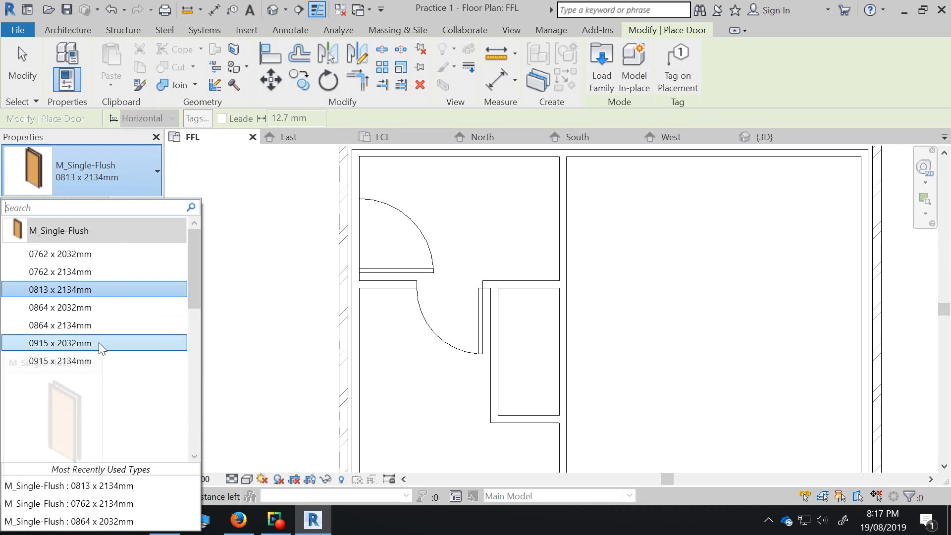
left_click(96, 360)
scroll(356, 234, "up", 2)
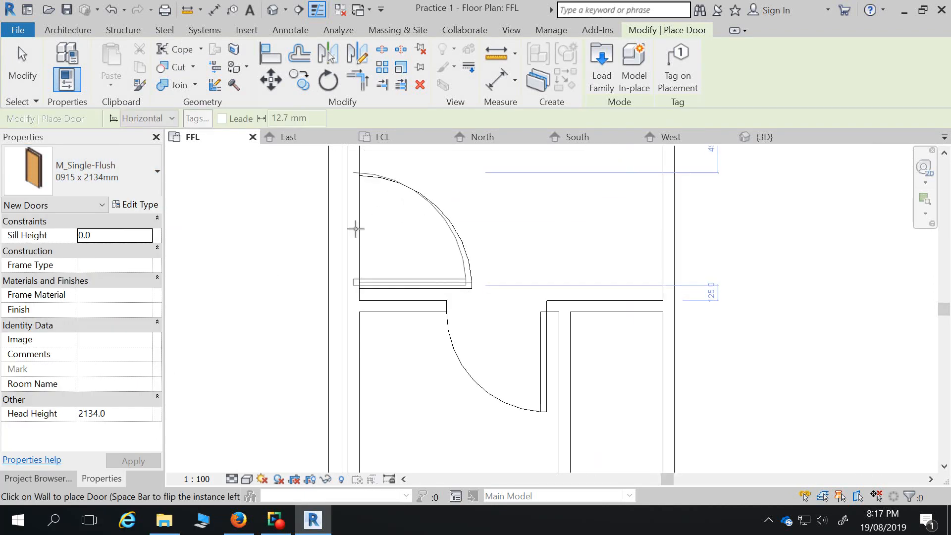
left_click(357, 231)
scroll(429, 298, "down", 4)
key("Escape")
scroll(544, 253, "down", 2)
scroll(522, 431, "up", 2)
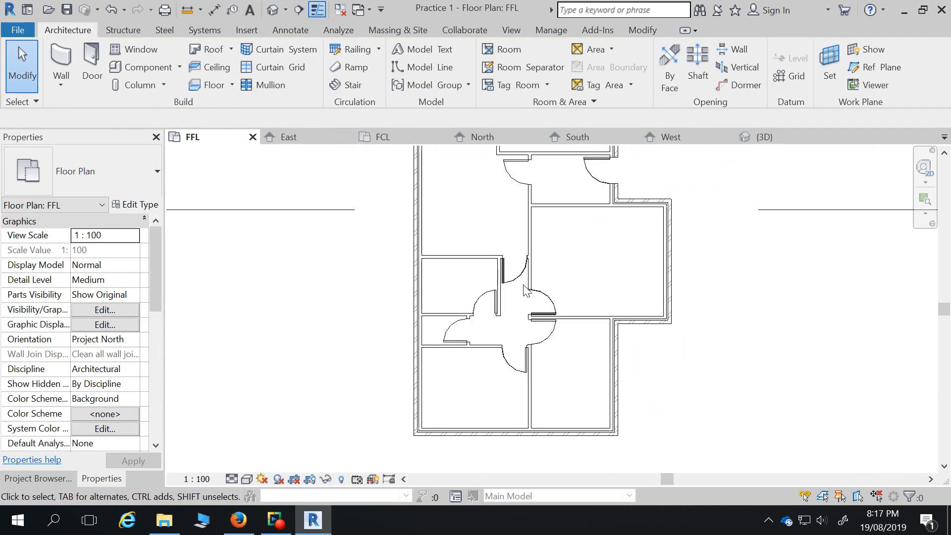
Align the edge of the 0813 x 2134mm hallway door with the opening of its imported door symbol.
scroll(540, 313, "up", 5)
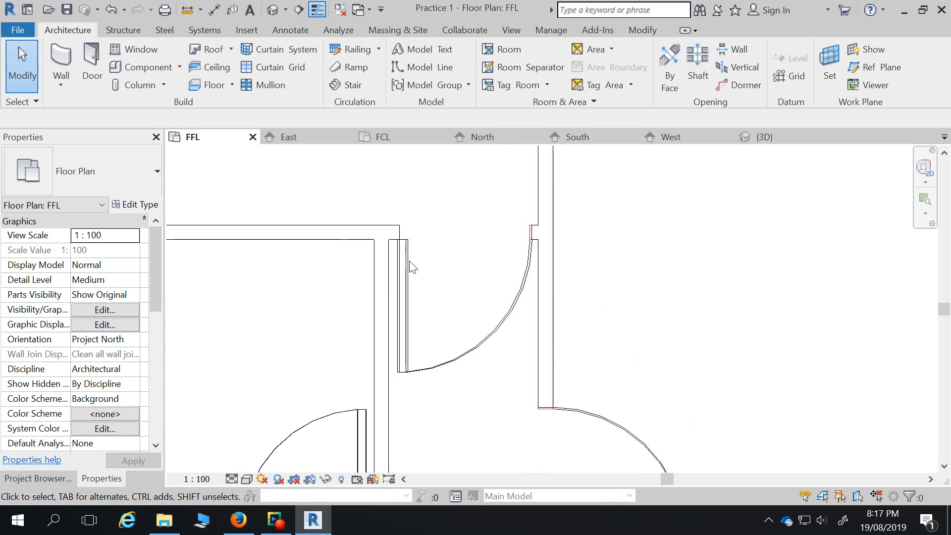
scroll(559, 257, "down", 2)
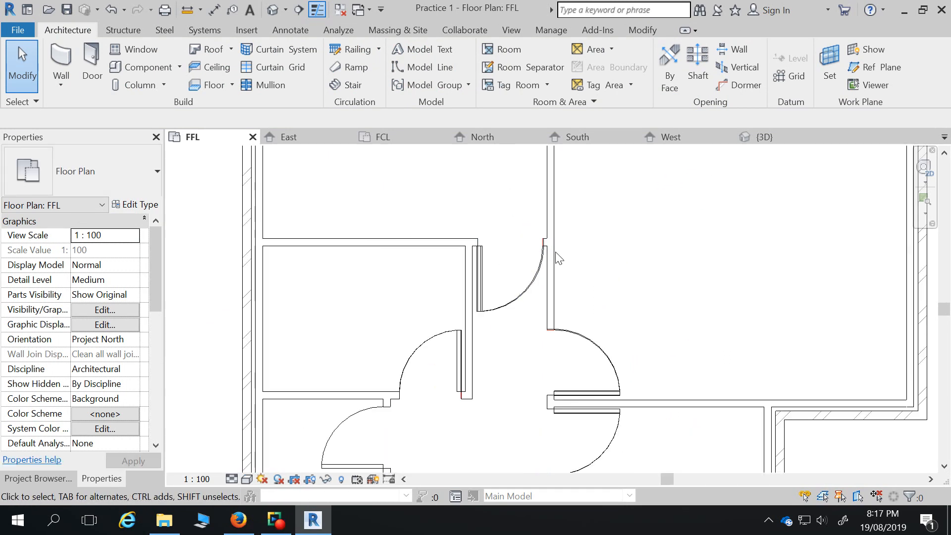
scroll(555, 320, "down", 2)
key("alt")
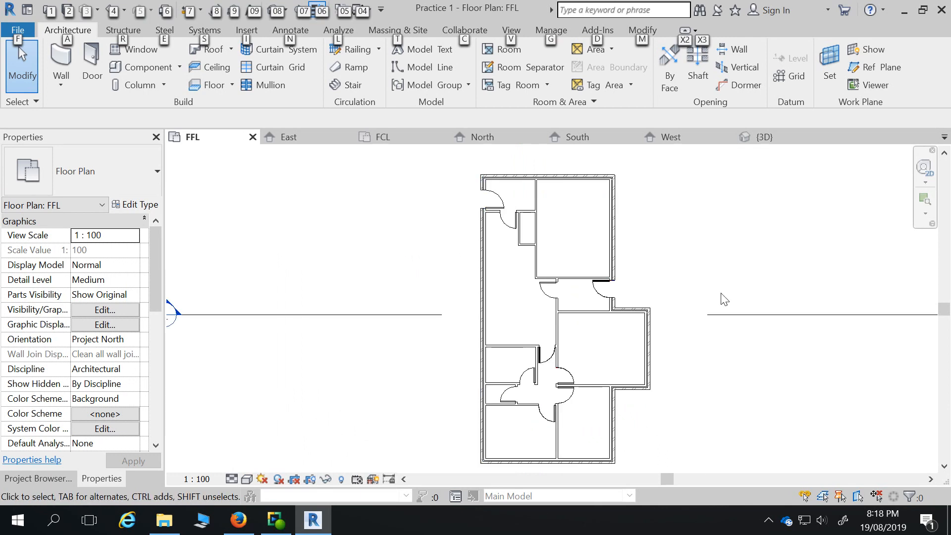
scroll(554, 361, "up", 6)
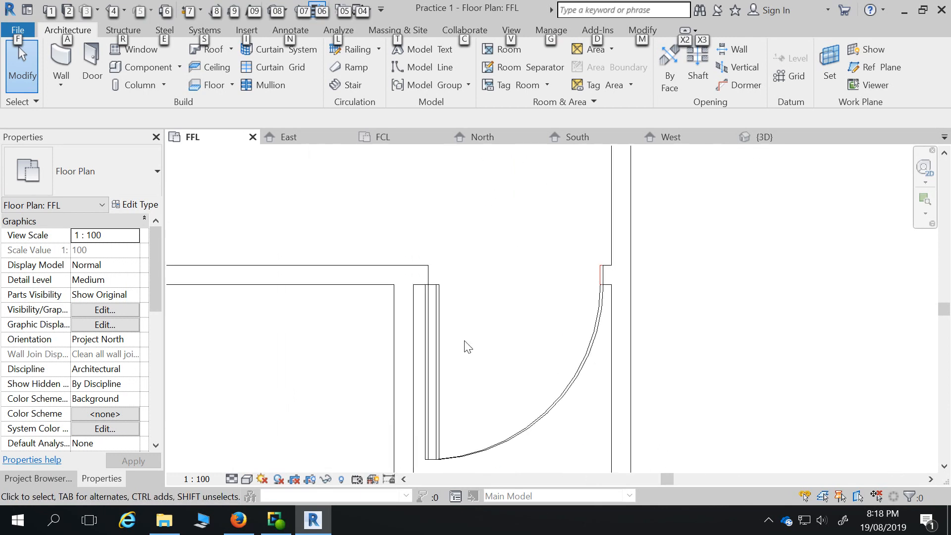
left_click(440, 315)
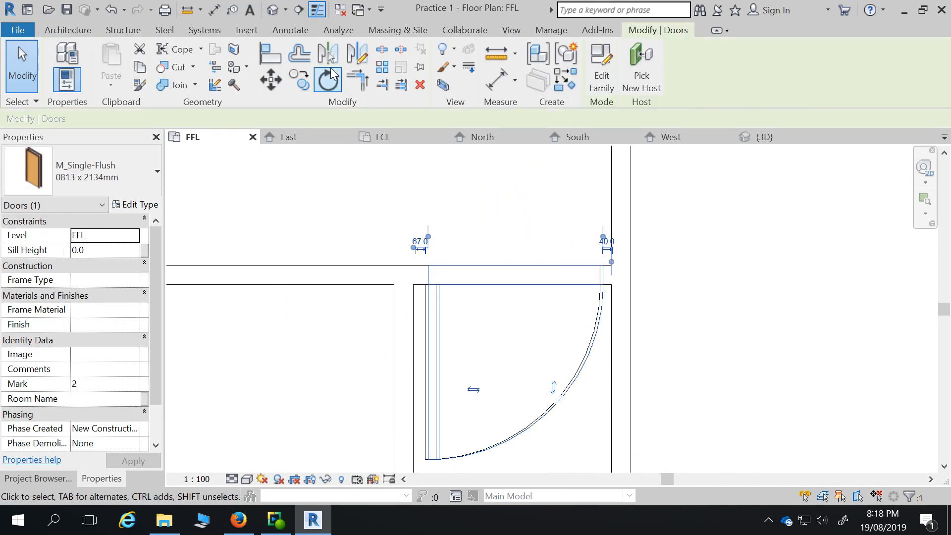
left_click(270, 52)
scroll(387, 323, "up", 2)
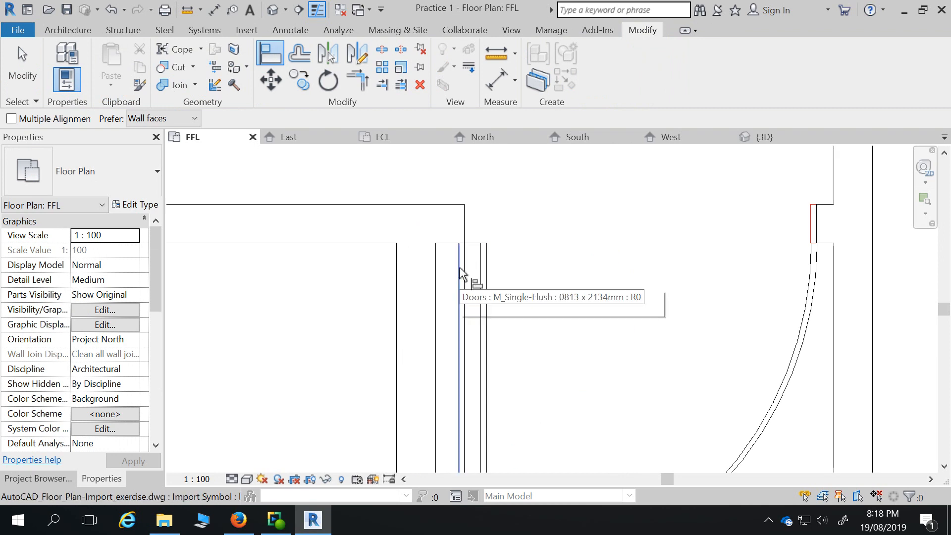
scroll(478, 255, "down", 2)
scroll(671, 244, "up", 4)
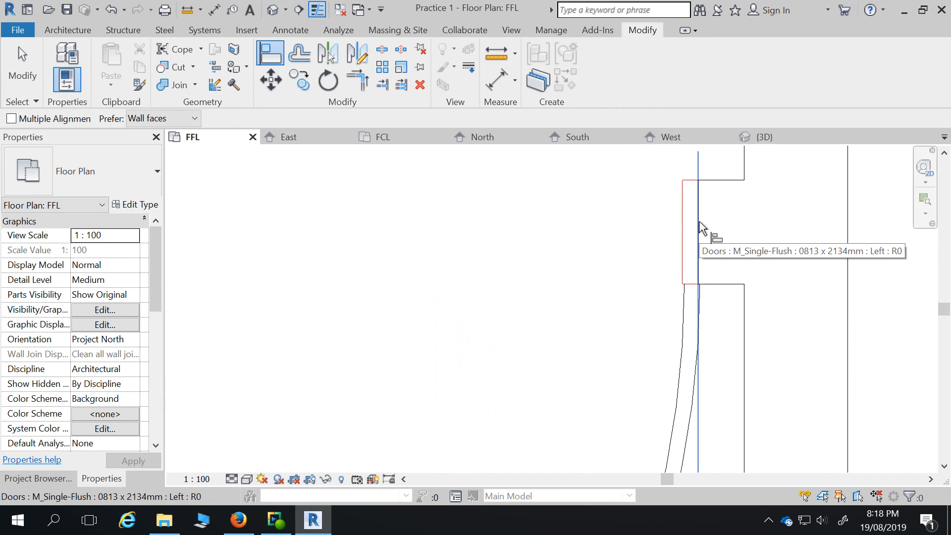
left_click(683, 236)
left_click(698, 229)
scroll(698, 229, "down", 7)
scroll(601, 218, "down", 3)
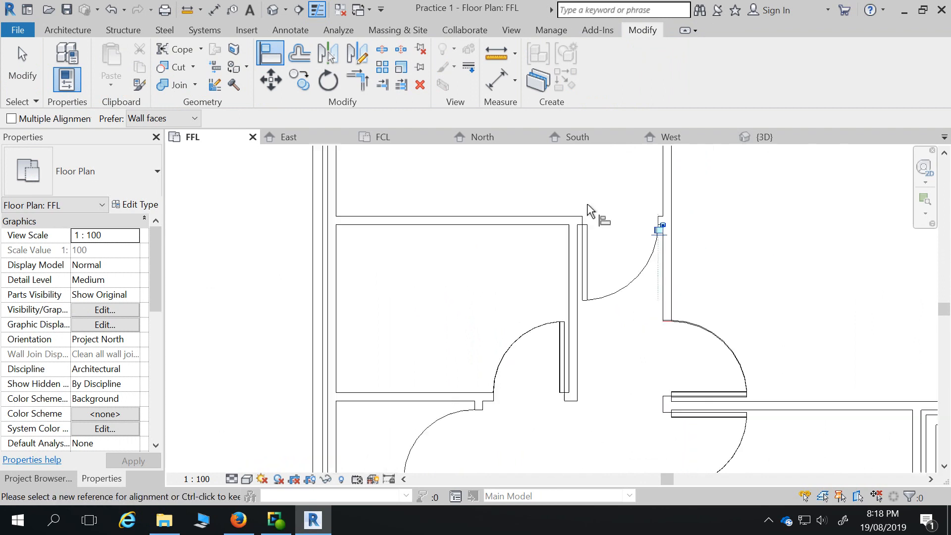
Align the 0762 x 2134mm door above the small narrow room with the imported door symbol.
scroll(573, 318, "up", 5)
scroll(560, 367, "up", 2)
left_click(581, 331)
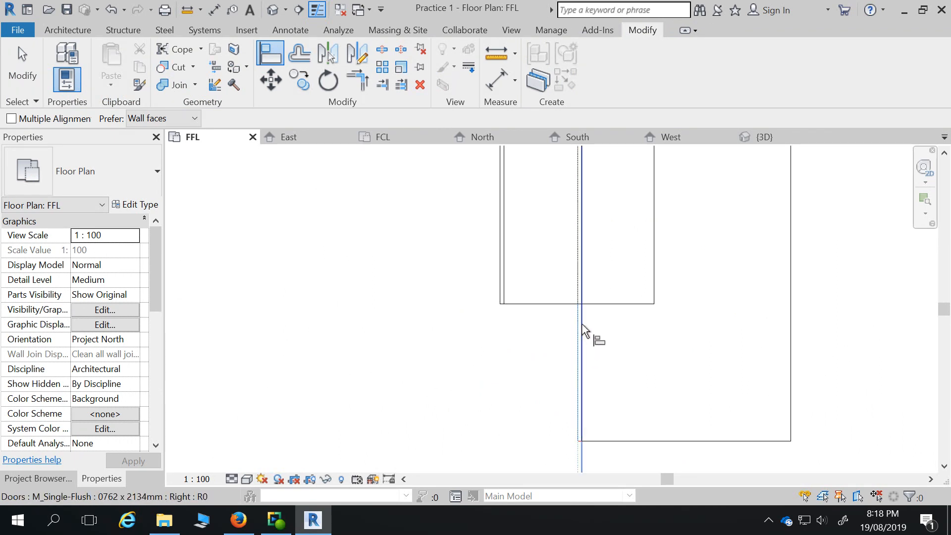
scroll(537, 307, "down", 4)
Align the 0813 x 2134mm door in the southeast room's west wall with its imported symbol.
scroll(618, 329, "up", 5)
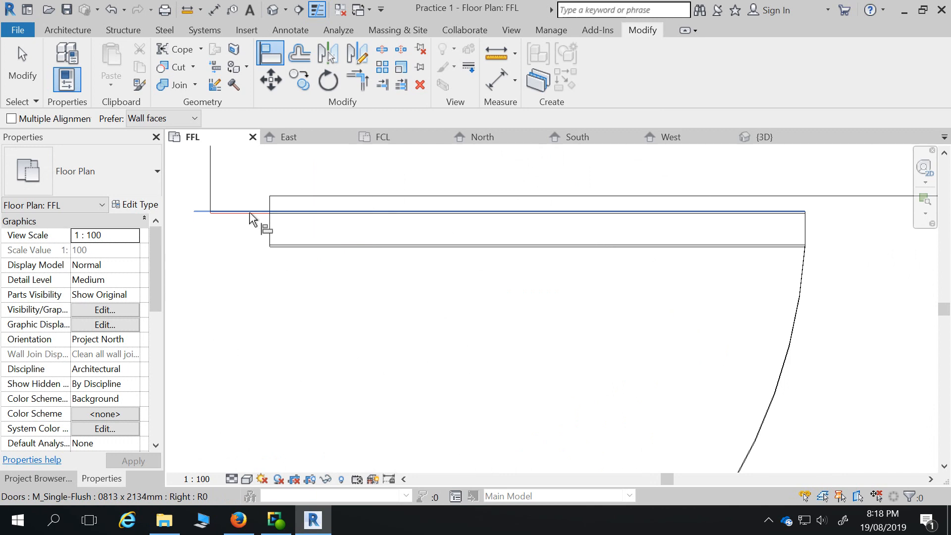
left_click(251, 217)
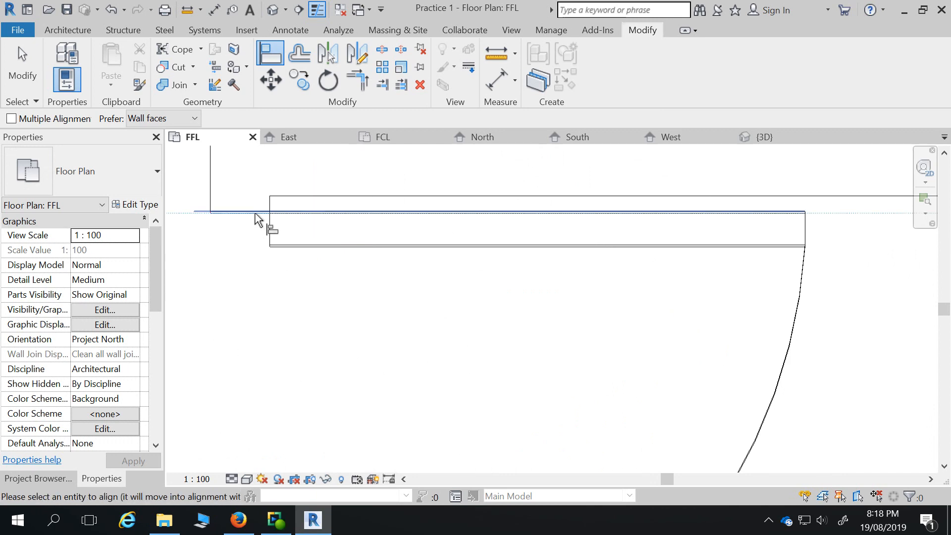
scroll(466, 233, "down", 3)
scroll(419, 203, "up", 2)
scroll(370, 206, "up", 5)
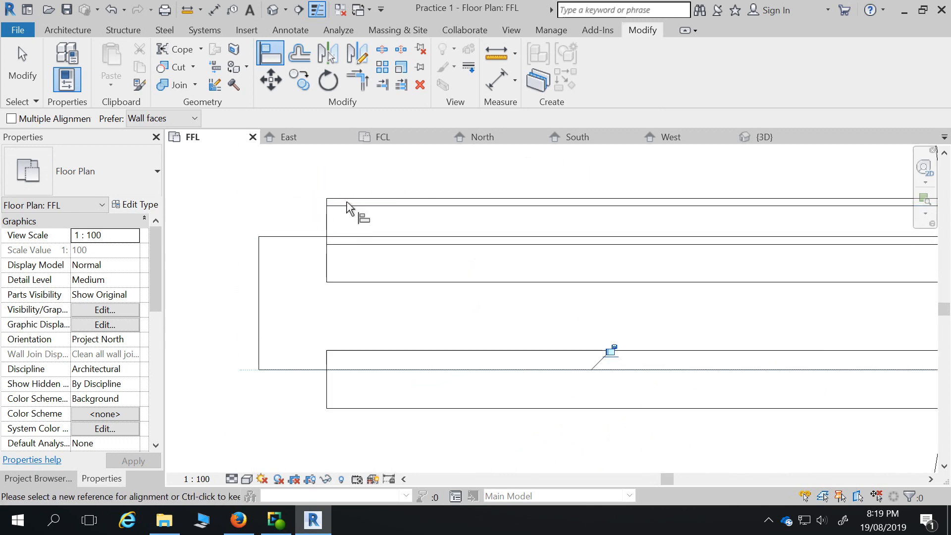
left_click(346, 200)
key("Escape")
scroll(354, 230, "down", 5)
scroll(472, 265, "down", 4)
key("Escape")
Nudge the door in the middle east room's west wall slightly south to match the imported symbol, and deselect it.
scroll(423, 213, "up", 6)
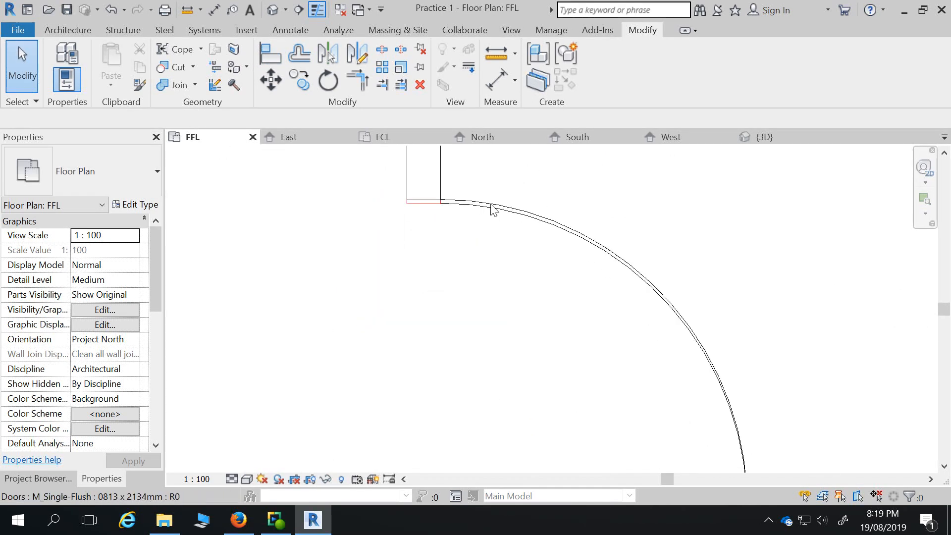
left_click(493, 209)
key("Down")
key("Down")
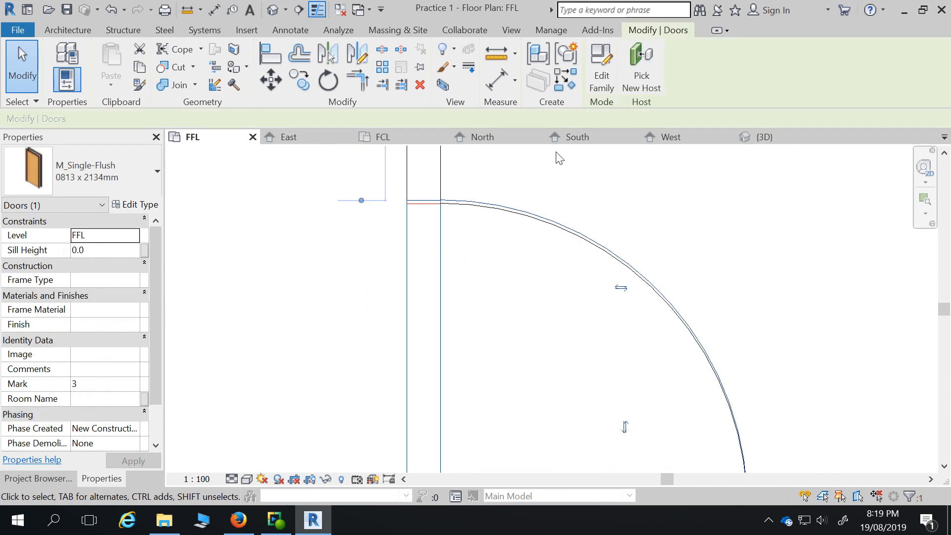
key("Down")
key("Escape")
scroll(519, 258, "down", 5)
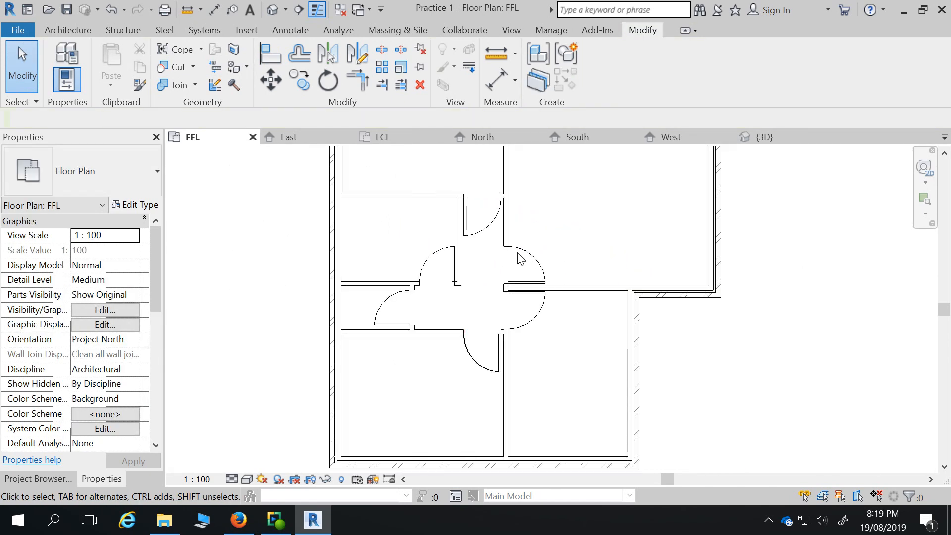
scroll(509, 417, "down", 3)
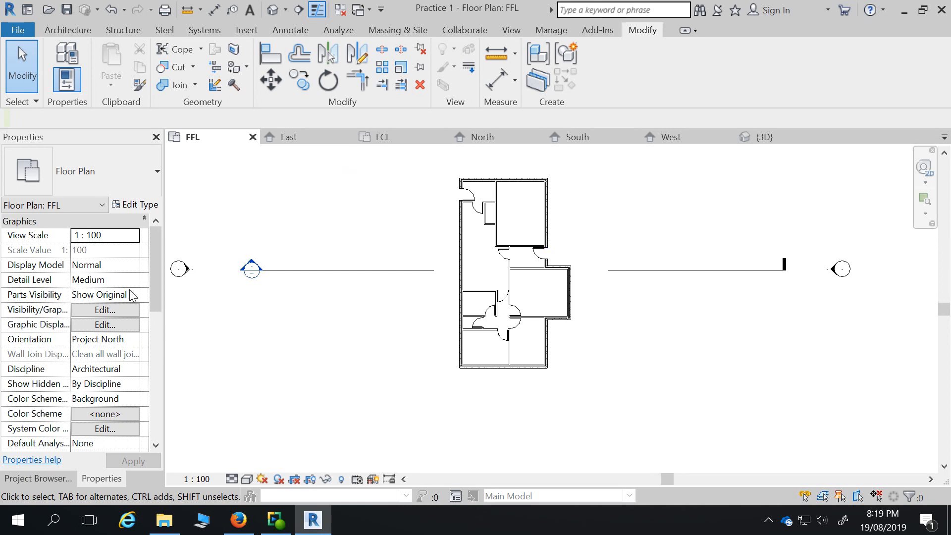
left_click(64, 32)
left_click(95, 63)
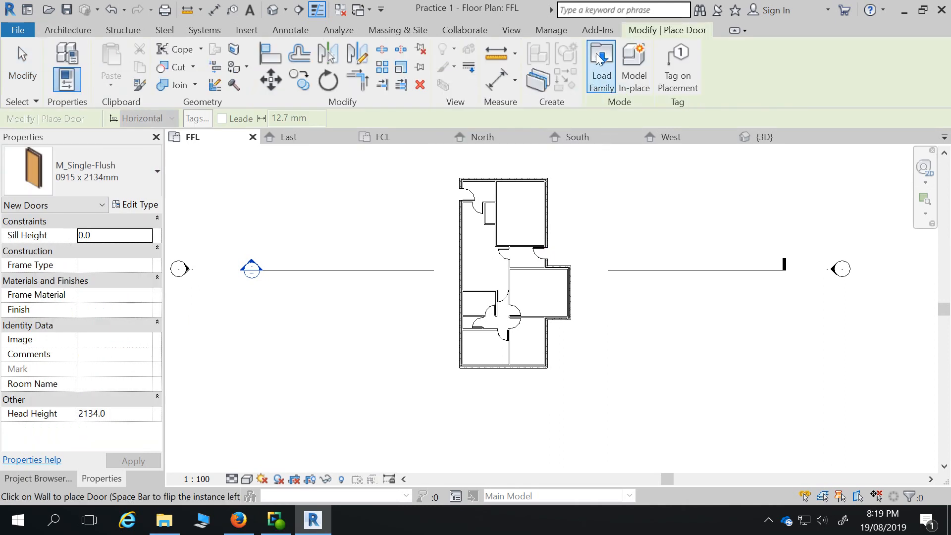
left_click(623, 73)
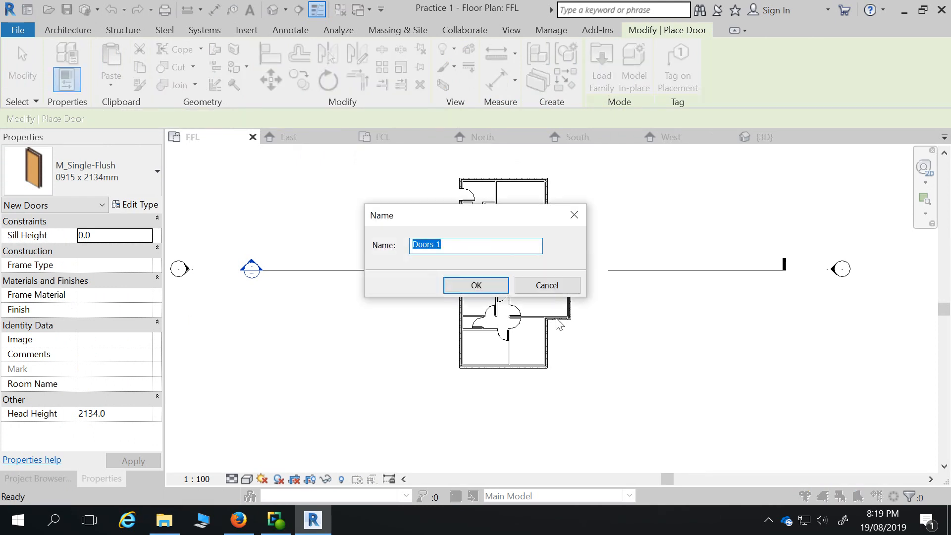
left_click(561, 286)
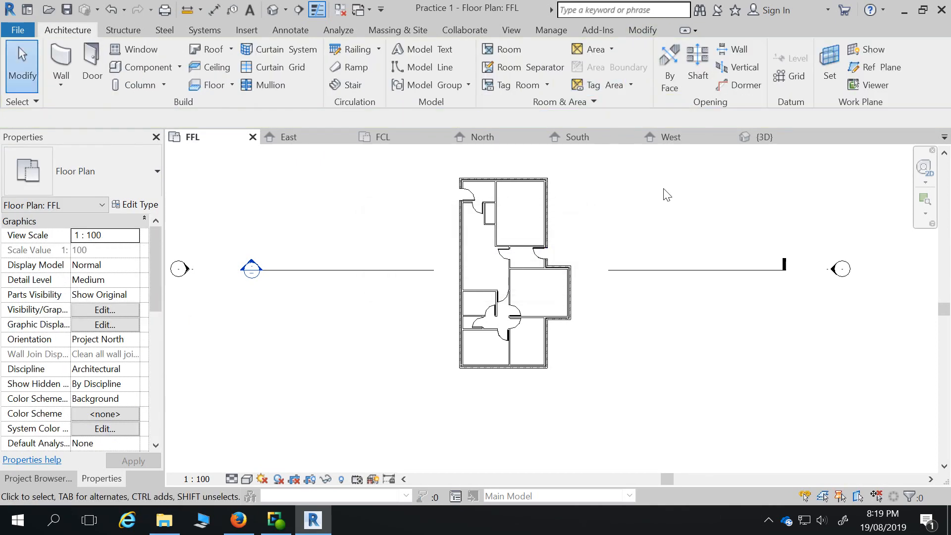
Start door placement and load the Sliding-2 Panel family from the Doors folder of the Australia library.
left_click(94, 59)
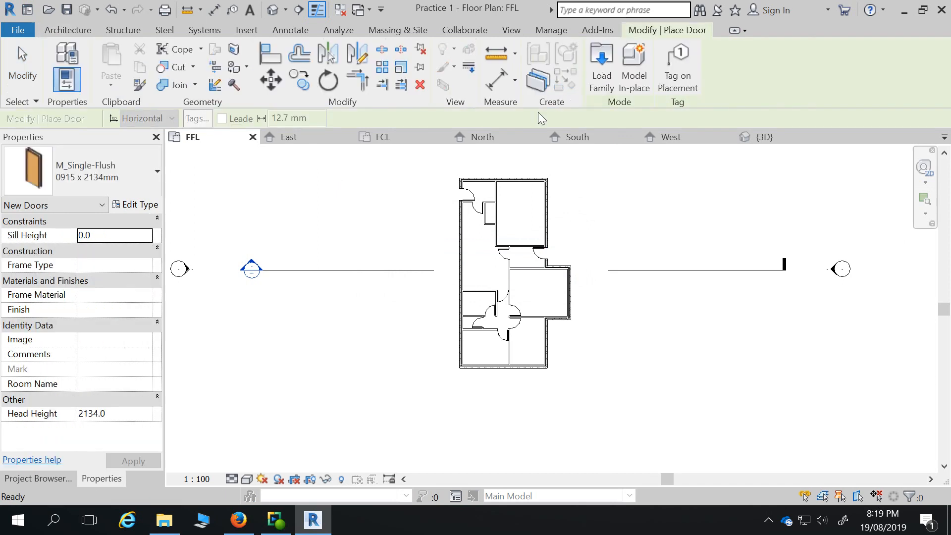
left_click(605, 69)
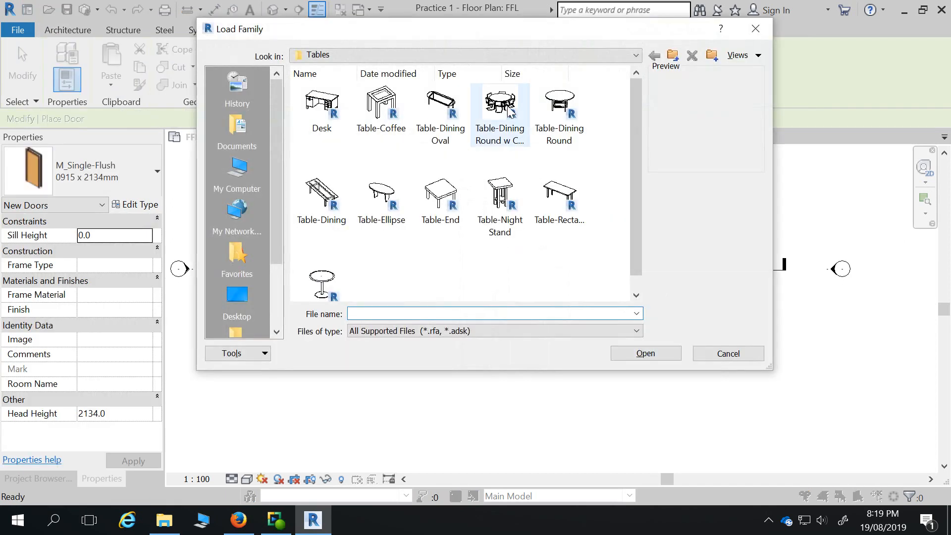
left_click(383, 57)
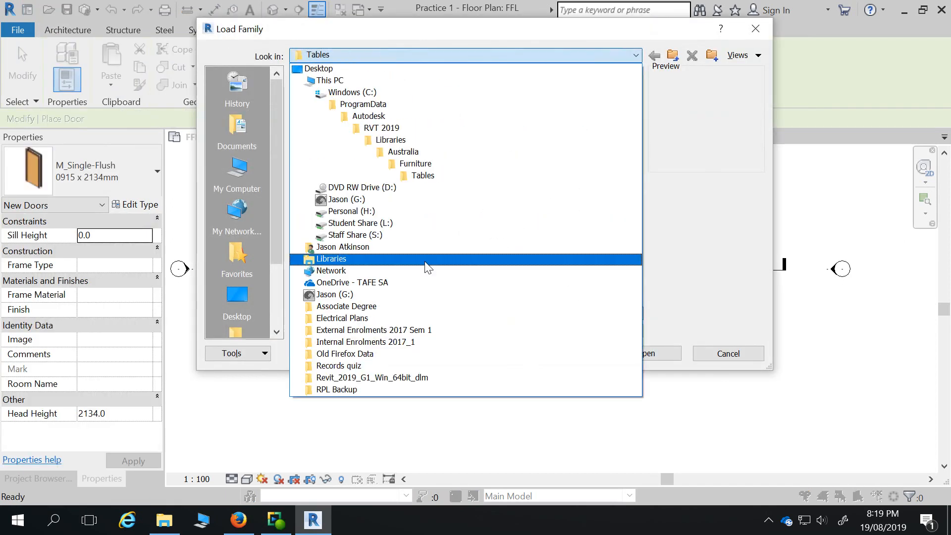
left_click(426, 154)
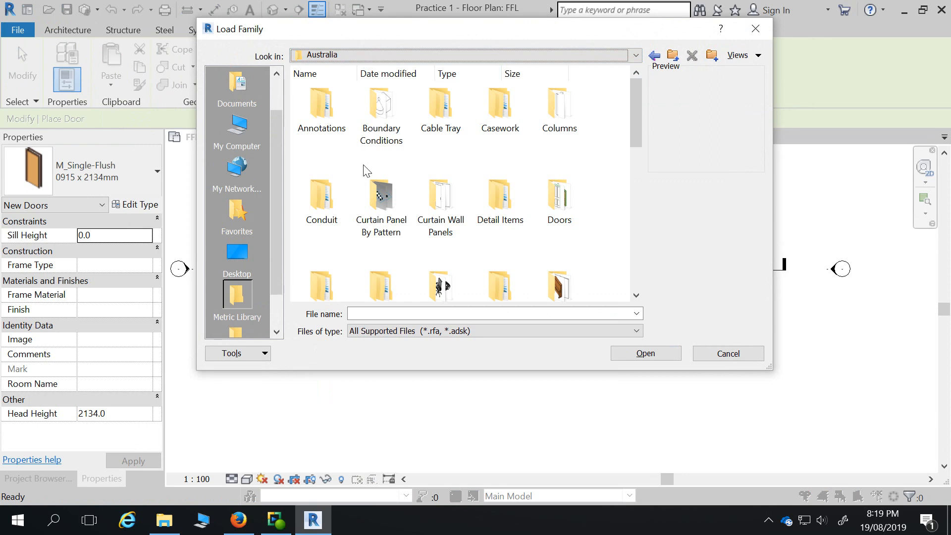
left_click(555, 207)
double_click(556, 207)
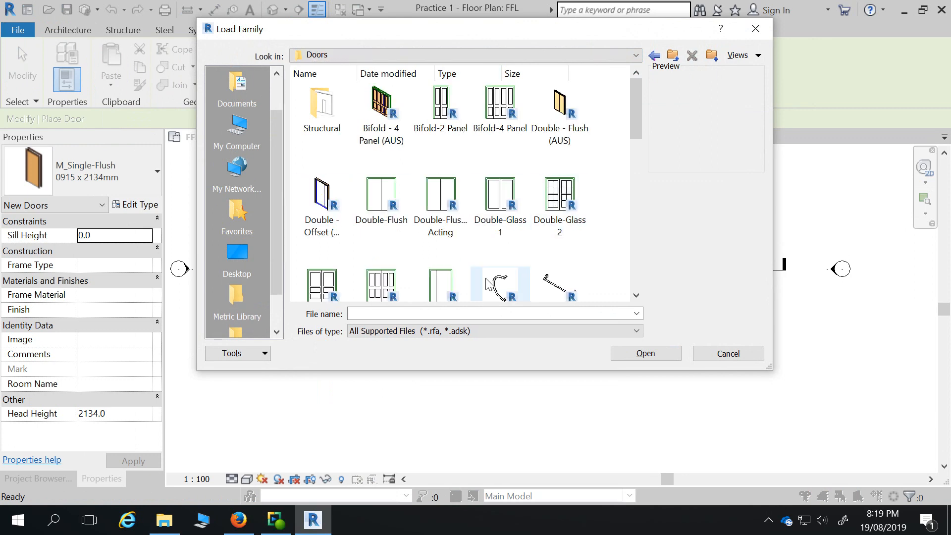
left_click_drag(634, 107, 635, 273)
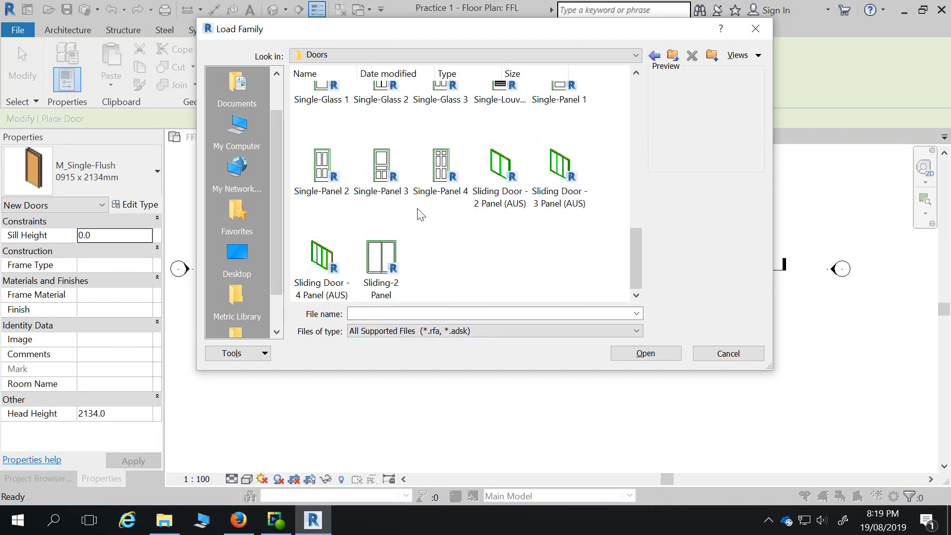
left_click(391, 281)
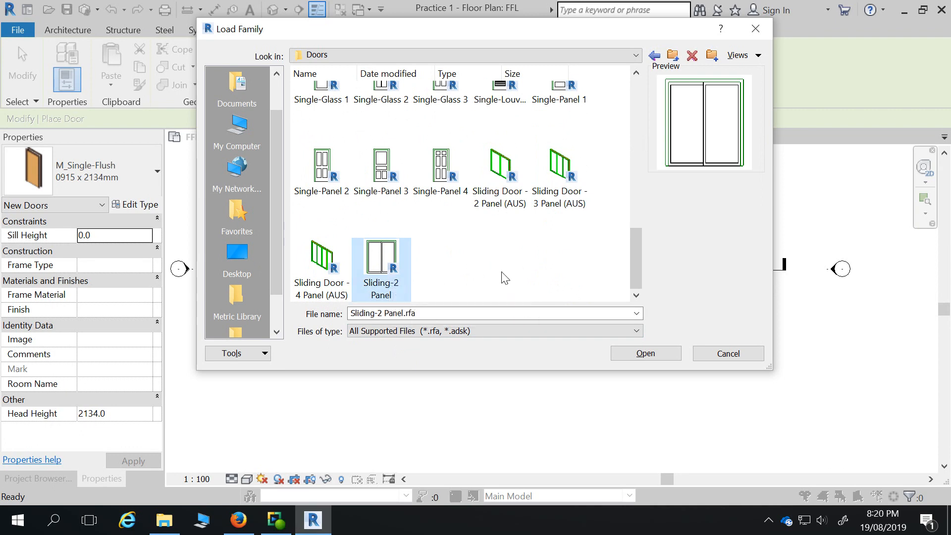
left_click(645, 354)
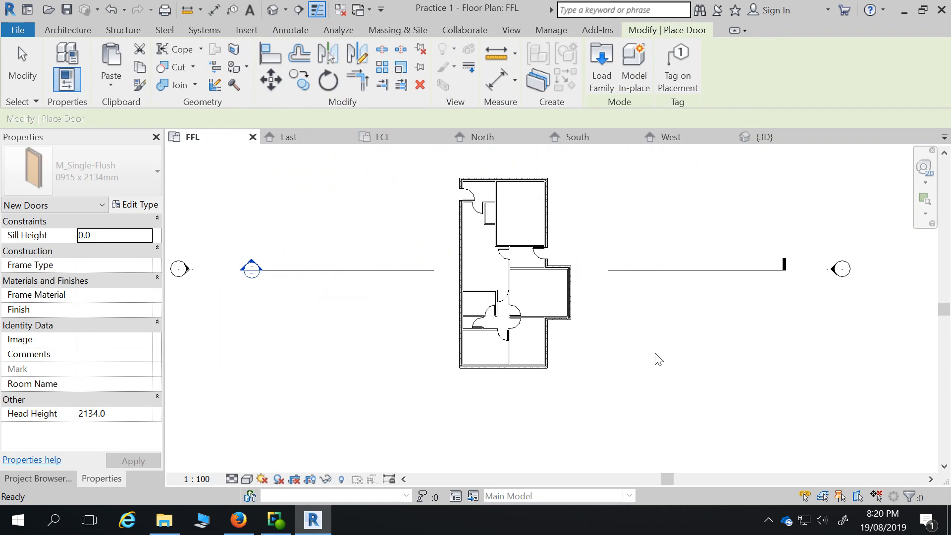
Pick the Sliding-2 Panel 1730 x 2032mm door type and duplicate it as a new type named 2040x2000.
left_click(132, 162)
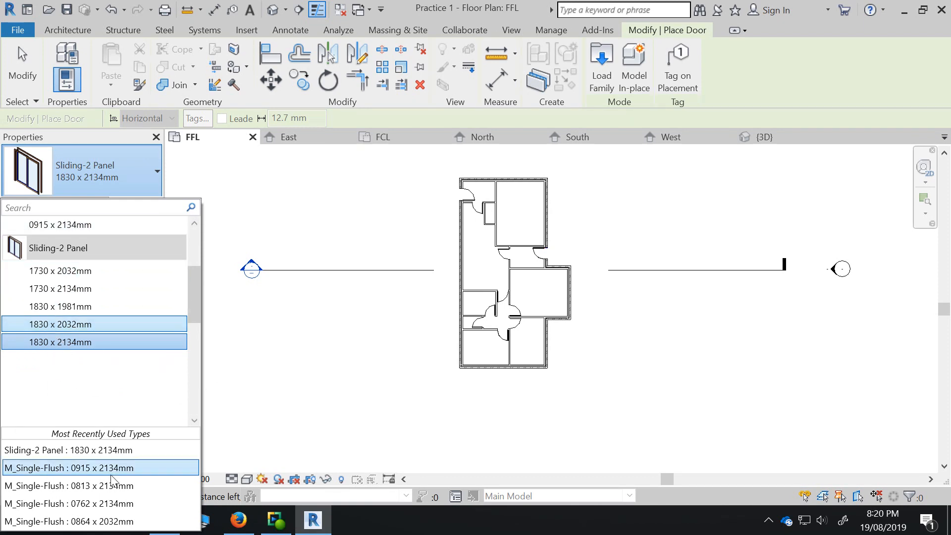
left_click(77, 271)
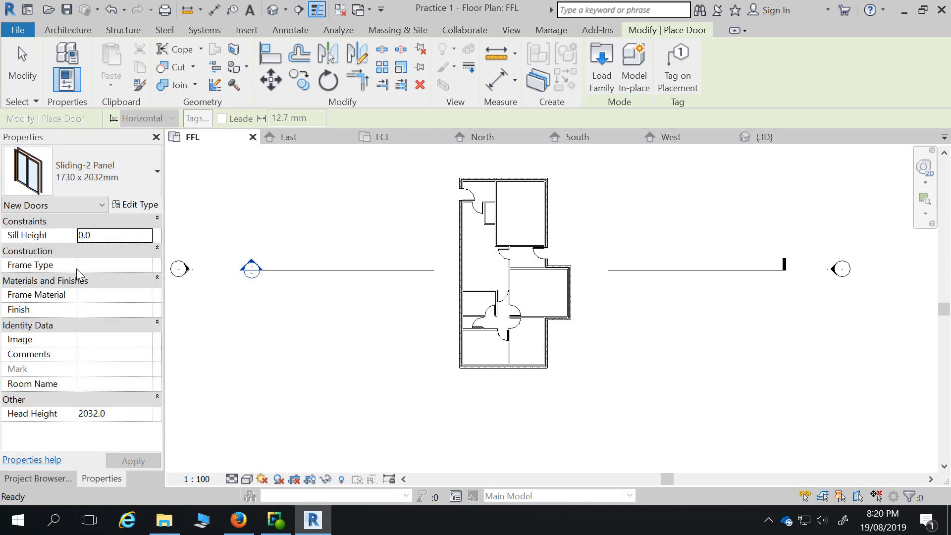
left_click(147, 204)
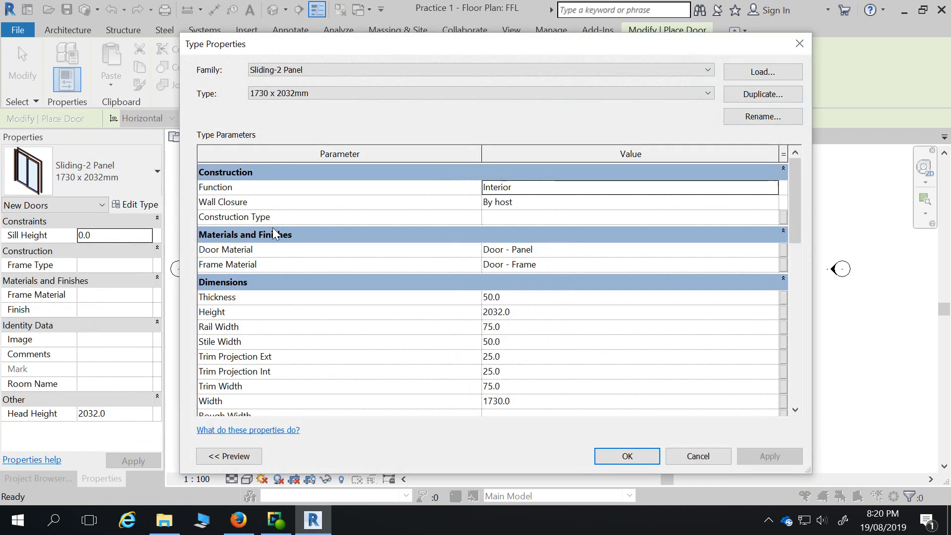
left_click(763, 95)
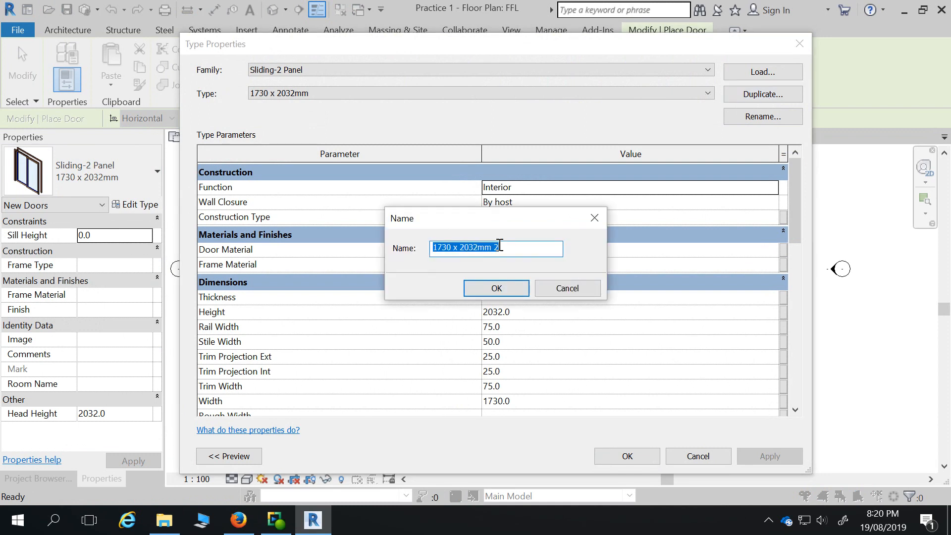
left_click_drag(536, 223, 408, 150)
left_click(376, 181)
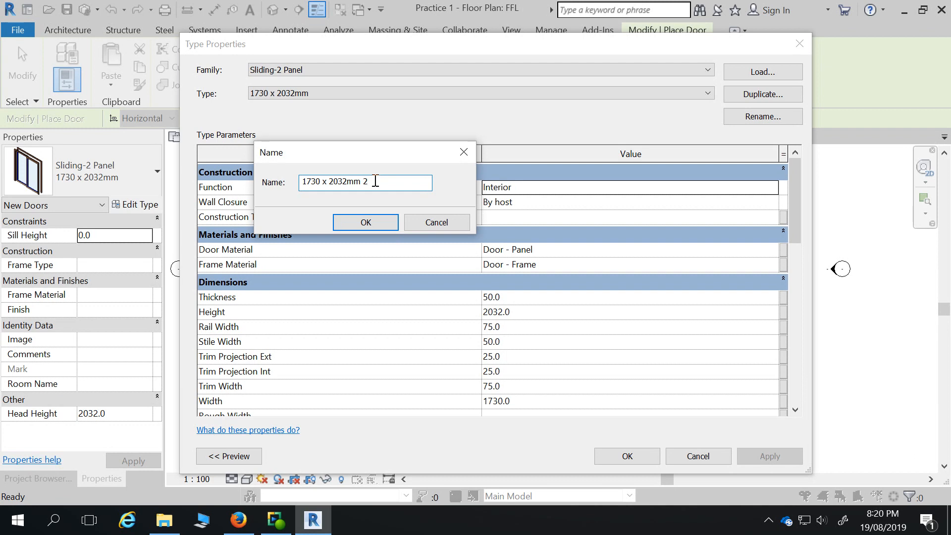
left_click_drag(376, 181, 300, 183)
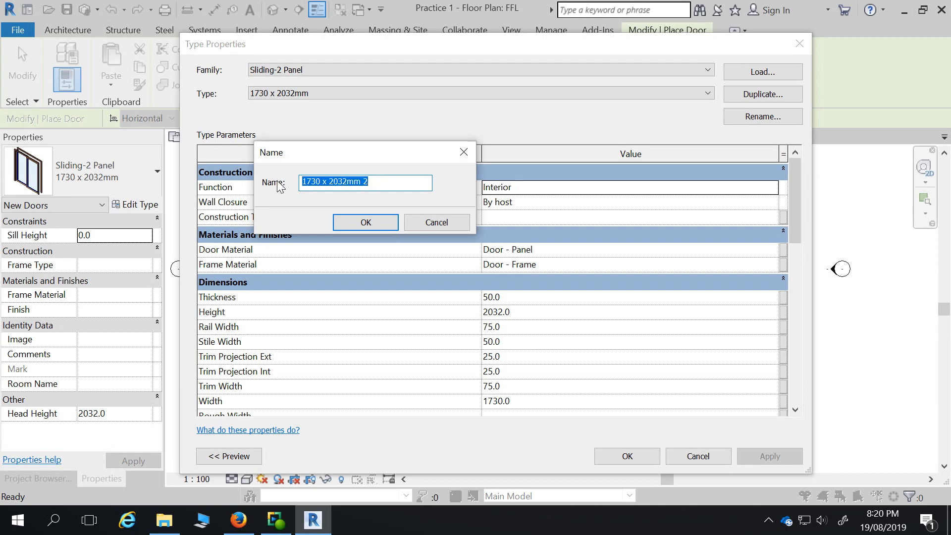
type("2040")
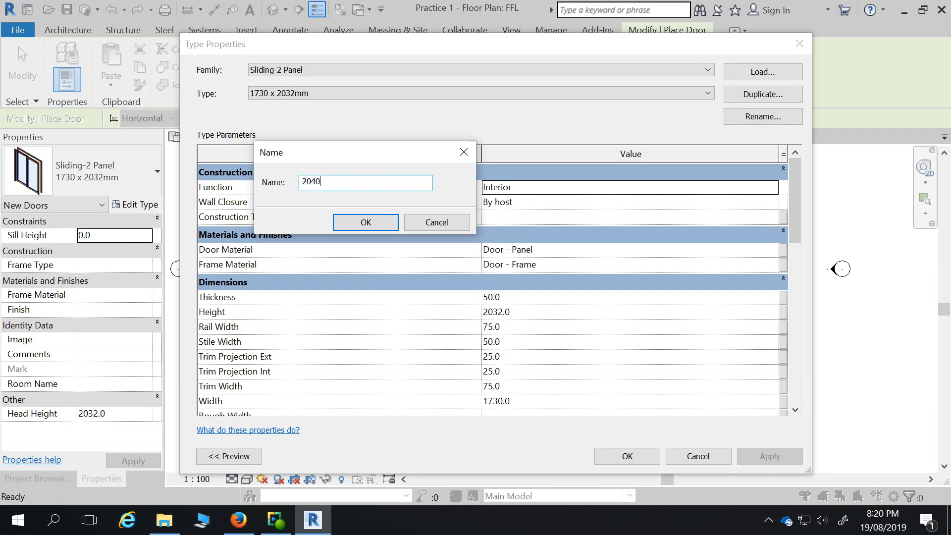
type("x2000")
left_click(365, 221)
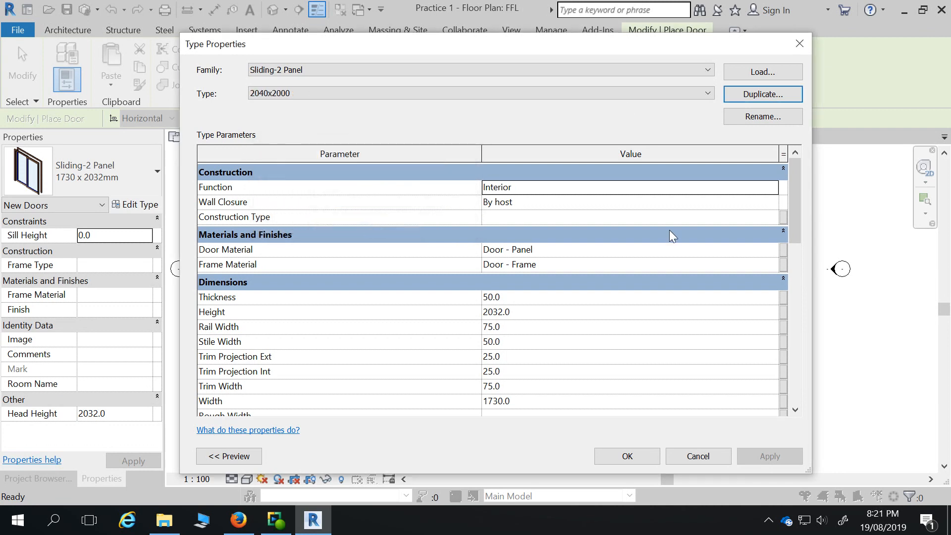
Set the 2040x2000 sliding door type's height to 2040 and width to 2000, and accept the type properties.
left_click(529, 313)
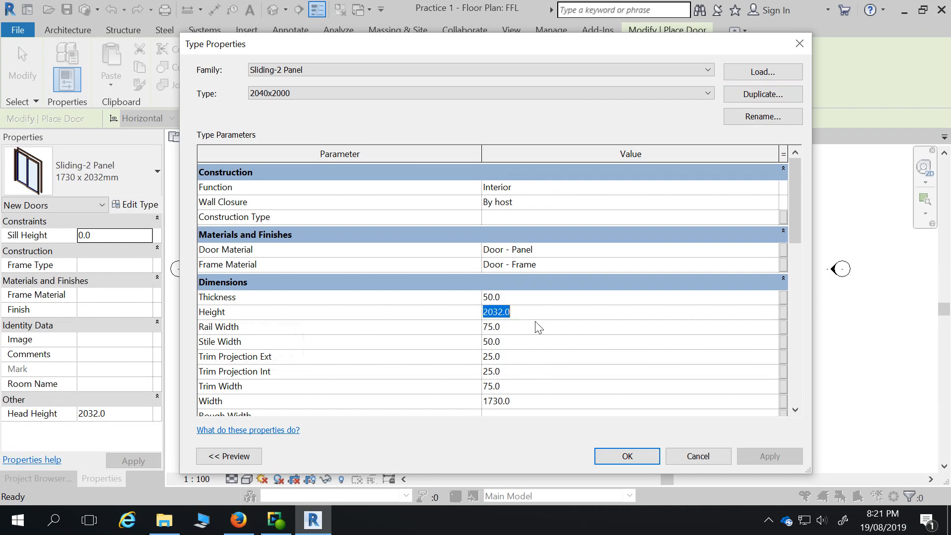
type("20")
left_click(536, 399)
type("200")
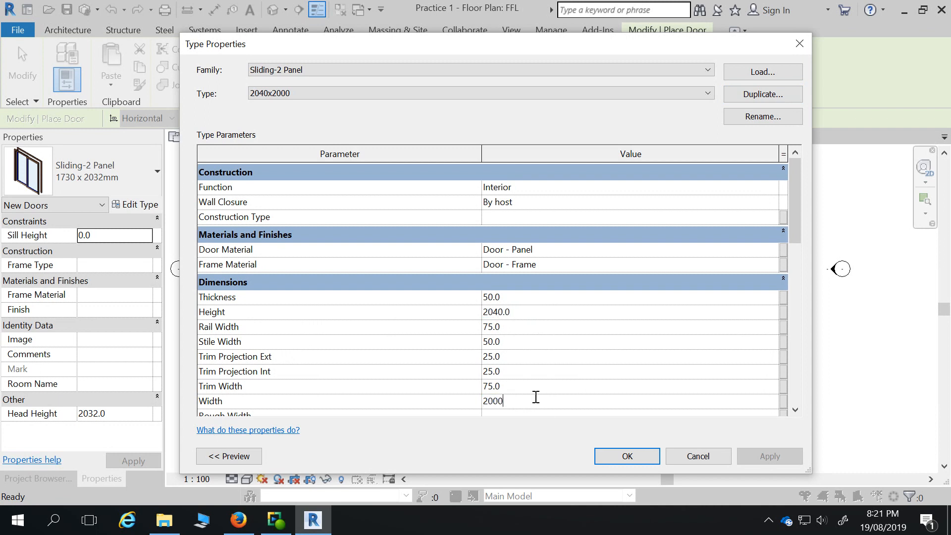
type("0")
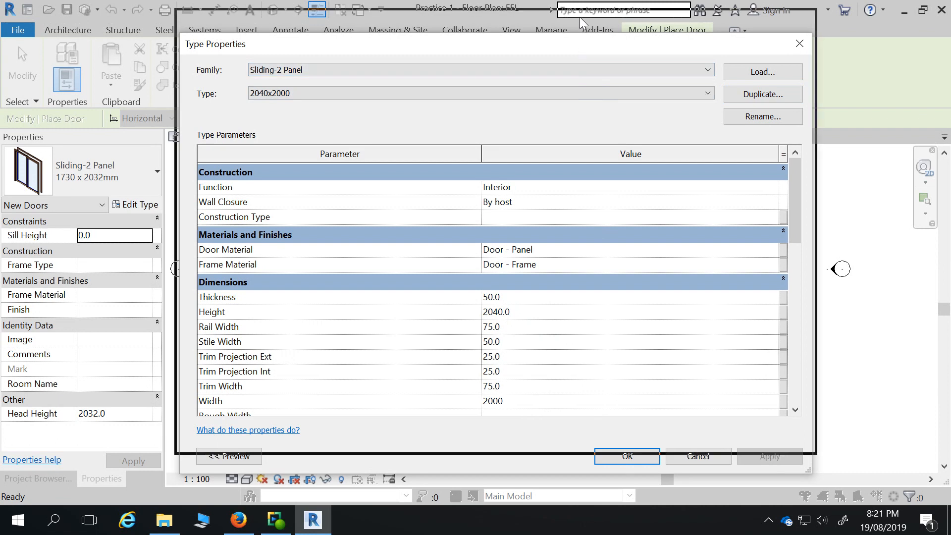
left_click_drag(585, 44, 585, 21)
left_click(650, 434)
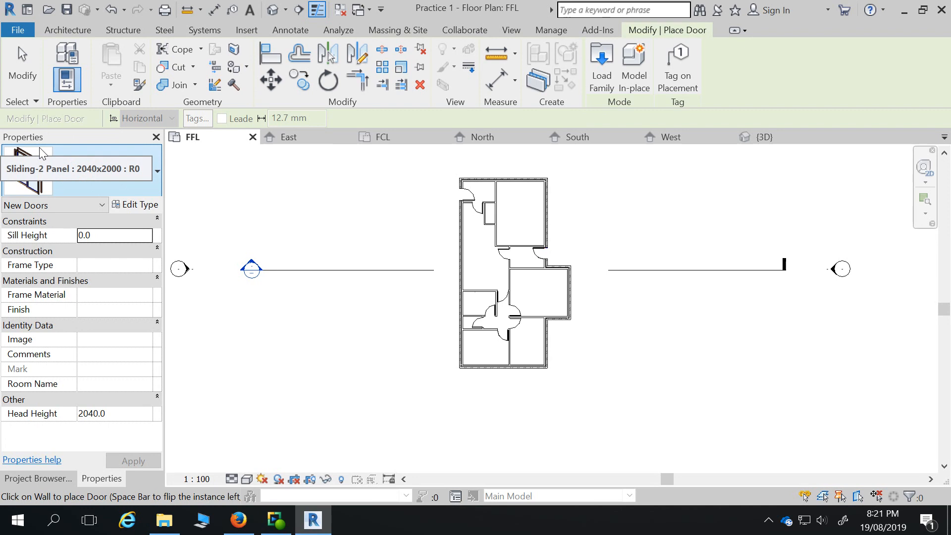
Switch the FFL floor plan's visual style to Wireframe to show the imported drawing through the walls.
scroll(476, 281, "up", 3)
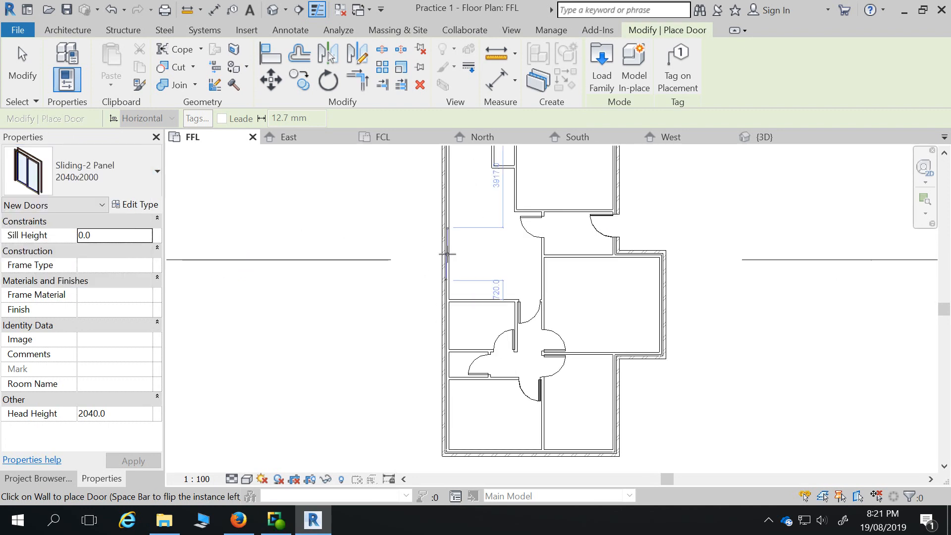
scroll(403, 350, "down", 2)
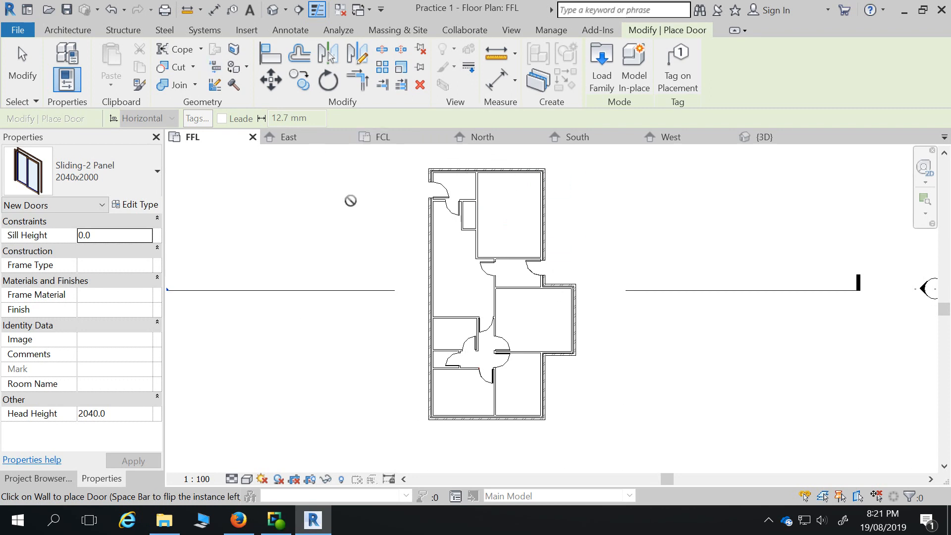
scroll(460, 302, "up", 1)
scroll(460, 303, "up", 2)
scroll(459, 305, "down", 3)
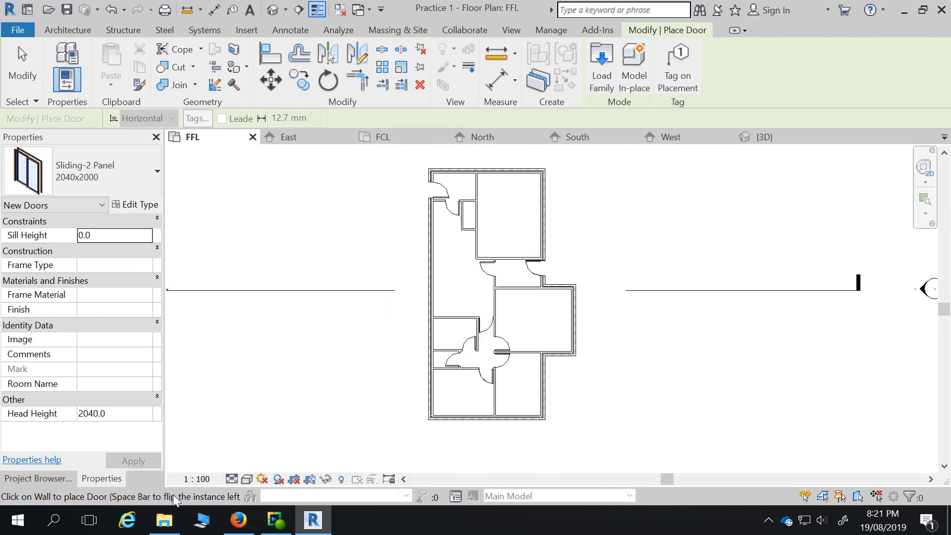
left_click(246, 480)
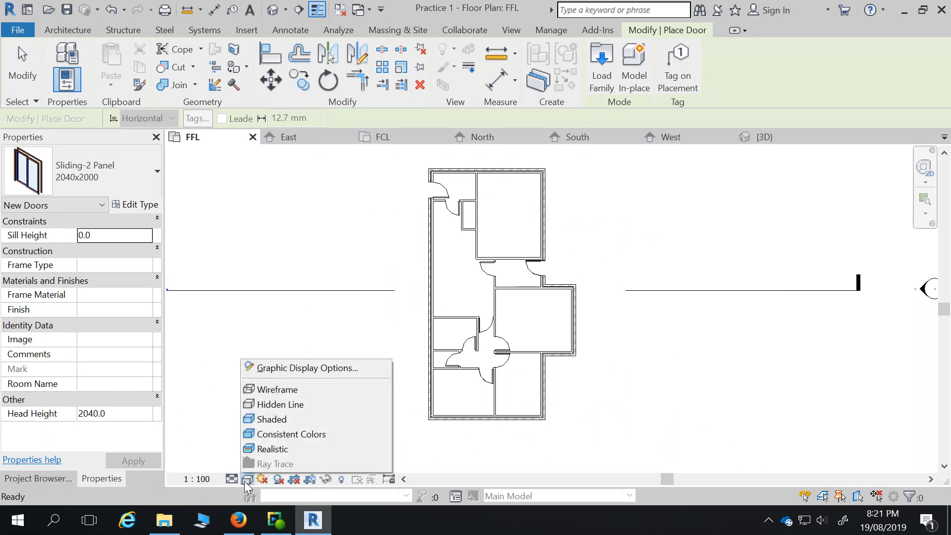
left_click(276, 395)
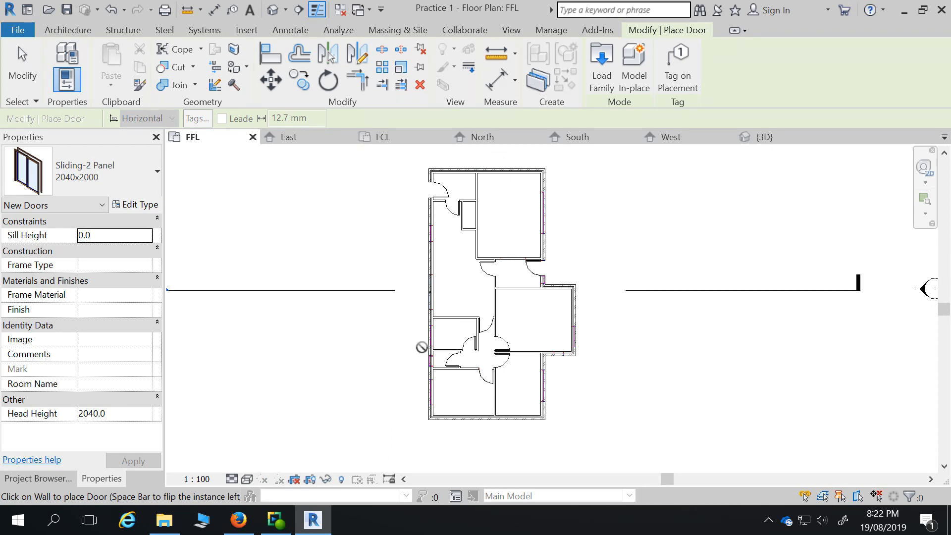
Place the 2040x2000 sliding door in the west exterior wall over its imported symbol, about 400 mm north of the small room's wall.
scroll(435, 308, "up", 4)
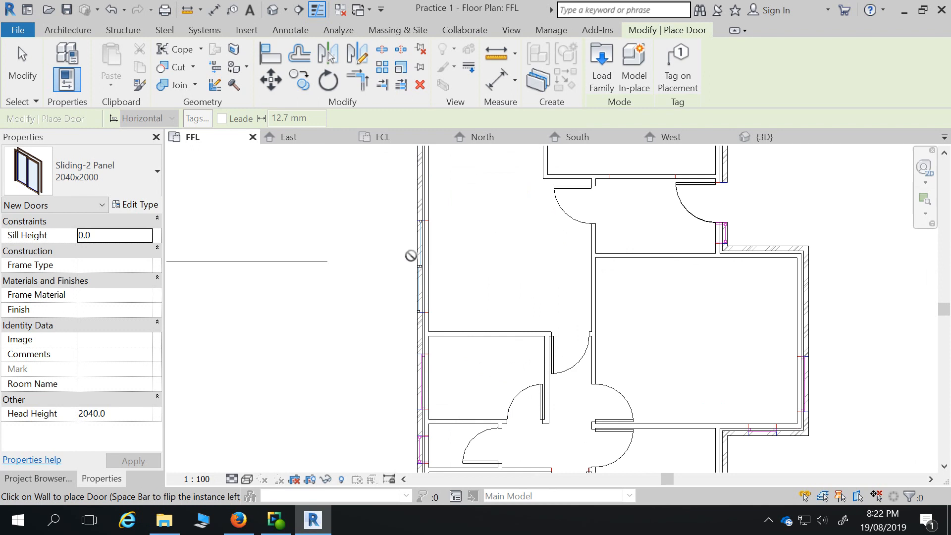
left_click(422, 269)
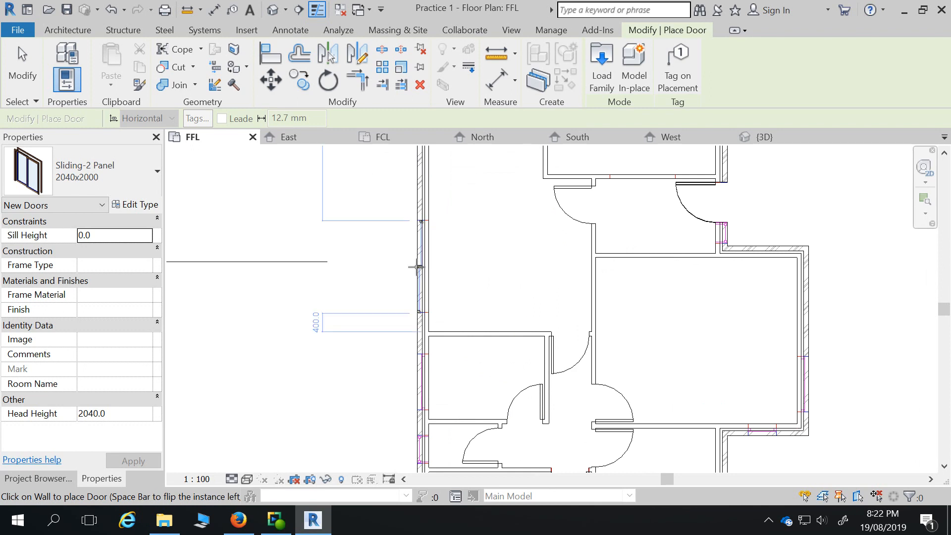
left_click(419, 267)
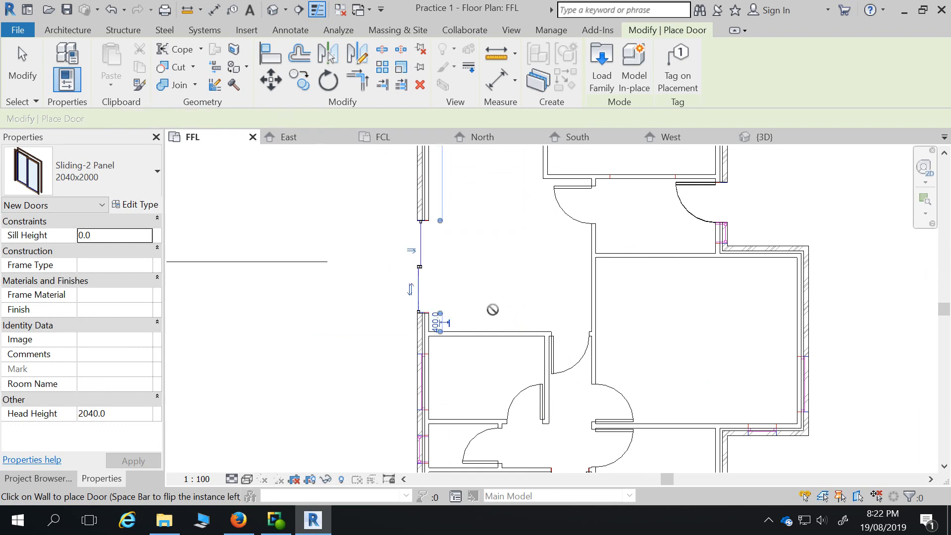
key("Escape")
key("Escape")
Align the sliding door's north edge with the imported door opening line in the west wall.
scroll(453, 242, "up", 3)
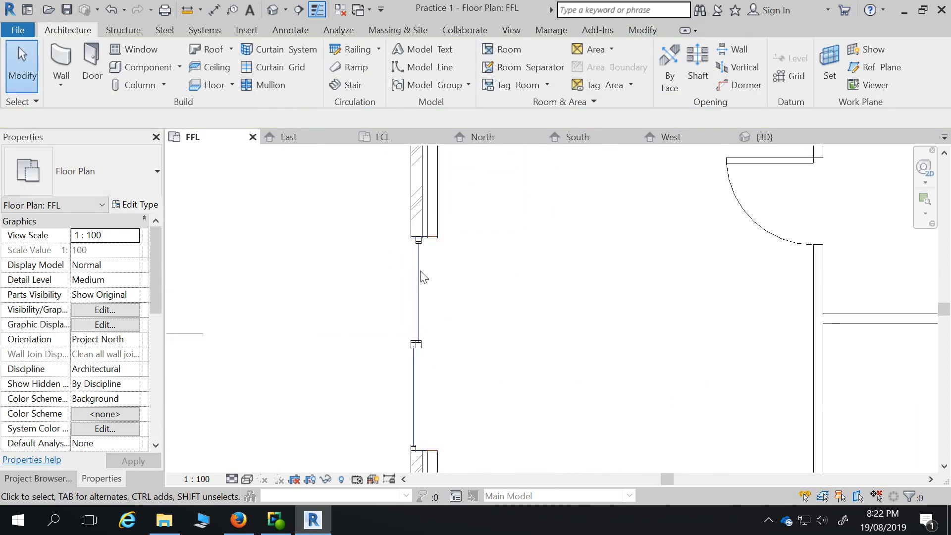
left_click(421, 254)
scroll(448, 243, "up", 3)
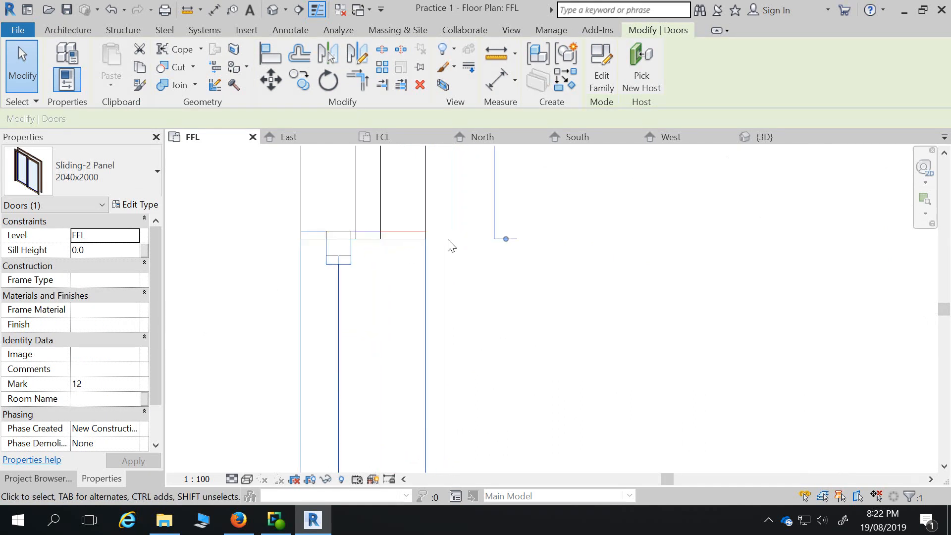
key("a")
key("l")
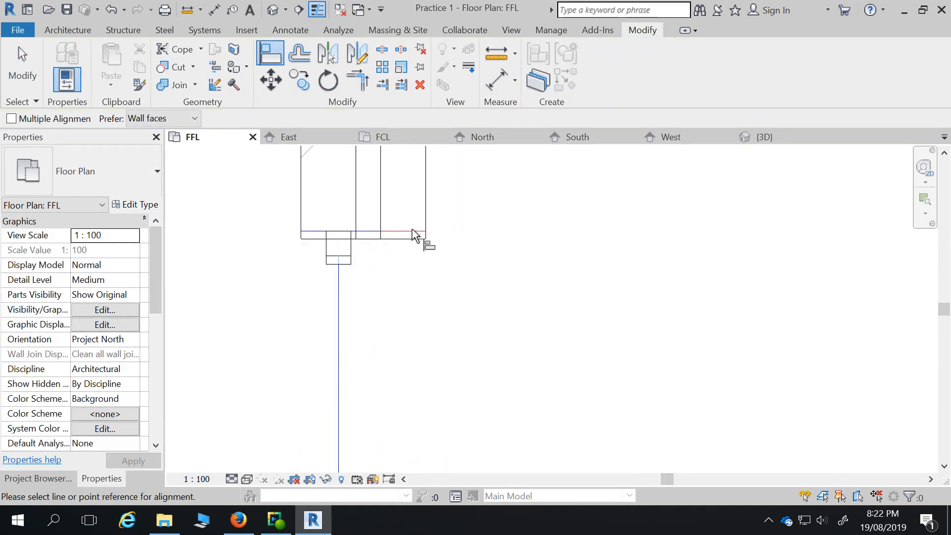
left_click(419, 233)
left_click(424, 245)
scroll(432, 257, "down", 3)
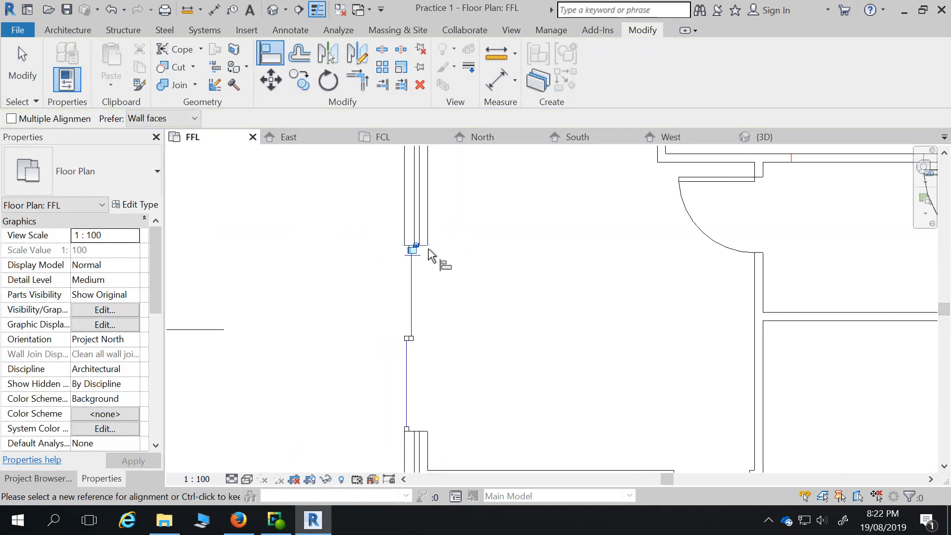
key("Escape")
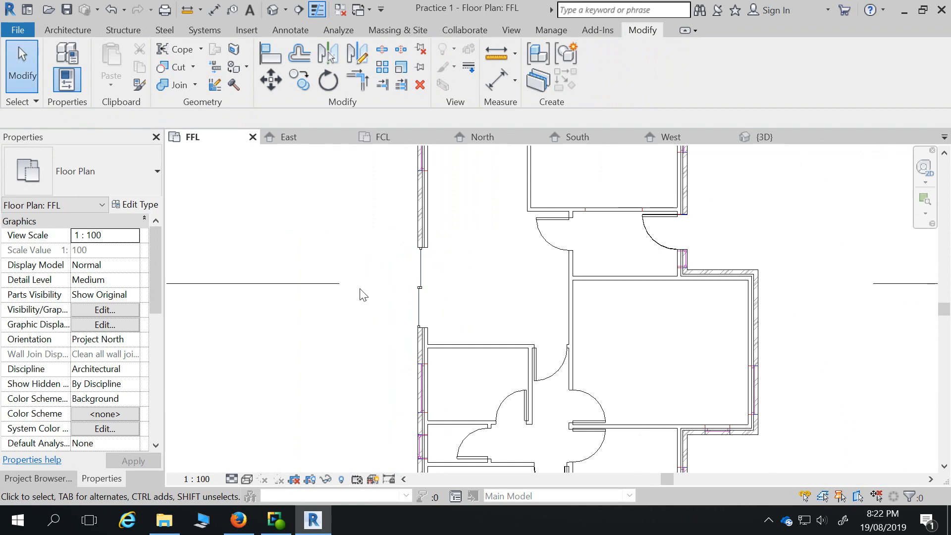
scroll(361, 296, "down", 2)
scroll(395, 209, "up", 2)
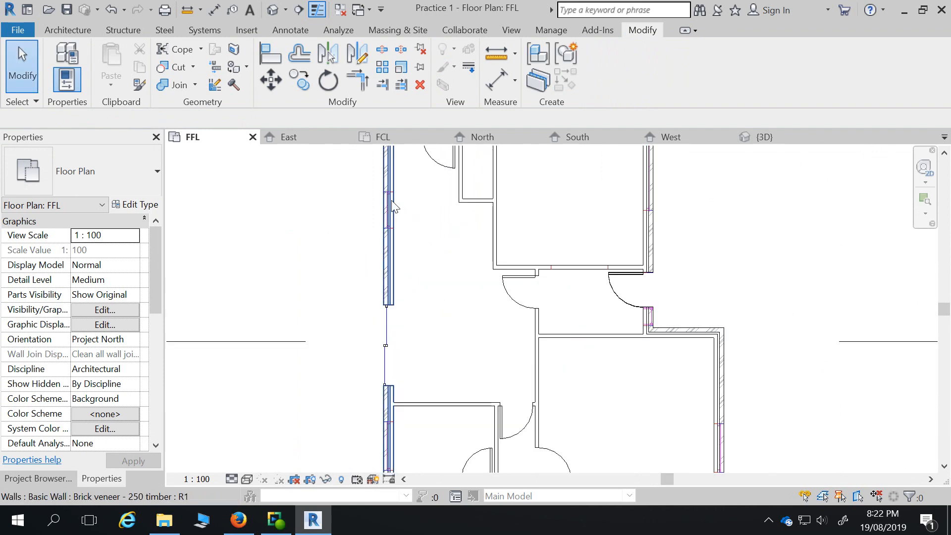
scroll(394, 209, "down", 3)
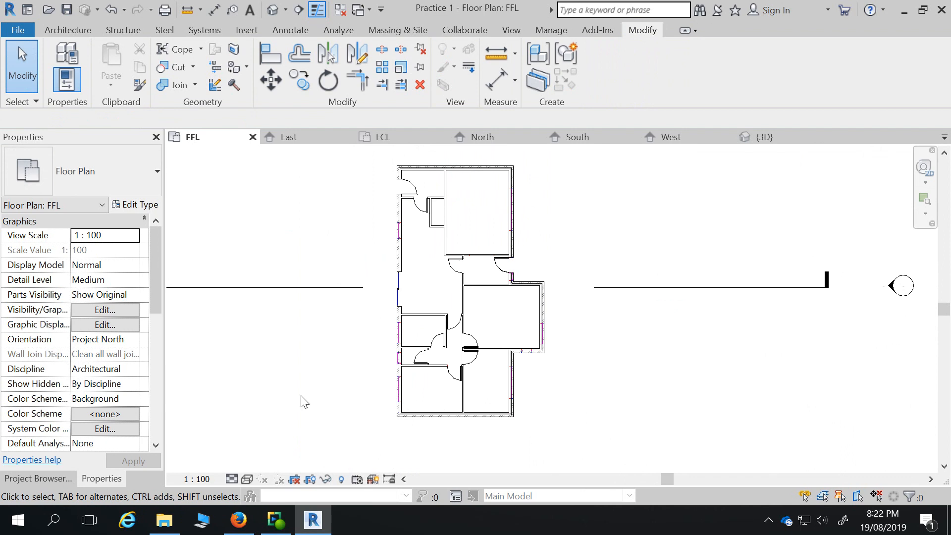
left_click(246, 479)
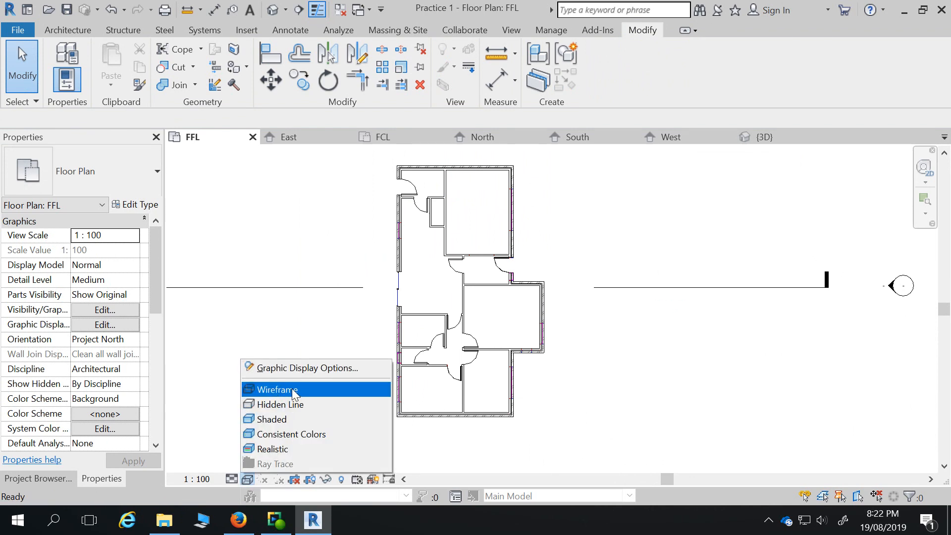
left_click(284, 248)
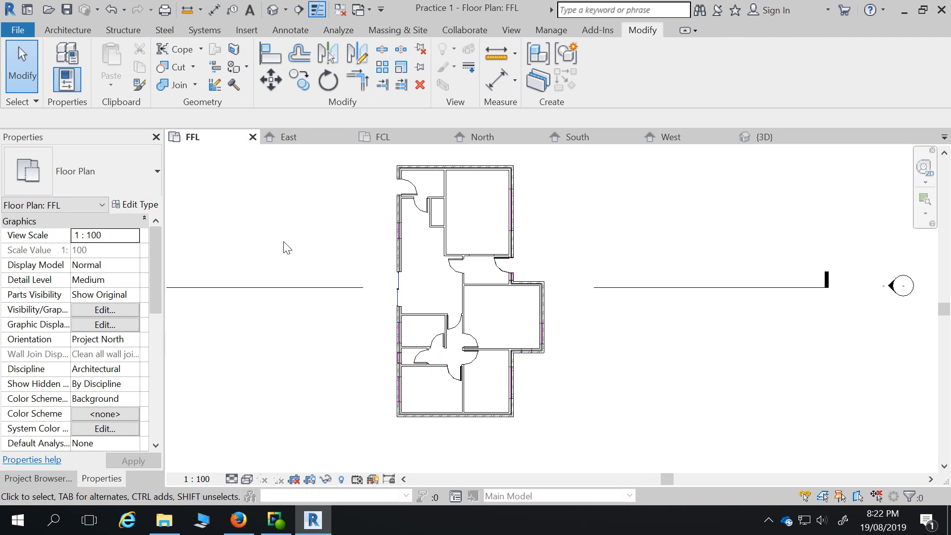
scroll(526, 251, "down", 2)
left_click(646, 293)
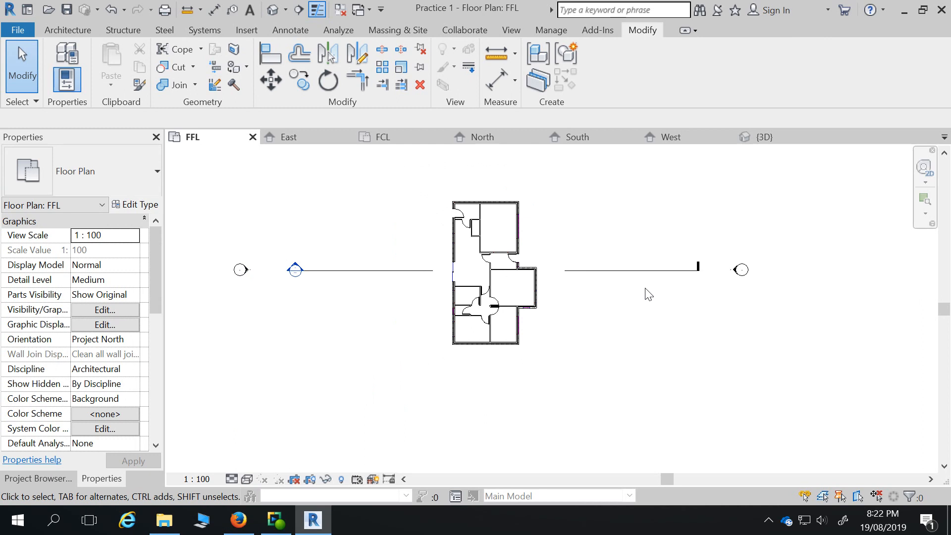
Examine the placed doors in the 3D view in Wireframe and Hidden Line styles, and return to the FFL floor plan.
left_click(272, 10)
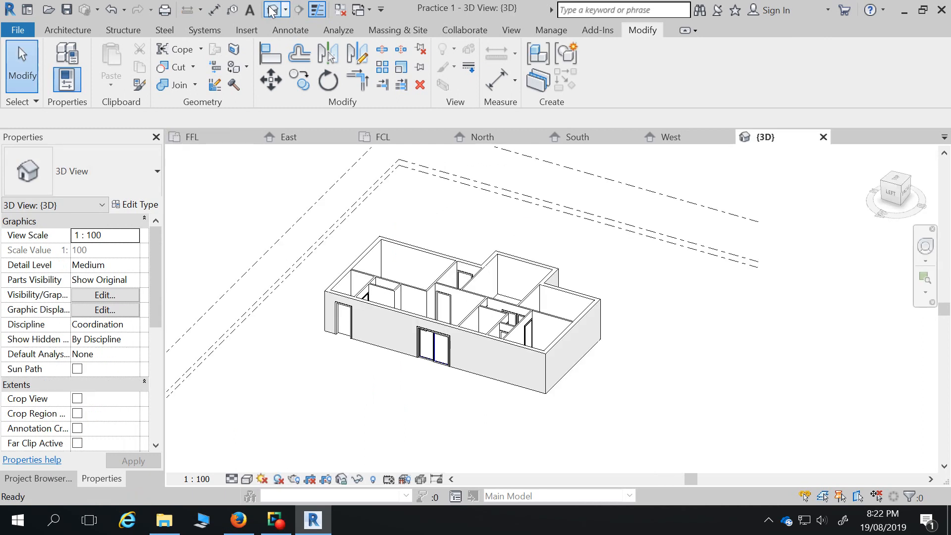
left_click(246, 479)
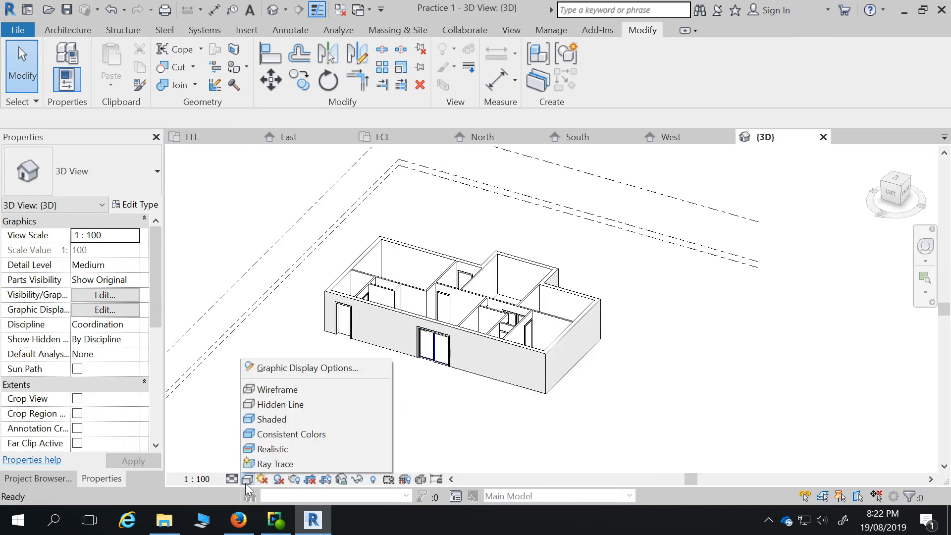
left_click(288, 392)
scroll(365, 358, "up", 2)
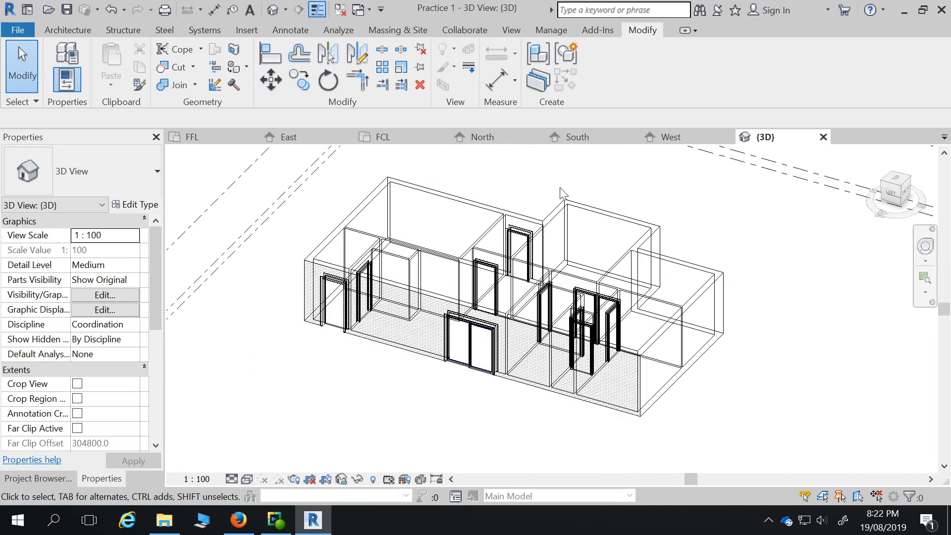
left_click(244, 483)
left_click(295, 406)
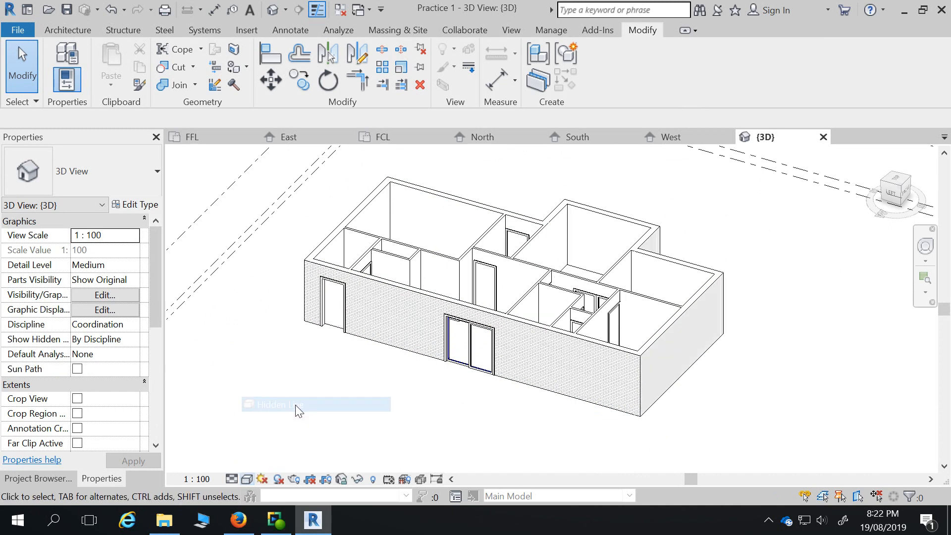
left_click(235, 139)
scroll(503, 221, "up", 5)
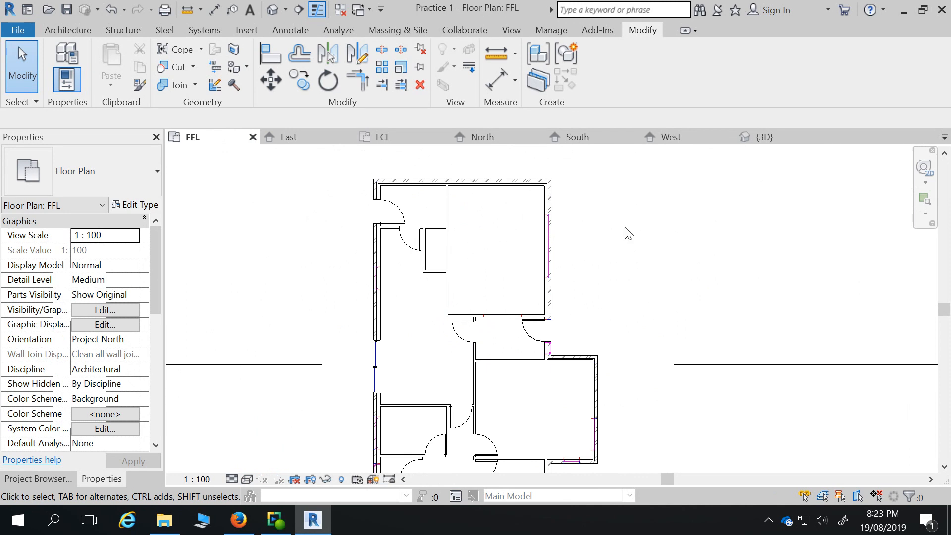
Start the Window tool and check which window types are already available in the project.
key("alt")
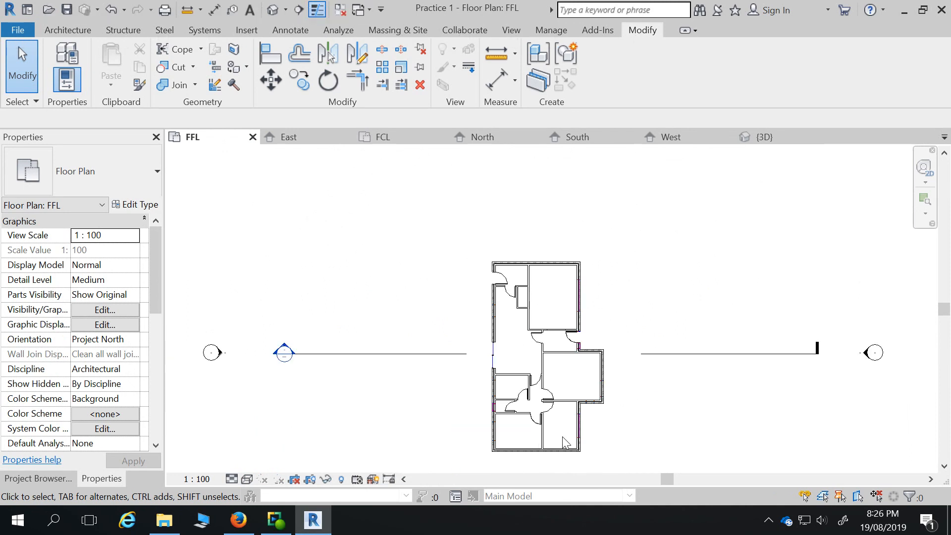
scroll(492, 305, "up", 4)
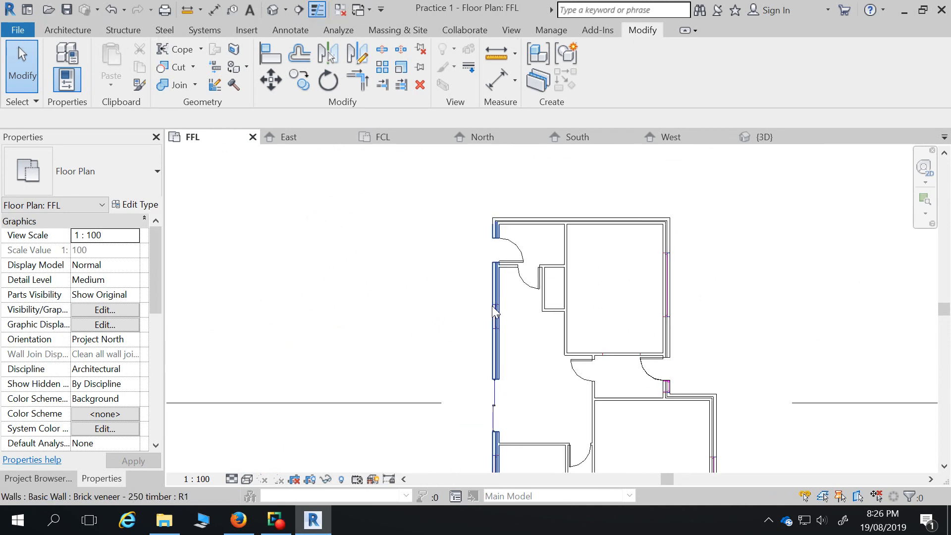
left_click(68, 30)
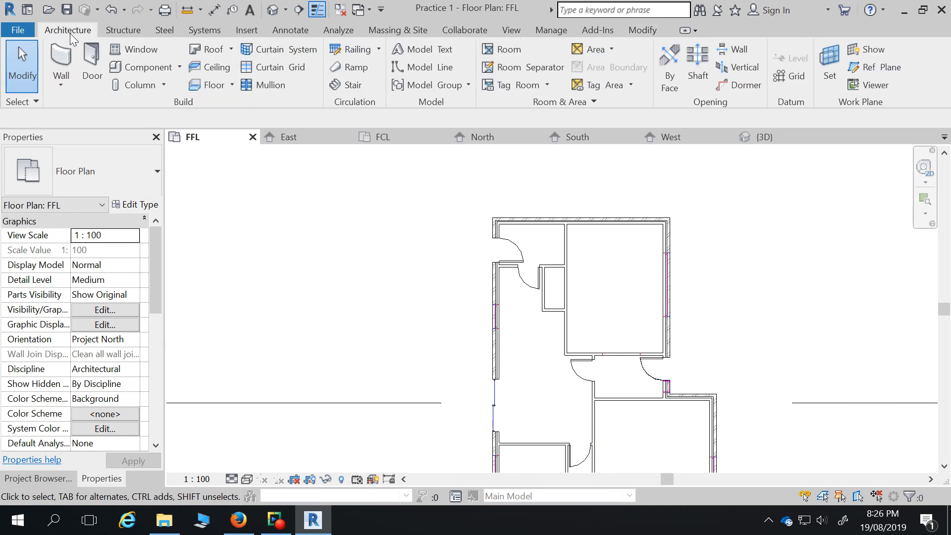
left_click(141, 50)
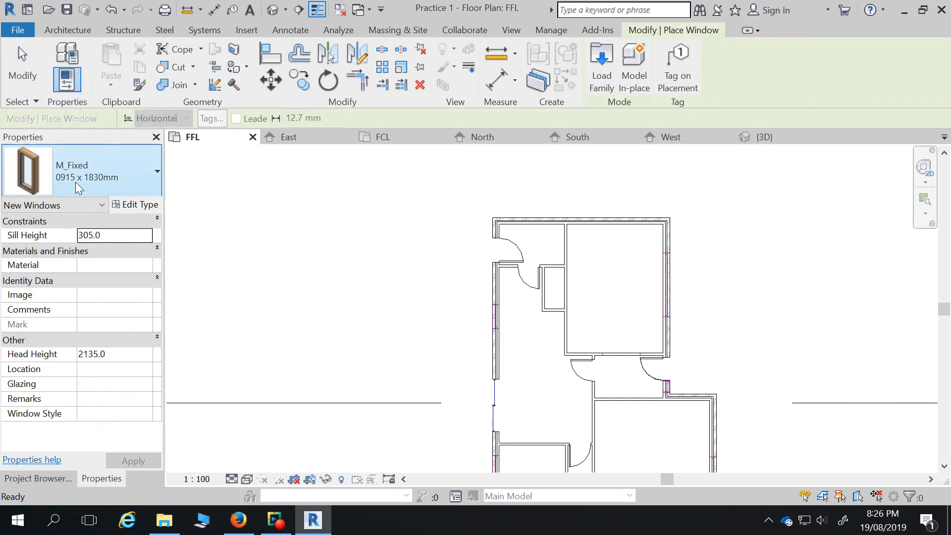
left_click(150, 180)
left_click(129, 169)
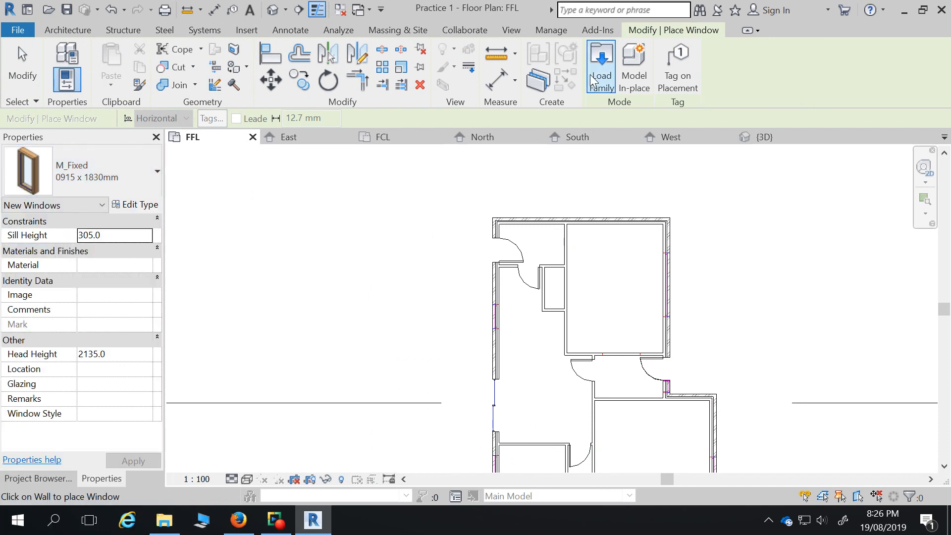
Open the Australia metric library's Windows folder for loading a family and browse to the sliding windows.
left_click(602, 67)
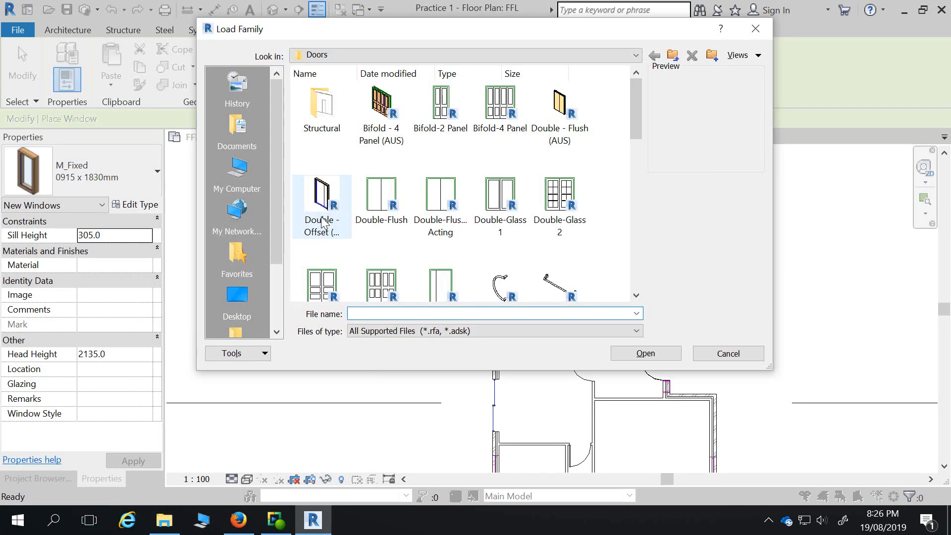
left_click(406, 54)
left_click(409, 152)
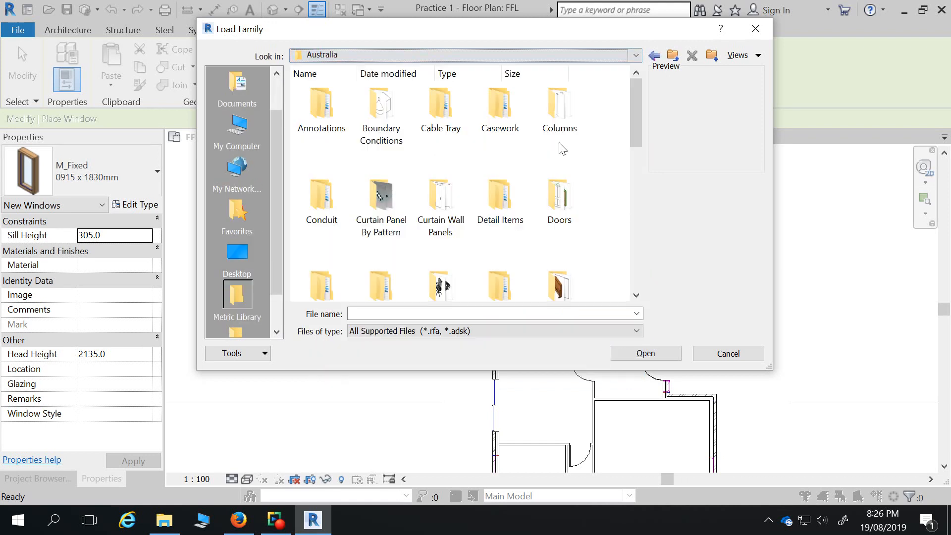
left_click_drag(636, 99, 643, 254)
double_click(500, 261)
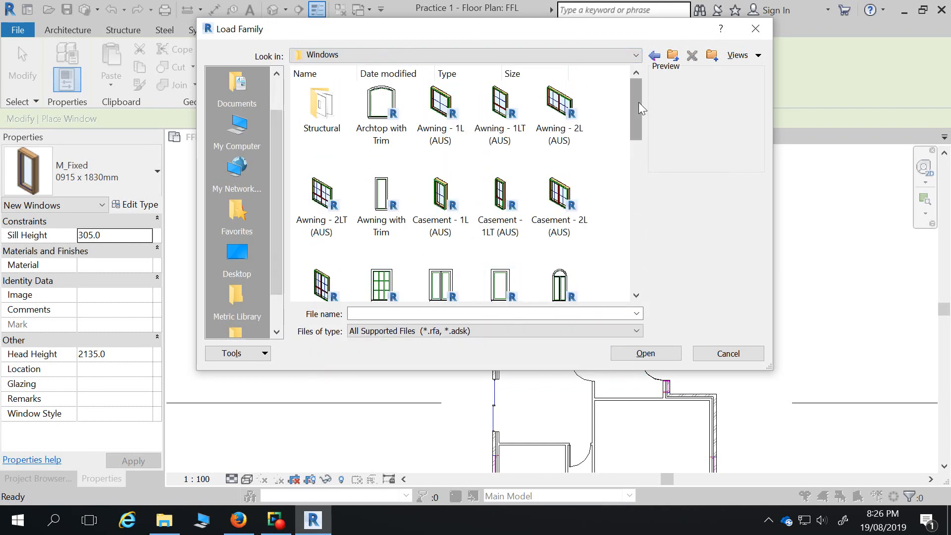
left_click_drag(639, 103, 636, 266)
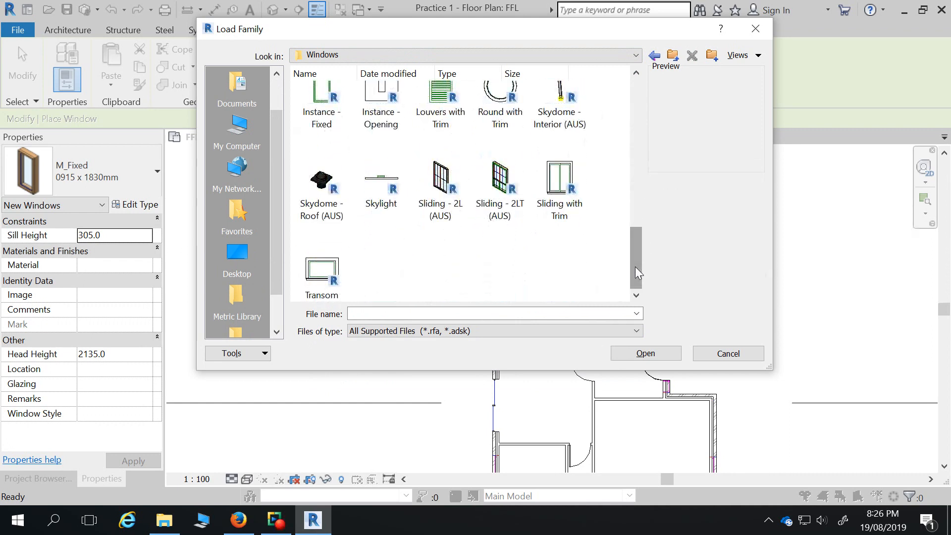
Check the window schedule in the Firefox PDF, and open the Sliding - 2L (AUS) family in Revit for loading.
left_click(238, 520)
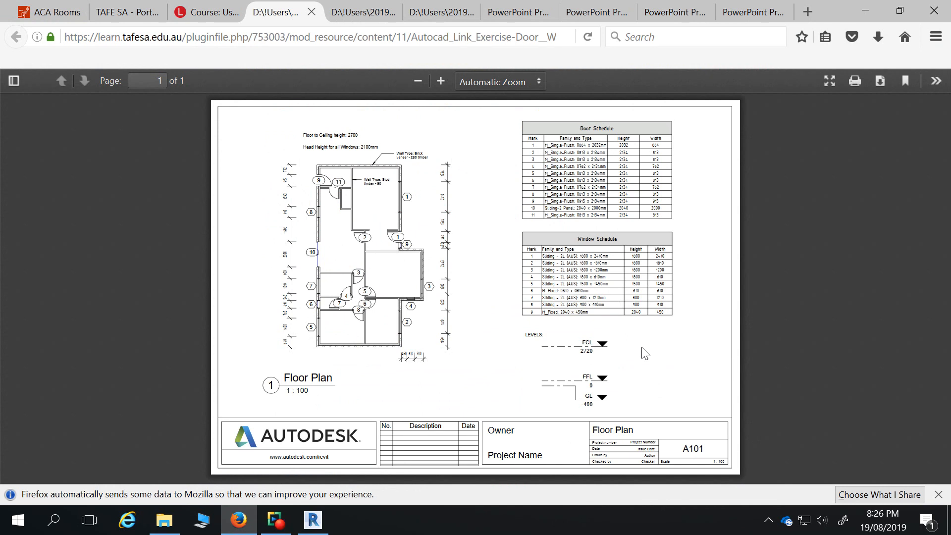
left_click(866, 10)
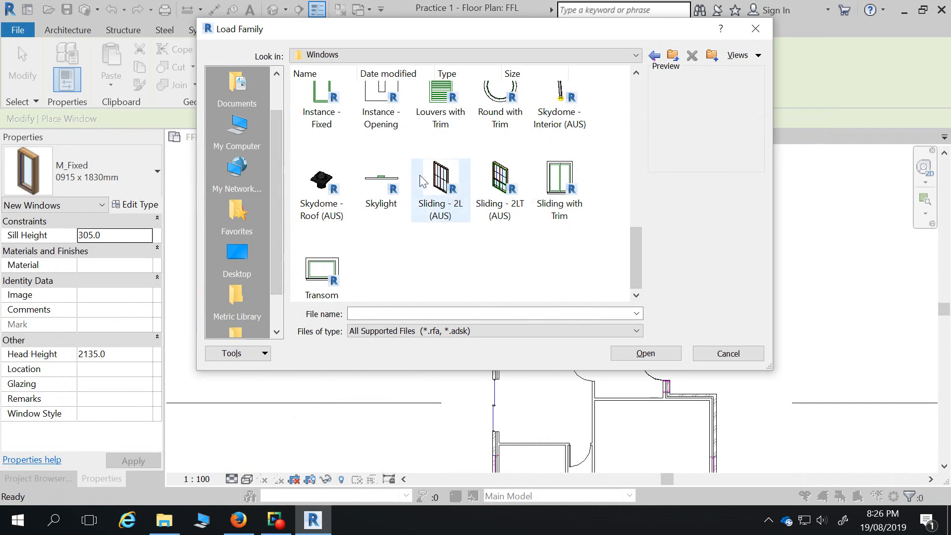
left_click(448, 181)
double_click(449, 181)
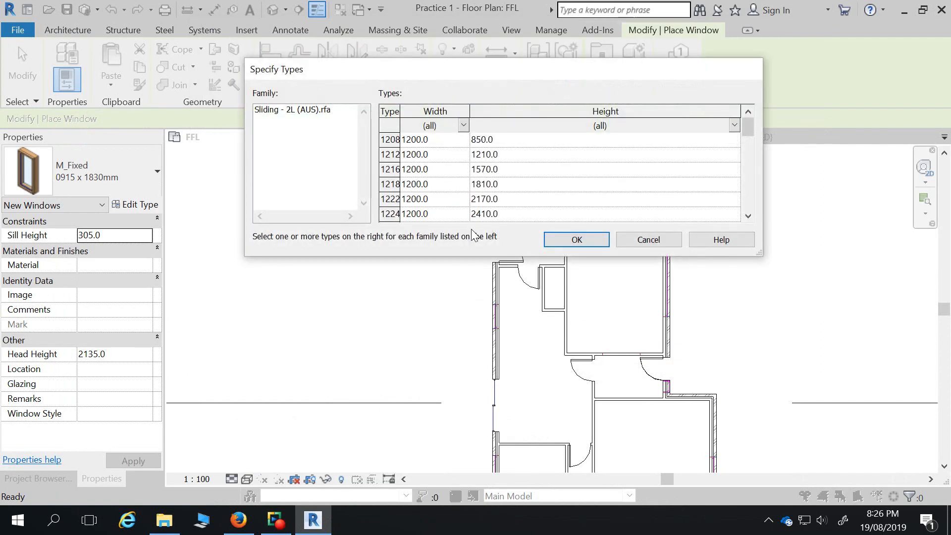
Load the 1824 type, 1800 wide by 2410 high, of the Sliding - 2L (AUS) window family.
left_click_drag(549, 64, 546, 42)
mouse_move(741, 112)
left_mouse_down()
mouse_move(740, 182)
mouse_move(747, 95)
left_mouse_up()
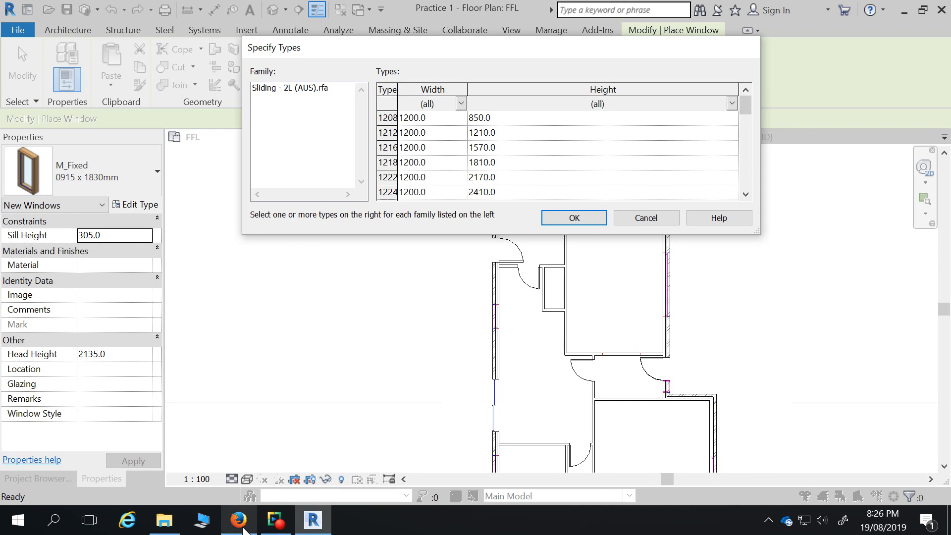
mouse_move(242, 529)
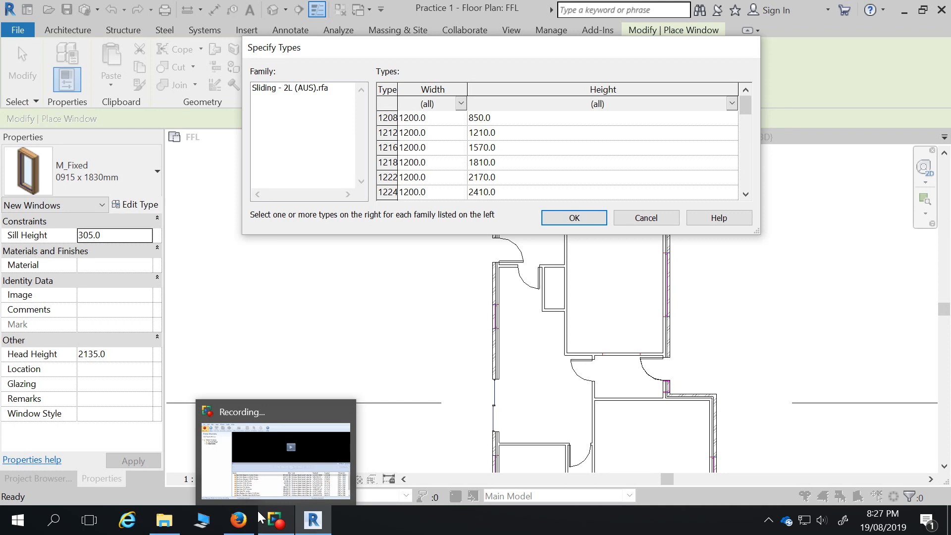
scroll(459, 129, "down", 5)
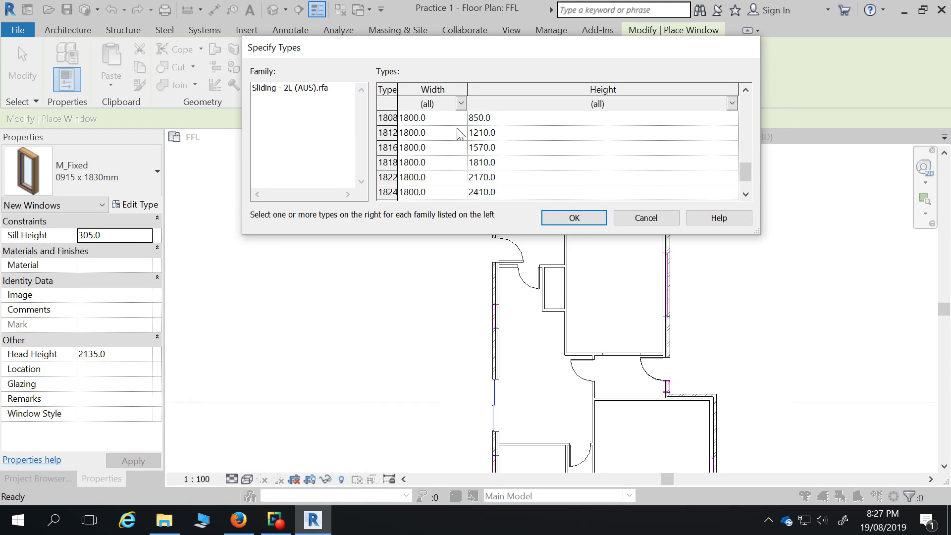
left_click(415, 195)
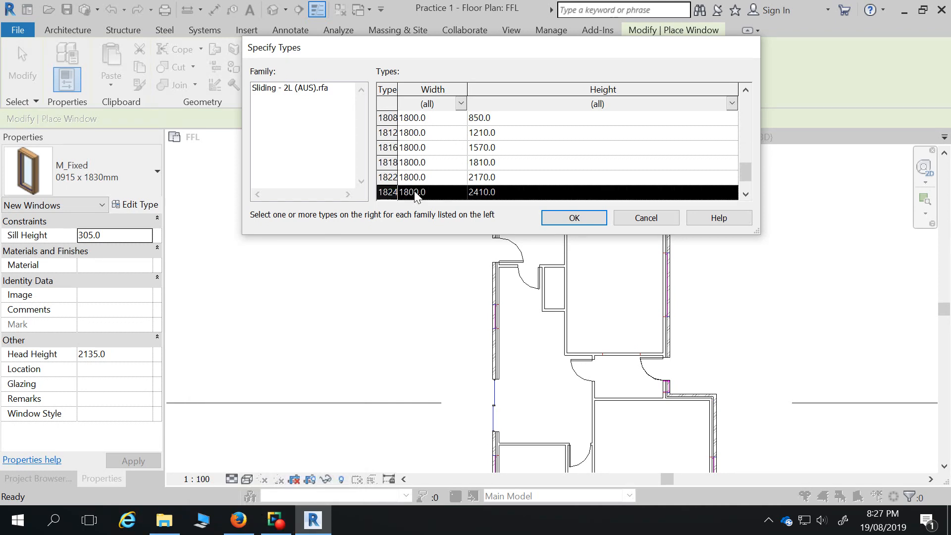
left_click(571, 218)
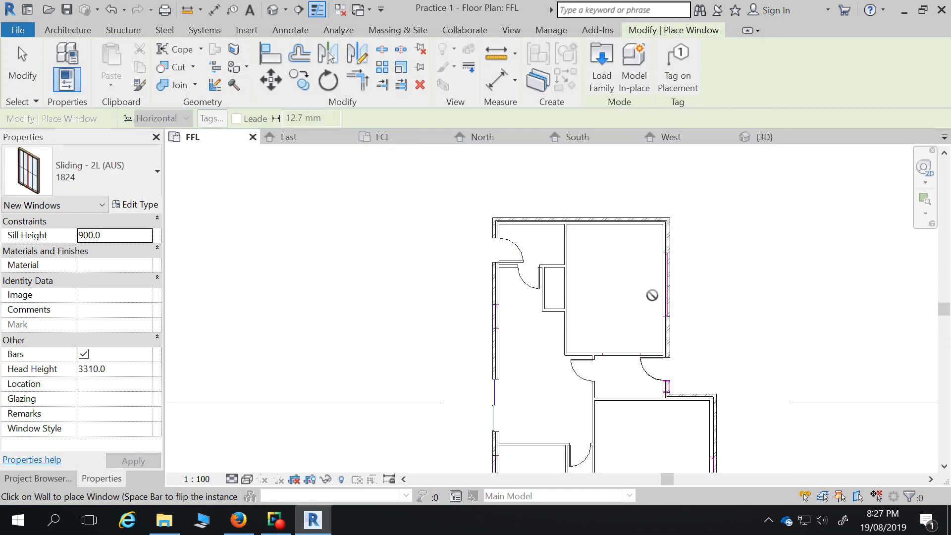
Examine the west wall's imported window symbols and check their sizes in the window schedule PDF in Firefox.
scroll(581, 258, "down", 3)
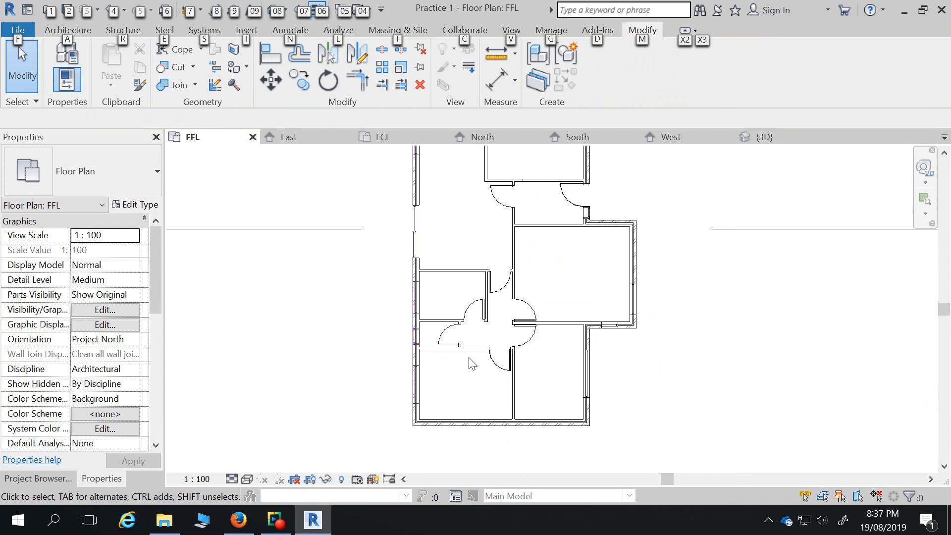
scroll(391, 347, "up", 3)
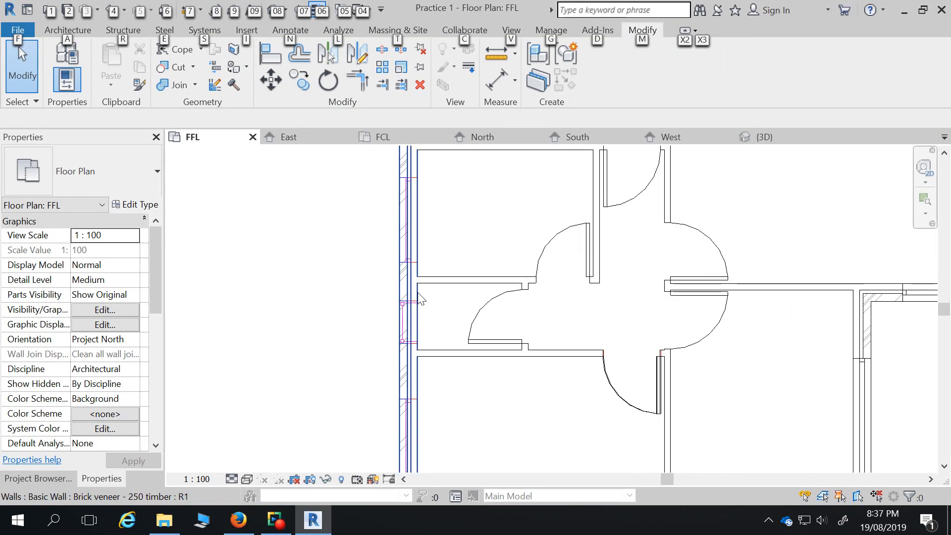
scroll(429, 309, "down", 1)
left_click(242, 521)
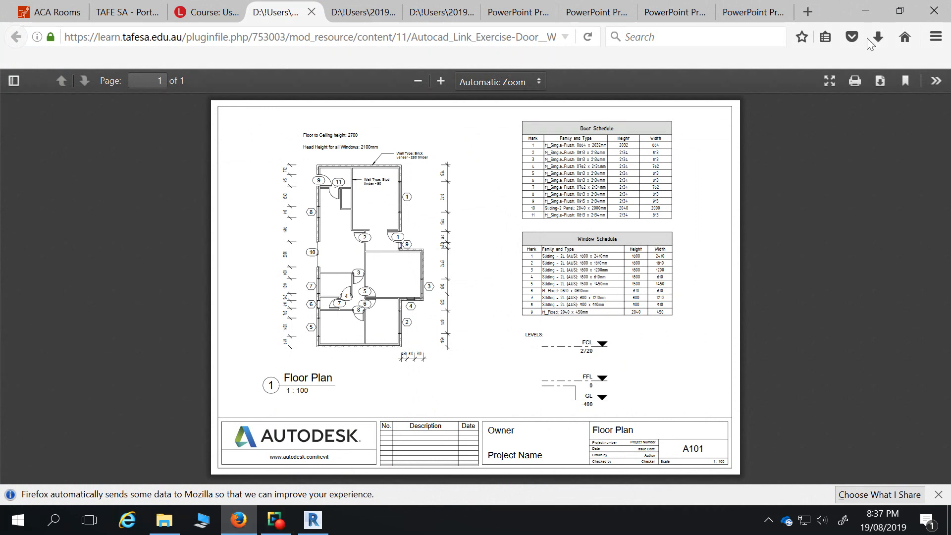
left_click(875, 10)
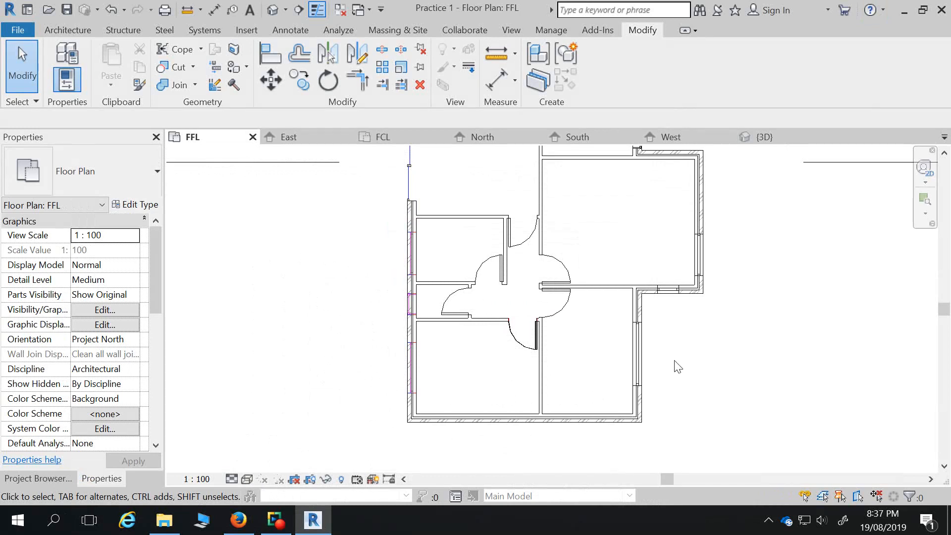
Place a window similar to the east wall's 1818 sliding window in the west wall of the southwest room, over its imported symbol.
left_click(638, 354)
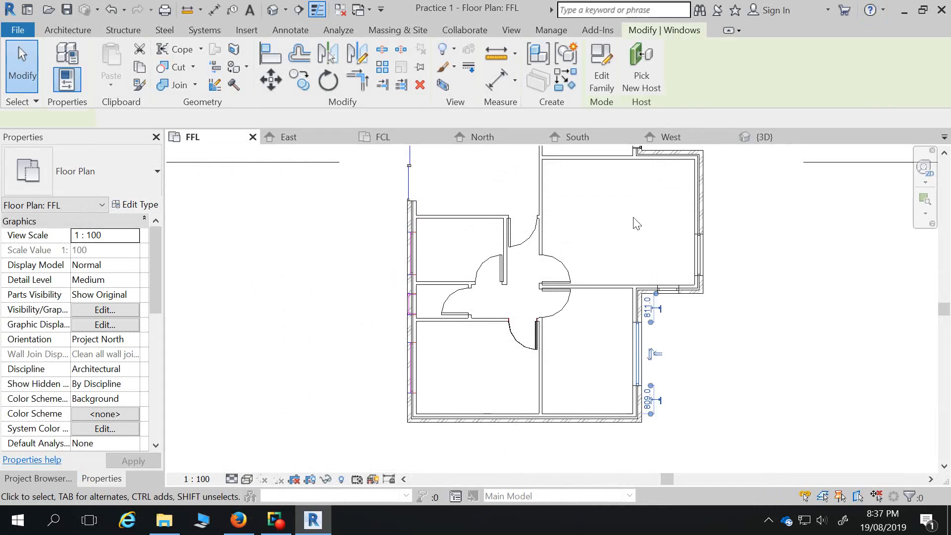
left_click(565, 76)
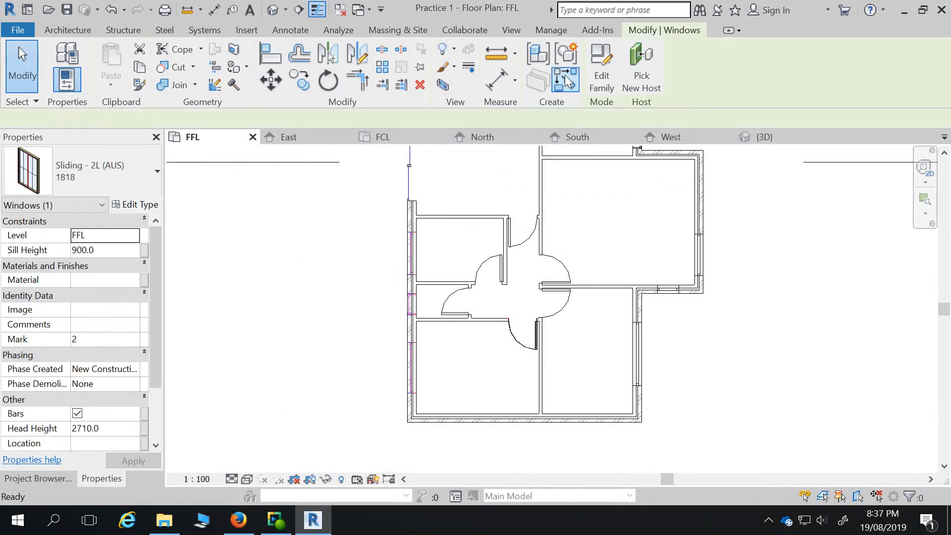
left_click(411, 367)
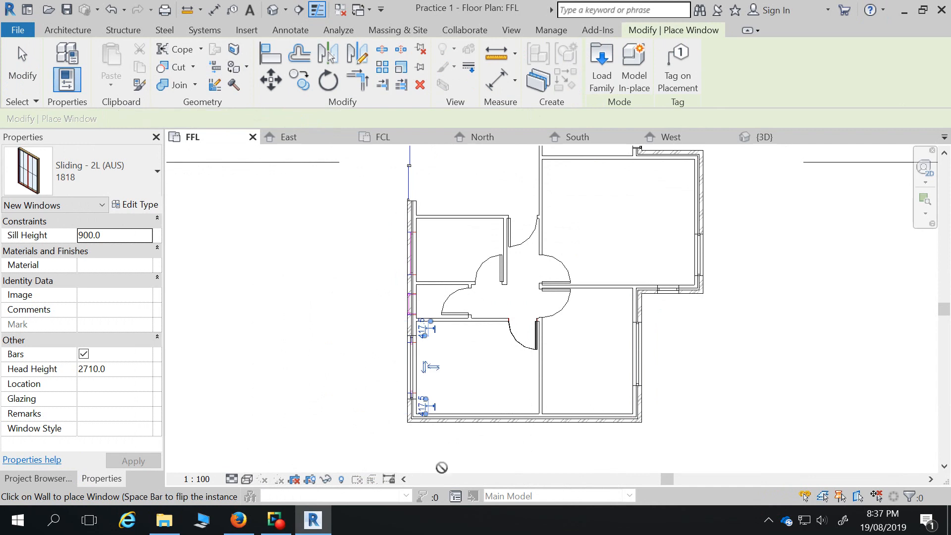
key("Escape")
key("Escape")
Duplicate the new west window's type as 1514, checking the size of window 5 in the PDF window schedule.
scroll(396, 396, "up", 3)
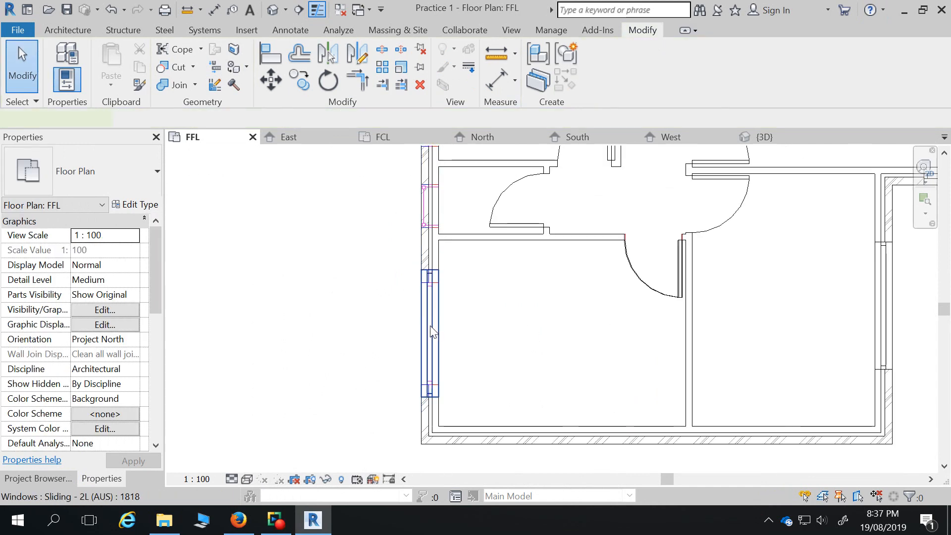
left_click(432, 332)
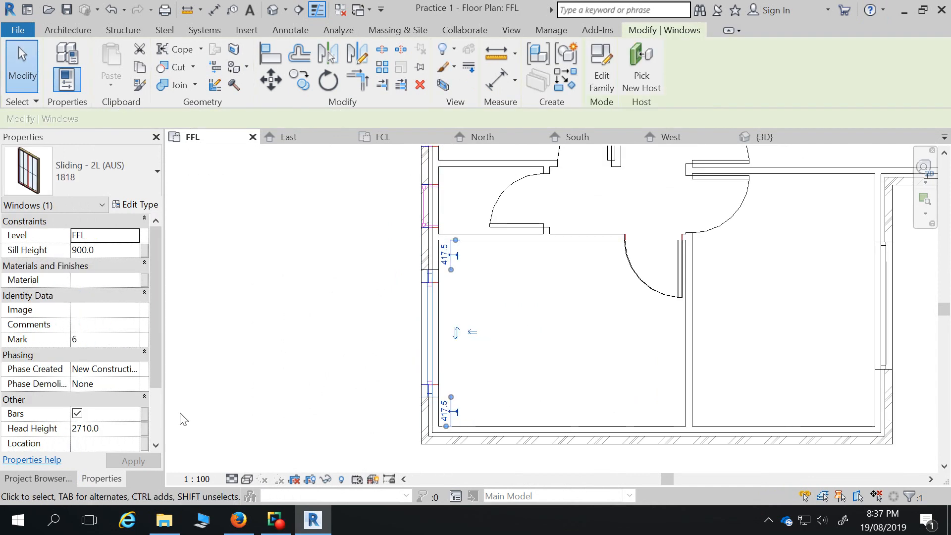
left_click(137, 205)
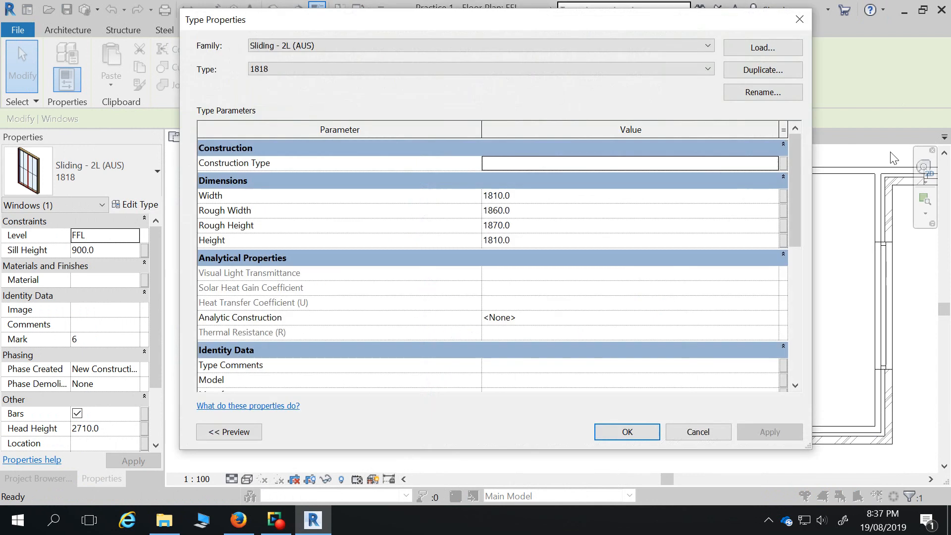
left_click(756, 63)
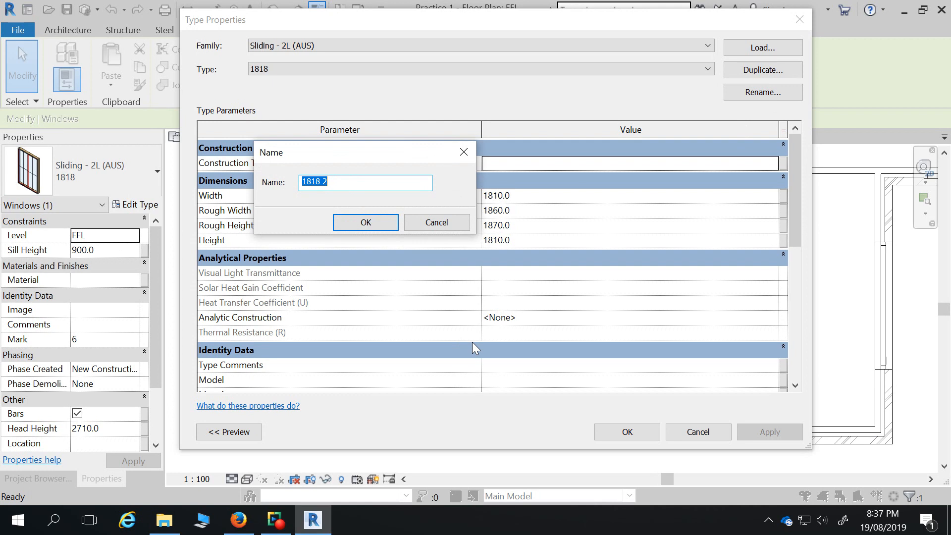
left_click_drag(350, 181, 308, 177)
left_click(238, 520)
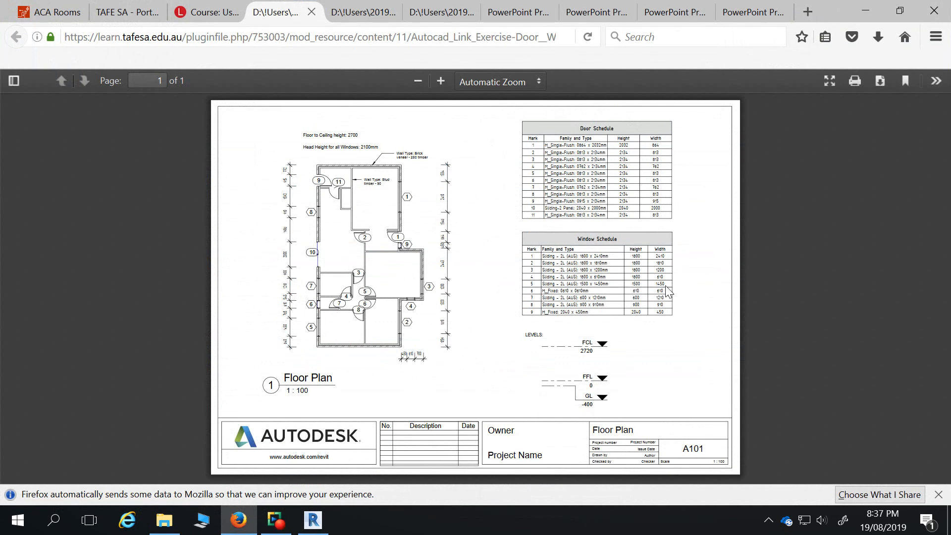
left_click(865, 10)
left_click_drag(329, 183, 281, 182)
type("1")
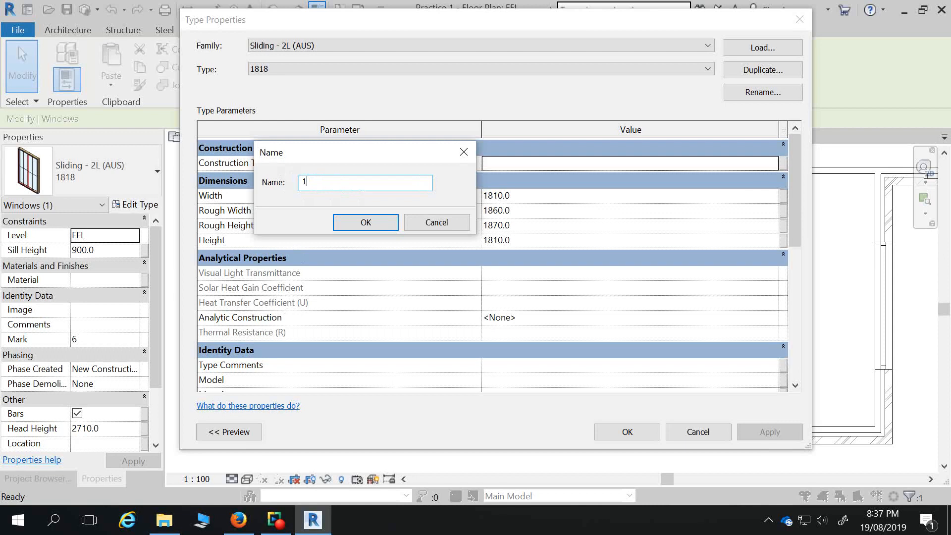
type("5")
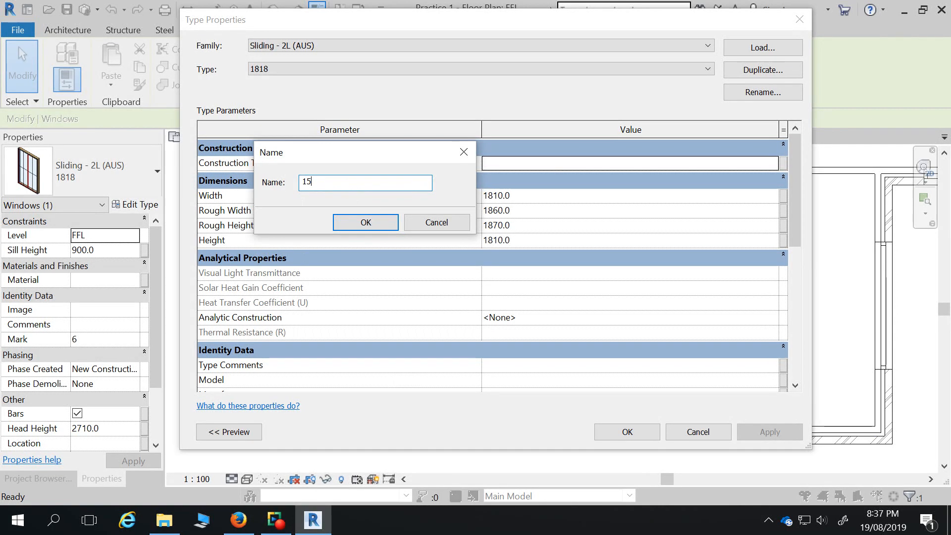
left_click(365, 222)
Set the 1514 window type's height to 1500 mm and its width to 1450 mm.
left_click(533, 199)
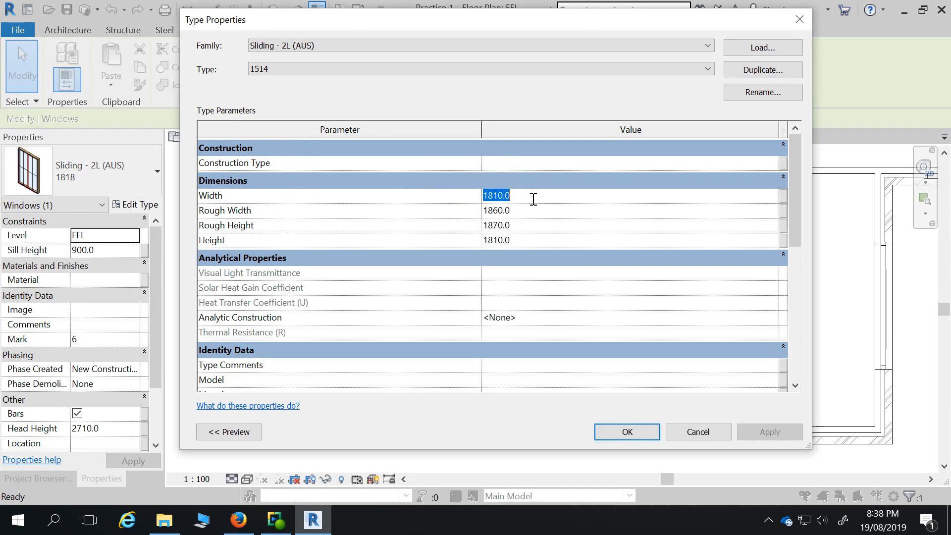
left_click(528, 239)
type("15")
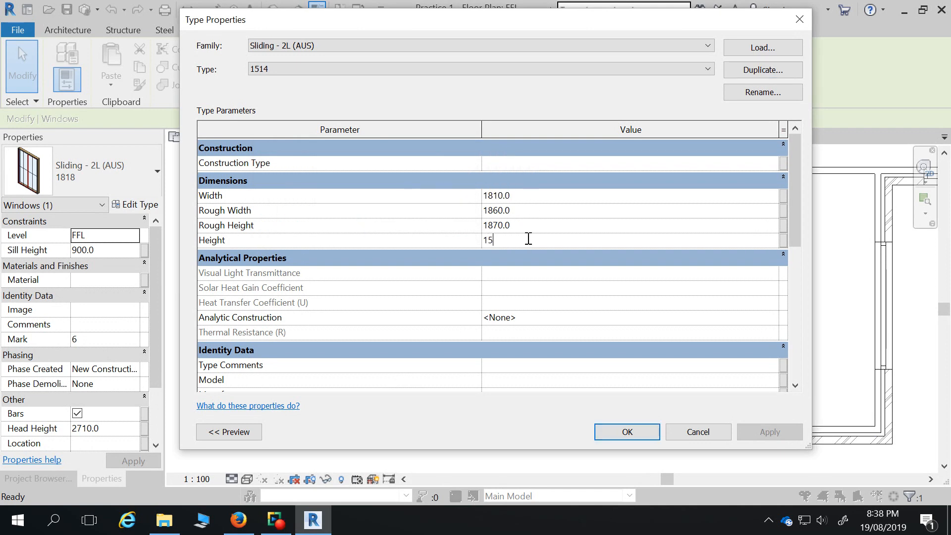
type("00")
left_click(519, 195)
type("14")
left_click(635, 430)
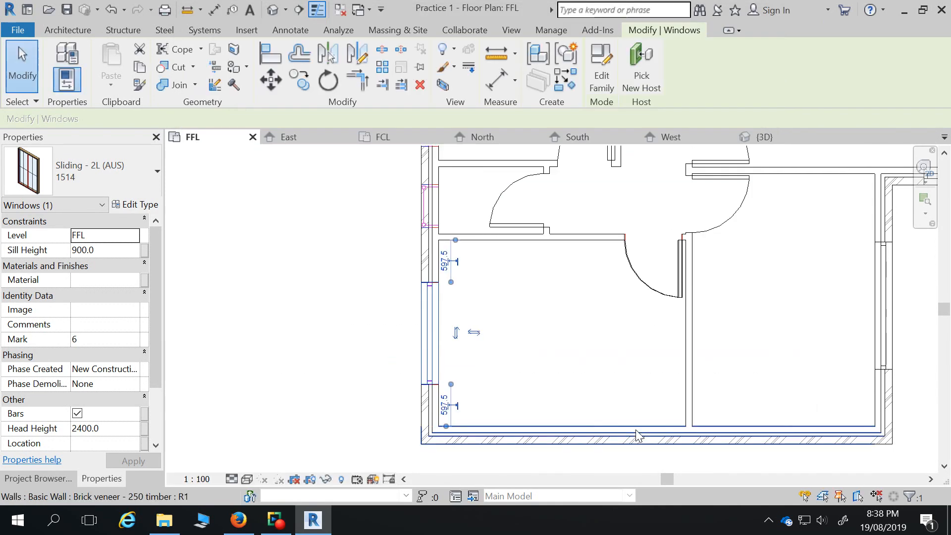
Align the 1514 window in the southwest room's west wall with the edge of its imported symbol.
left_click(387, 336)
scroll(446, 335, "up", 3)
scroll(446, 334, "up", 2)
left_click(421, 251)
left_click(394, 272)
scroll(419, 244, "up", 2)
key("a")
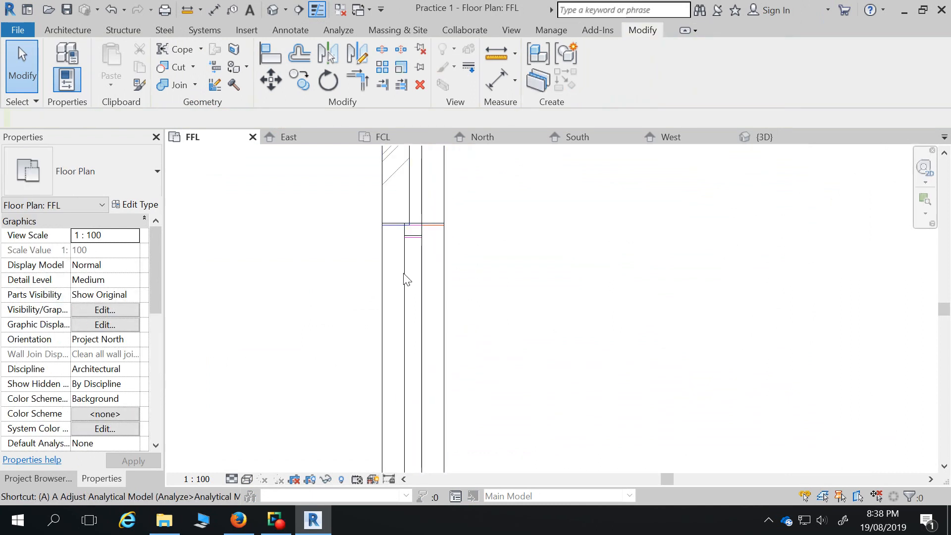
key("l")
scroll(430, 224, "up", 3)
left_click(435, 219)
scroll(477, 259, "down", 5)
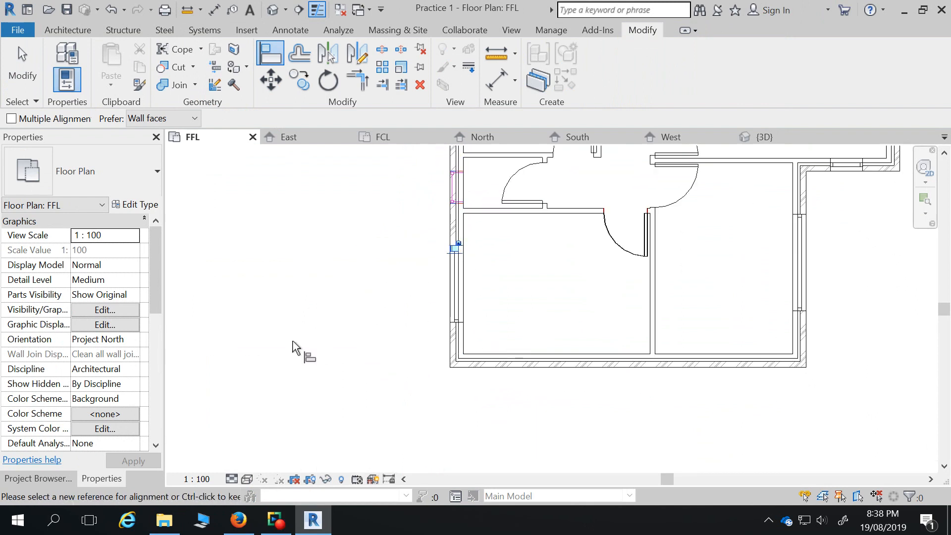
key("Escape")
key("Escape")
scroll(460, 317, "up", 5)
middle_click_drag(444, 361, 442, 366)
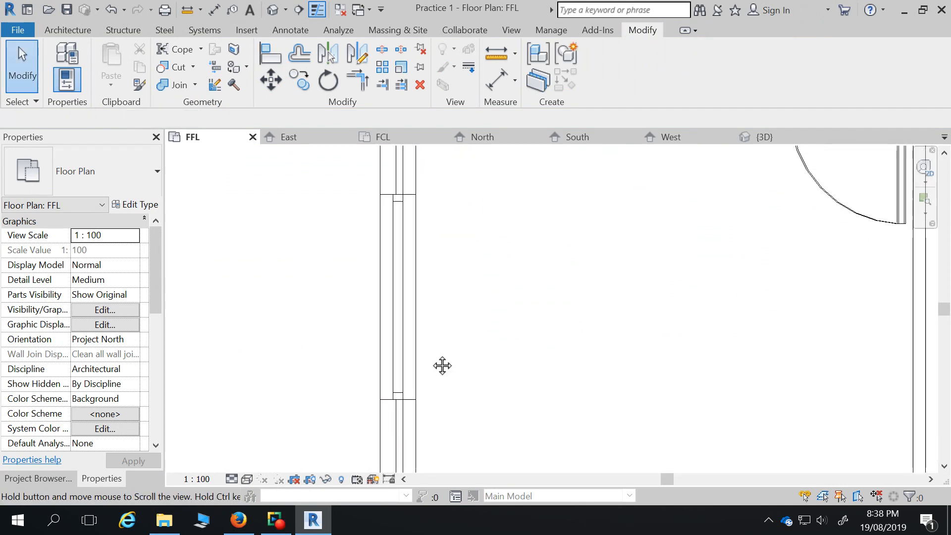
scroll(436, 331, "down", 2)
scroll(402, 334, "down", 3)
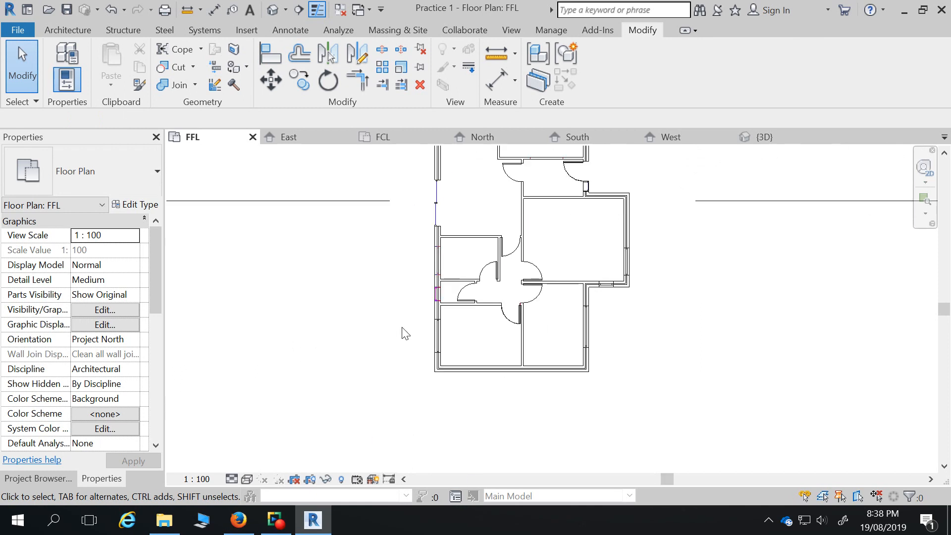
scroll(408, 324, "up", 1)
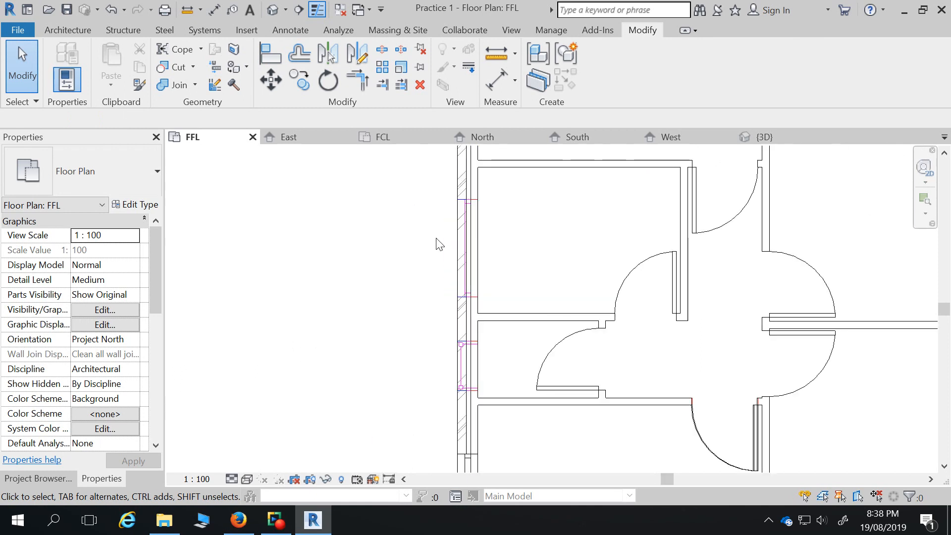
scroll(439, 243, "down", 2)
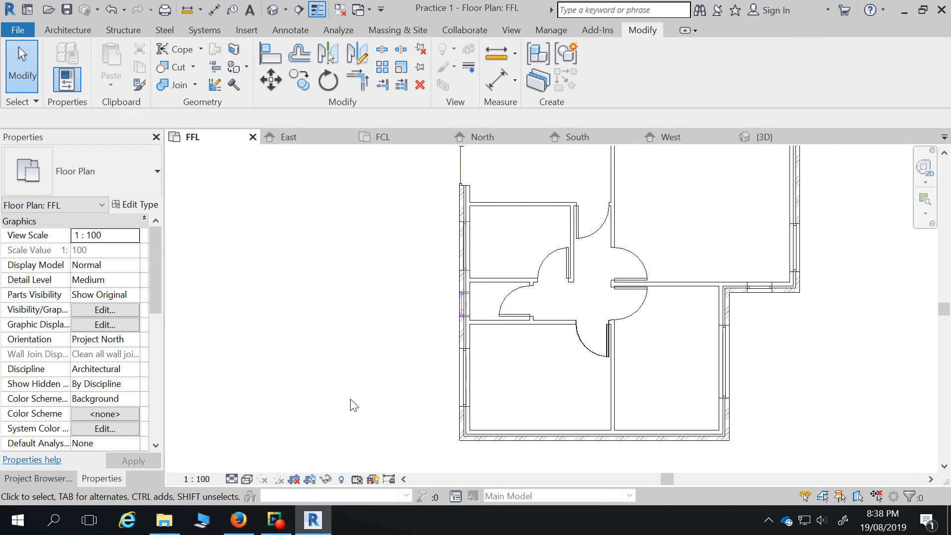
scroll(573, 376, "up", 3)
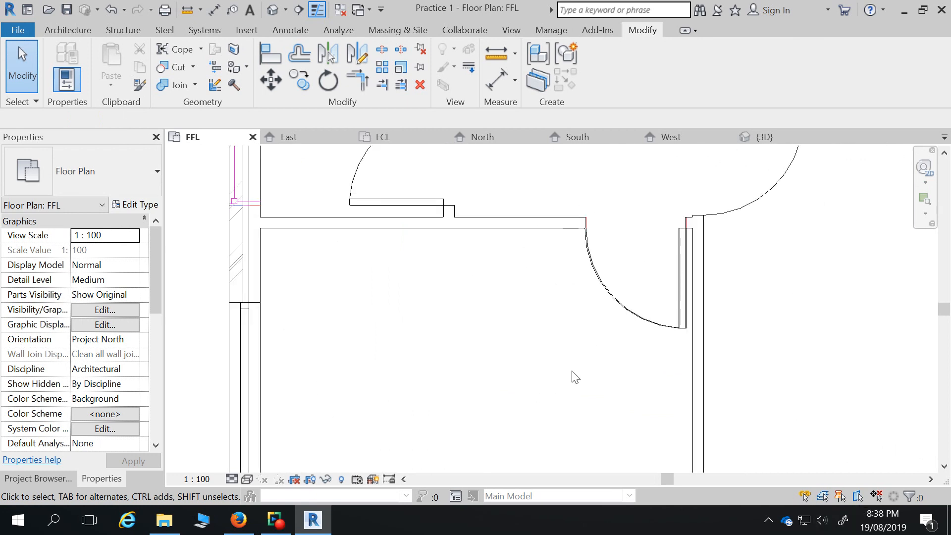
key("a")
key("l")
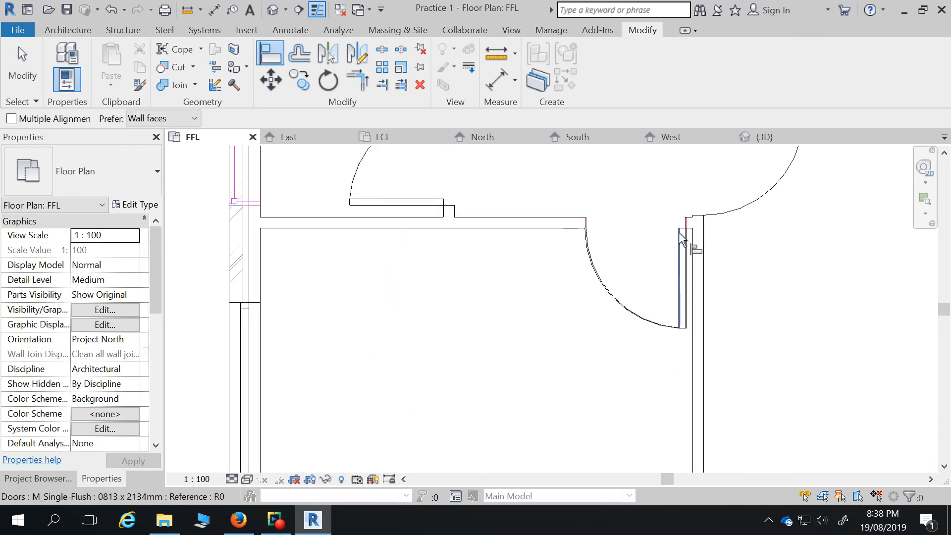
scroll(693, 257, "up", 4)
left_click(727, 239)
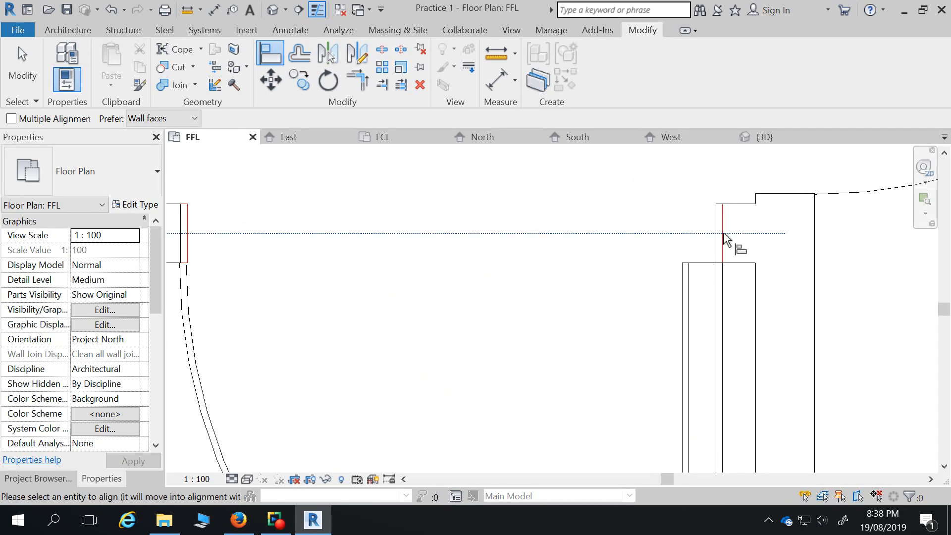
key("Escape")
key("Escape")
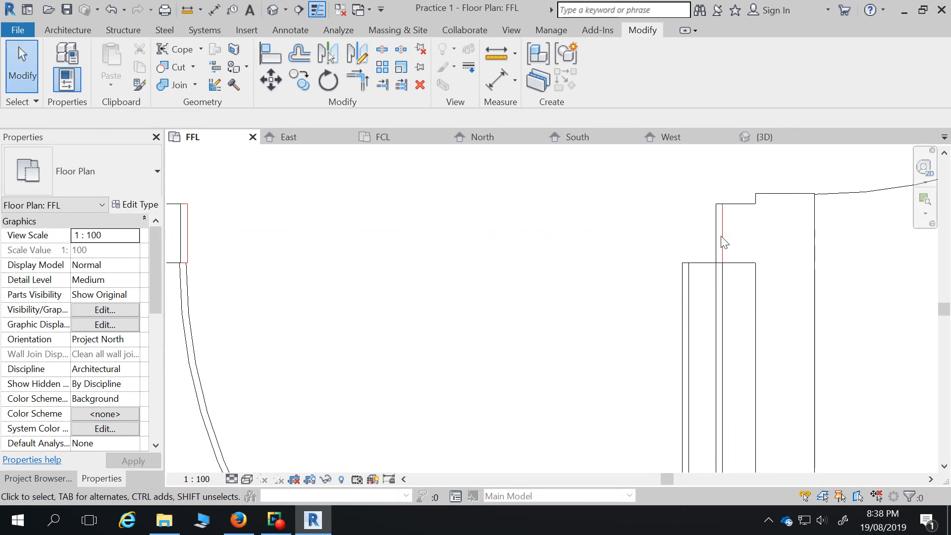
Align the southwest room's door with the jamb line of its imported door symbol.
key("a")
key("l")
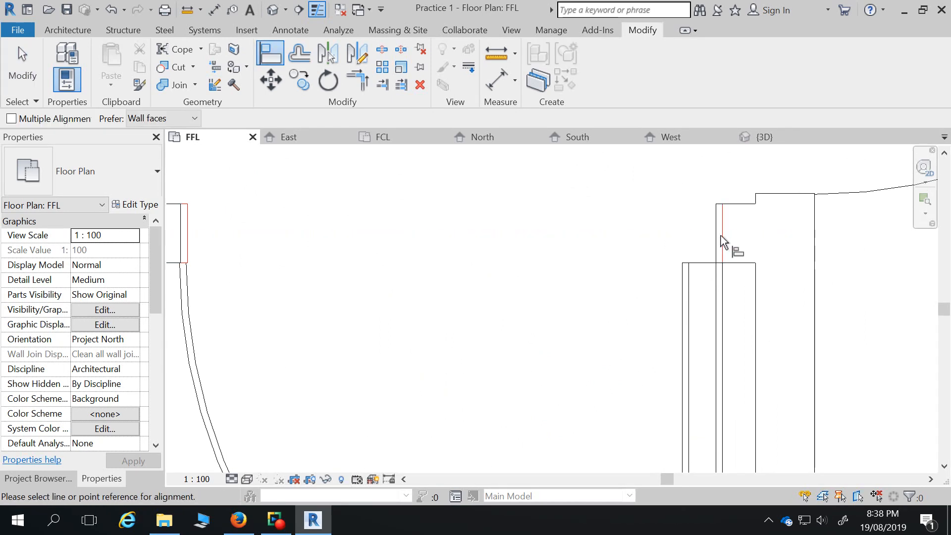
left_click(722, 240)
left_click(717, 347)
scroll(650, 243, "down", 1)
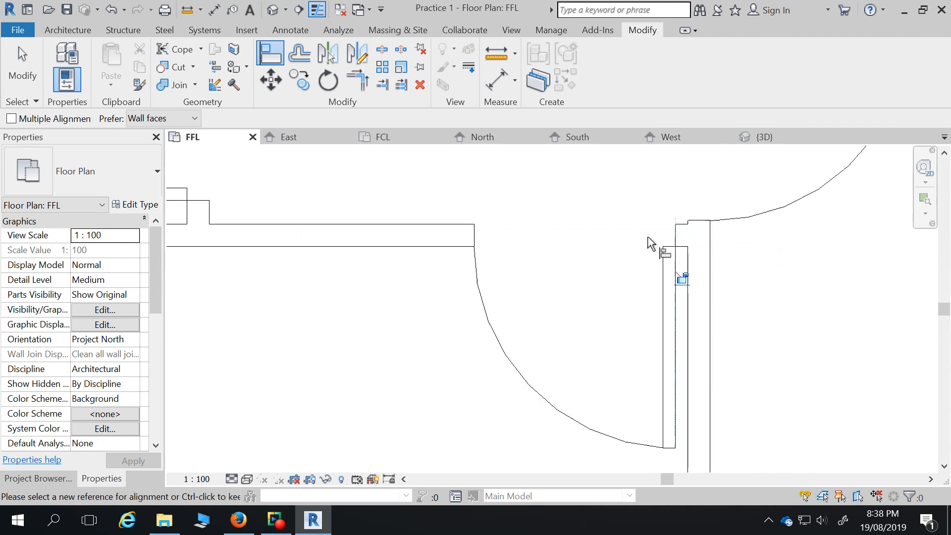
scroll(619, 263, "down", 2)
key("Escape")
key("Escape")
scroll(545, 293, "down", 2)
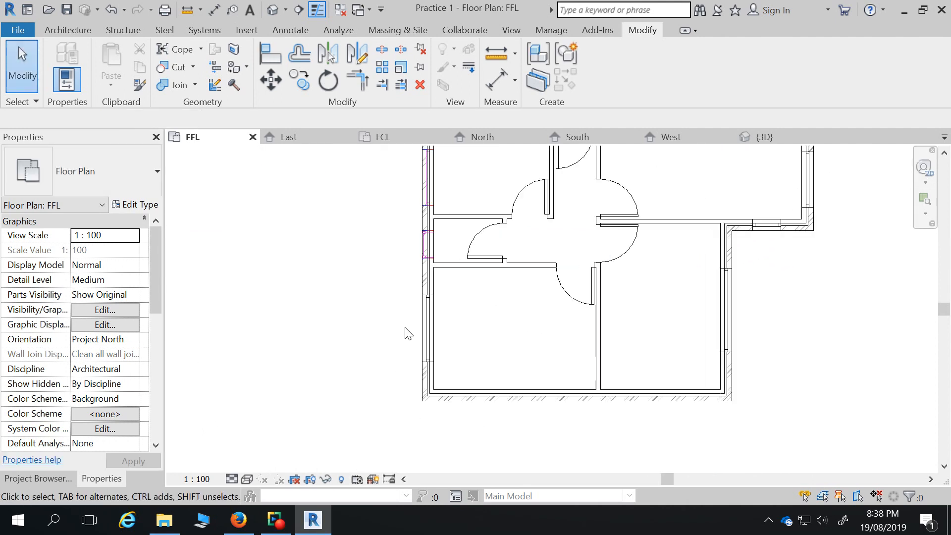
Check window 6 in the PDF window schedule and place an M_Fixed 0610 x 0610mm window over its imported symbol in the west wall.
scroll(426, 337, "down", 2)
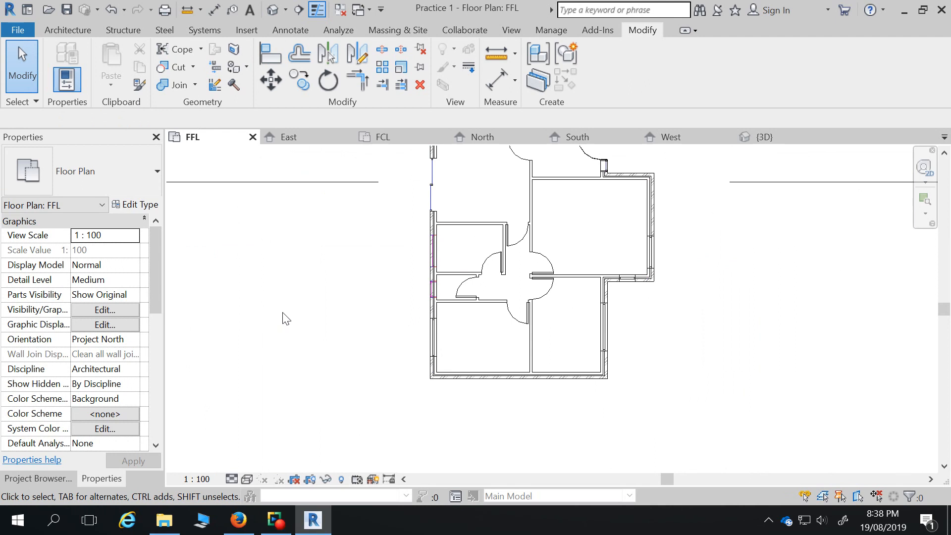
left_click(239, 520)
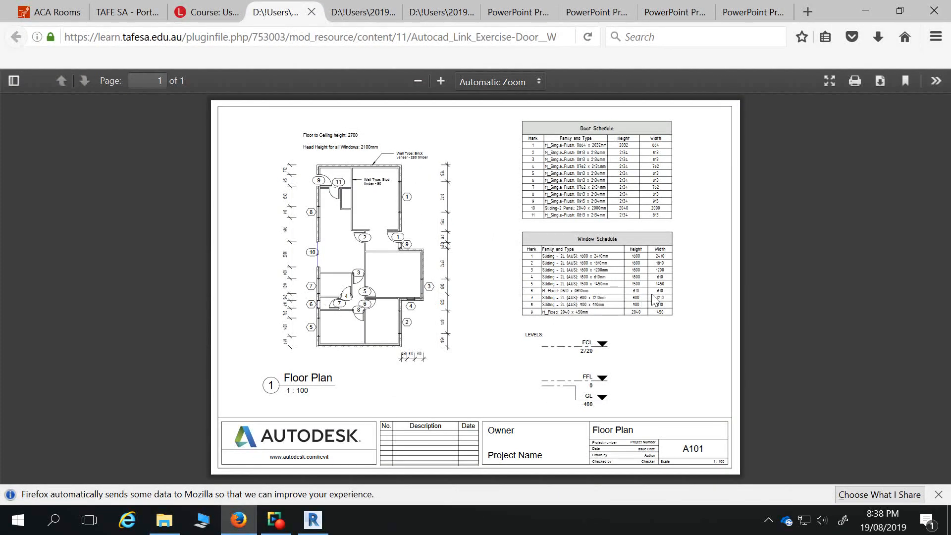
key("alt+Tab")
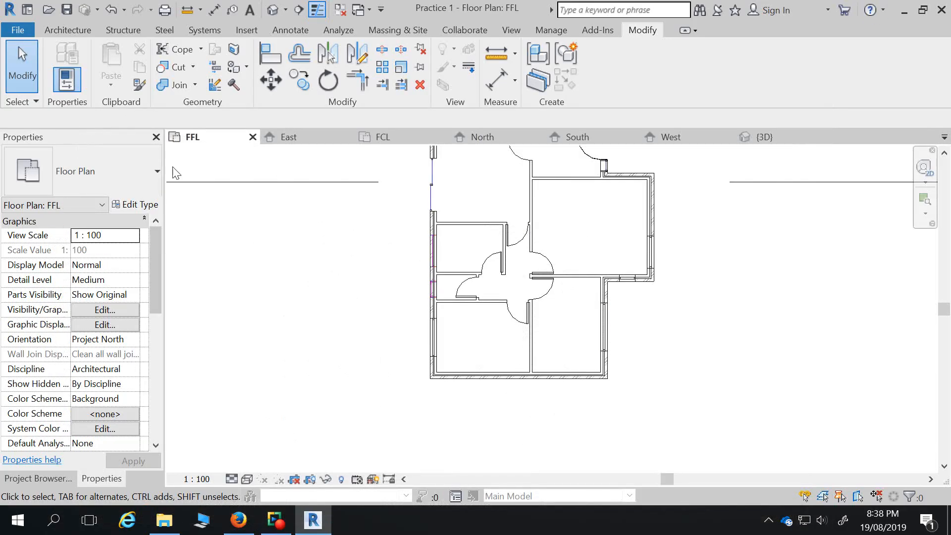
left_click(72, 30)
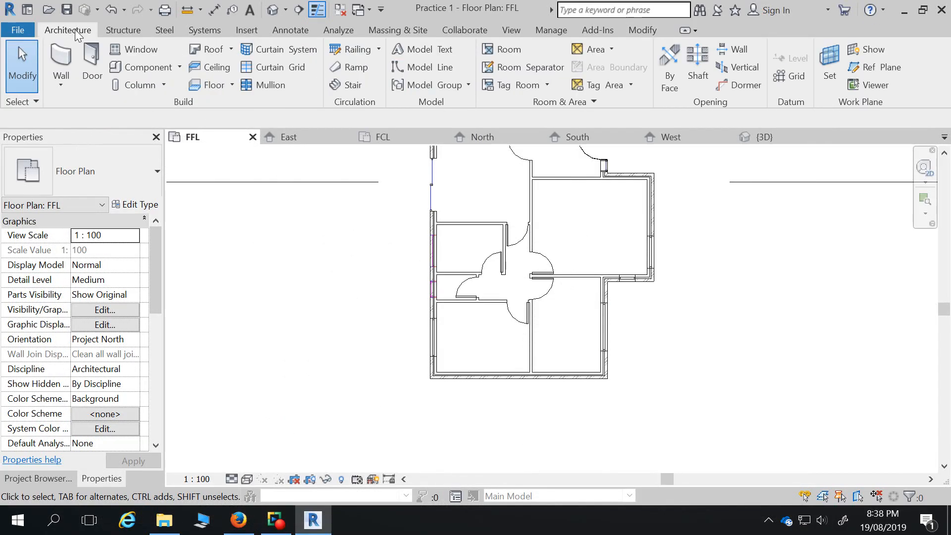
left_click(139, 49)
left_click(129, 165)
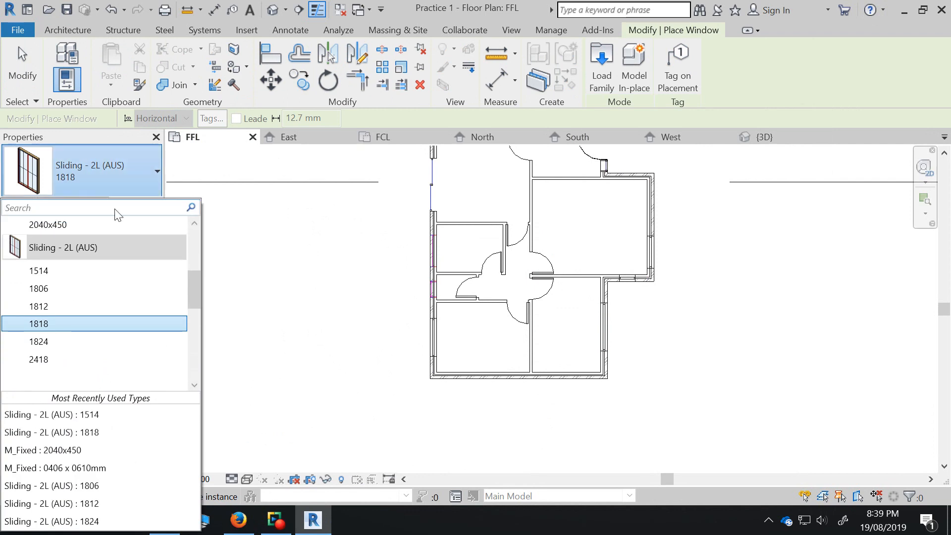
left_click_drag(194, 295, 199, 252)
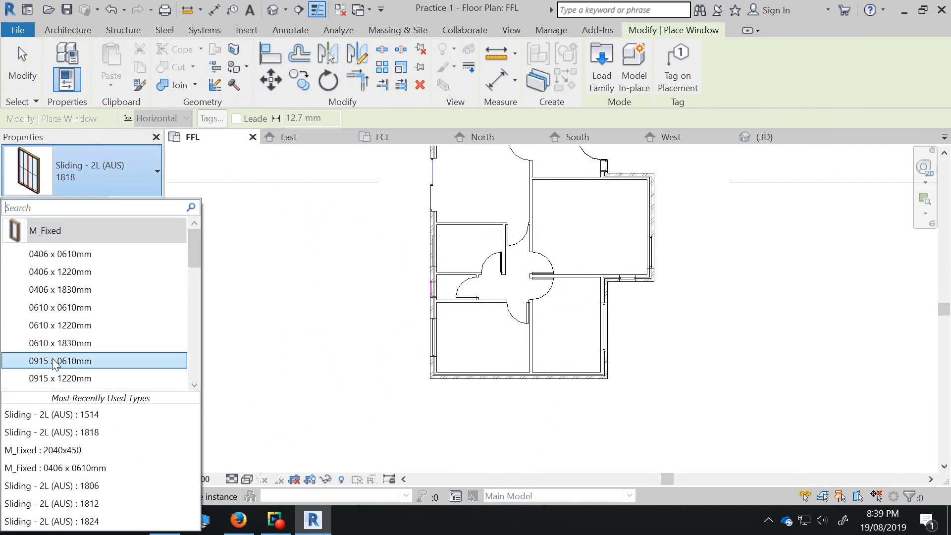
left_click(74, 309)
scroll(445, 274, "up", 5)
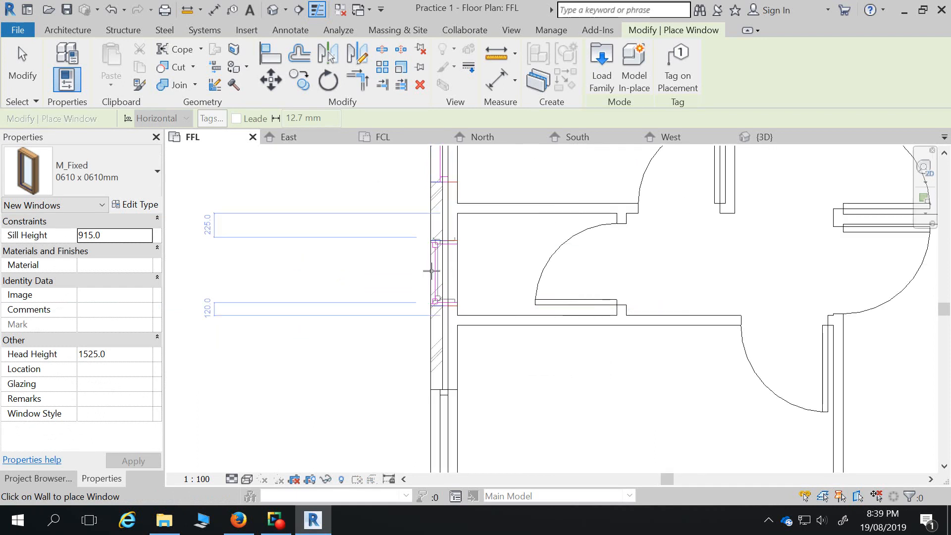
left_click(431, 272)
key("Escape")
key("Escape")
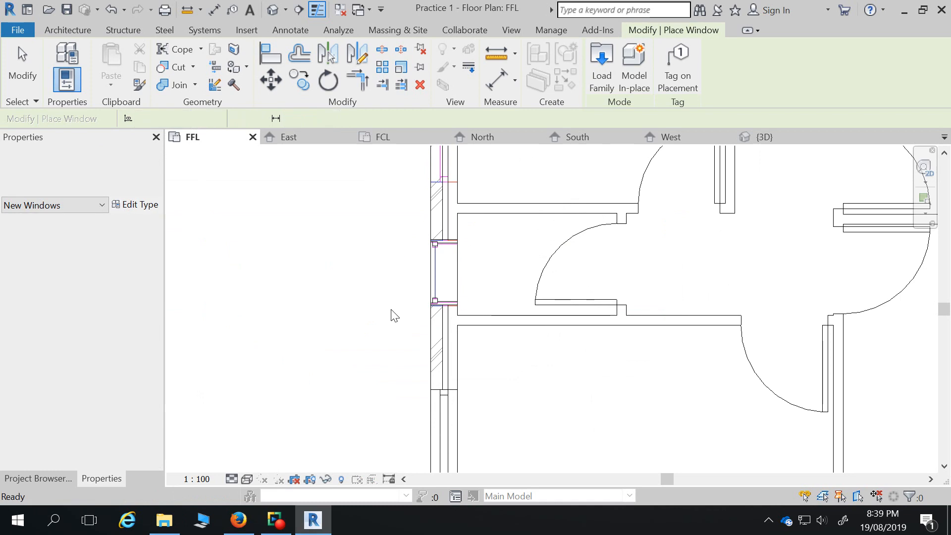
key("a")
key("l")
scroll(452, 267, "up", 4)
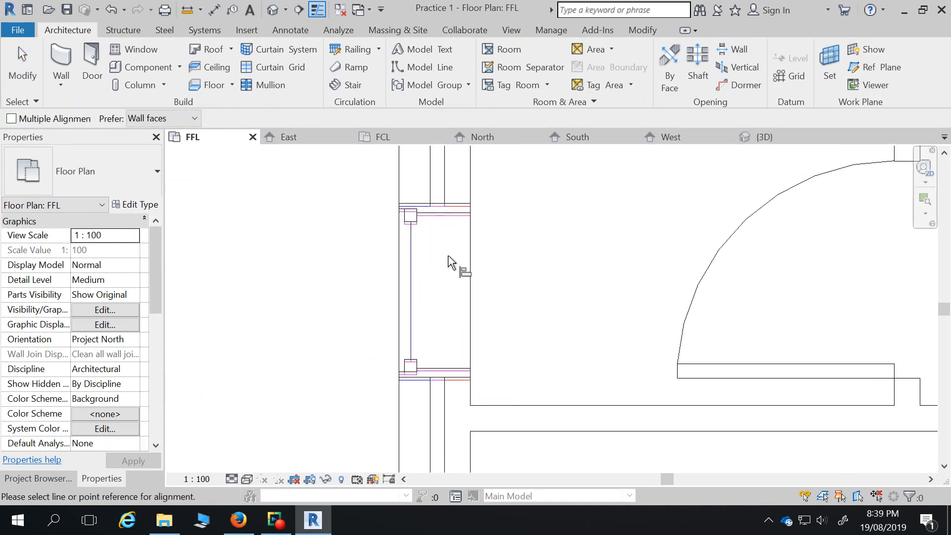
left_click(456, 204)
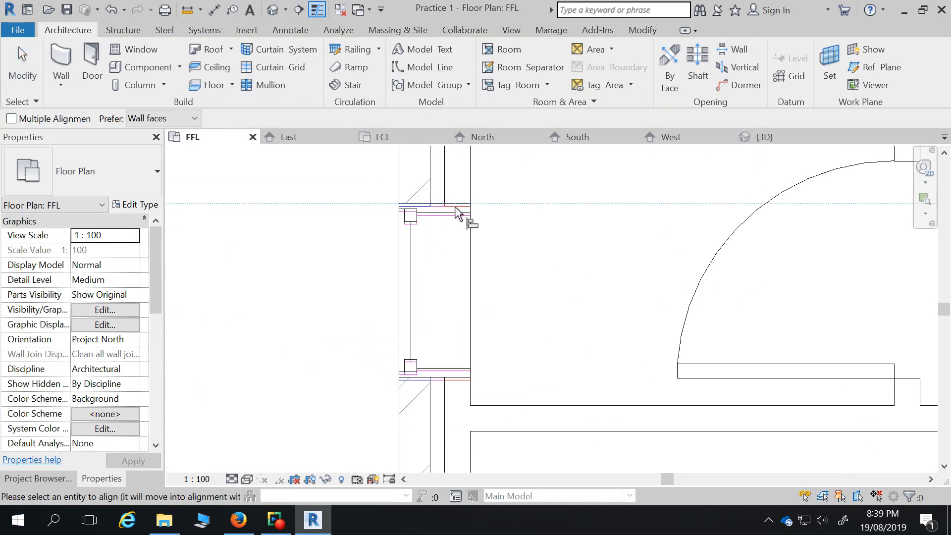
key("Escape")
key("Escape")
Align the M_Fixed 0610 x 0610mm window with the edge of its imported symbol in the west wall.
key("a")
key("l")
left_click(456, 205)
left_click(456, 206)
scroll(452, 212, "down", 2)
key("Escape")
key("Escape")
Examine the remaining imported west wall window symbols and check their sizes in the window schedule PDF in Firefox.
scroll(386, 291, "down", 3)
scroll(386, 298, "down", 2)
scroll(402, 440, "down", 1)
scroll(407, 342, "down", 1)
scroll(435, 248, "up", 3)
scroll(431, 250, "down", 1)
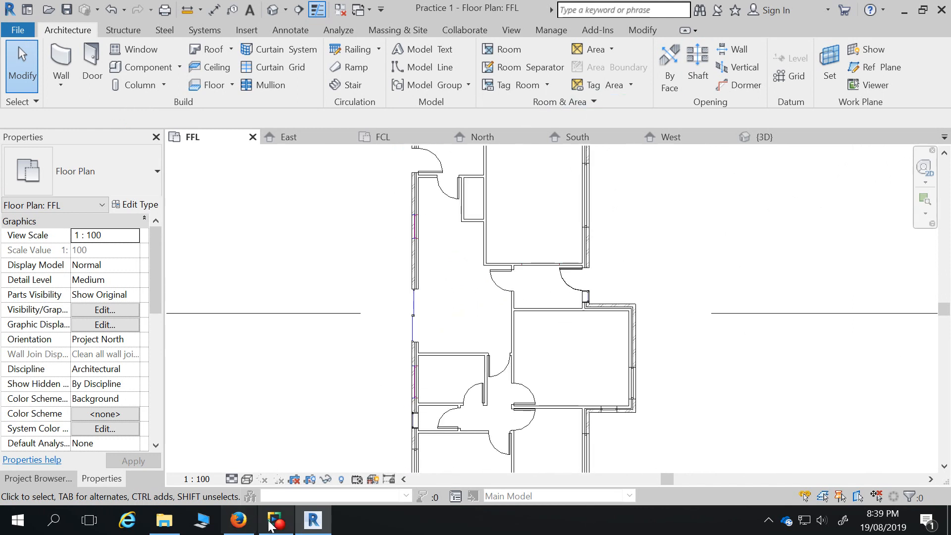
left_click(238, 520)
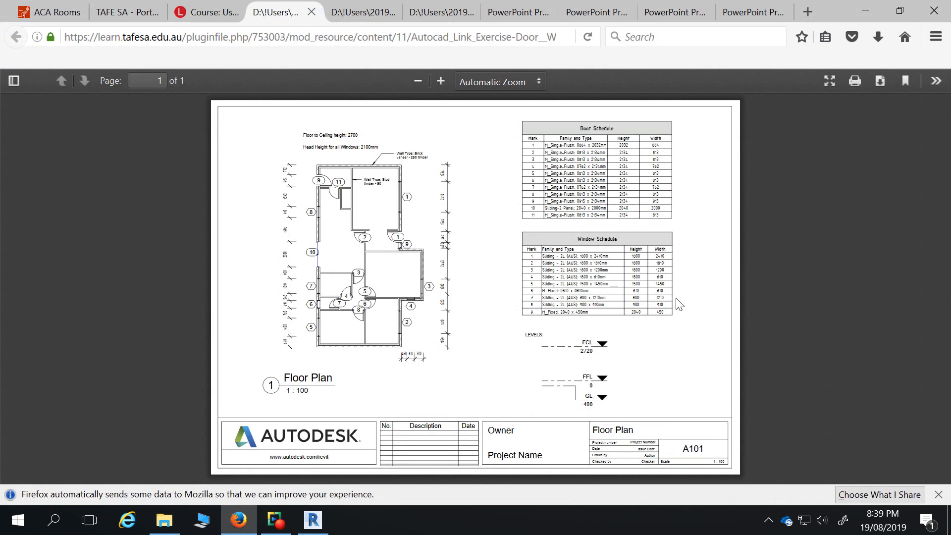
left_click(866, 11)
Place a window similar to the east wall's 1812 sliding window over the imported symbol in the west wall, north of the fixed window.
scroll(469, 210, "down", 2)
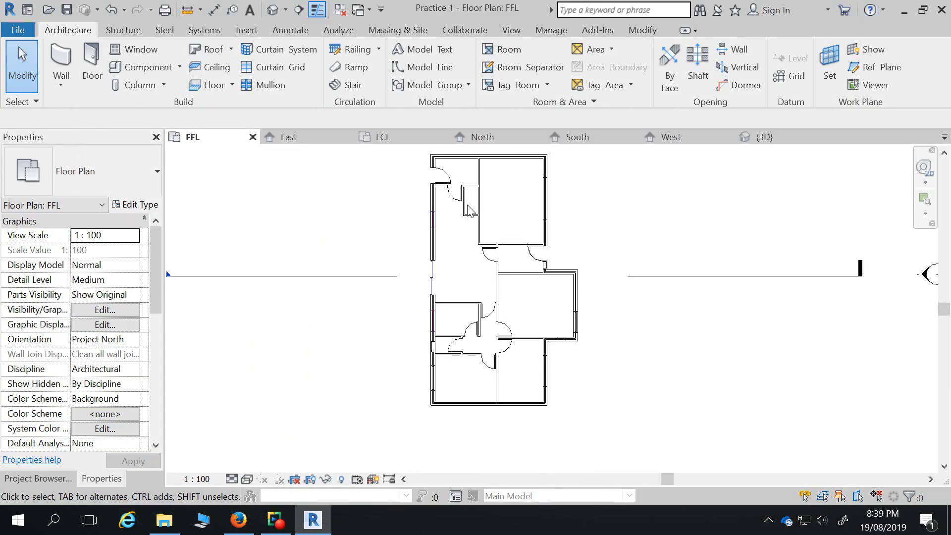
left_click(577, 323)
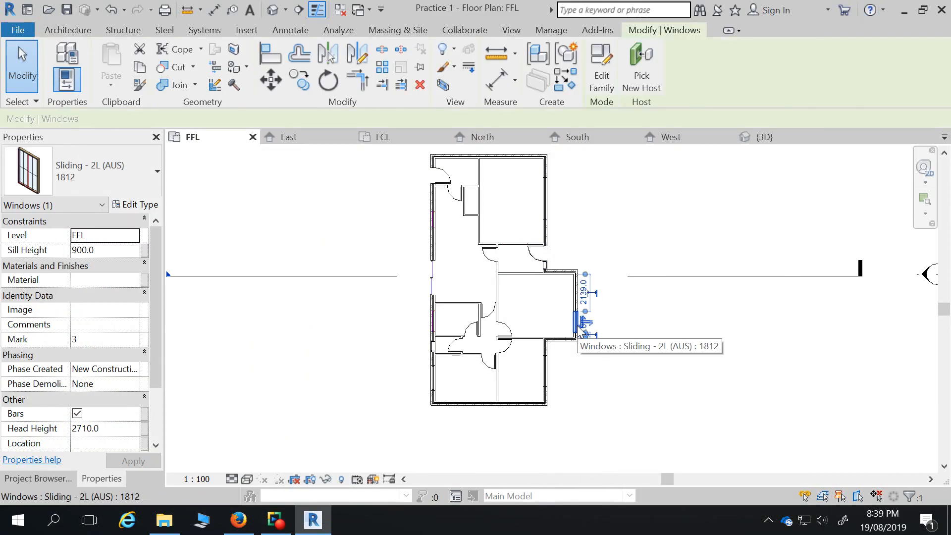
left_click(565, 80)
scroll(435, 337, "up", 3)
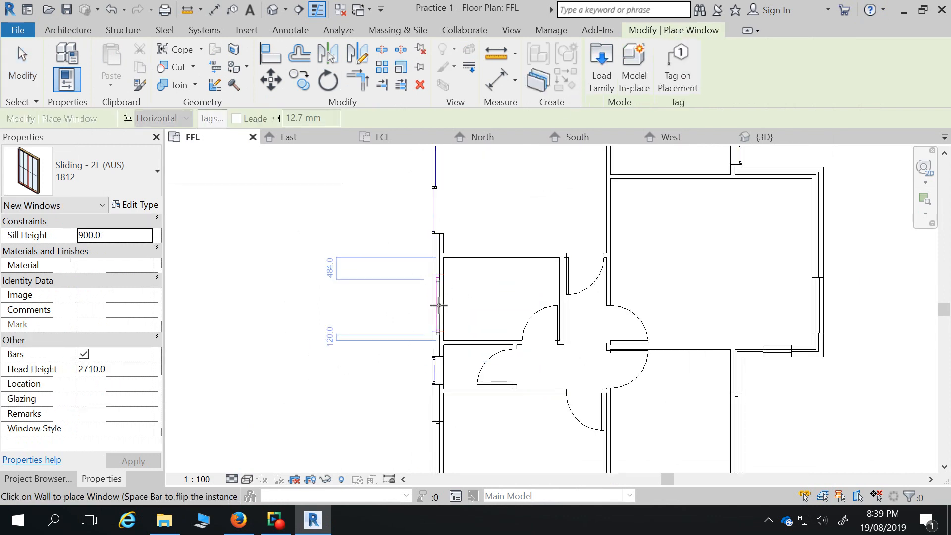
scroll(440, 364, "down", 3)
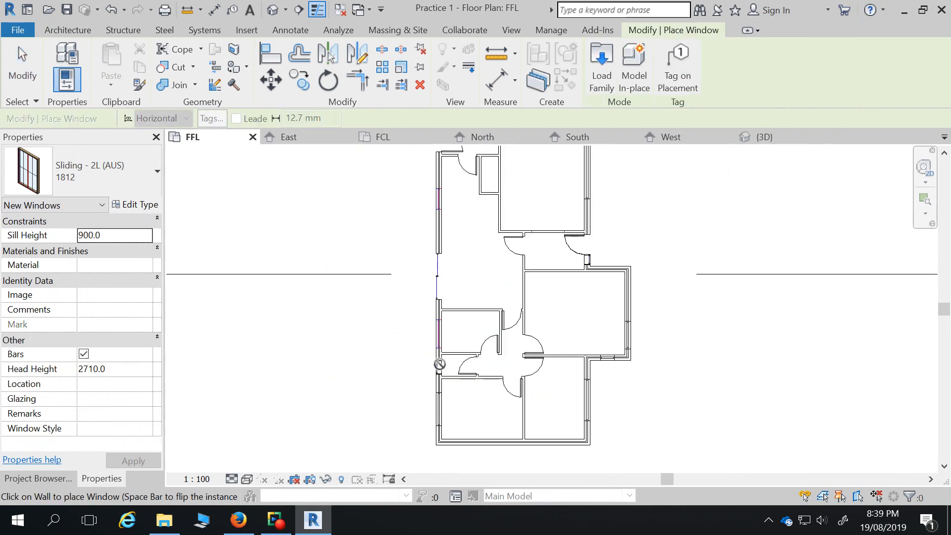
left_click(225, 528)
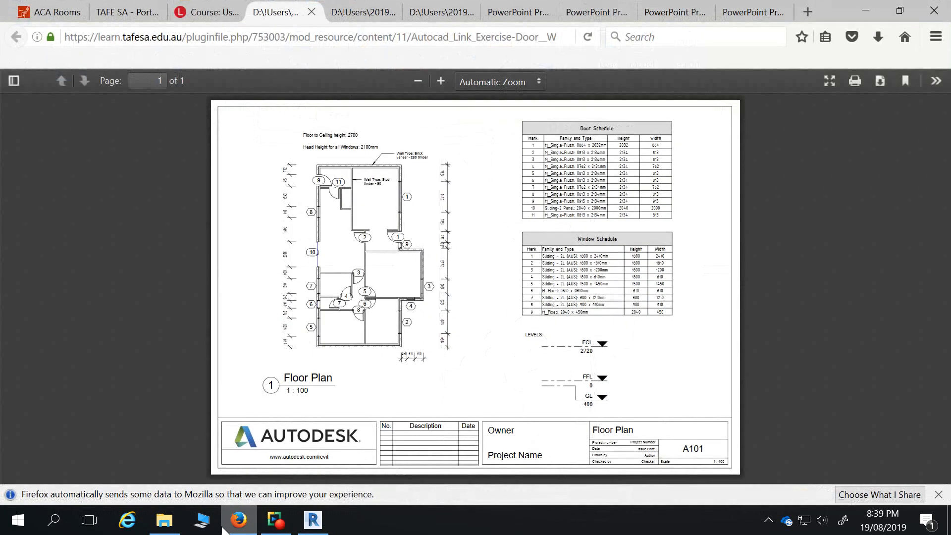
left_click(865, 11)
scroll(429, 334, "up", 4)
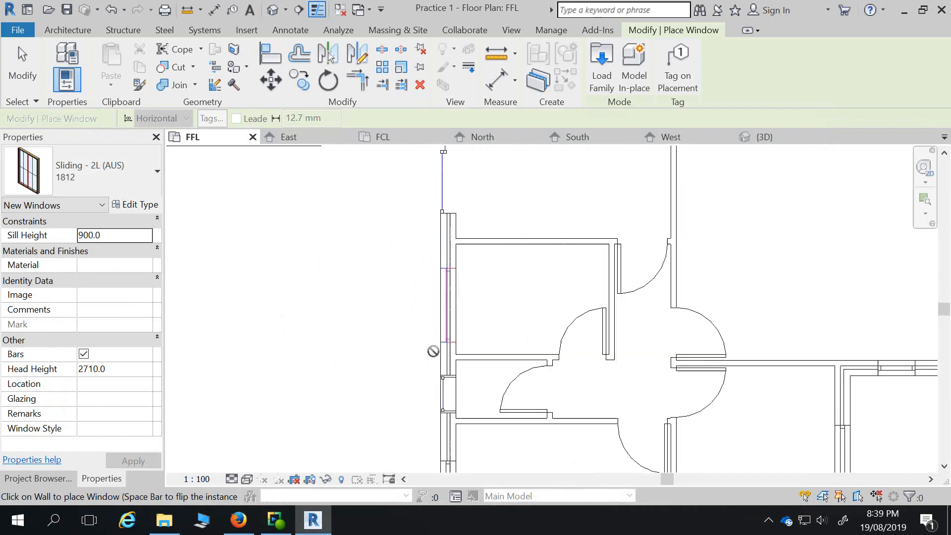
left_click(449, 295)
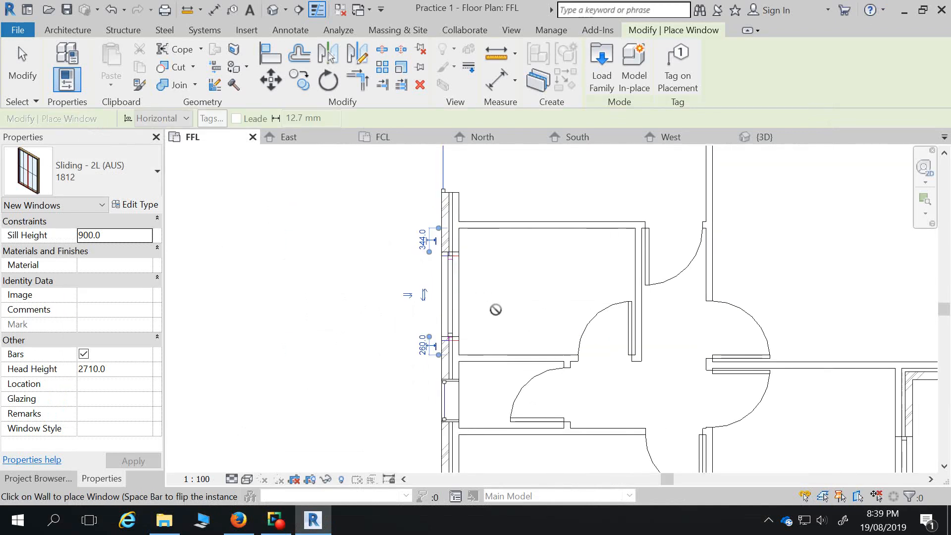
key("Escape")
key("Escape")
Duplicate the type of the west wall sliding window north of the fixed window as "0612 2".
left_click(450, 300)
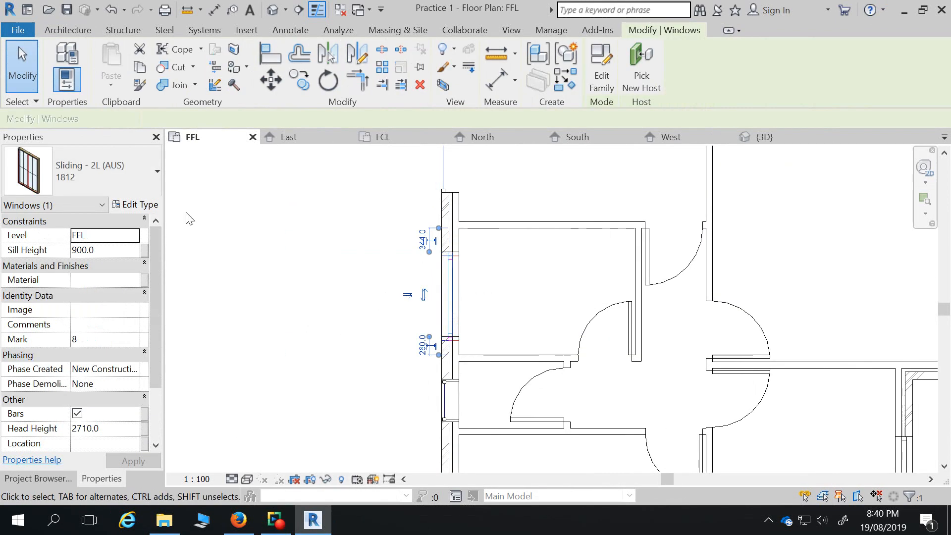
left_click(144, 205)
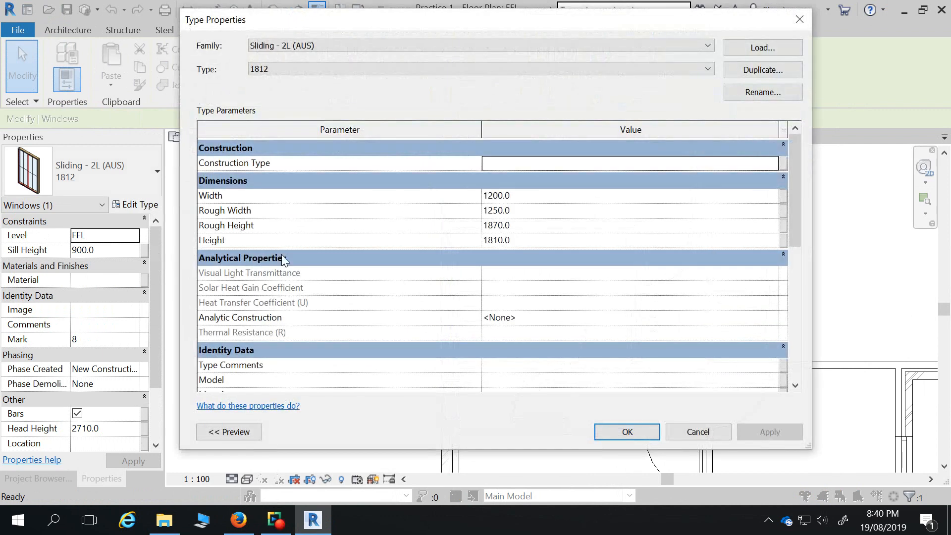
left_click(751, 72)
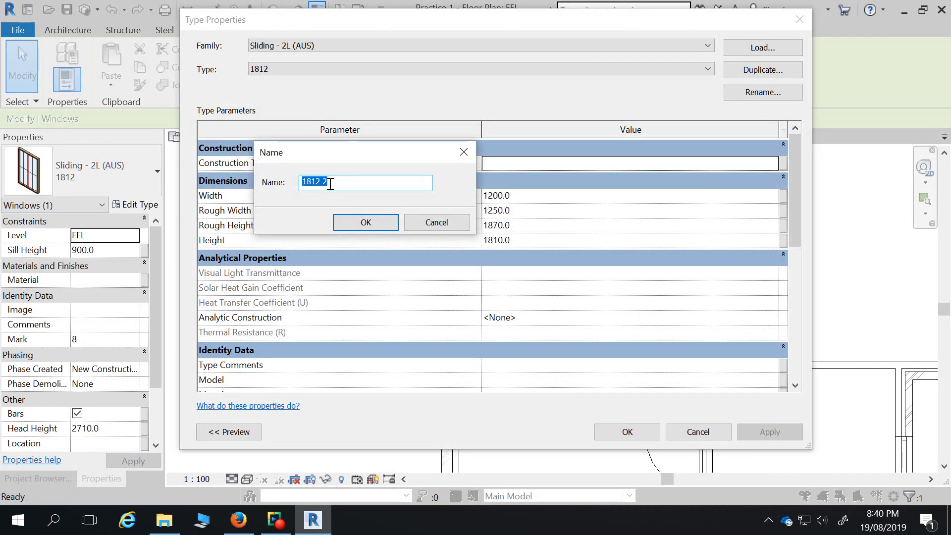
left_click_drag(313, 181, 299, 182)
type("06")
left_click(366, 222)
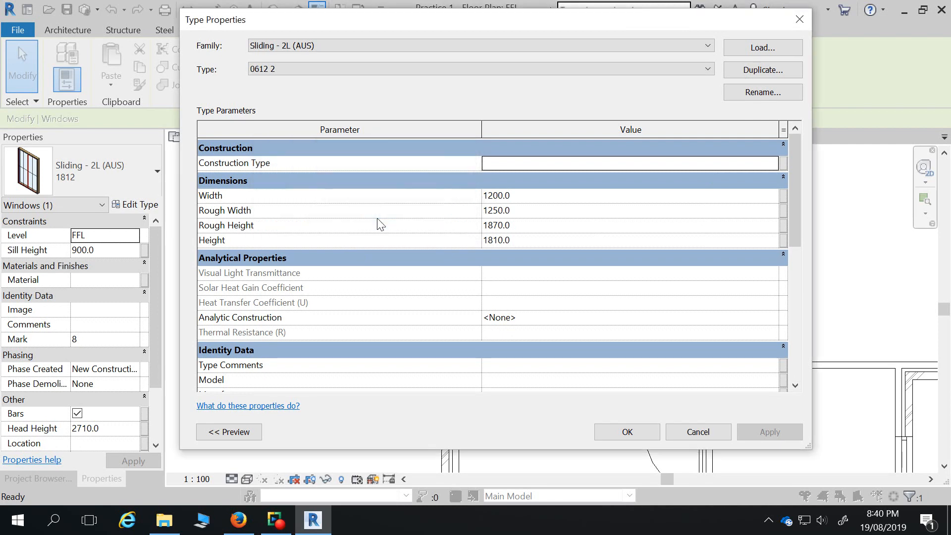
Set the 0612 2 window type's height to 600 mm and its width to 1210 mm.
left_click(517, 240)
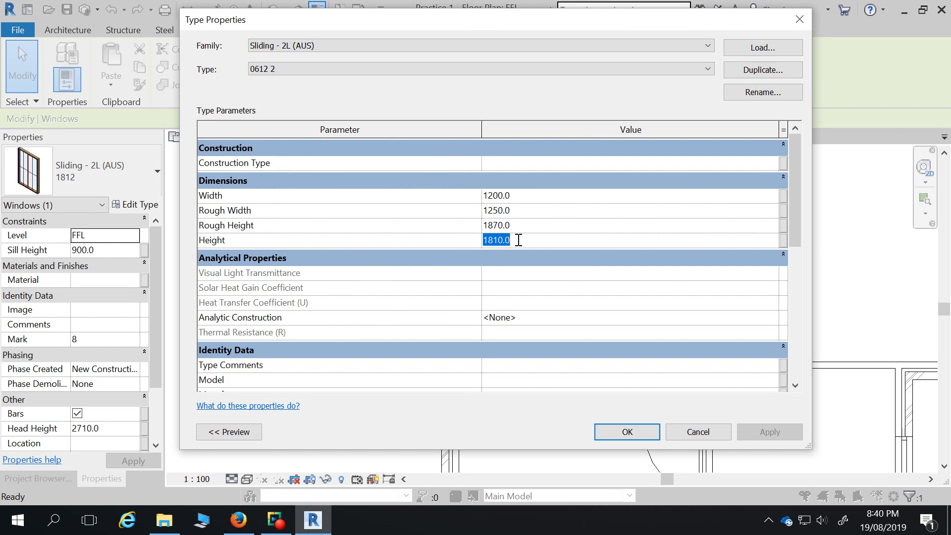
type("600")
key("Return")
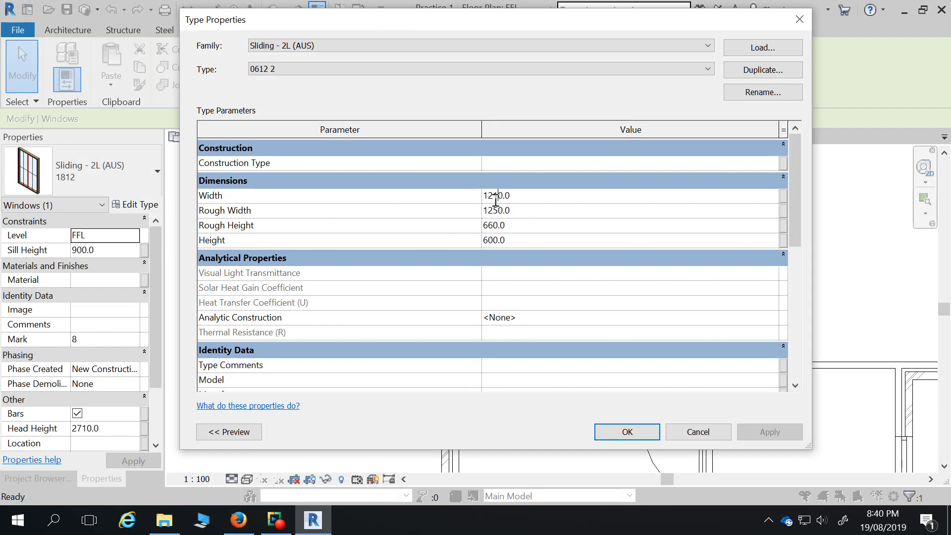
left_click(627, 431)
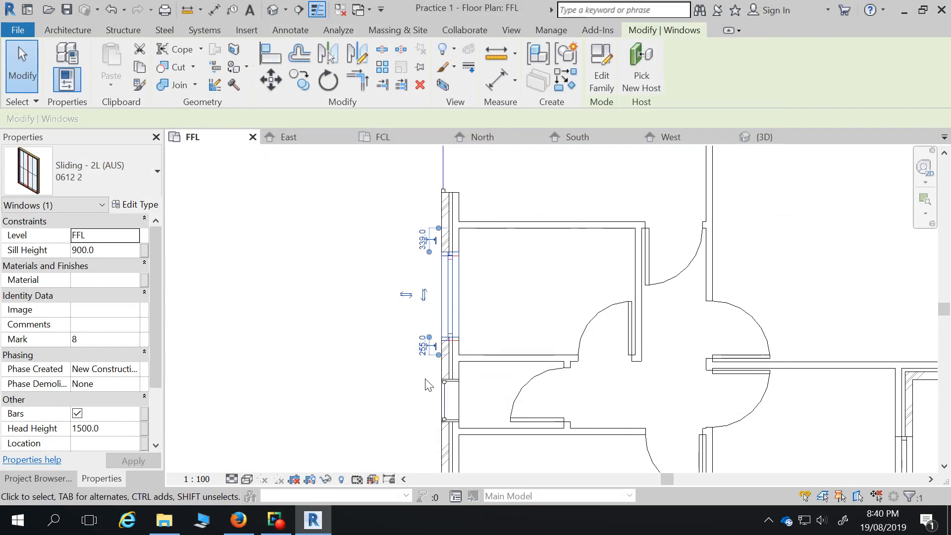
Align the 0612 2 sliding window with the edge of its imported symbol in the west wall.
left_click(378, 293)
left_click(455, 288)
key("a")
key("l")
scroll(463, 223, "up", 3)
left_click(459, 215)
left_click(455, 204)
scroll(408, 266, "down", 3)
key("Escape")
key("Escape")
scroll(483, 387, "down", 4)
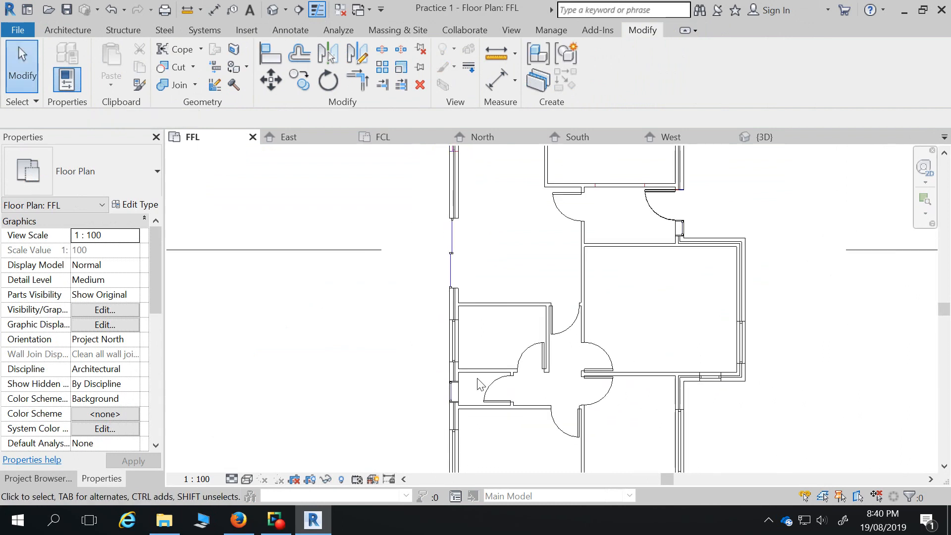
Check window 8 in the PDF window schedule and place a copy of the east wall's 1812 sliding window over its west wall symbol.
scroll(446, 248, "up", 4)
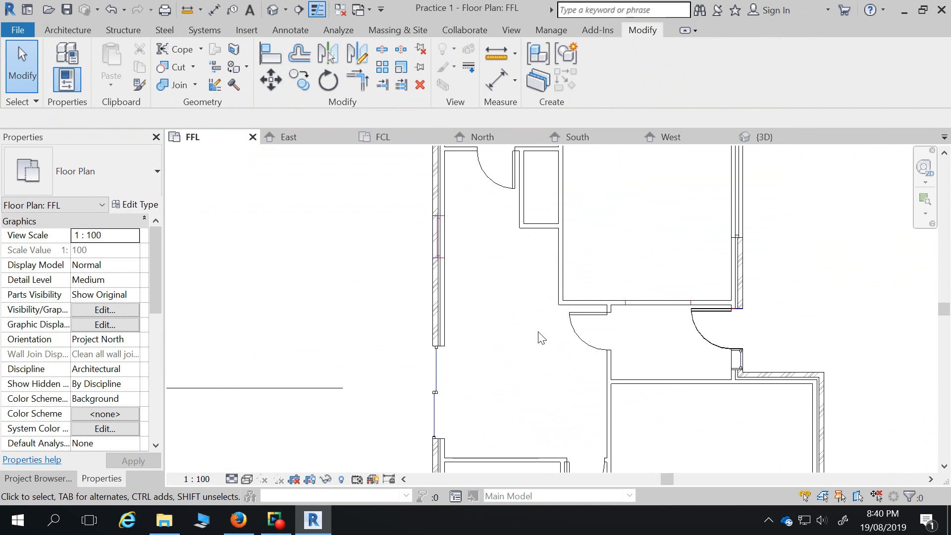
scroll(538, 359, "down", 3)
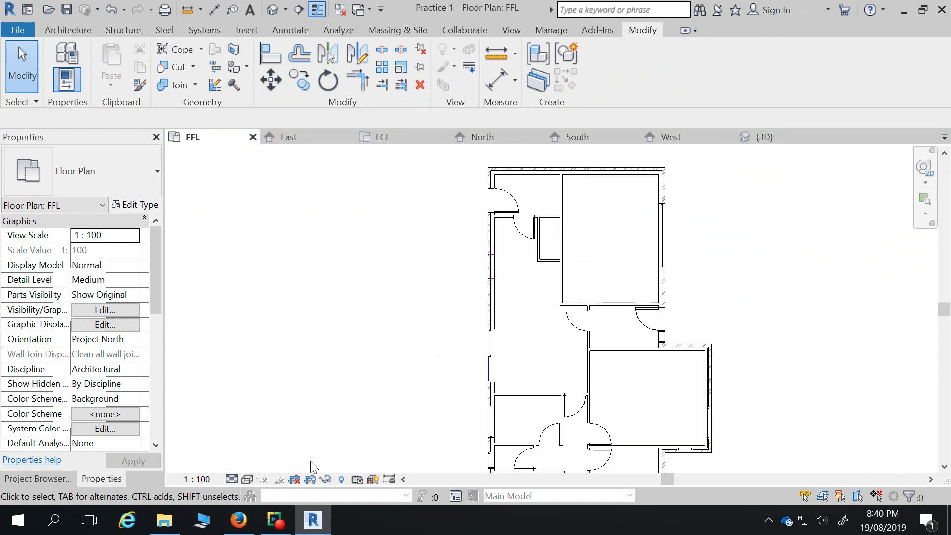
left_click(238, 520)
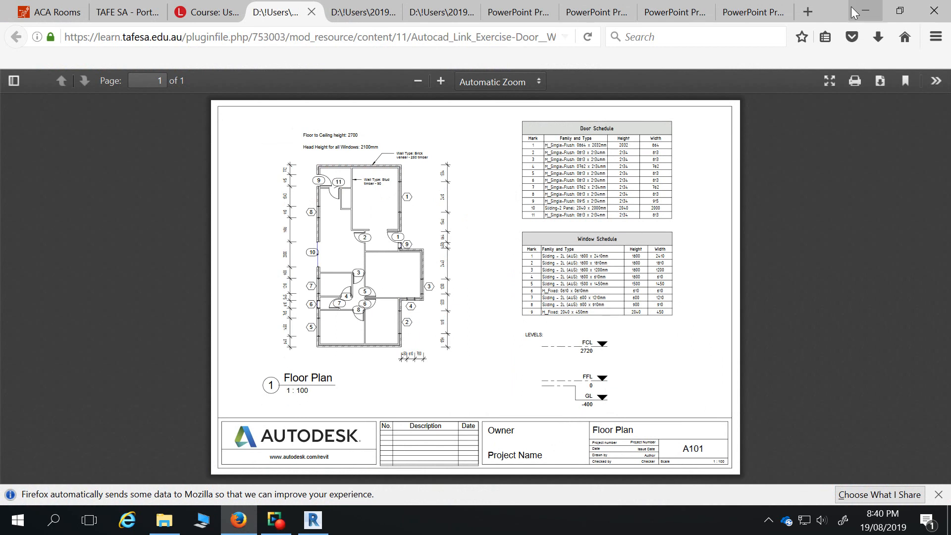
left_click(865, 11)
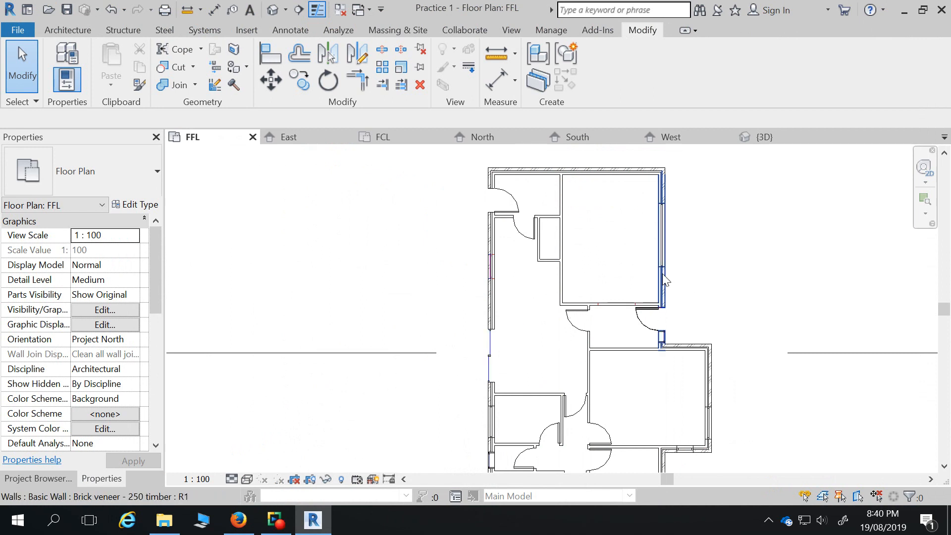
scroll(500, 174, "down", 2)
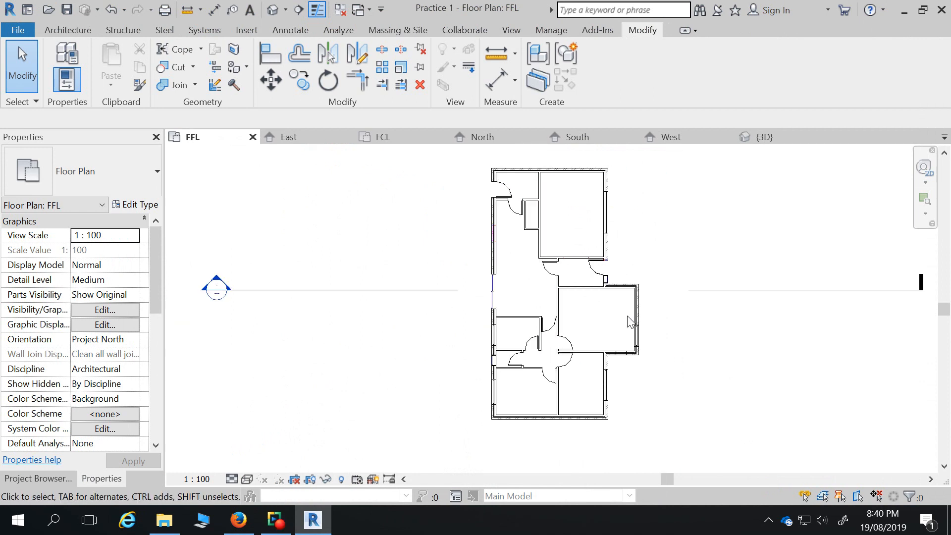
left_click(638, 332)
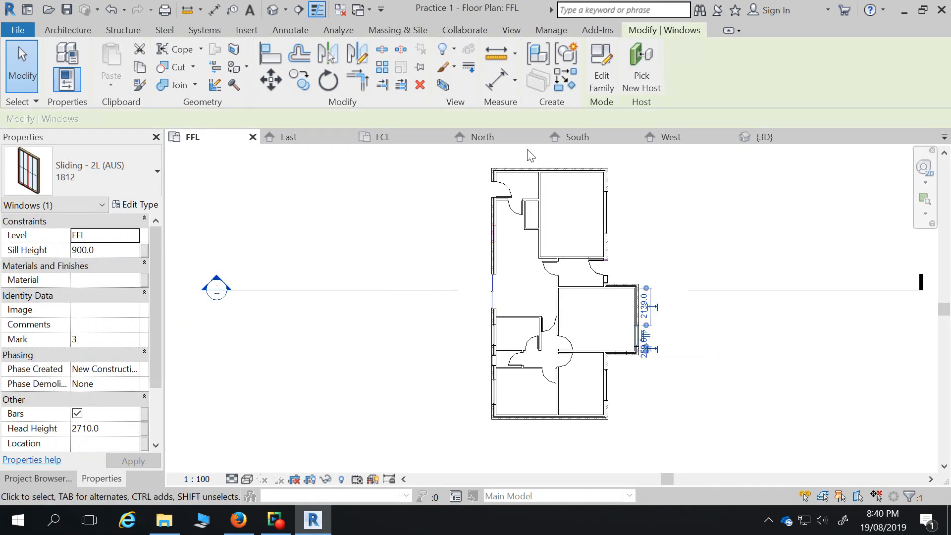
left_click(565, 55)
scroll(490, 208, "up", 5)
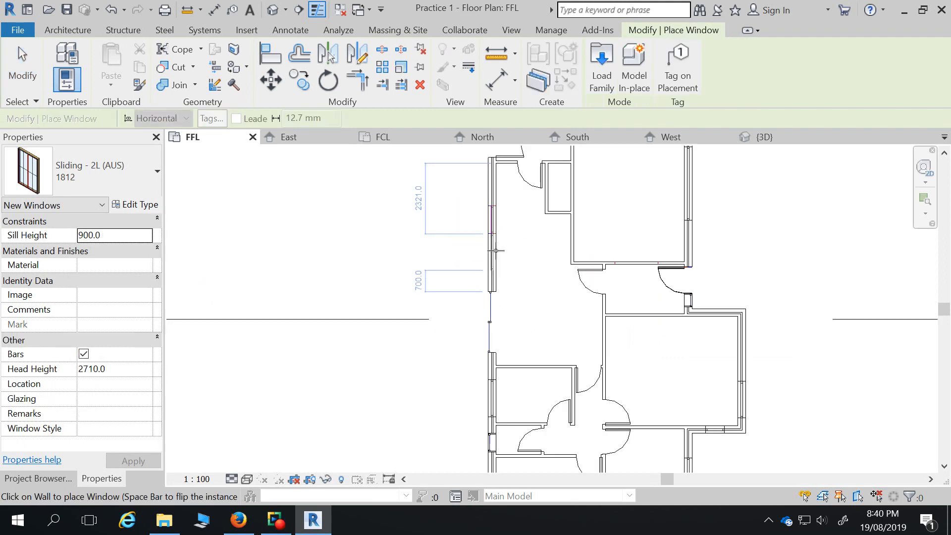
left_click(491, 208)
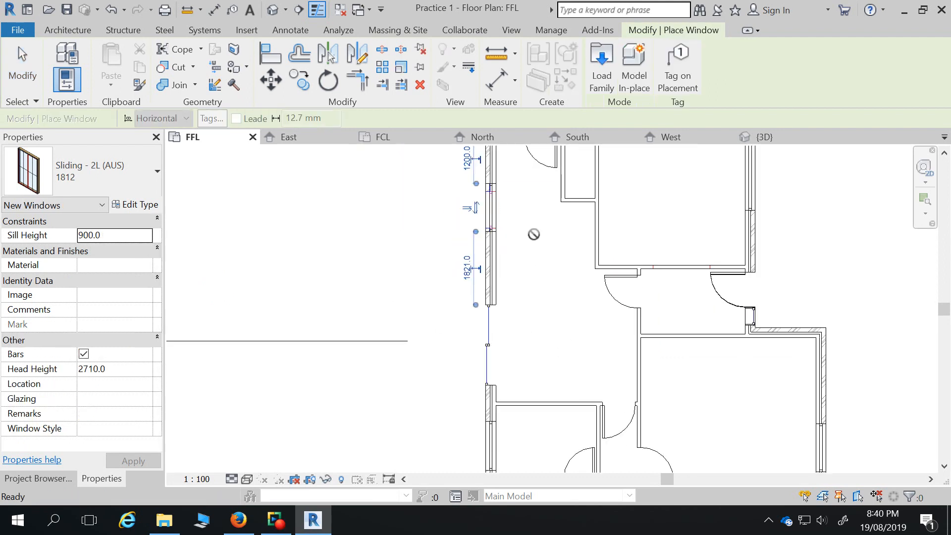
key("Escape")
Duplicate the new west wall window's 1812 type as "0909".
left_click(493, 206)
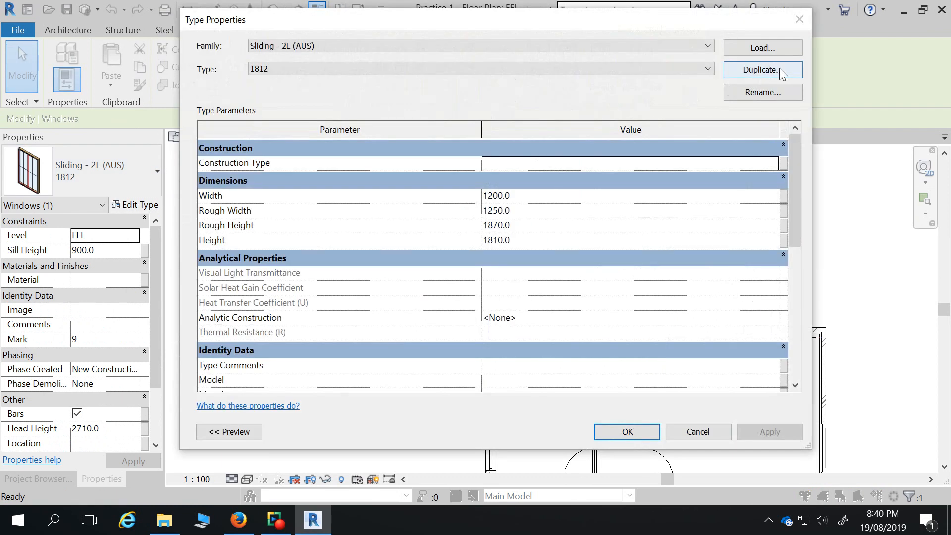
left_click(779, 68)
left_click_drag(342, 181, 287, 179)
type("0909")
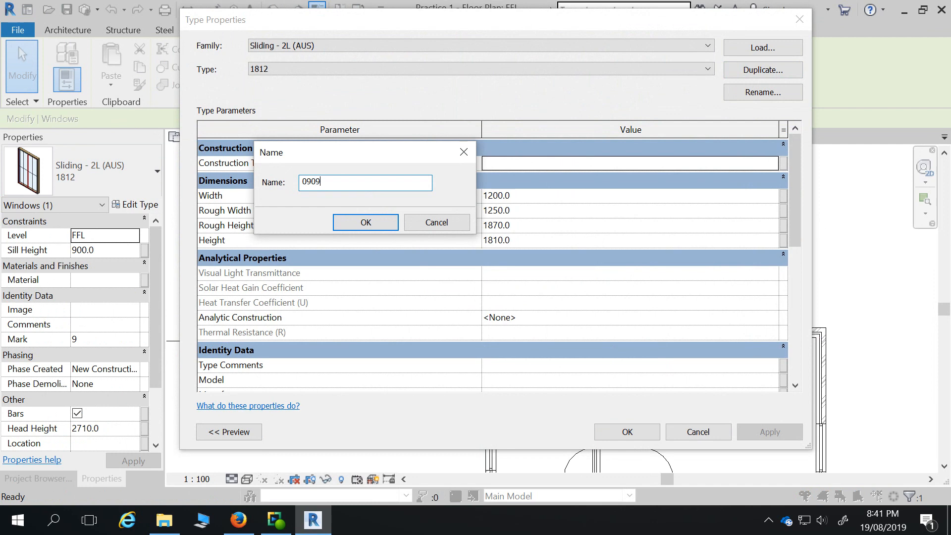
left_click(365, 220)
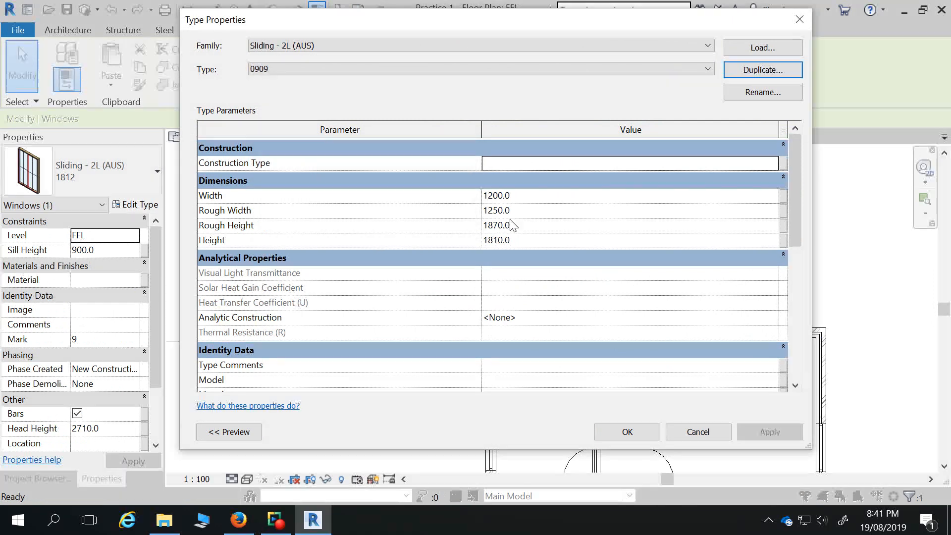
Set the 0909 window type's width to 910 mm and its height to 900 mm.
left_click(520, 196)
type("910")
left_click(524, 239)
type("900")
left_click(612, 435)
Align the 0909 sliding window with the edge of its imported symbol in the west wall.
key("a")
key("l")
scroll(495, 200, "up", 4)
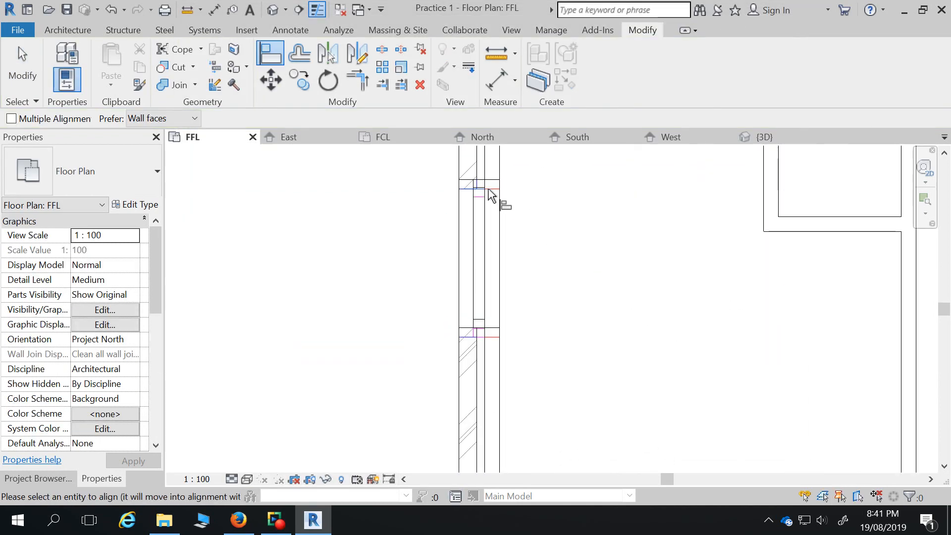
scroll(502, 212, "down", 3)
key("Escape")
key("Escape")
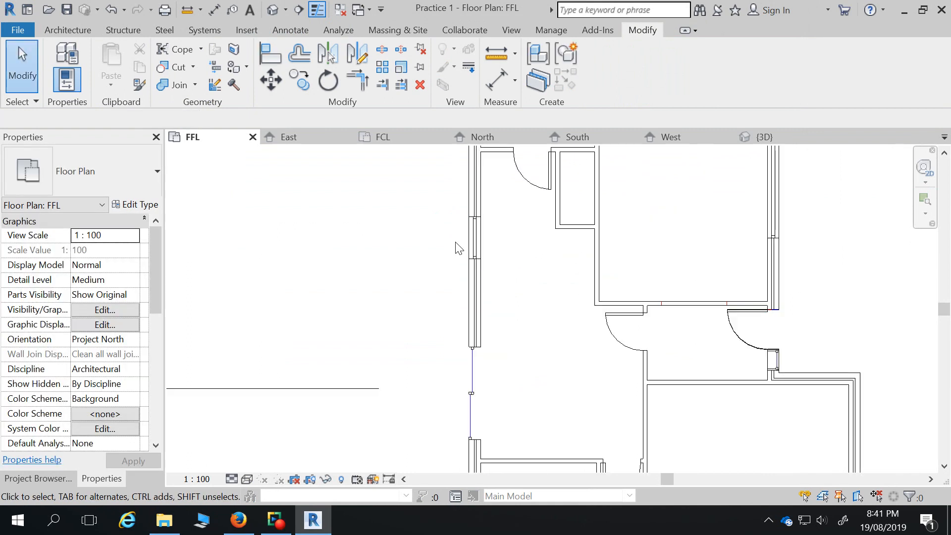
Examine the placed doors and windows in the FFL plan and around all sides of the building in the 3D view.
scroll(454, 244, "down", 5)
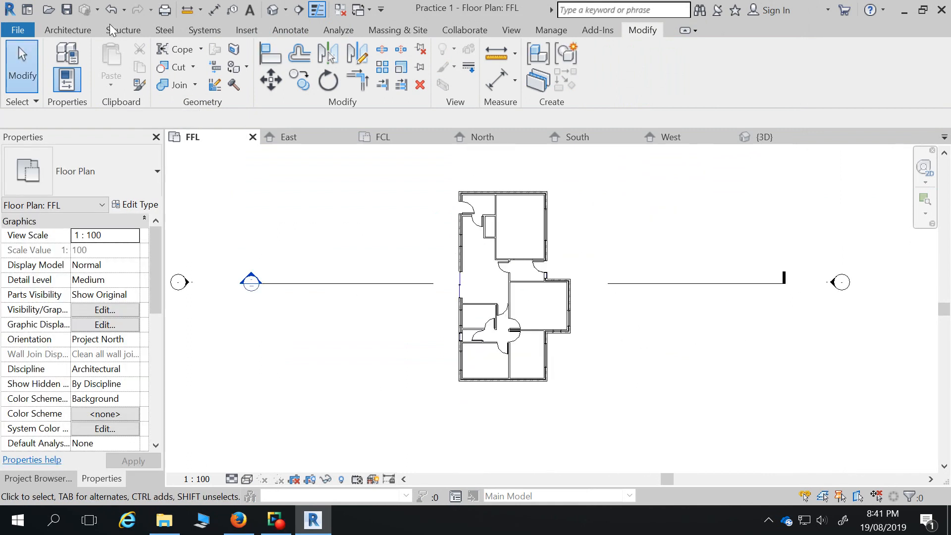
left_click(280, 436)
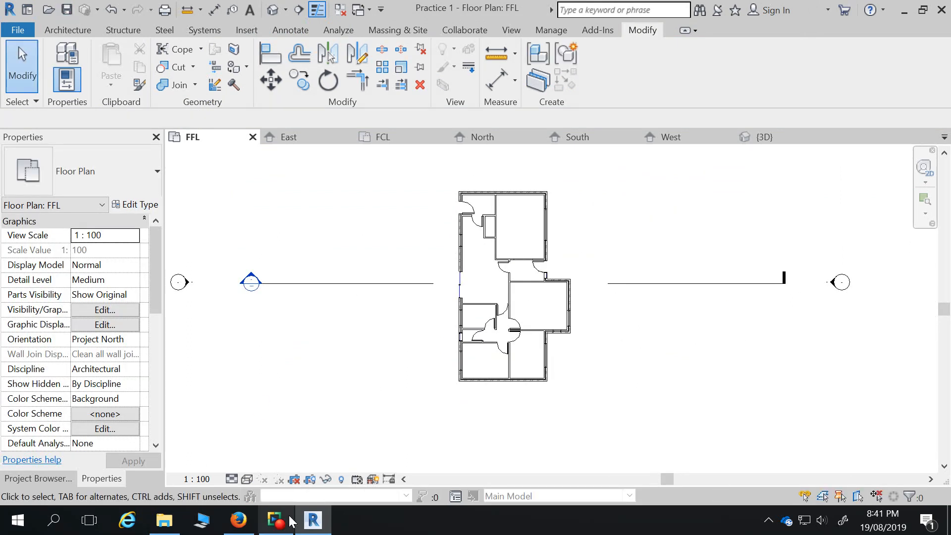
key("alt")
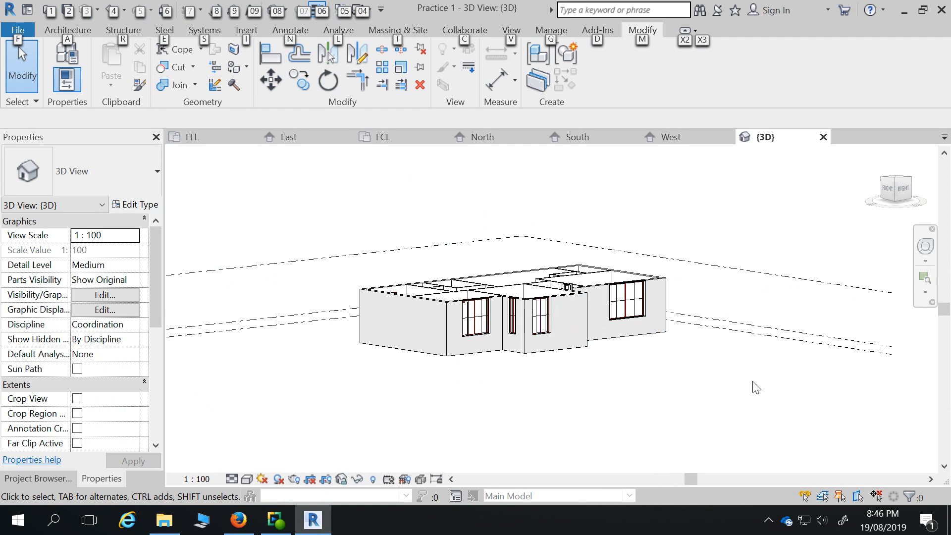
scroll(545, 399, "down", 1)
middle_click_drag(545, 399, 590, 453, "shift")
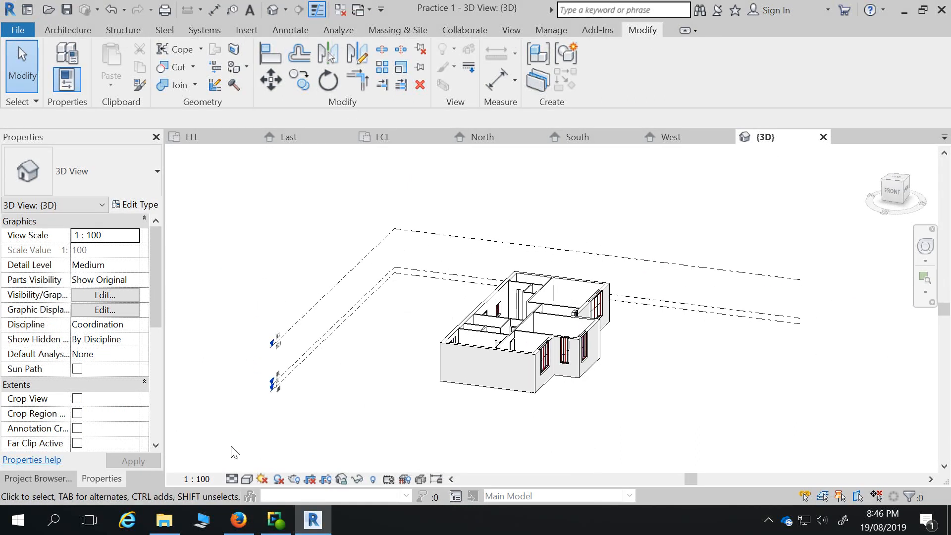
left_click(213, 141)
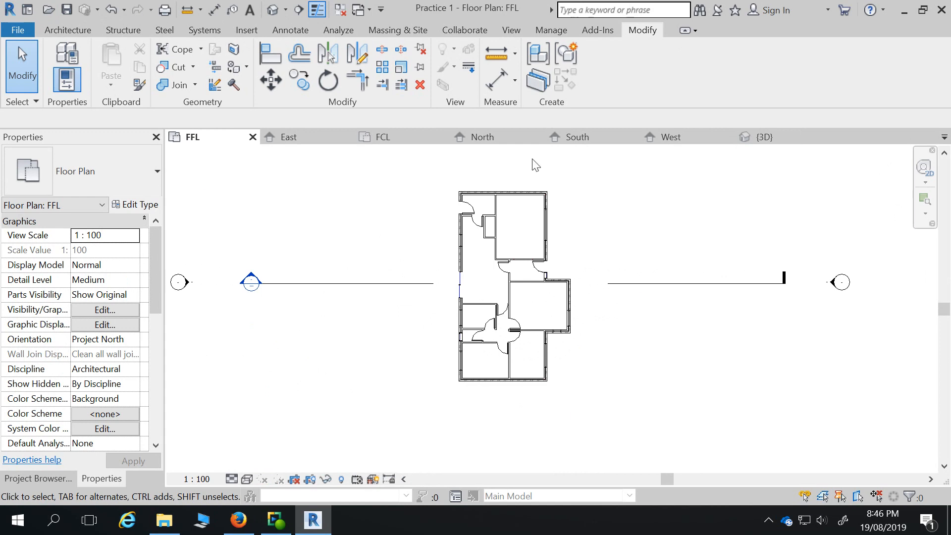
scroll(558, 277, "up", 4)
scroll(556, 275, "down", 3)
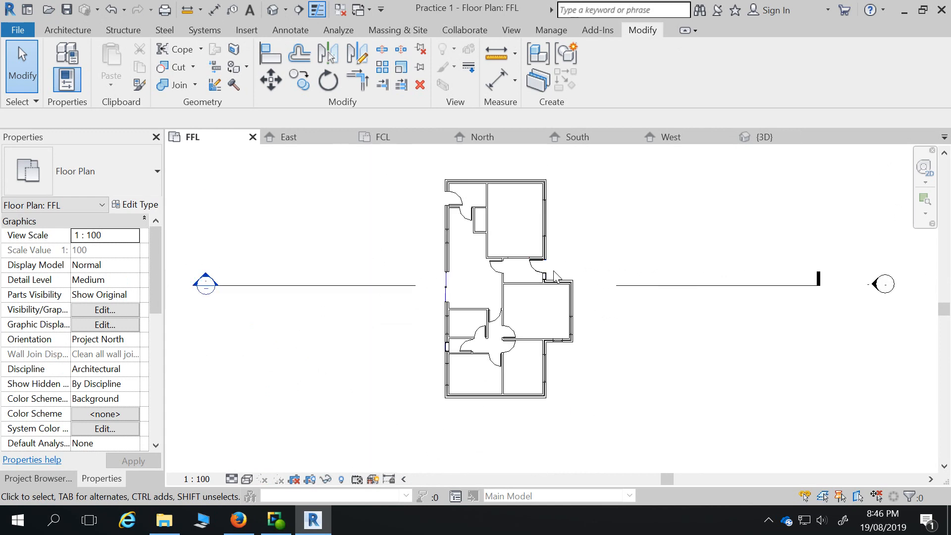
left_click(247, 479)
left_click(276, 390)
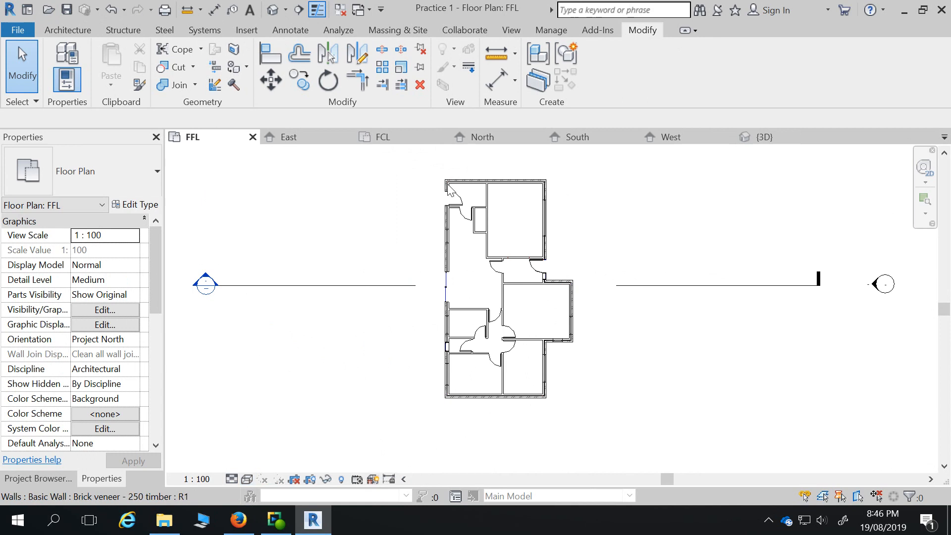
scroll(494, 277, "up", 2)
scroll(452, 324, "down", 2)
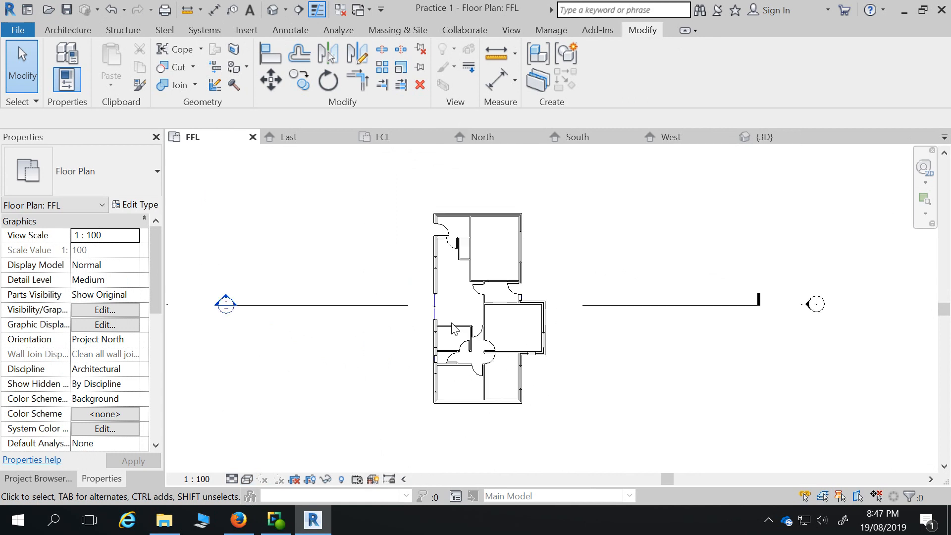
left_click(765, 137)
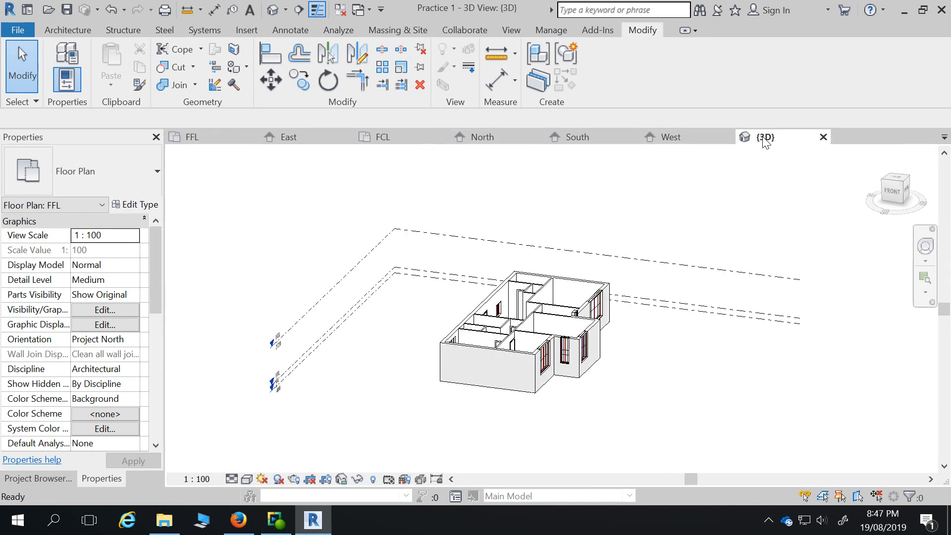
scroll(545, 307, "up", 2)
middle_click_drag(724, 408, 556, 334, "shift")
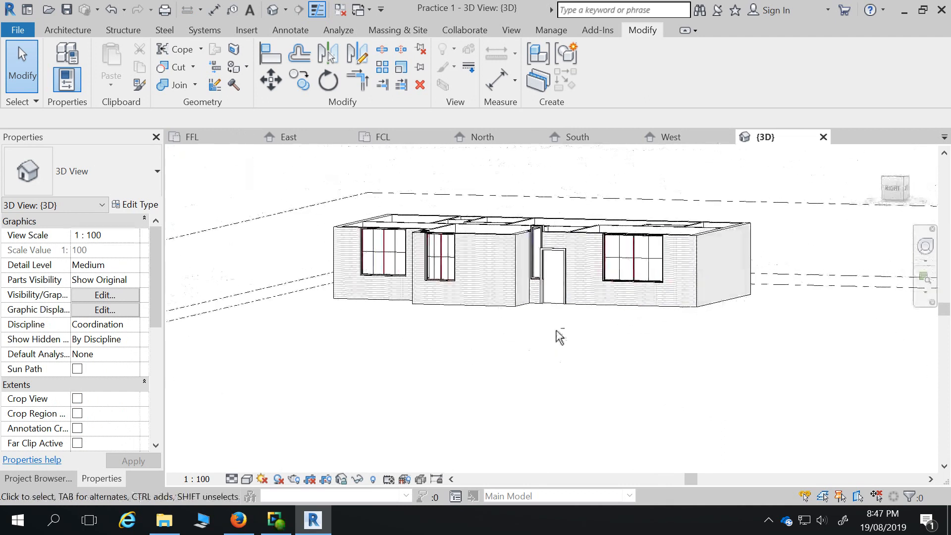
middle_click_drag(446, 365, 776, 394, "shift")
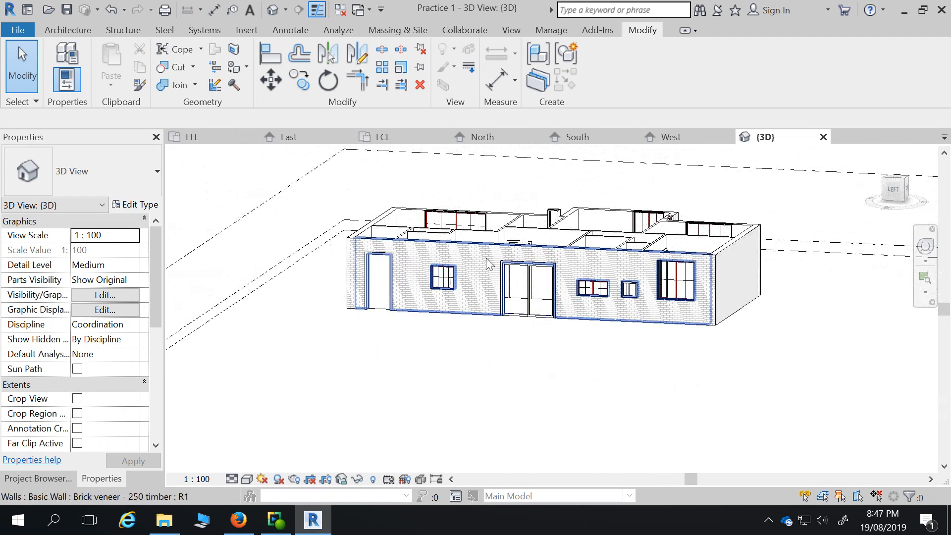
middle_click_drag(702, 410, 365, 420, "shift")
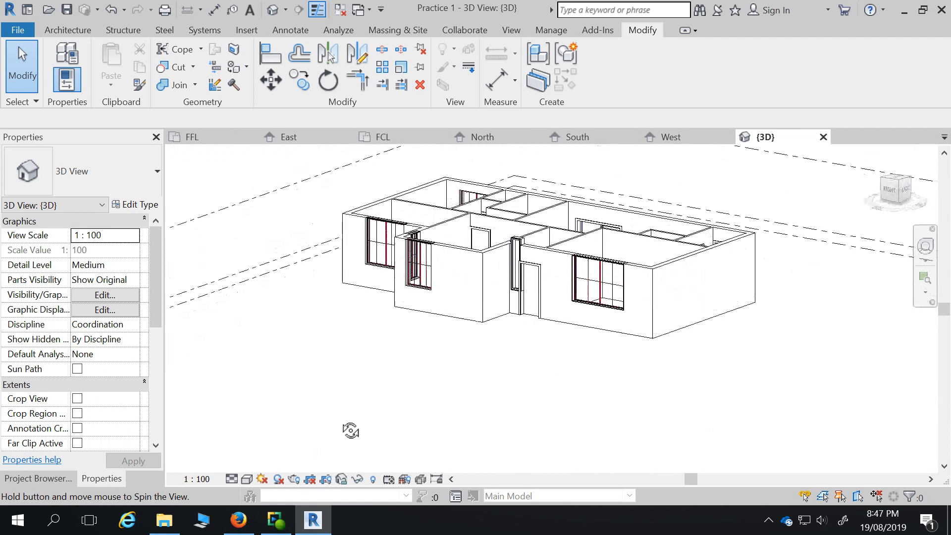
Switch to the floor plan PDF in Firefox, check the head height specified for all windows, and return to Revit.
left_click(238, 520)
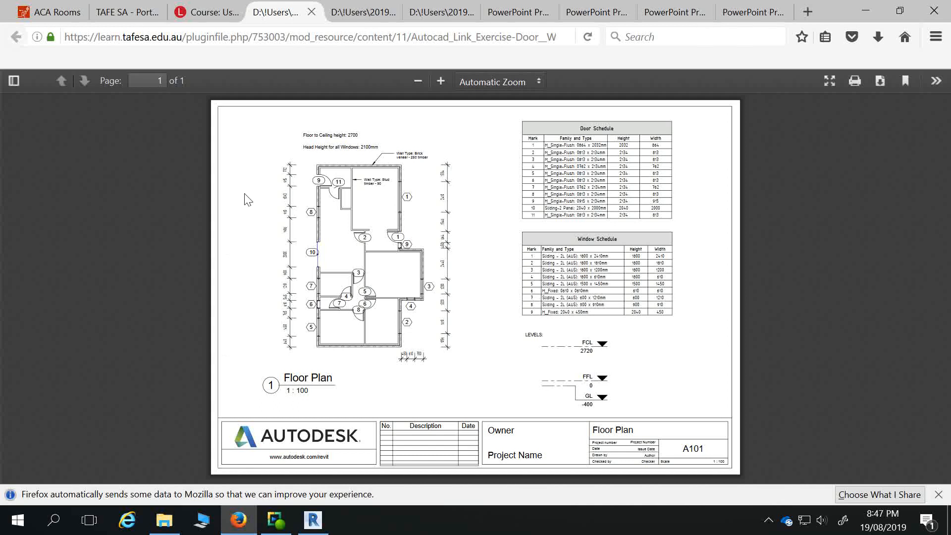
left_click_drag(303, 147, 385, 148)
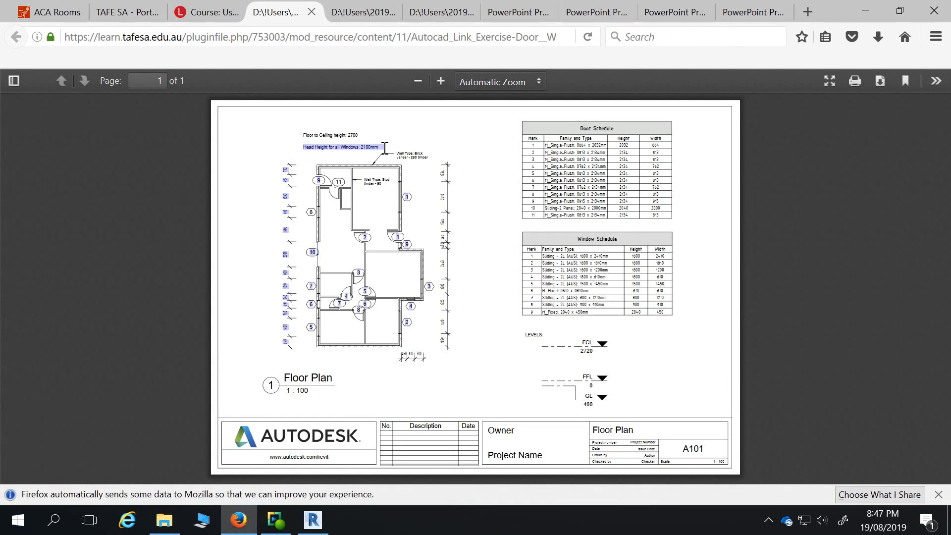
left_click(299, 144)
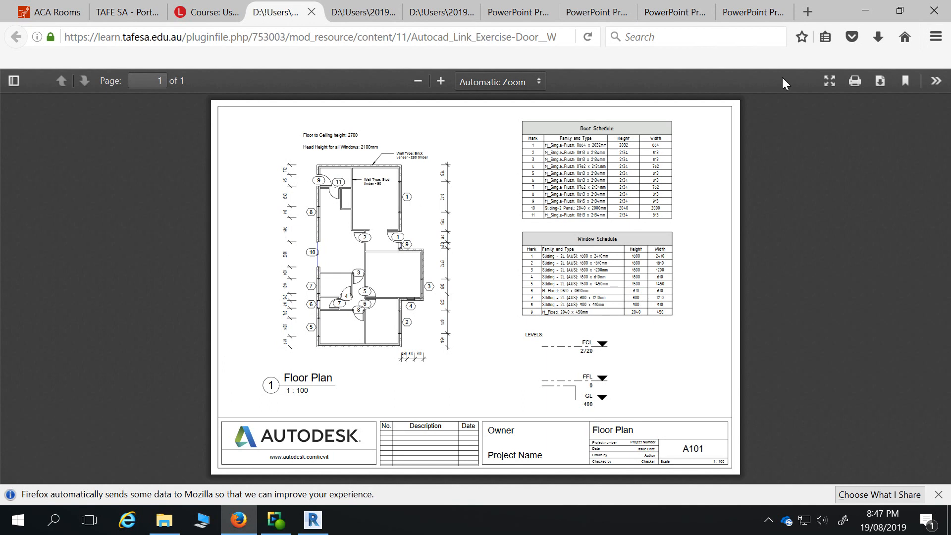
left_click(866, 11)
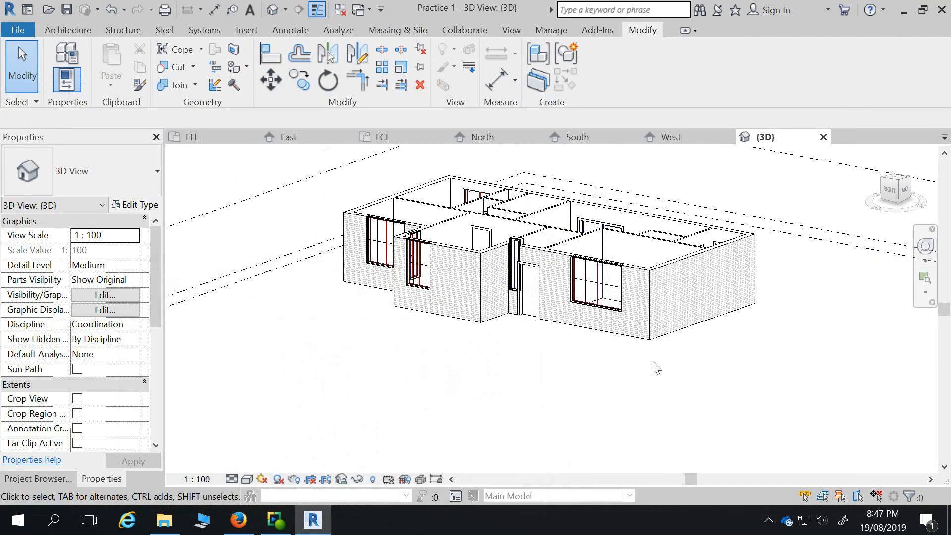
Select the whole building in the 3D view and filter the selection to the Windows category only.
middle_click_drag(442, 329, 441, 375, "shift")
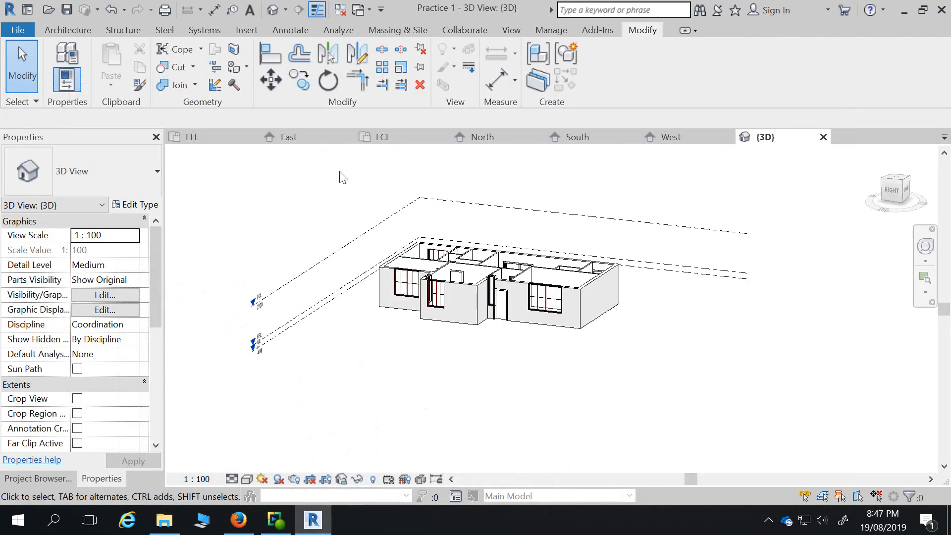
left_click_drag(334, 166, 721, 376)
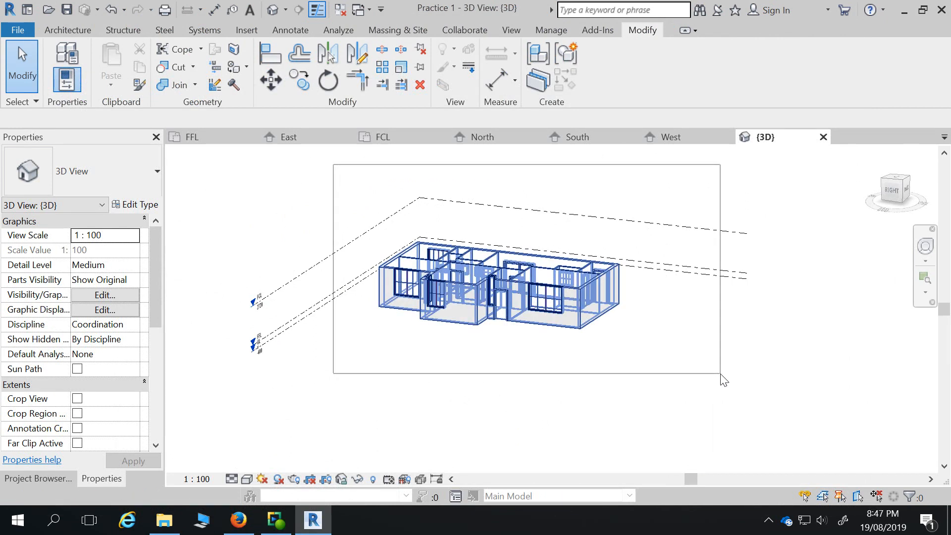
left_click_drag(720, 375, 722, 376)
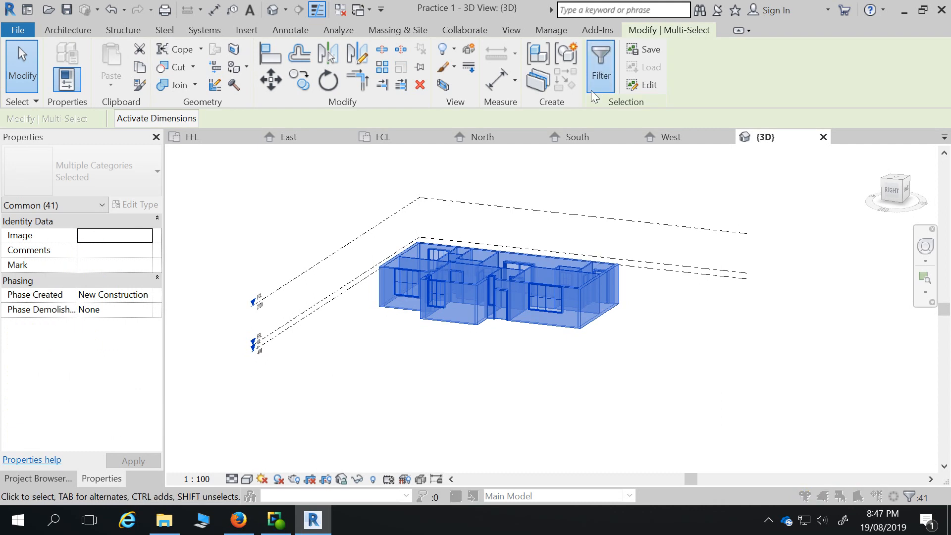
left_click(594, 85)
left_click(566, 194)
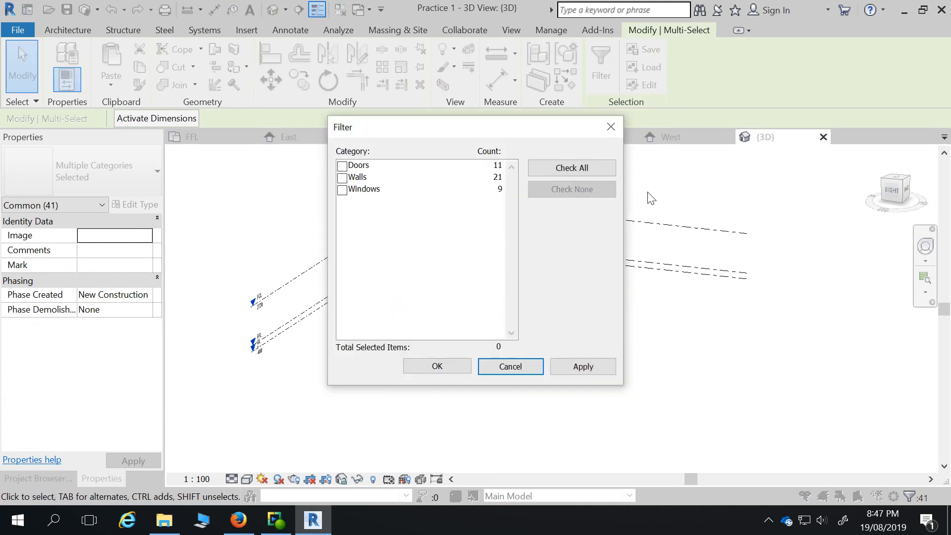
left_click(342, 190)
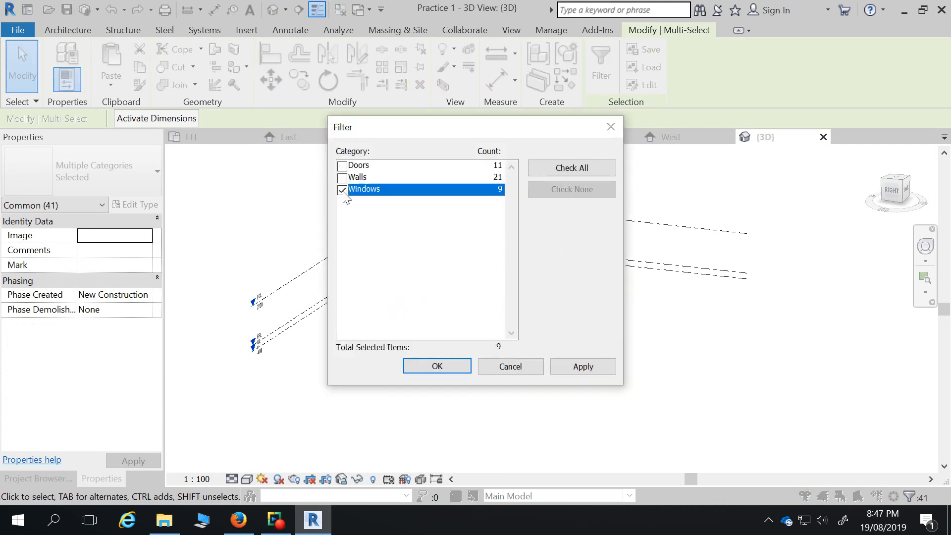
left_click(432, 367)
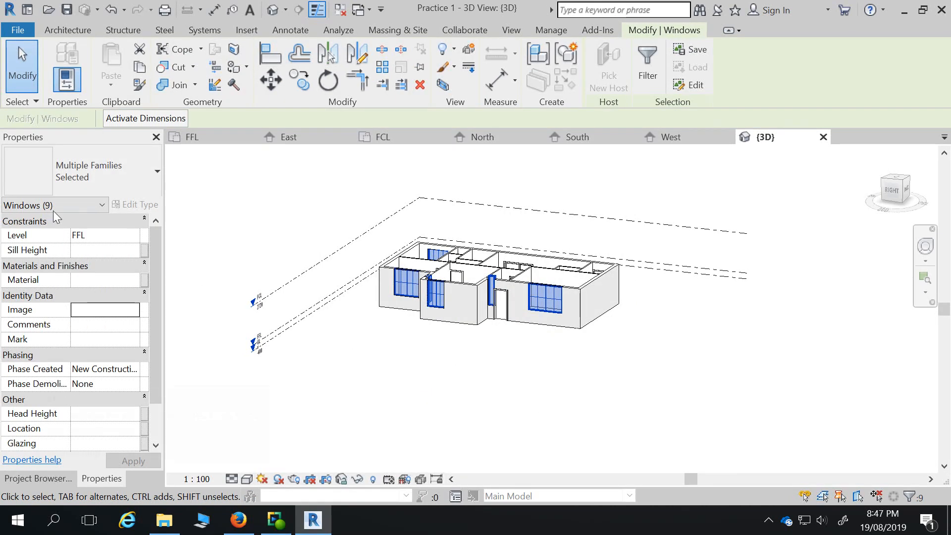
Set the head height of all selected windows to 2100 mm.
left_click_drag(155, 272, 156, 309)
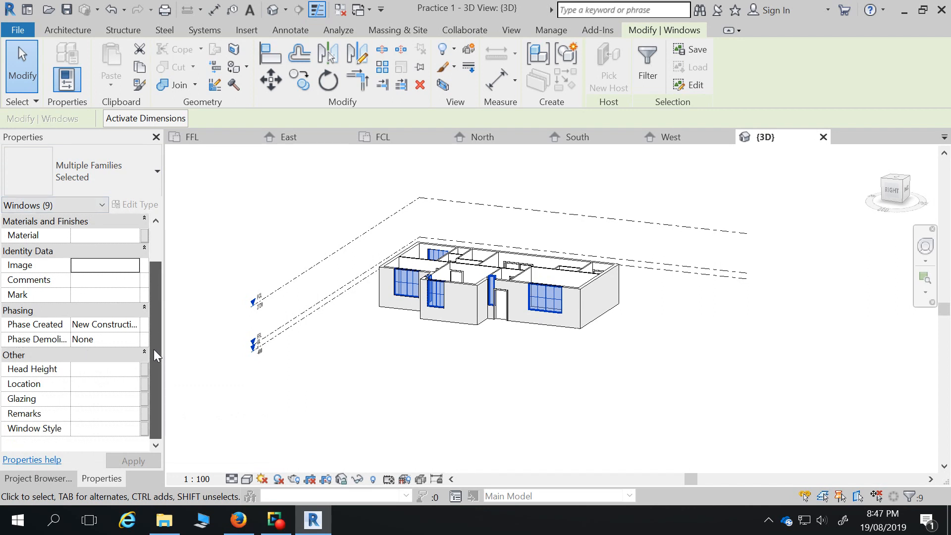
left_click(108, 366)
type("2100")
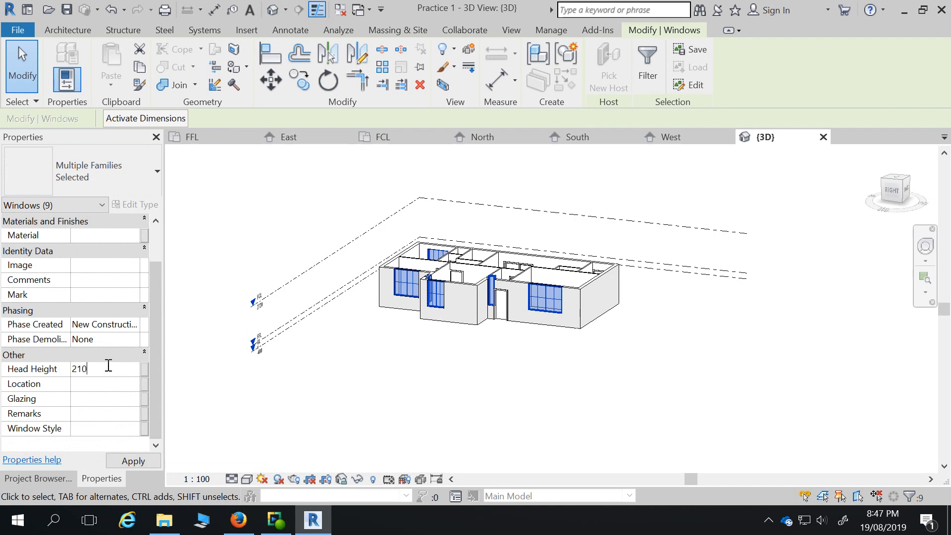
left_click(500, 365)
Examine the window heights and door positions on all sides of the building in the 3D view.
middle_click_drag(617, 418, 648, 370, "shift")
scroll(514, 304, "up", 3)
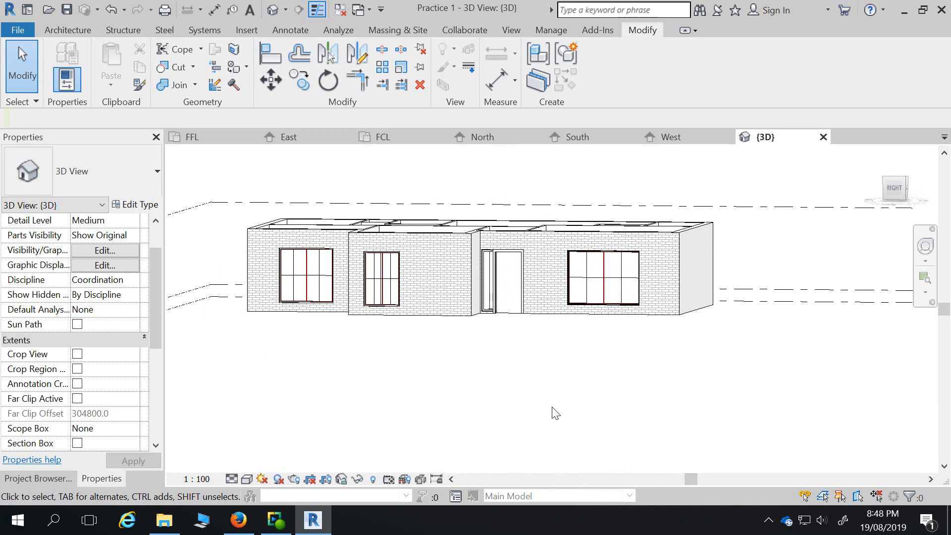
middle_click_drag(600, 412, 376, 431, "shift")
scroll(516, 309, "up", 5)
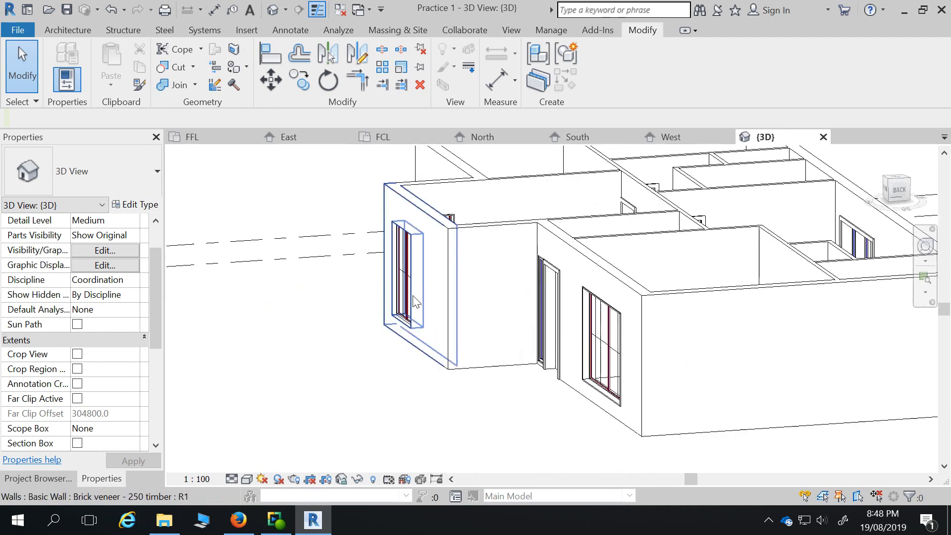
scroll(540, 323, "down", 3)
middle_click_drag(548, 418, 661, 284, "shift")
scroll(661, 283, "down", 2)
scroll(662, 284, "down", 1)
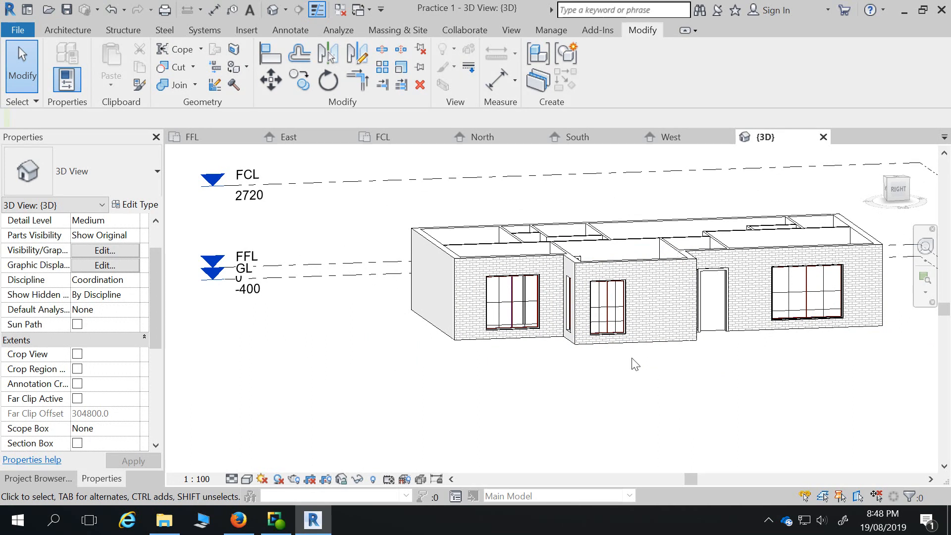
scroll(635, 364, "down", 3)
middle_click_drag(753, 412, 404, 437, "shift")
middle_click_drag(751, 420, 378, 340, "shift")
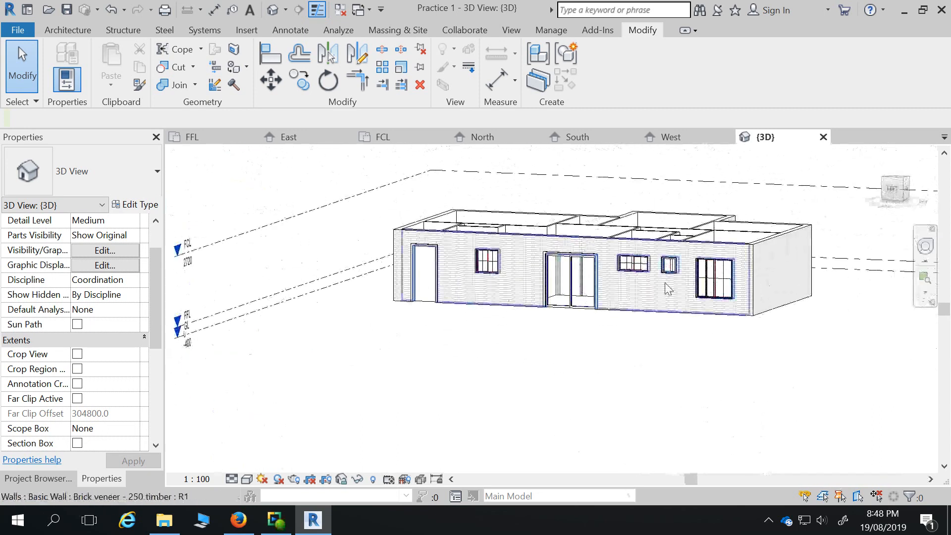
scroll(692, 273, "up", 3)
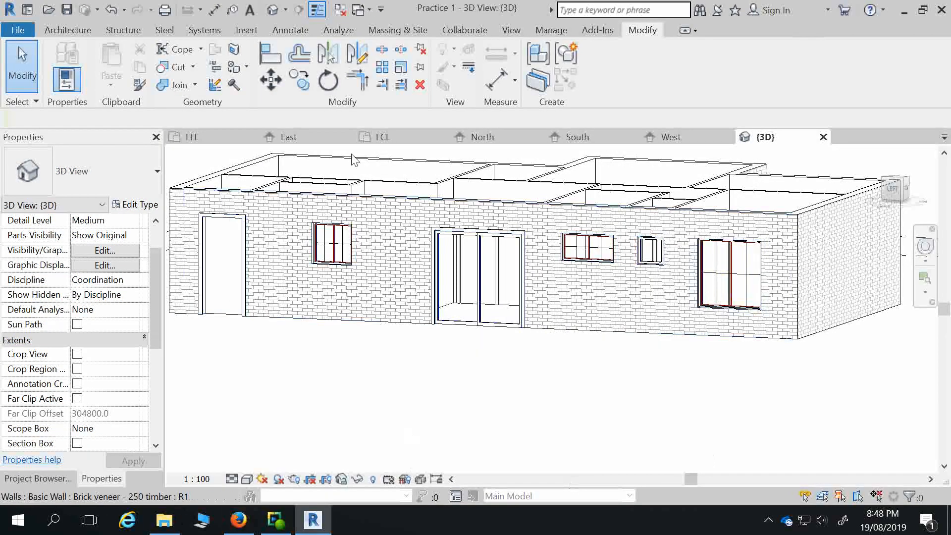
Set the FFL floor plan's visual style to Hidden Line.
left_click(205, 137)
scroll(416, 436, "up", 5)
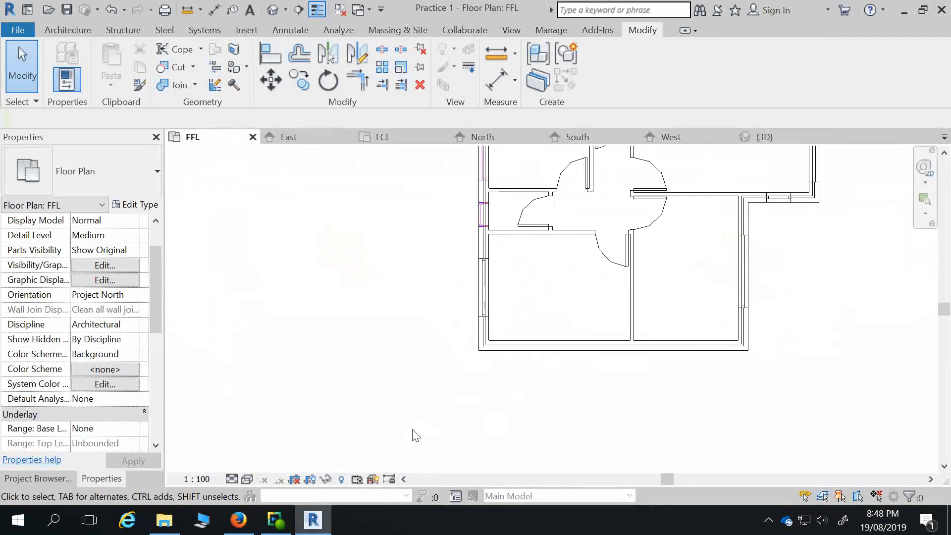
scroll(388, 431, "down", 1)
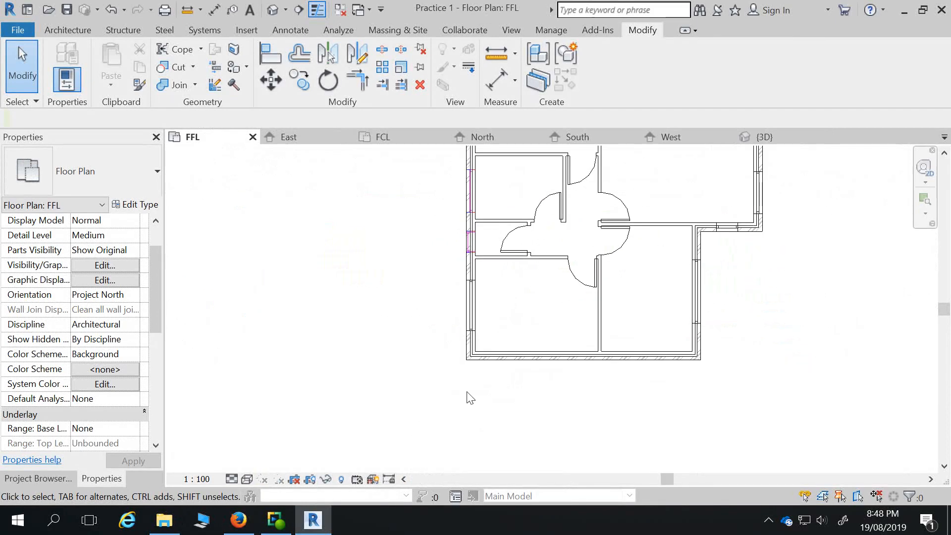
left_click(247, 476)
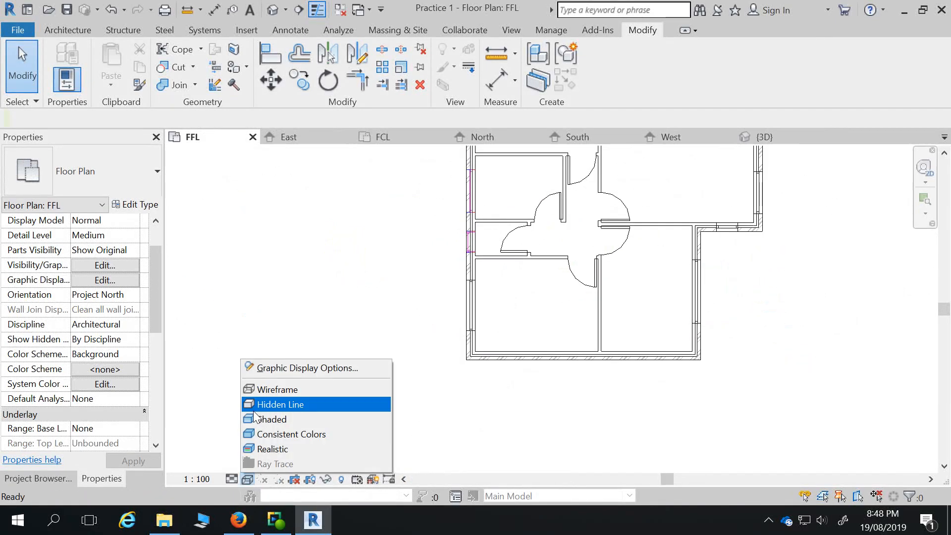
left_click(285, 405)
scroll(491, 357, "up", 2)
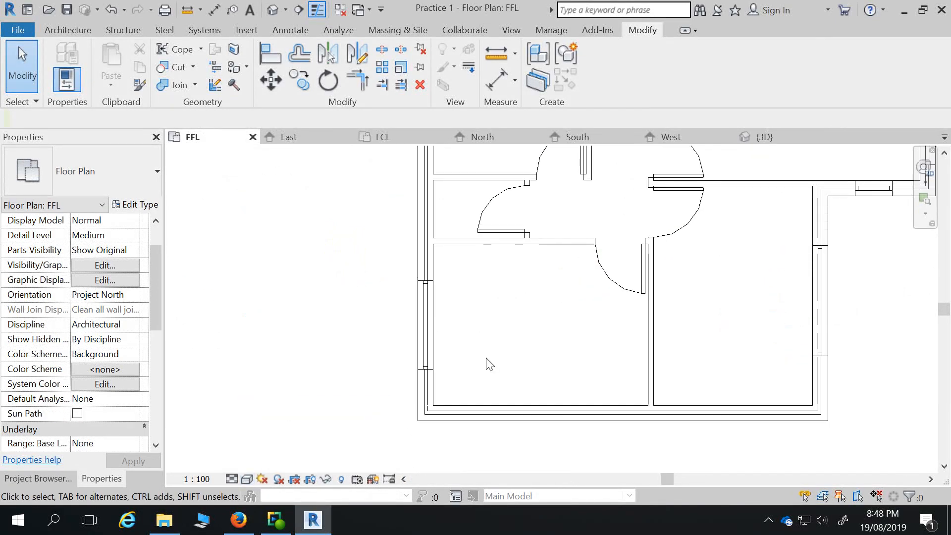
Check the west wall's windows in the FFL plan and open the west elevation from its marker.
scroll(436, 257, "down", 2)
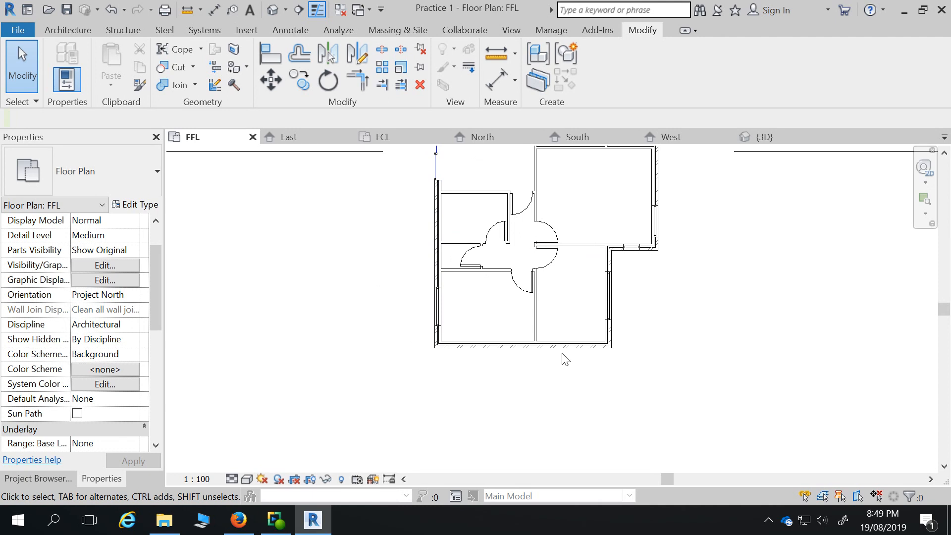
scroll(570, 355, "down", 2)
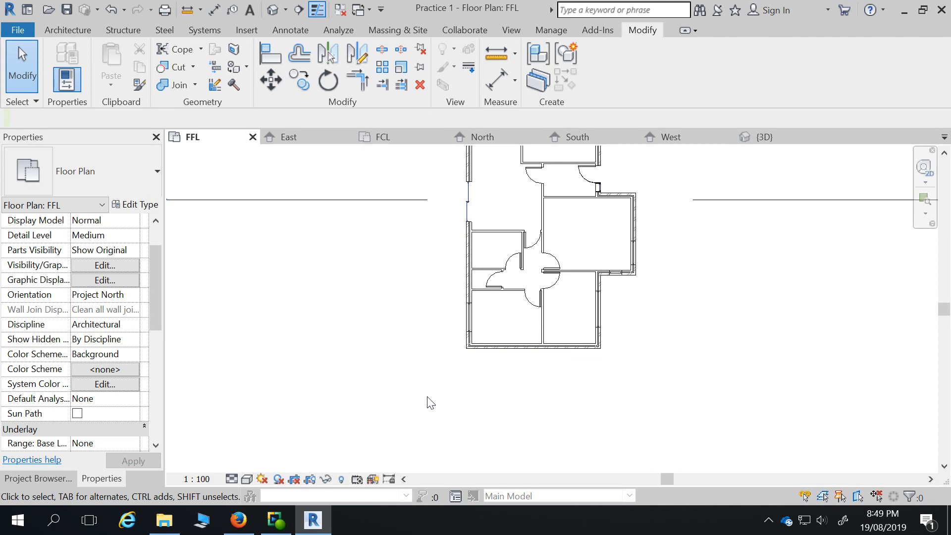
scroll(485, 414, "down", 2)
scroll(483, 409, "down", 1)
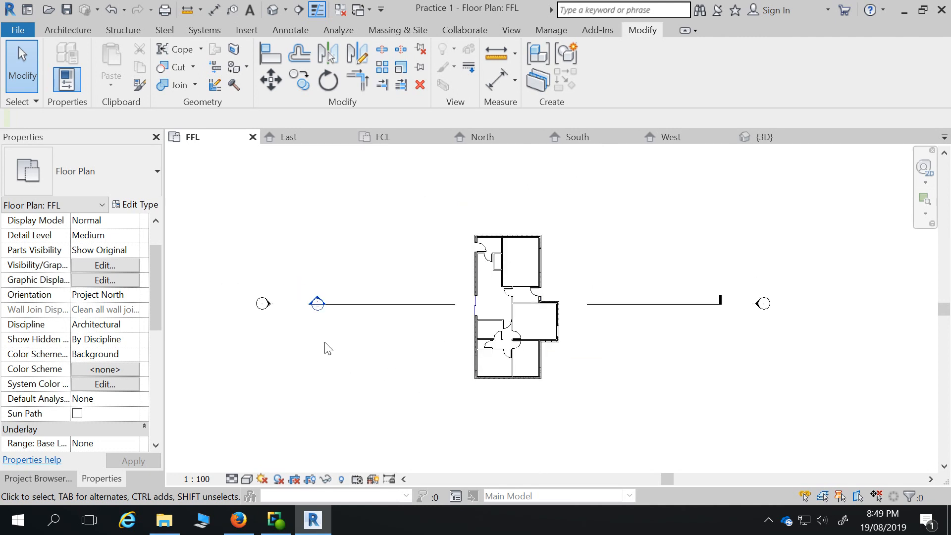
double_click(268, 302)
scroll(609, 340, "up", 2)
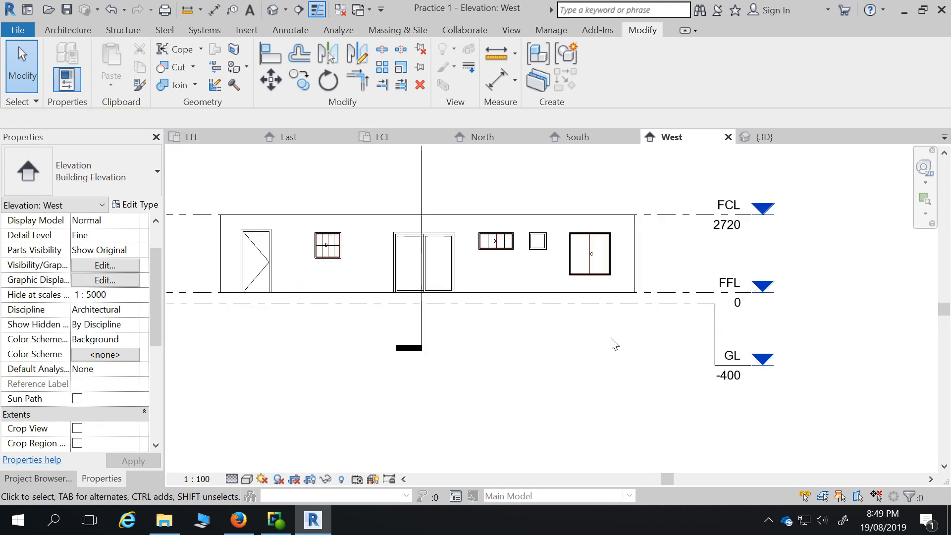
Measure the height from the underside of the 0612 sliding window to the FFL level and inspect the west elevation's openings.
left_click(497, 54)
scroll(515, 263, "up", 2)
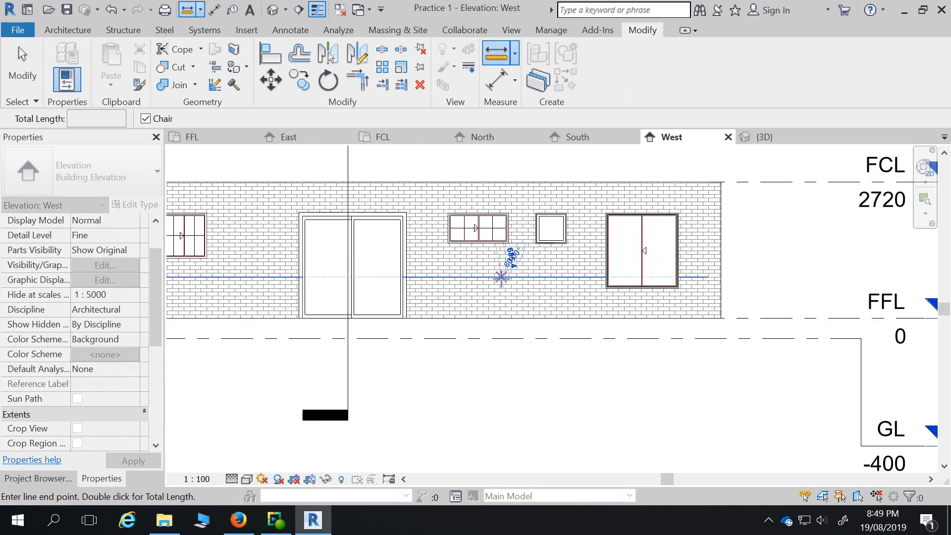
left_click(495, 318)
scroll(496, 319, "up", 2)
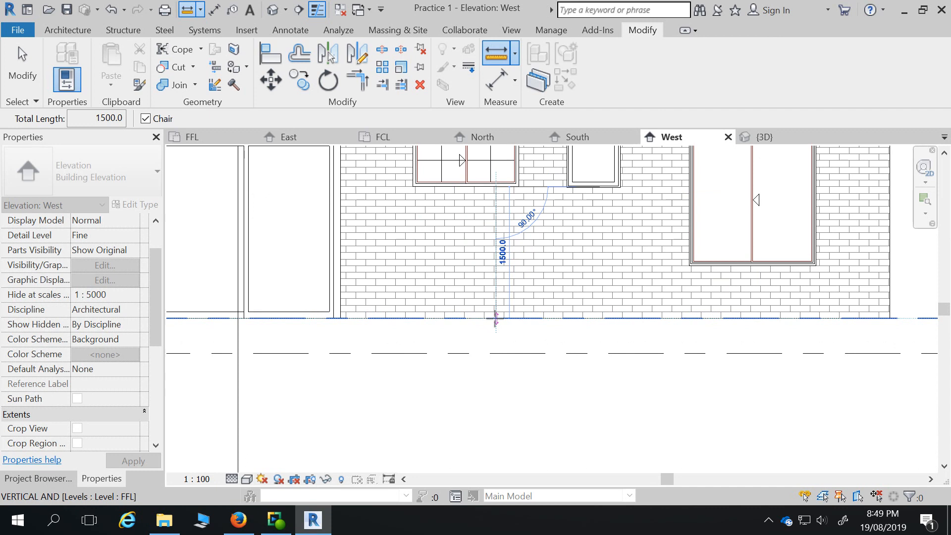
scroll(495, 318, "down", 2)
key("Escape")
key("Escape")
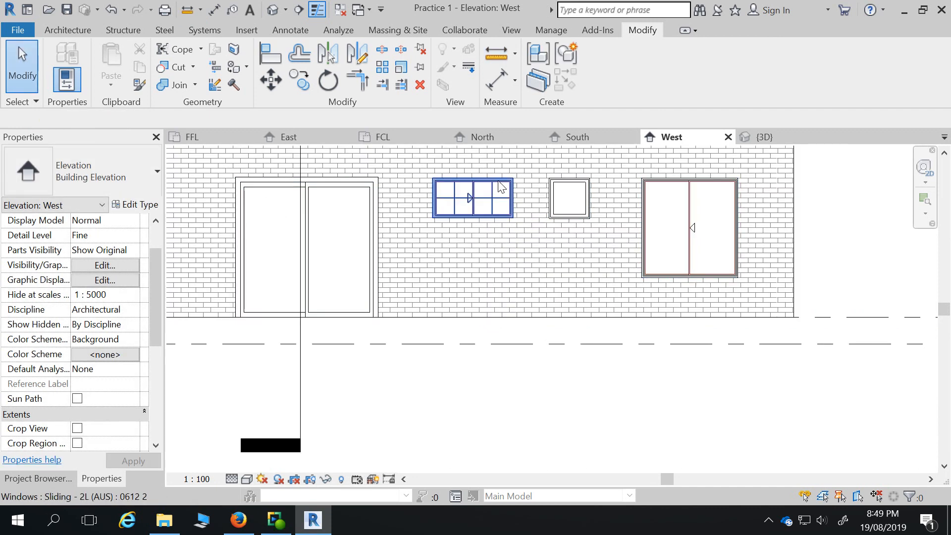
scroll(688, 343, "down", 2)
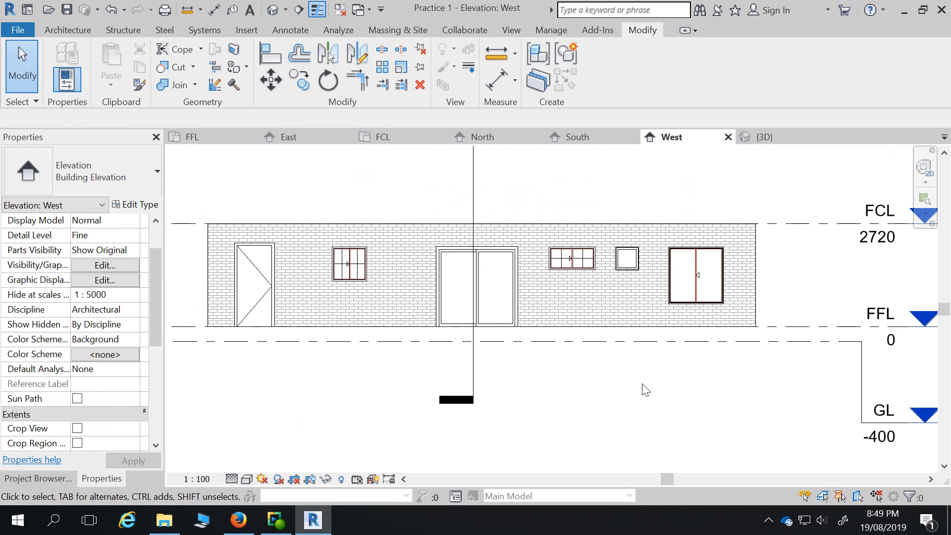
scroll(617, 327, "up", 2)
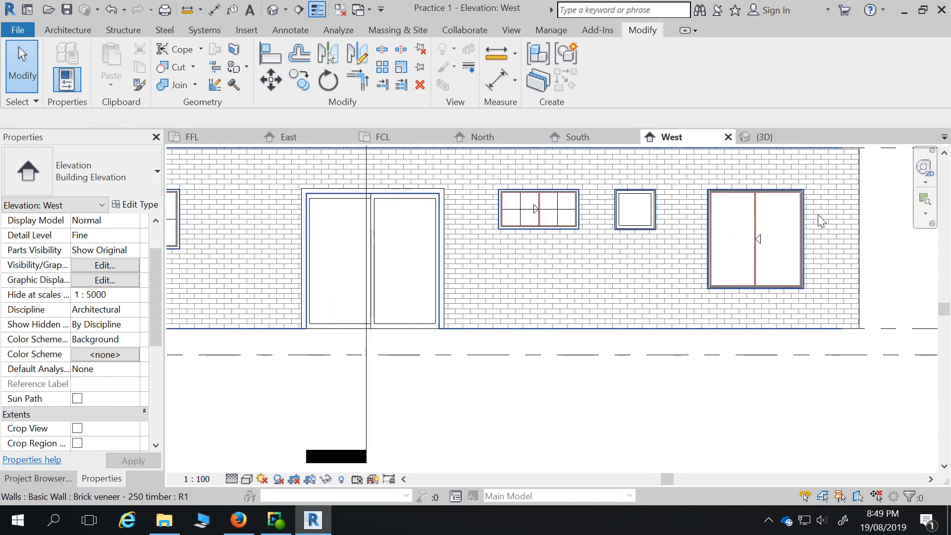
scroll(793, 236, "down", 2)
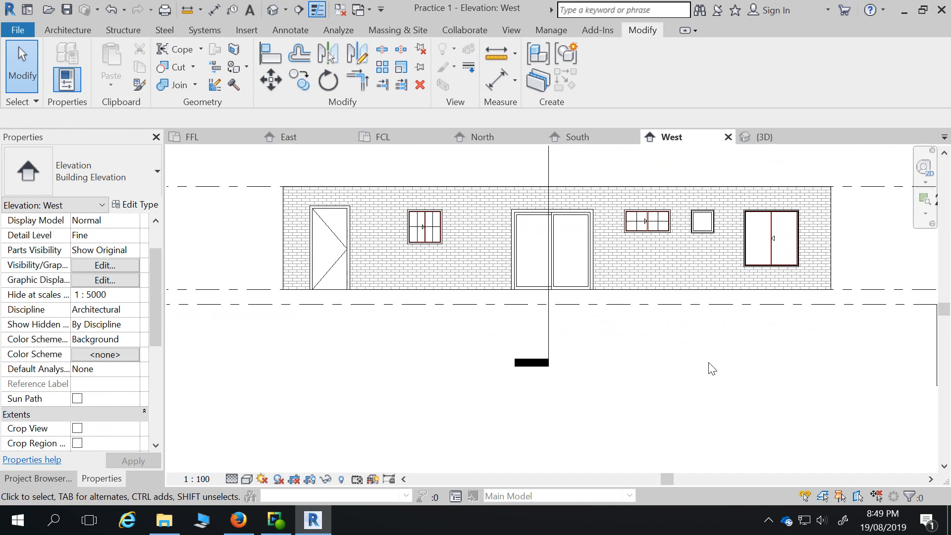
scroll(712, 369, "down", 2)
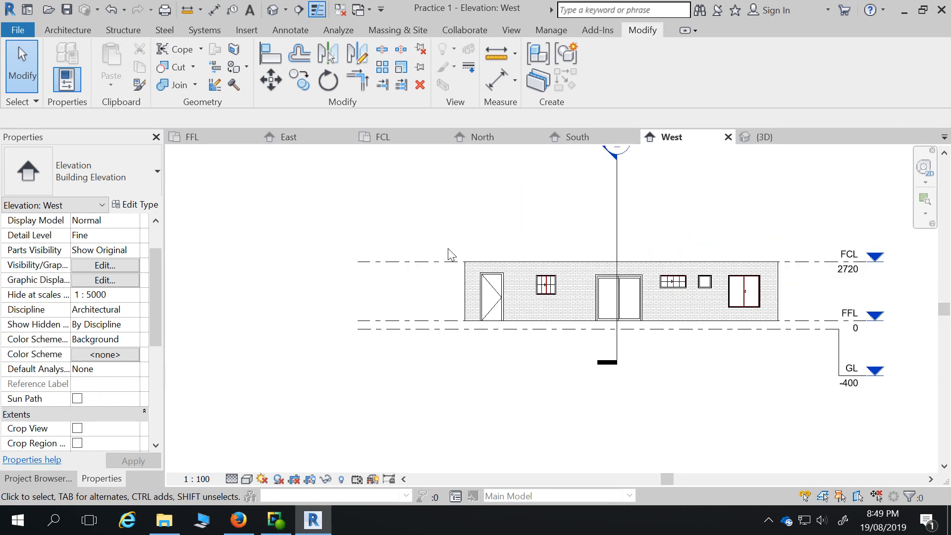
Set the cut plane offset in the FFL floor plan's view range to 1550.
left_click(207, 140)
scroll(488, 192, "down", 1)
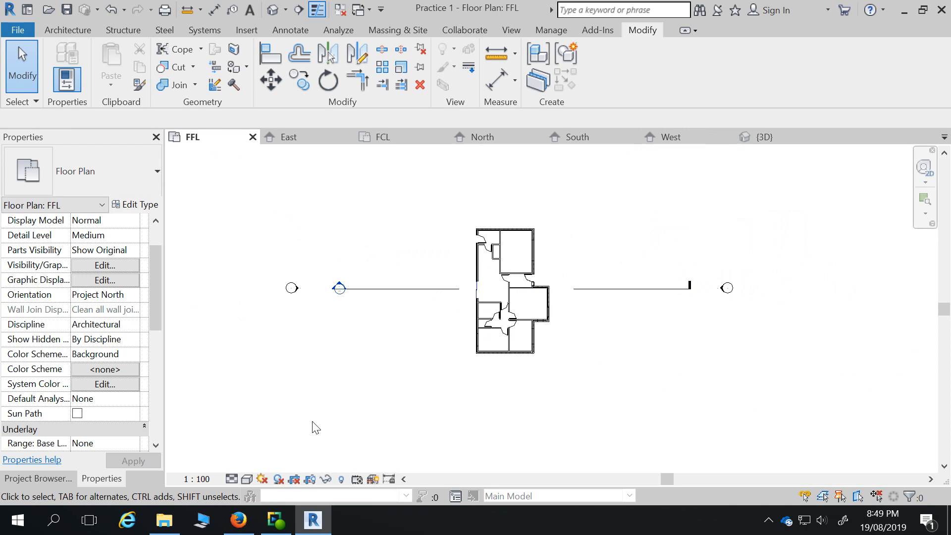
left_click_drag(156, 269, 162, 341)
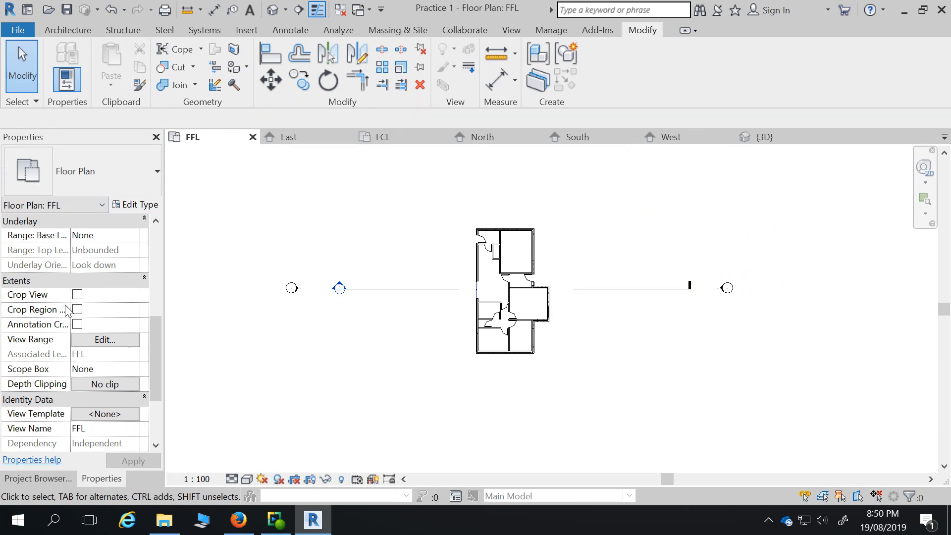
left_click(111, 341)
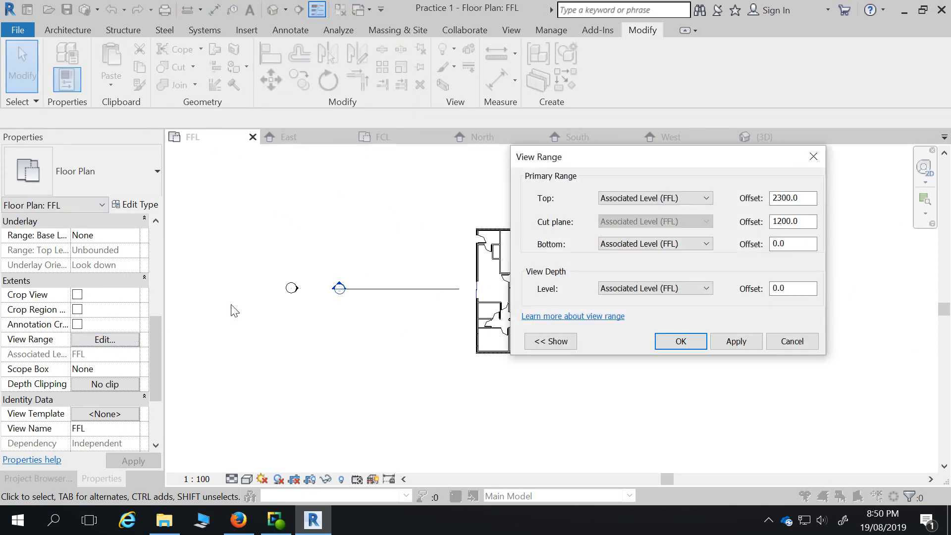
double_click(808, 222)
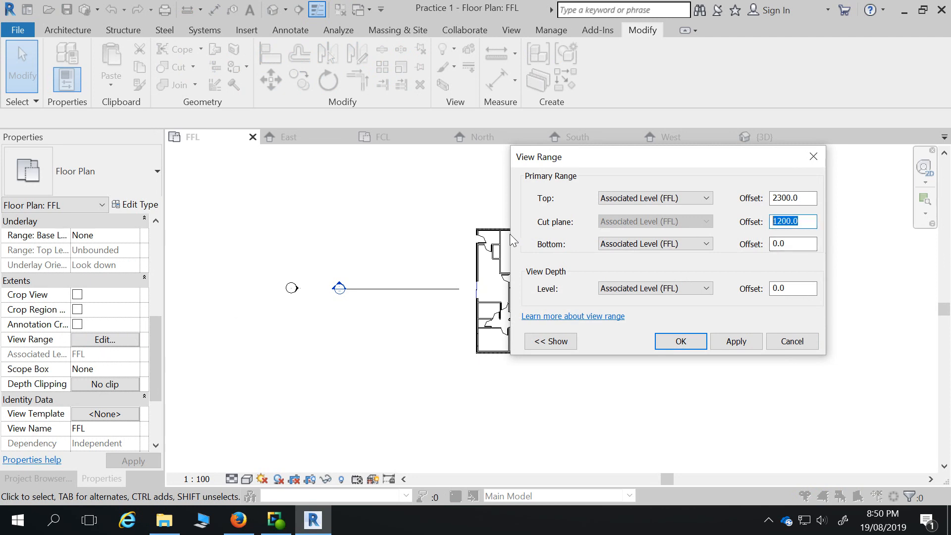
type("155")
left_click(733, 340)
left_click(680, 341)
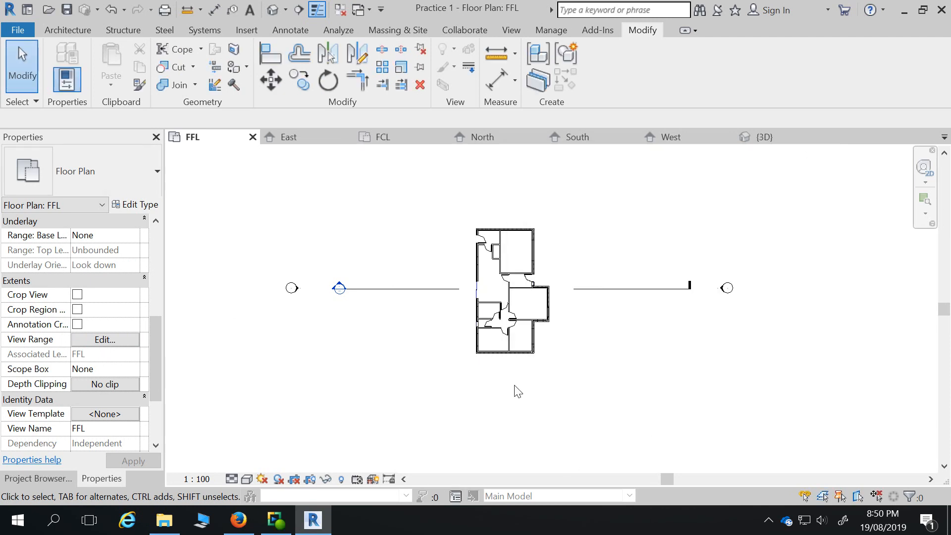
scroll(484, 335, "up", 3)
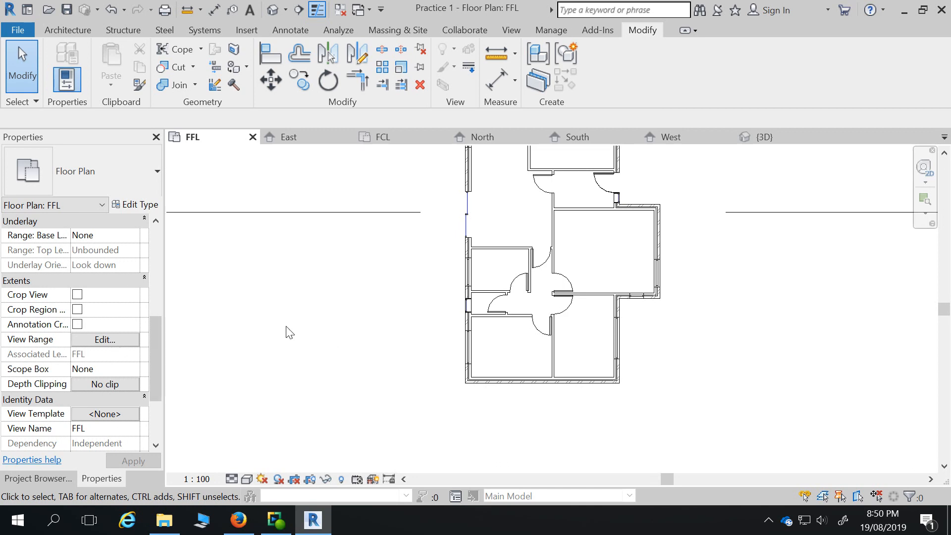
Review the FFL floor plan's view range settings and the resulting whole plan.
mouse_move(156, 328)
left_mouse_down()
mouse_move(151, 376)
mouse_move(155, 319)
left_mouse_up()
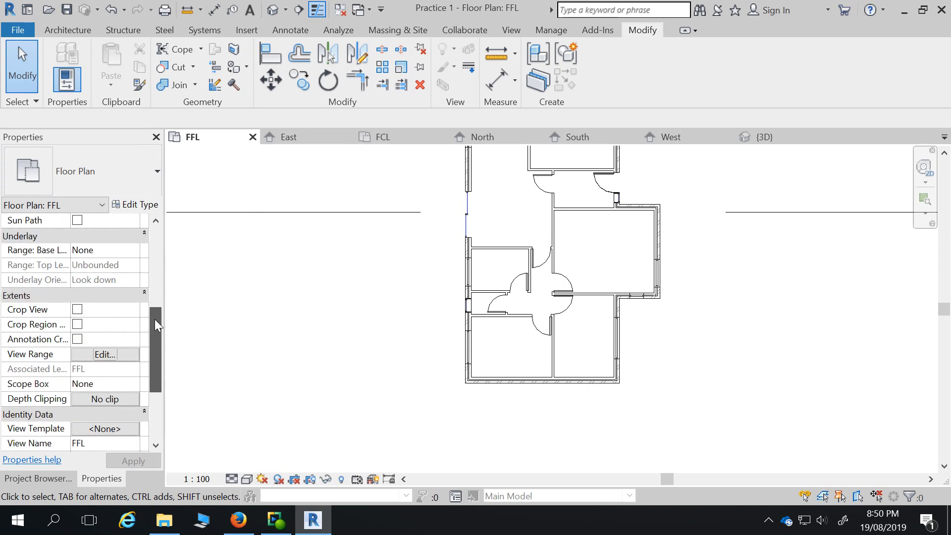
left_click(101, 355)
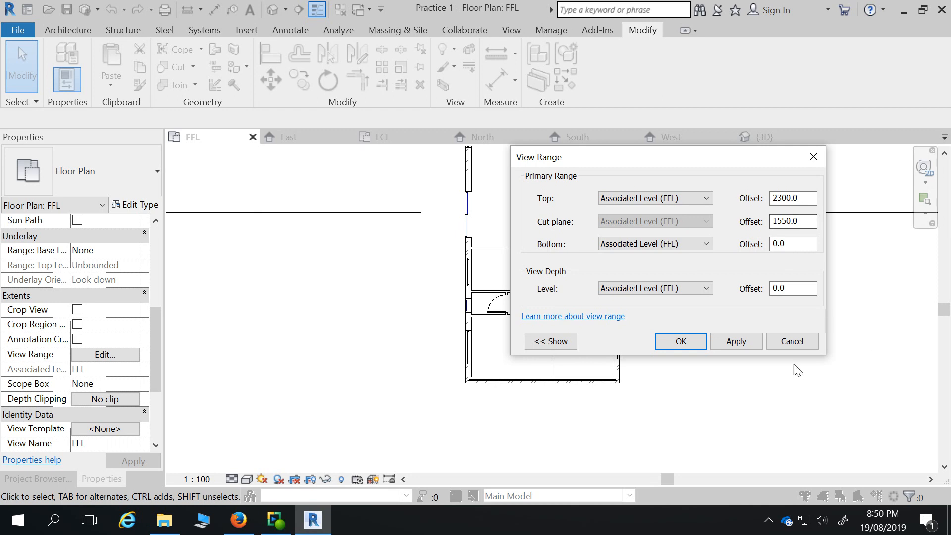
left_click(674, 340)
scroll(653, 397, "down", 2)
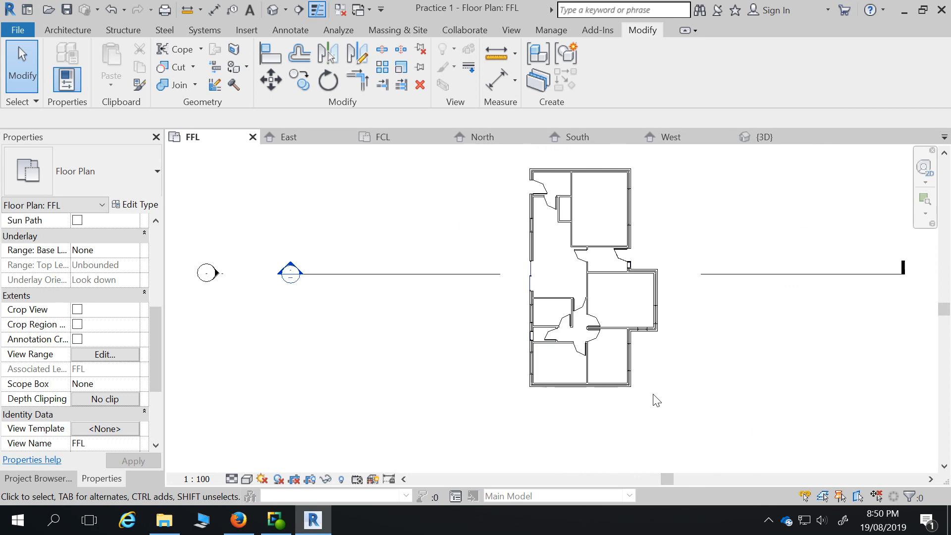
Create a rectangular plan region across the building's north-east corner in the FFL plan.
left_click(510, 31)
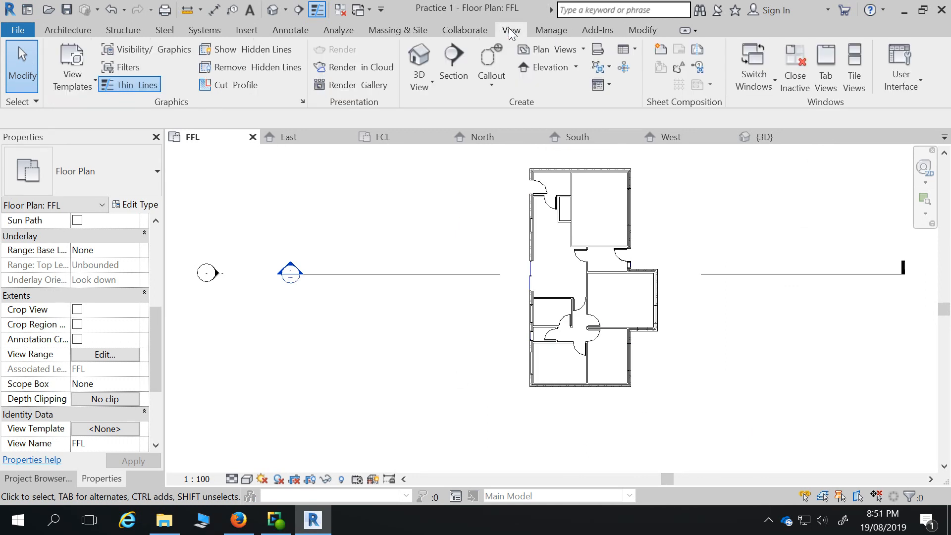
left_click(583, 48)
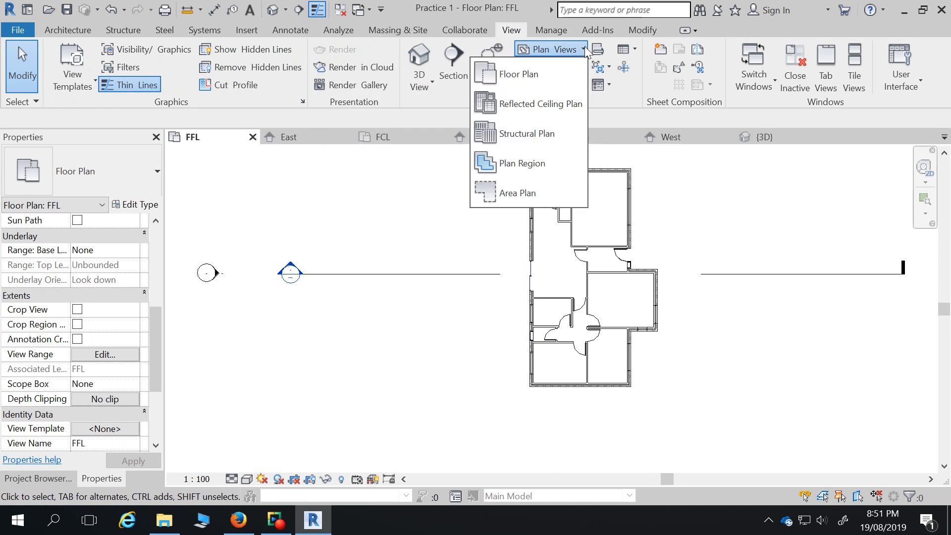
left_click(531, 164)
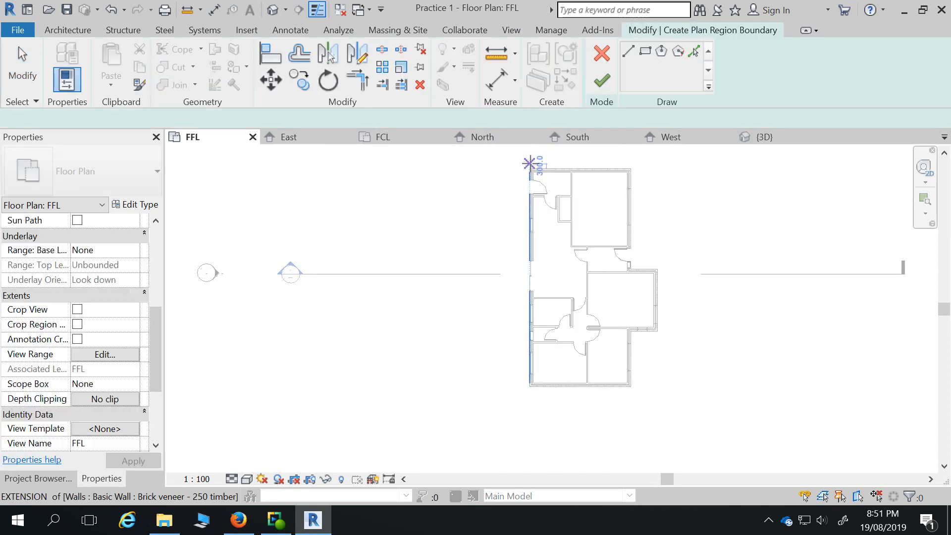
left_click(647, 51)
left_click(577, 159)
left_click(651, 182)
scroll(617, 188, "up", 3)
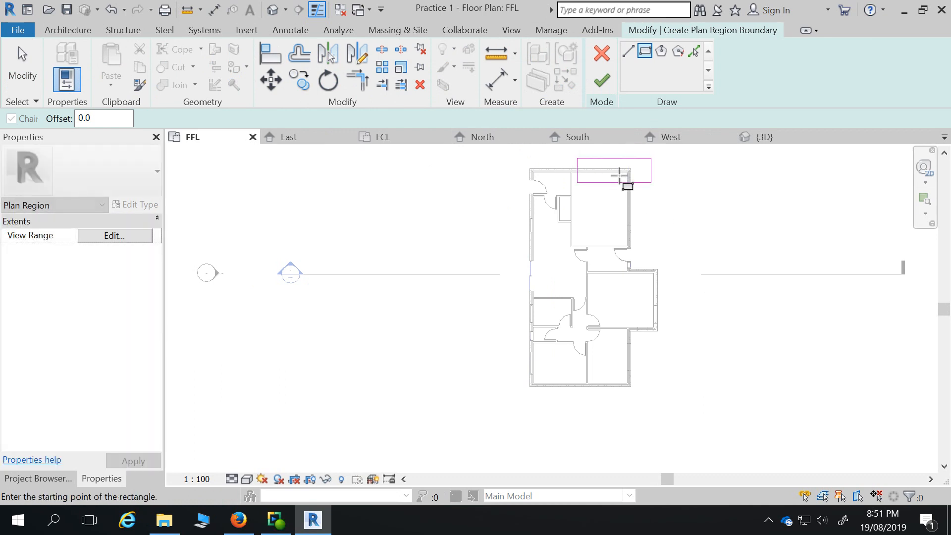
key("Escape")
left_click(602, 81)
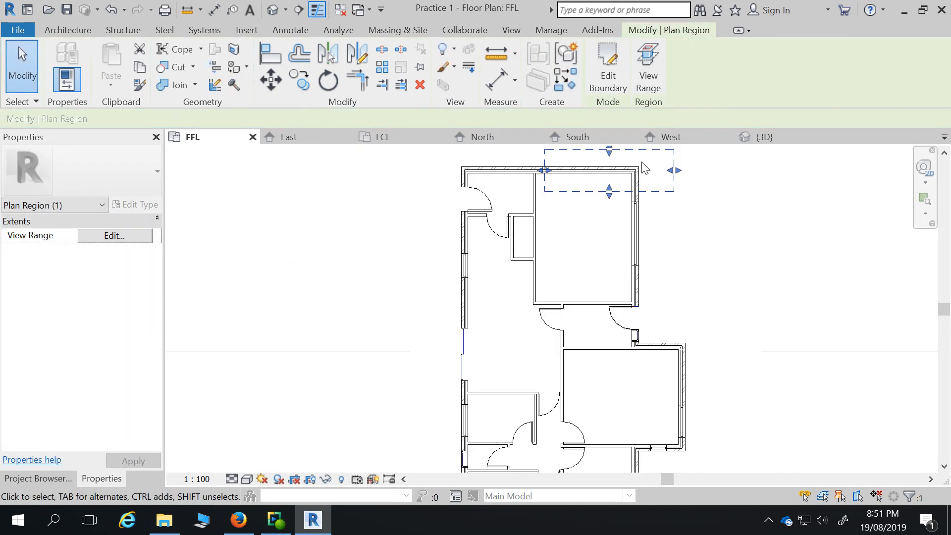
Review the view range of the new plan region, keeping its settings.
left_click(648, 74)
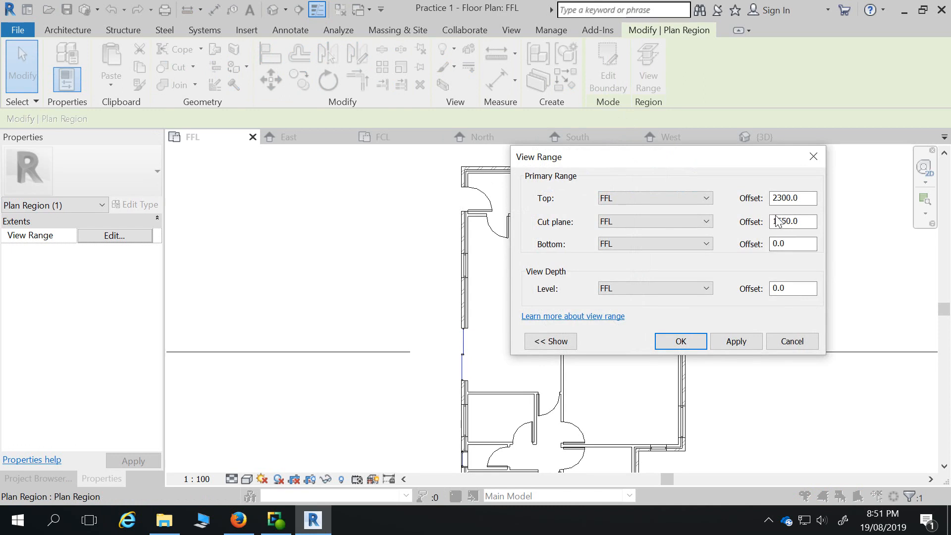
left_click(699, 341)
left_click(696, 325)
scroll(689, 317, "down", 3)
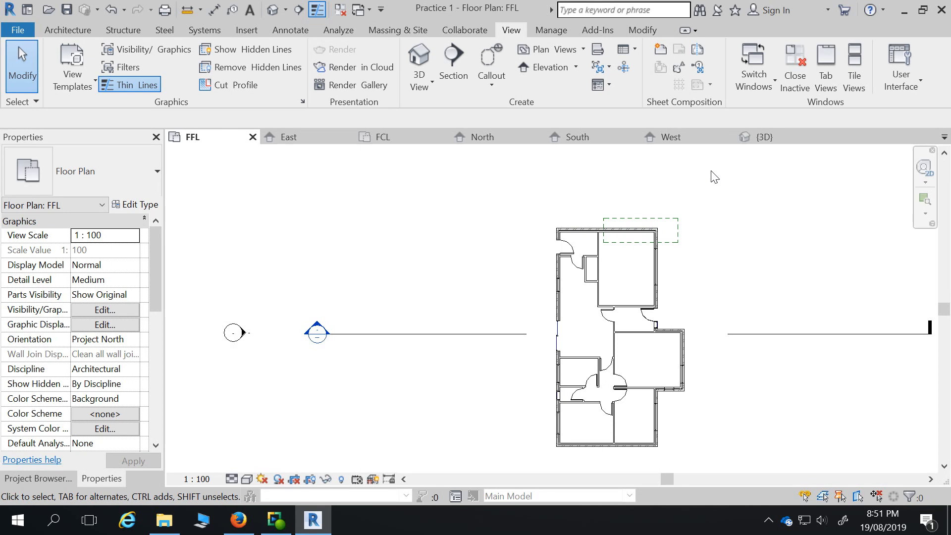
Delete the plan region at the north-east corner and check the east wall's northern window in plan.
left_click(668, 224)
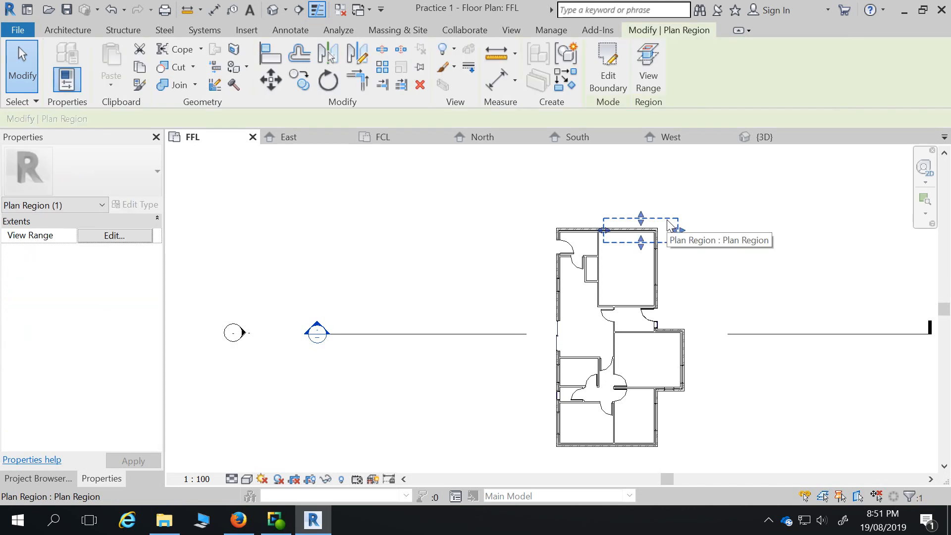
key("Escape")
scroll(442, 198, "down", 2)
scroll(589, 265, "up", 3)
scroll(591, 181, "up", 2)
scroll(590, 183, "up", 2)
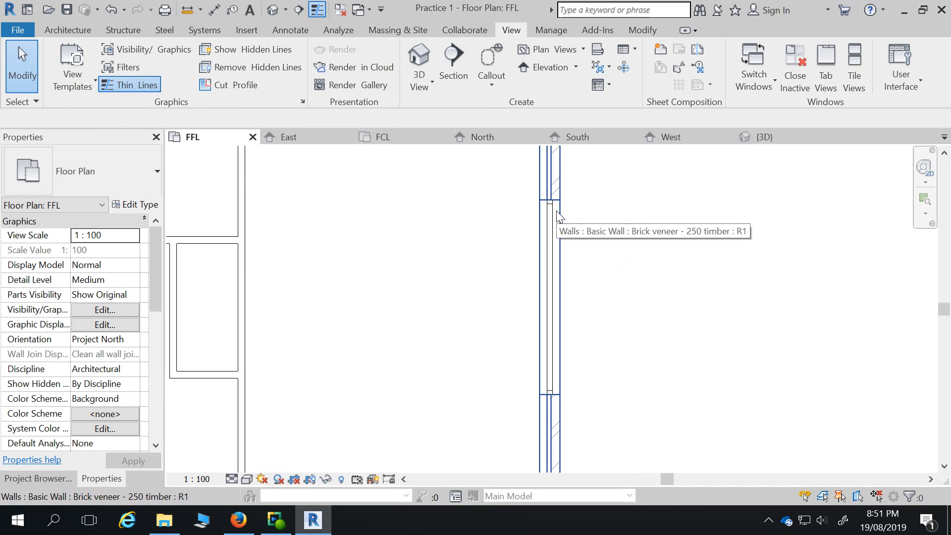
scroll(569, 218, "down", 5)
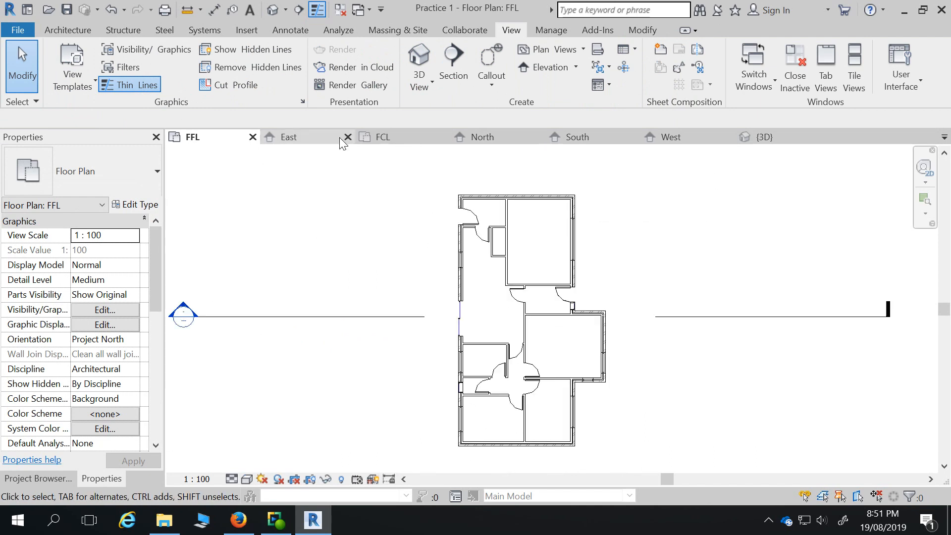
Inspect the west side's doors and windows in the 3D view and return to the FFL floor plan.
left_click(272, 9)
scroll(545, 421, "down", 3)
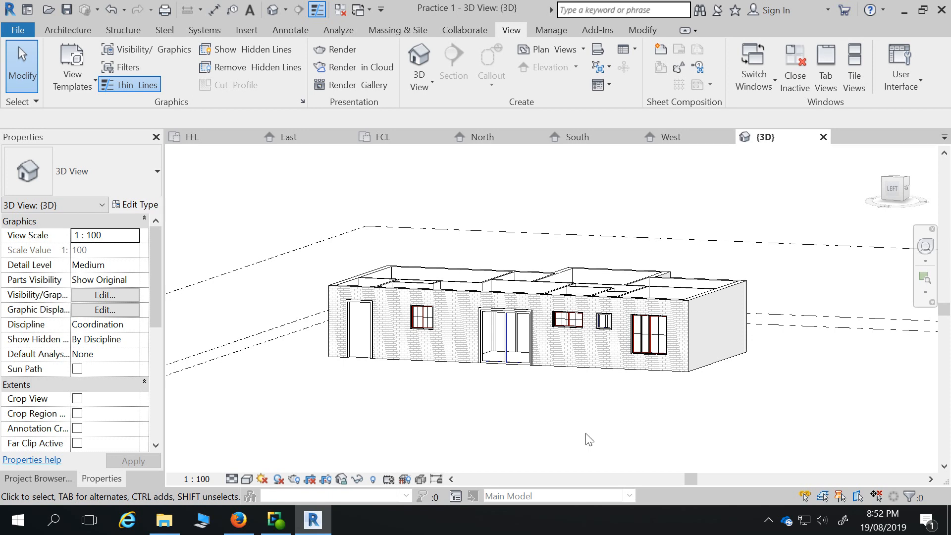
key("alt")
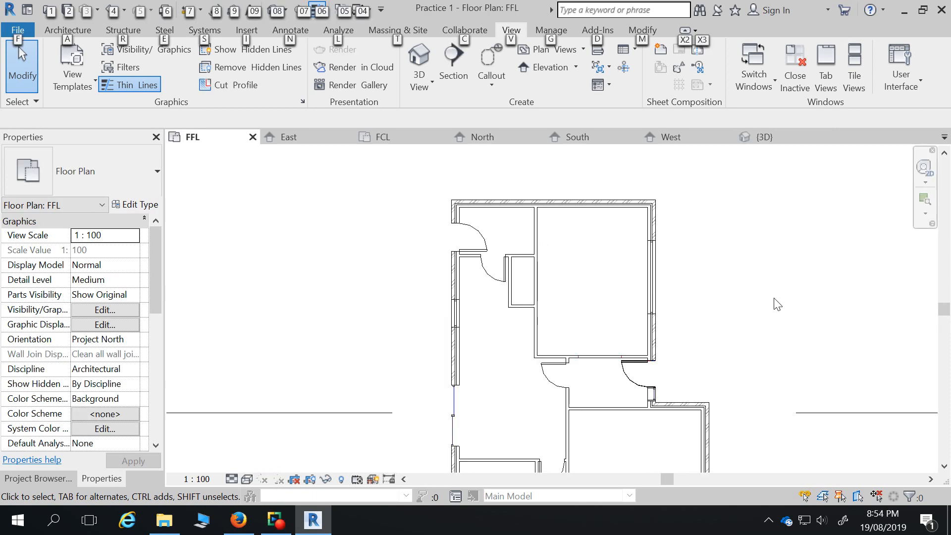